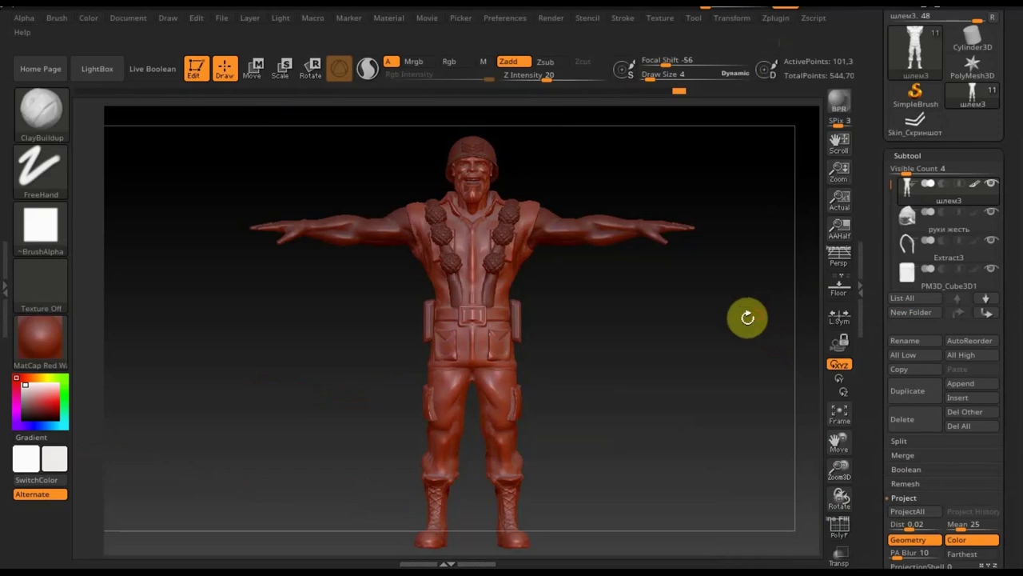
# Move the Skin_Скриншот subtool two places down the subtool list
pyautogui.moveTo(623, 320)
pyautogui.mouseDown()
pyautogui.moveTo(681, 328)
pyautogui.moveTo(630, 317)
pyautogui.moveTo(620, 332)
pyautogui.mouseUp()
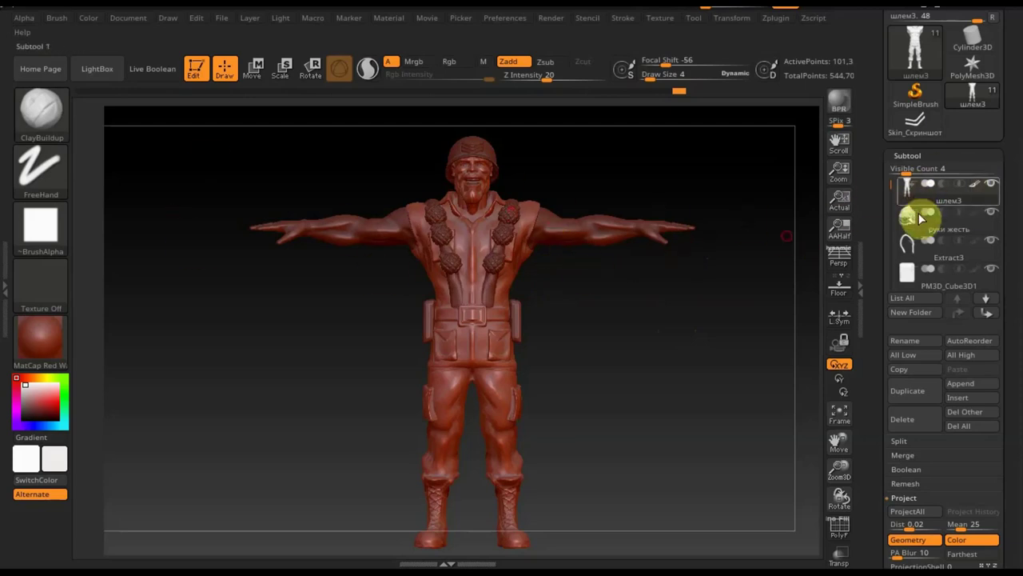
pyautogui.moveTo(949, 190)
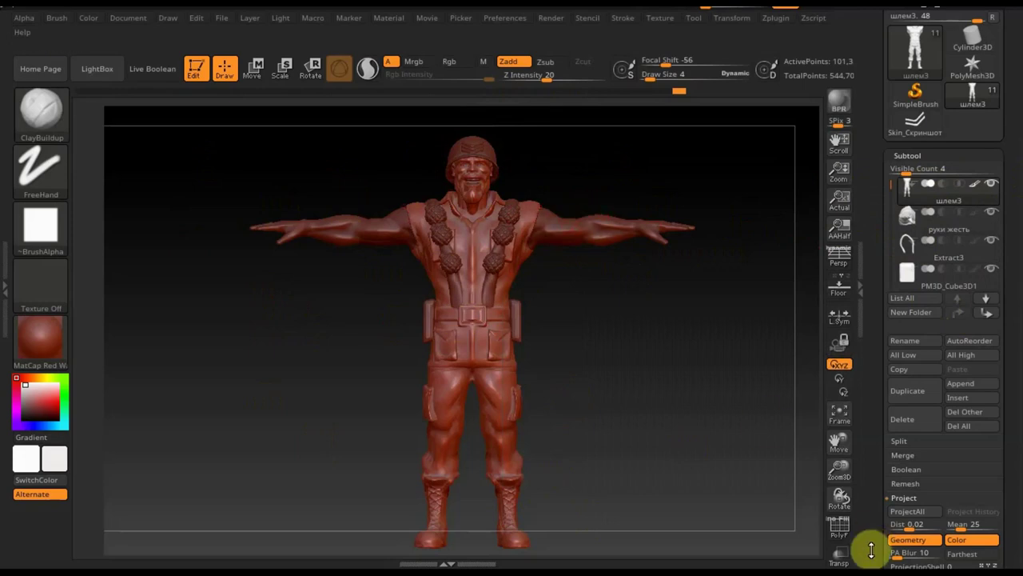
pyautogui.click(840, 529)
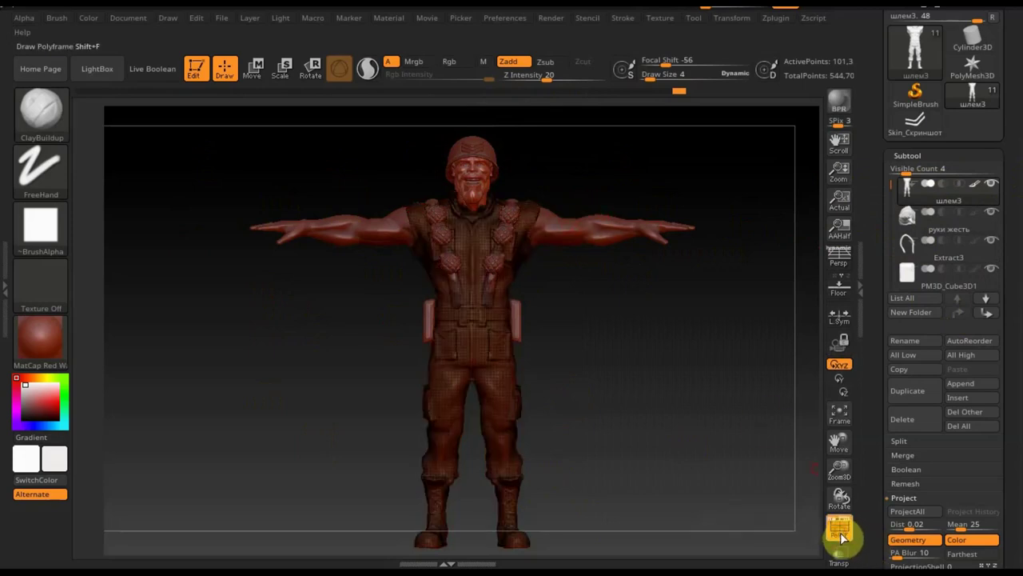
pyautogui.click(839, 531)
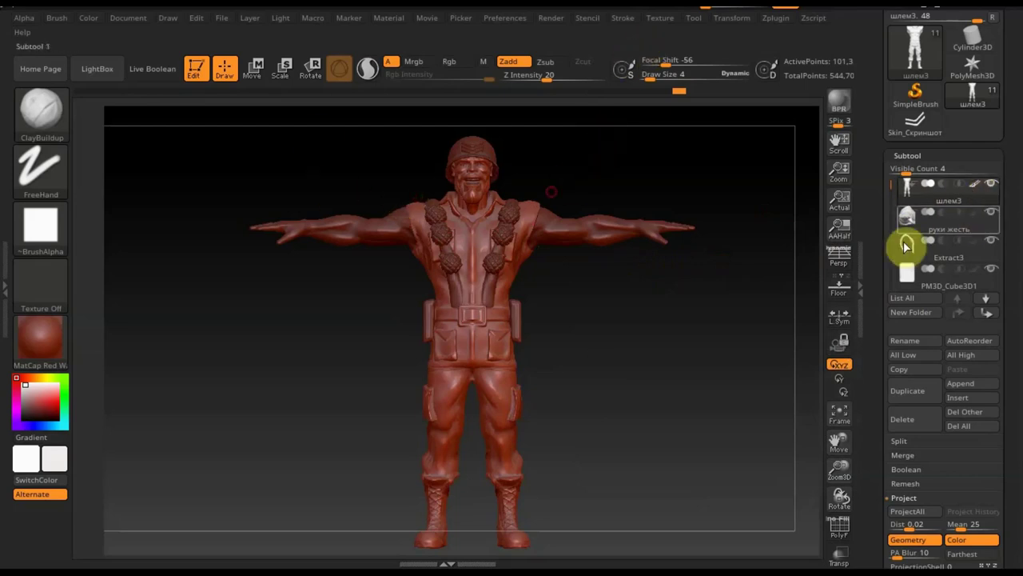
pyautogui.press('n')
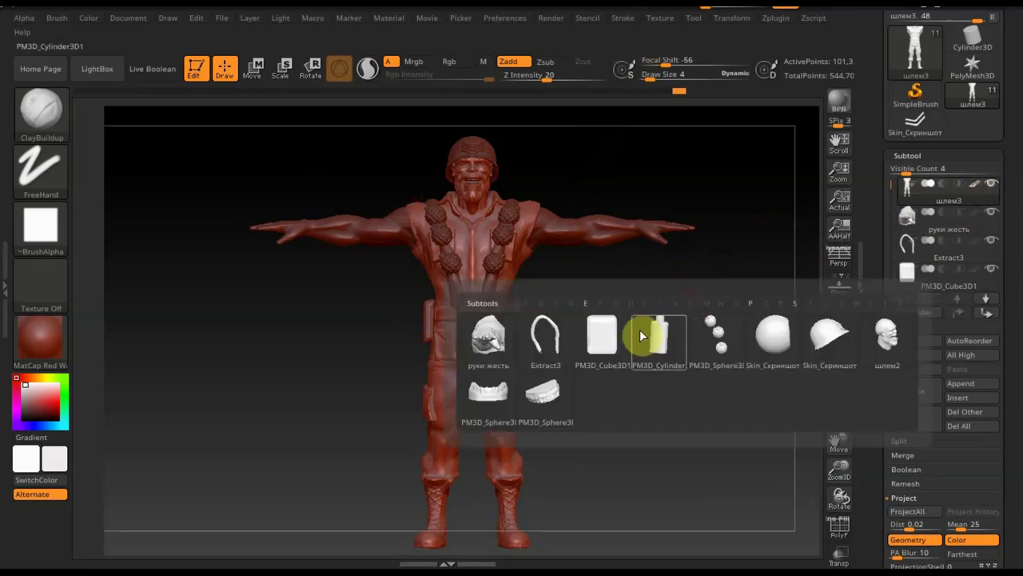
pyautogui.click(830, 338)
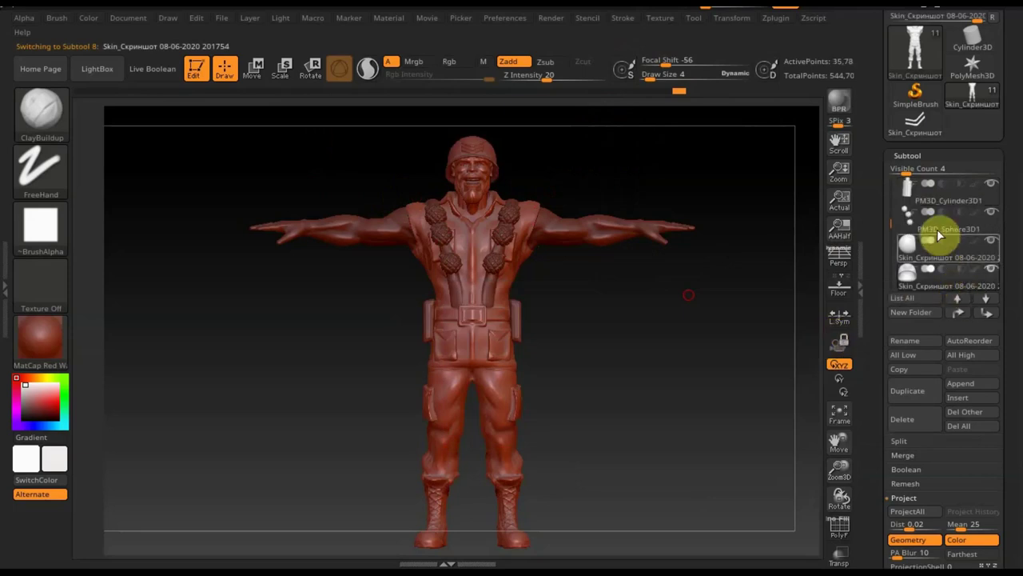
pyautogui.click(989, 312)
pyautogui.click(990, 312)
# Select the PM3D_Sphere3D1 grenade cluster subtool and request its deletion
pyautogui.press('n')
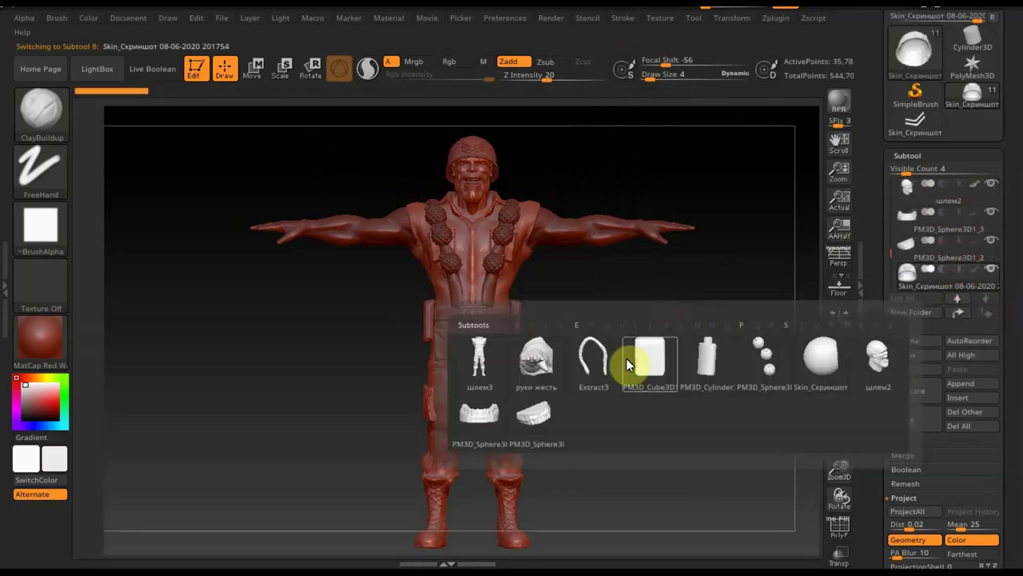
pyautogui.click(766, 362)
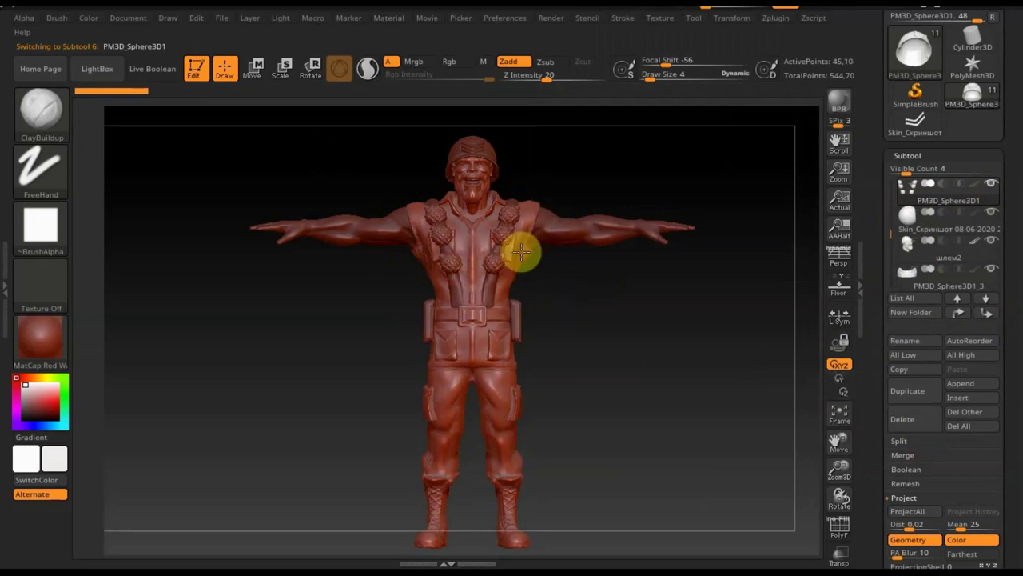
pyautogui.click(907, 417)
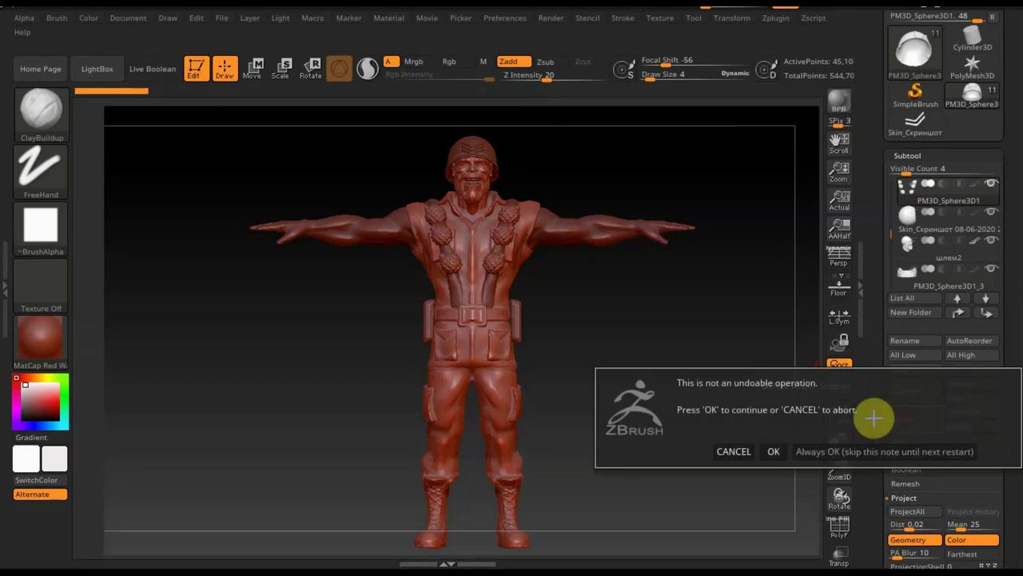
# Confirm the grenade cluster deletion and select the Extract3 suspender straps subtool
pyautogui.click(768, 452)
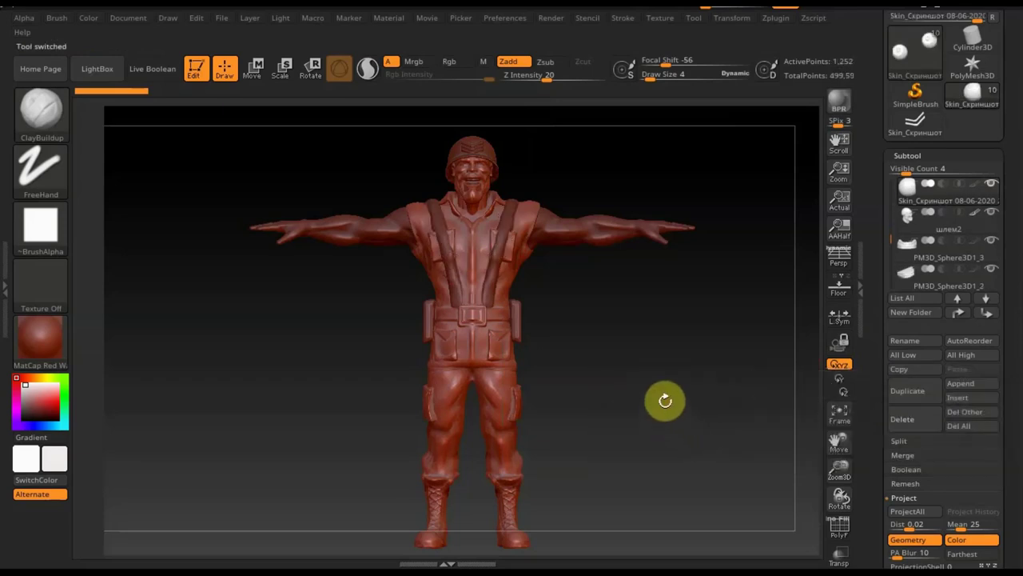
pyautogui.press('n')
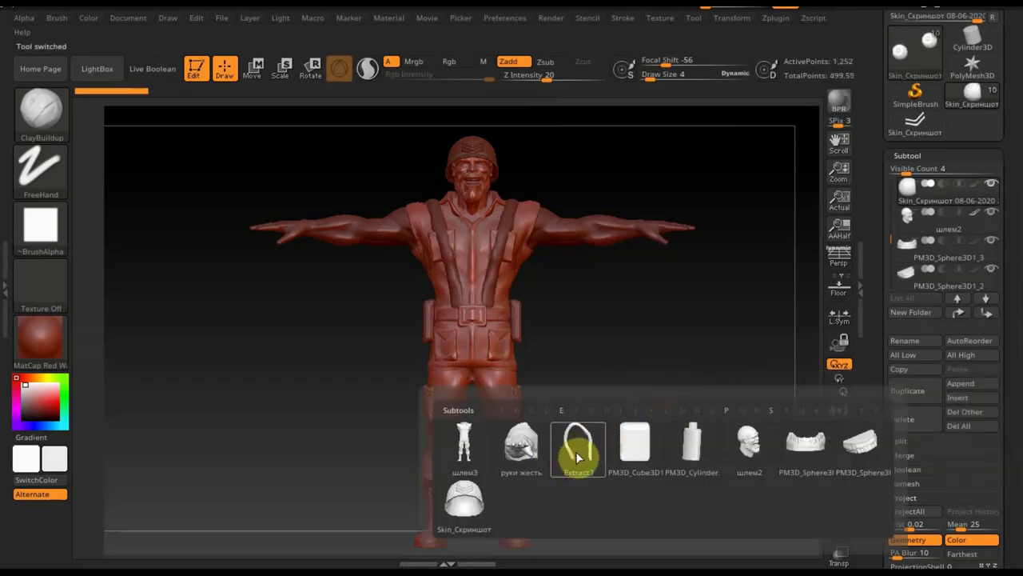
pyautogui.click(575, 451)
# Compare the Extract3 straps' visibility, delete them, and view the soldier's back
pyautogui.press('n')
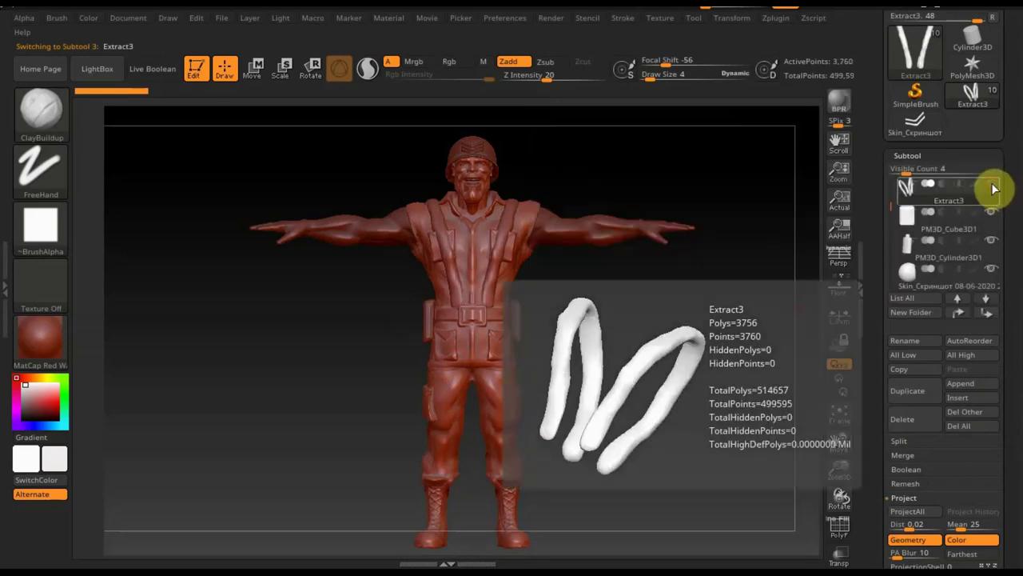
pyautogui.click(948, 229)
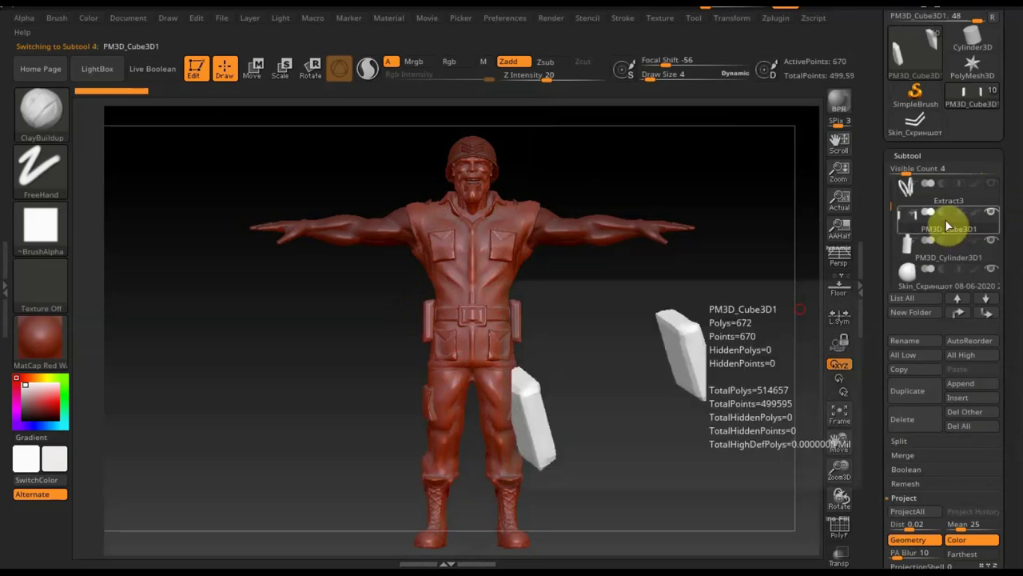
pyautogui.click(993, 185)
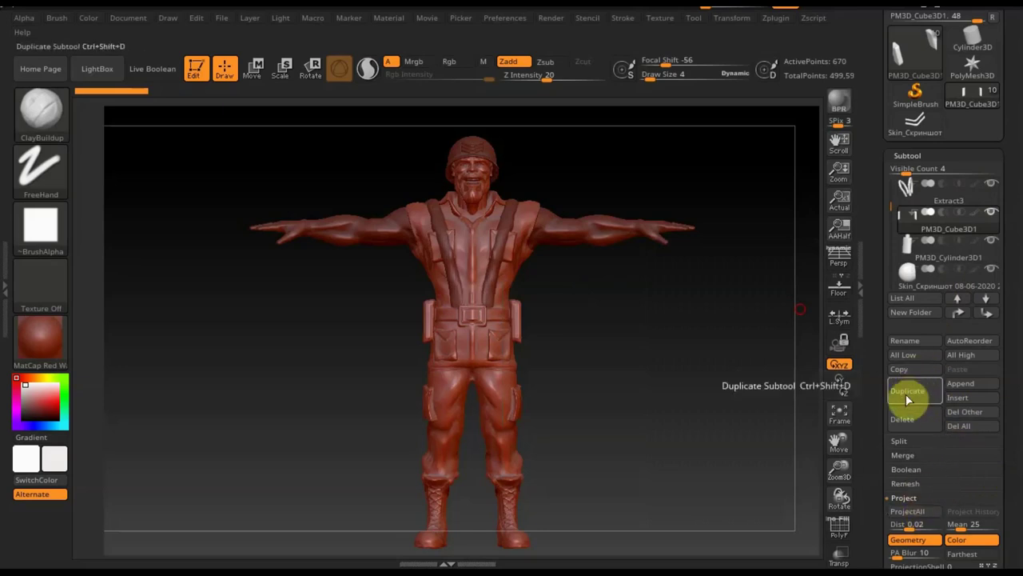
pyautogui.click(992, 187)
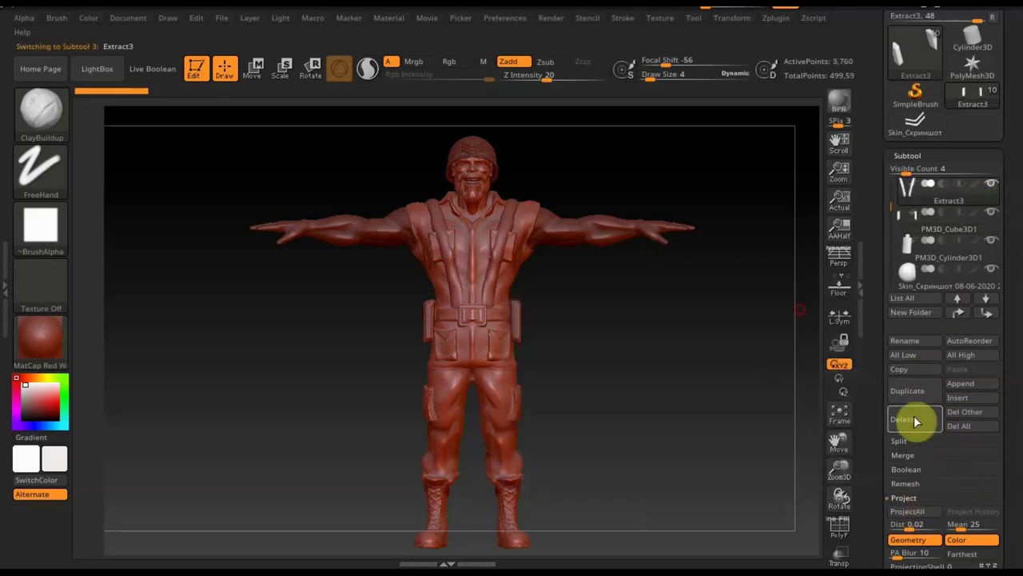
pyautogui.click(914, 421)
pyautogui.click(773, 454)
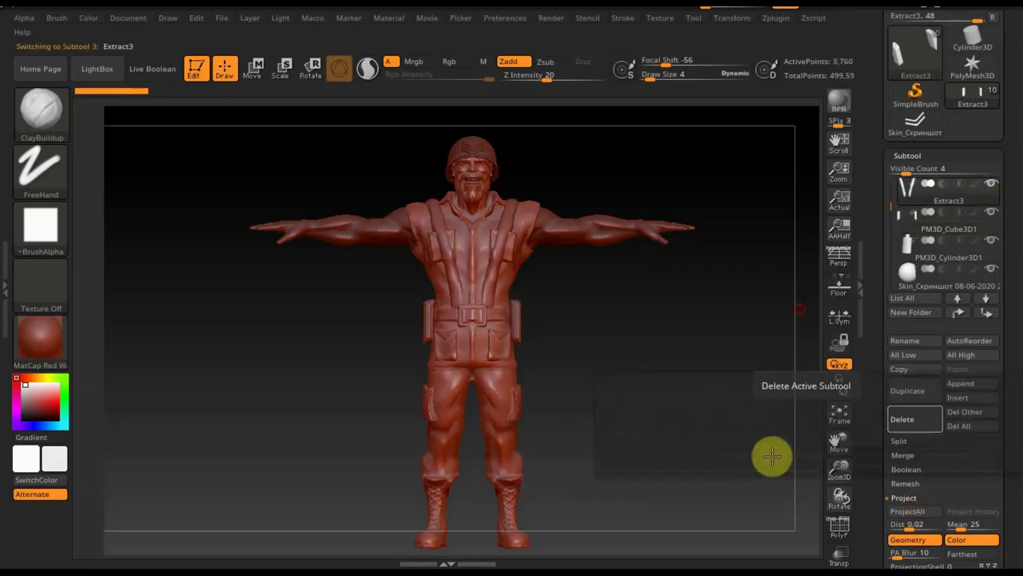
pyautogui.moveTo(656, 373)
pyautogui.mouseDown()
pyautogui.moveTo(540, 371)
pyautogui.moveTo(630, 377)
pyautogui.mouseUp()
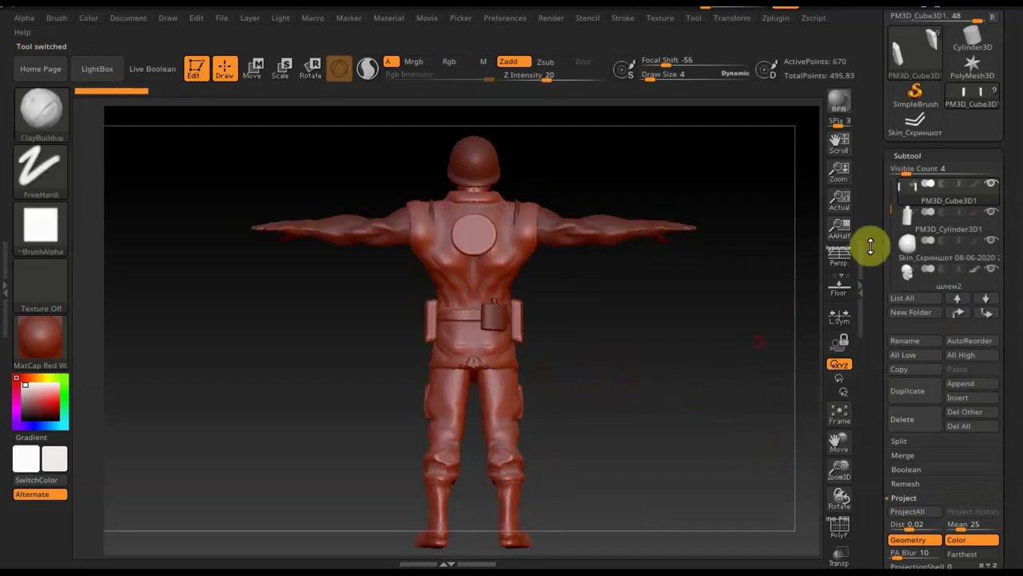
# Activate the руки жесть arms subtool with the Move Topologic brush at a larger size
pyautogui.press('n')
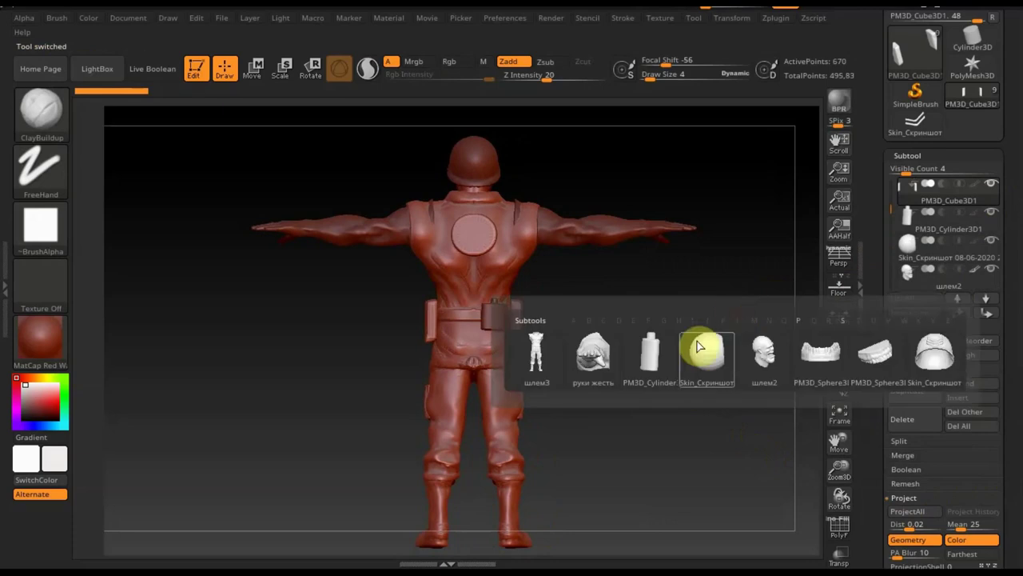
pyautogui.click(601, 364)
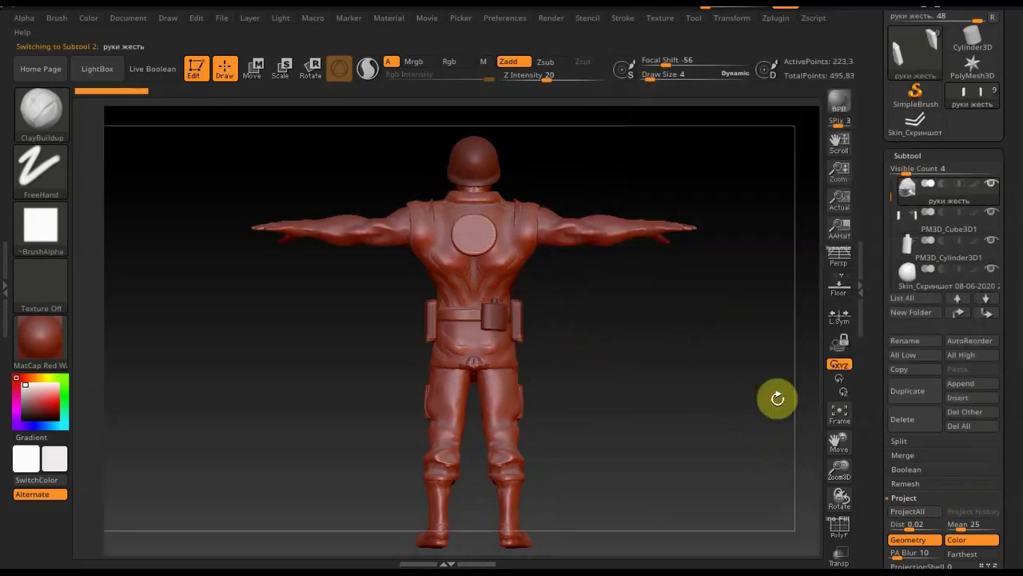
pyautogui.click(839, 525)
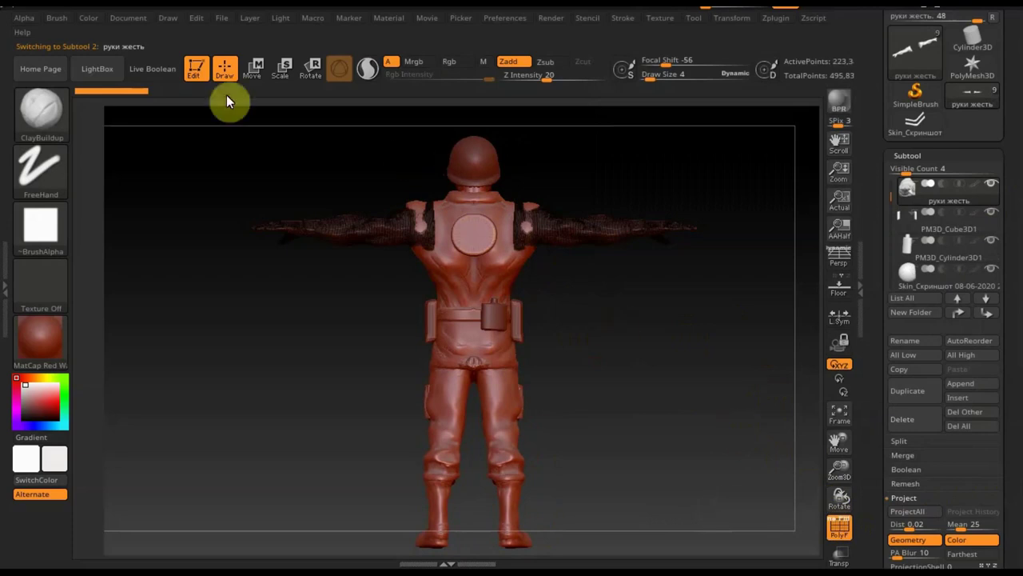
pyautogui.click(48, 110)
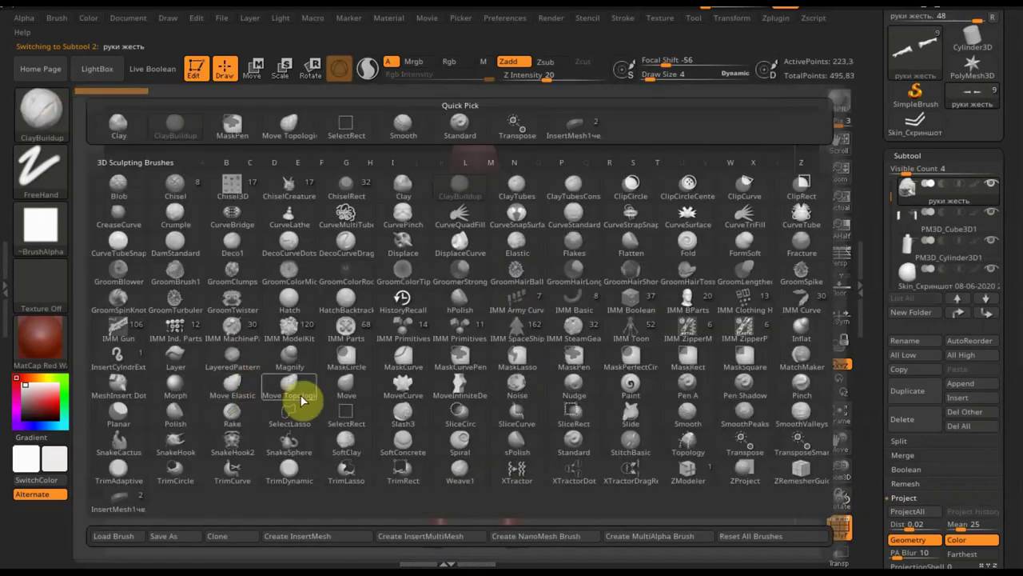
pyautogui.click(300, 388)
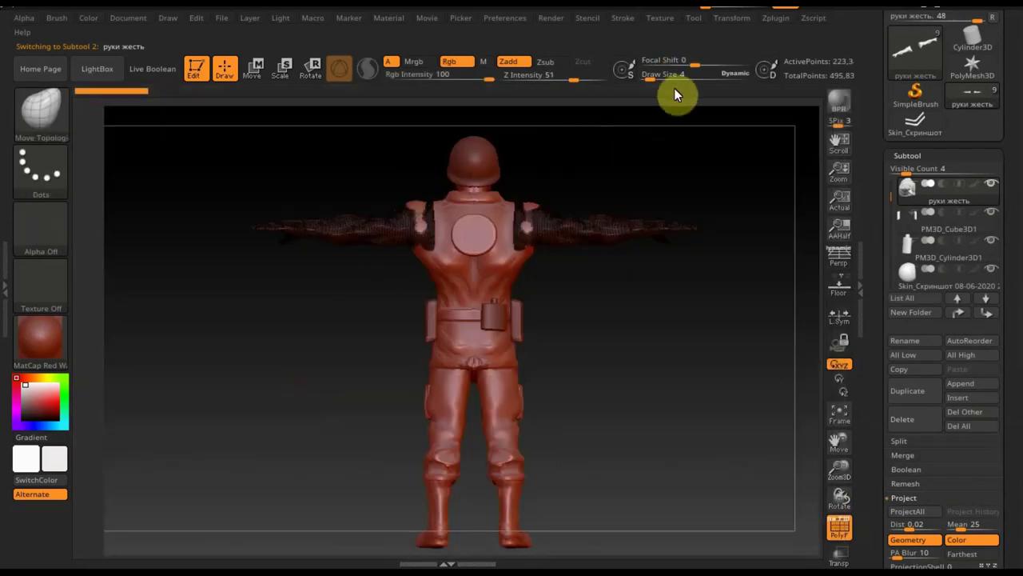
pyautogui.moveTo(655, 77); pyautogui.dragTo(663, 78)
# Shrink the brush to a tiny size and expand Geometry's Modify Topology options
pyautogui.moveTo(590, 274)
pyautogui.mouseDown()
pyautogui.moveTo(645, 349)
pyautogui.moveTo(600, 333)
pyautogui.moveTo(536, 231)
pyautogui.mouseUp()
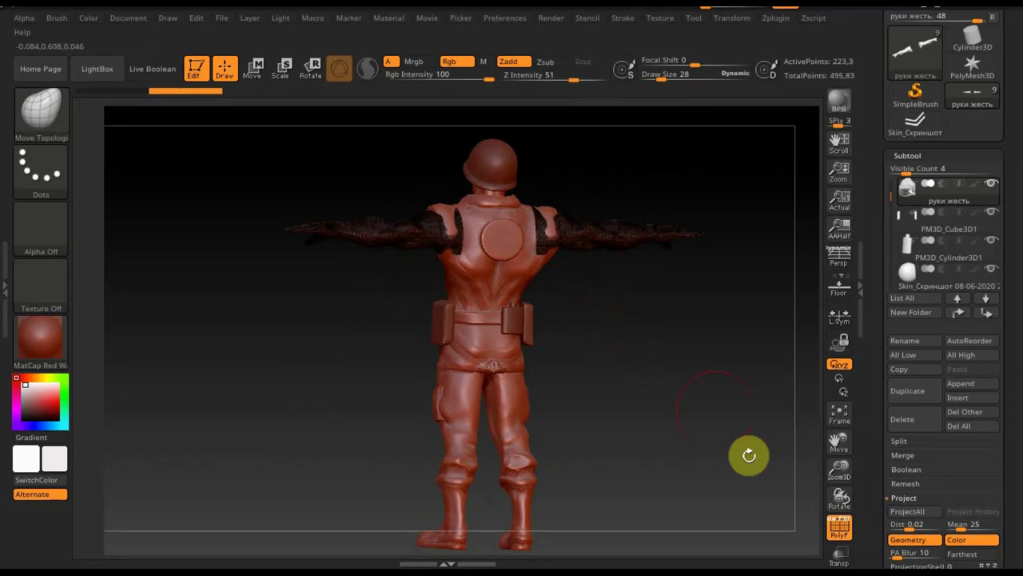
pyautogui.click(840, 530)
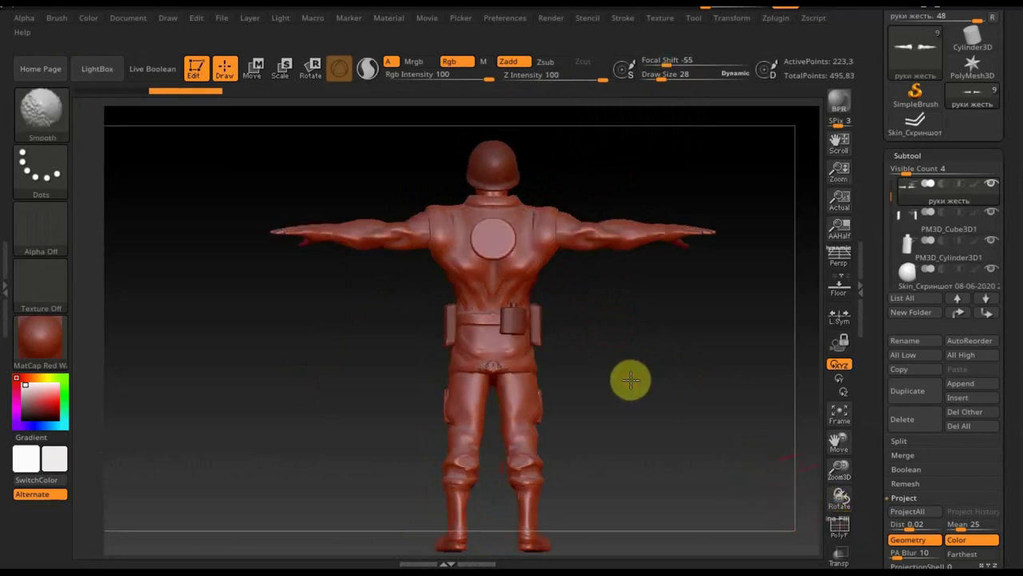
pyautogui.moveTo(655, 437); pyautogui.dragTo(658, 487)
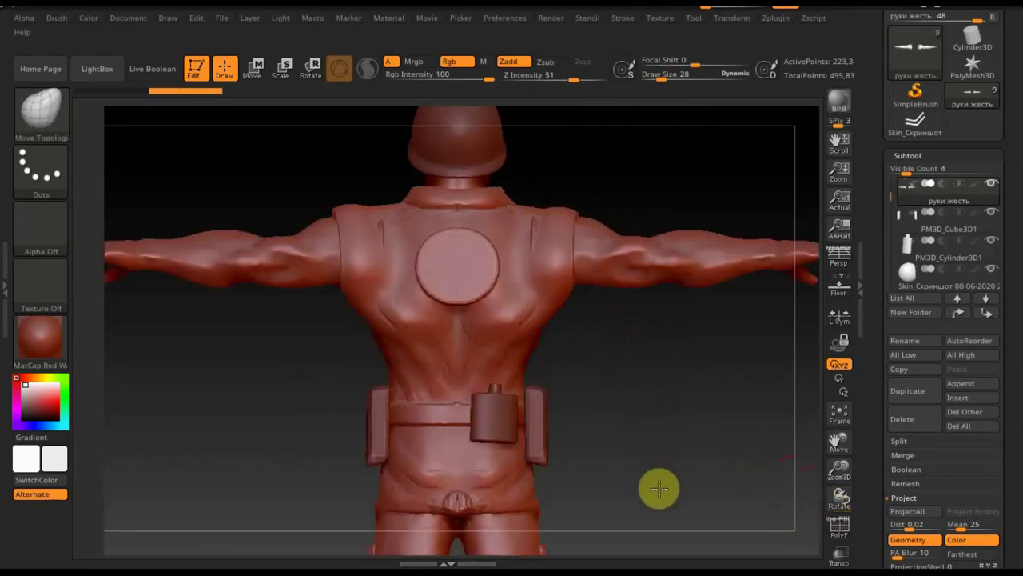
pyautogui.moveTo(619, 425)
pyautogui.mouseDown()
pyautogui.moveTo(594, 431)
pyautogui.moveTo(564, 359)
pyautogui.mouseUp()
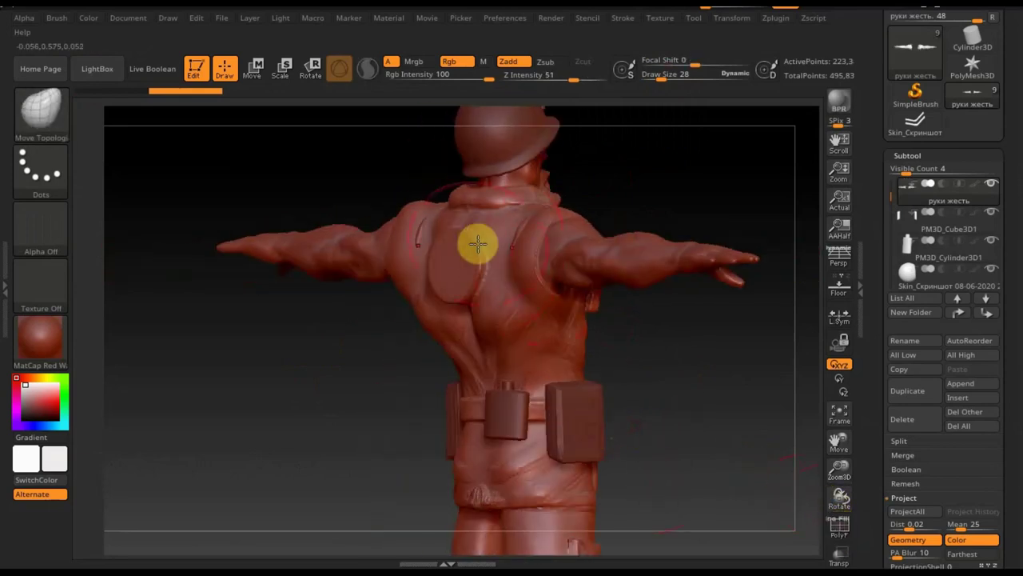
pyautogui.moveTo(655, 74); pyautogui.dragTo(656, 77)
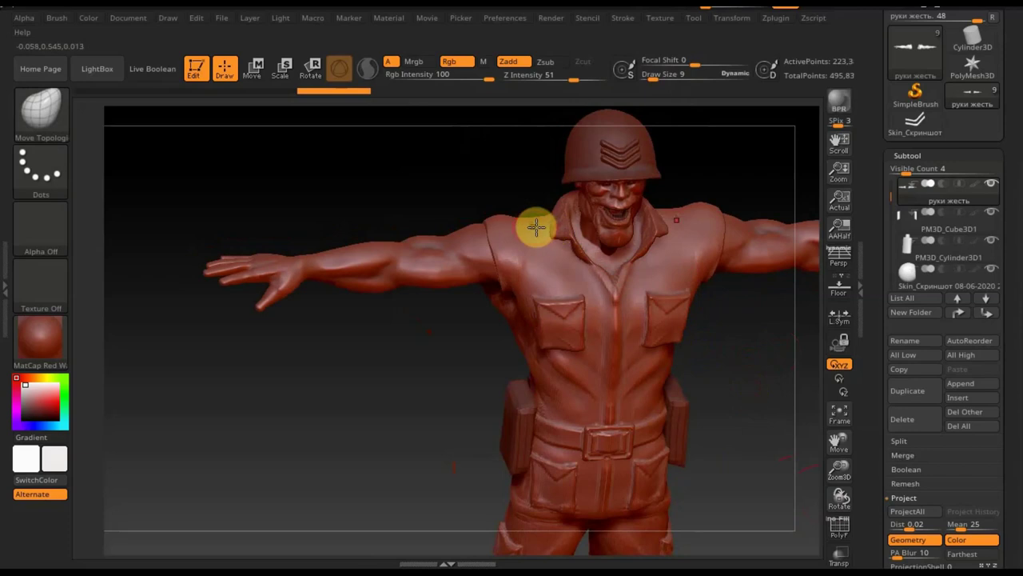
pyautogui.press('shift')
pyautogui.moveTo(709, 366)
pyautogui.keyDown('shift'); pyautogui.mouseDown()
pyautogui.moveTo(625, 416)
pyautogui.moveTo(632, 414)
pyautogui.mouseUp(); pyautogui.keyUp('shift')
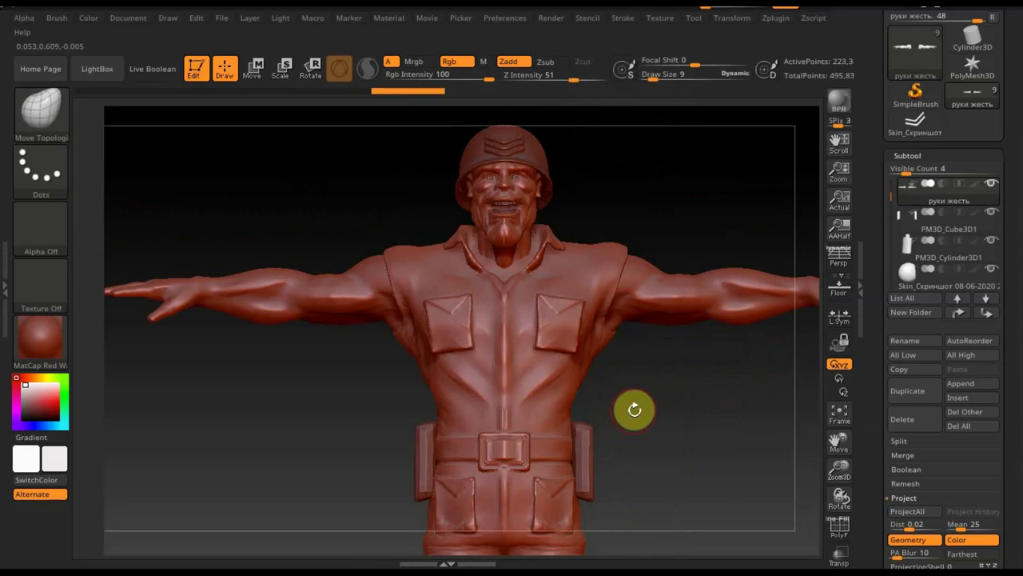
pyautogui.scroll(-5, 1012, 470)
pyautogui.click(922, 446)
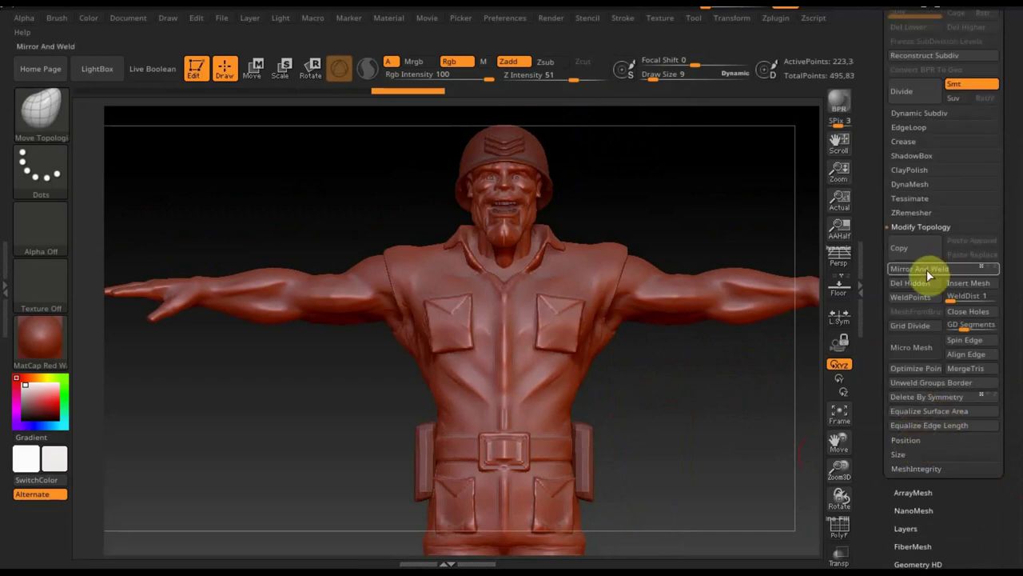
# Close the holes in the arms mesh and switch to the шлем2 head subtool
pyautogui.click(969, 313)
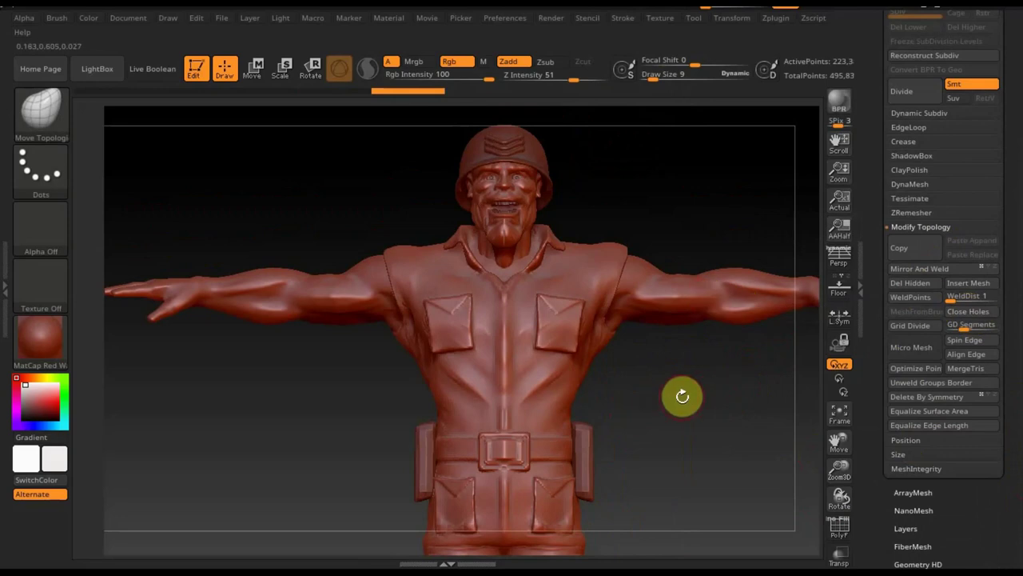
pyautogui.press('n')
pyautogui.click(701, 432)
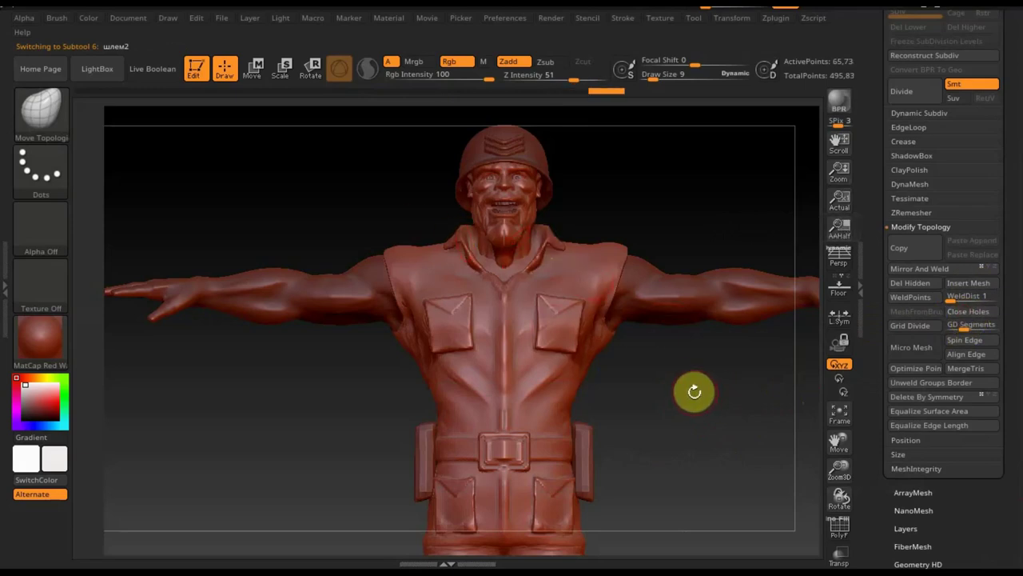
pyautogui.moveTo(691, 391)
pyautogui.mouseDown()
pyautogui.moveTo(751, 423)
pyautogui.moveTo(773, 414)
pyautogui.moveTo(760, 389)
pyautogui.moveTo(655, 409)
pyautogui.moveTo(642, 402)
pyautogui.moveTo(647, 393)
pyautogui.mouseUp()
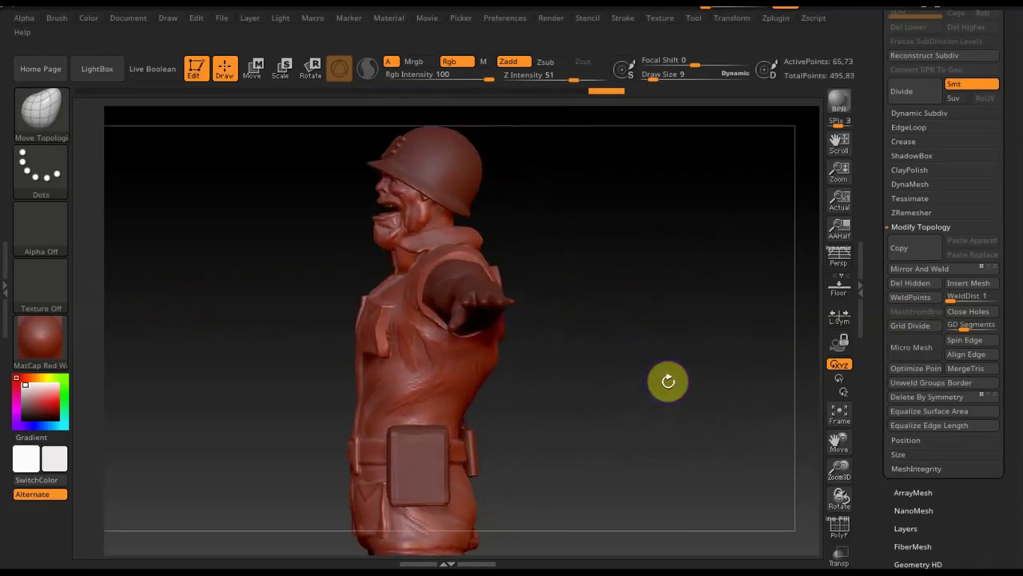
pyautogui.press('shift')
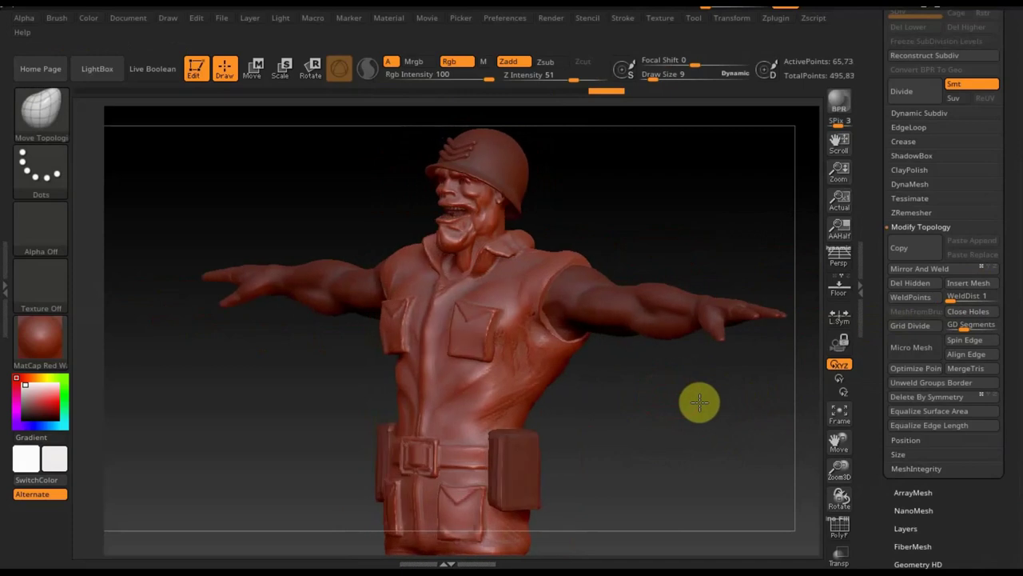
pyautogui.moveTo(714, 404)
pyautogui.mouseDown()
pyautogui.moveTo(799, 413)
pyautogui.moveTo(694, 435)
pyautogui.mouseUp()
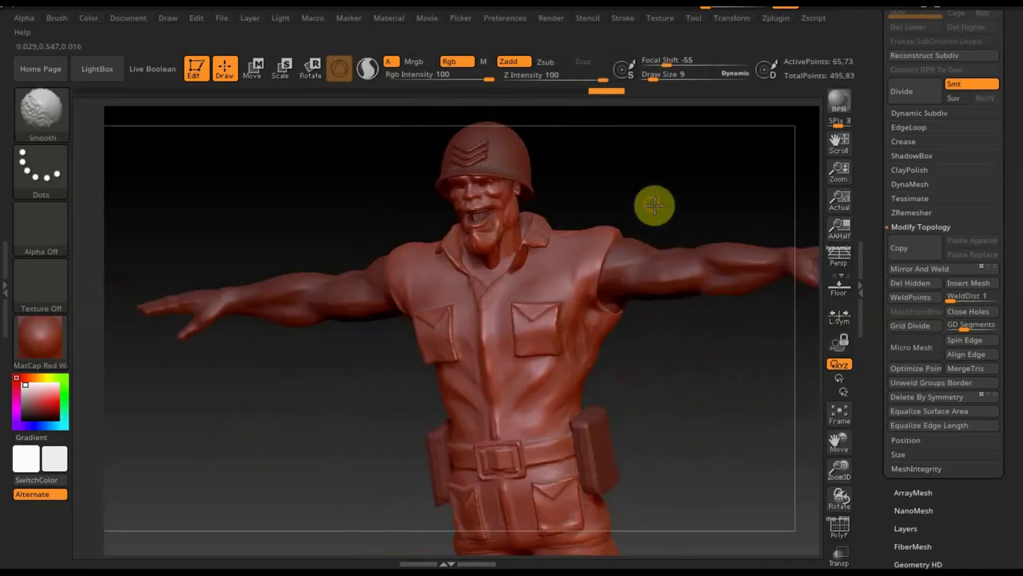
pyautogui.keyDown('shift'); pyautogui.moveTo(656, 206); pyautogui.dragTo(657, 208); pyautogui.keyUp('shift')
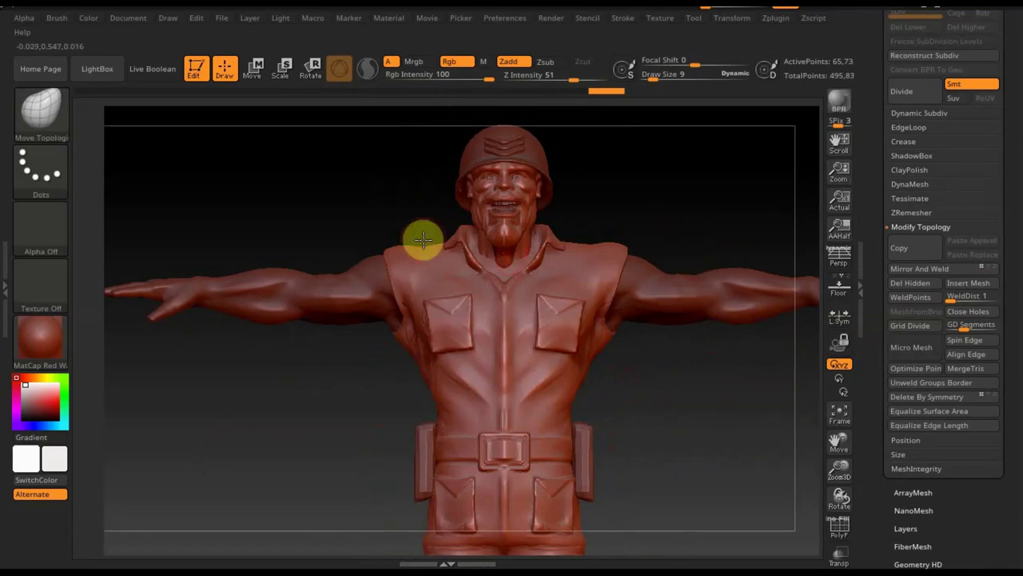
# Select the Standard brush and zoom out to frame the whole soldier
pyautogui.click(44, 116)
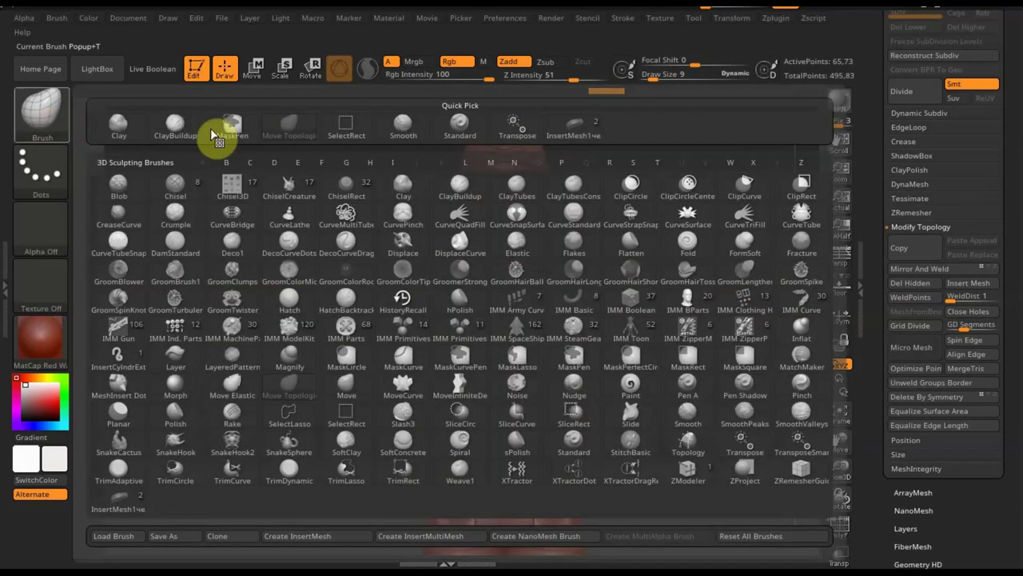
pyautogui.click(462, 125)
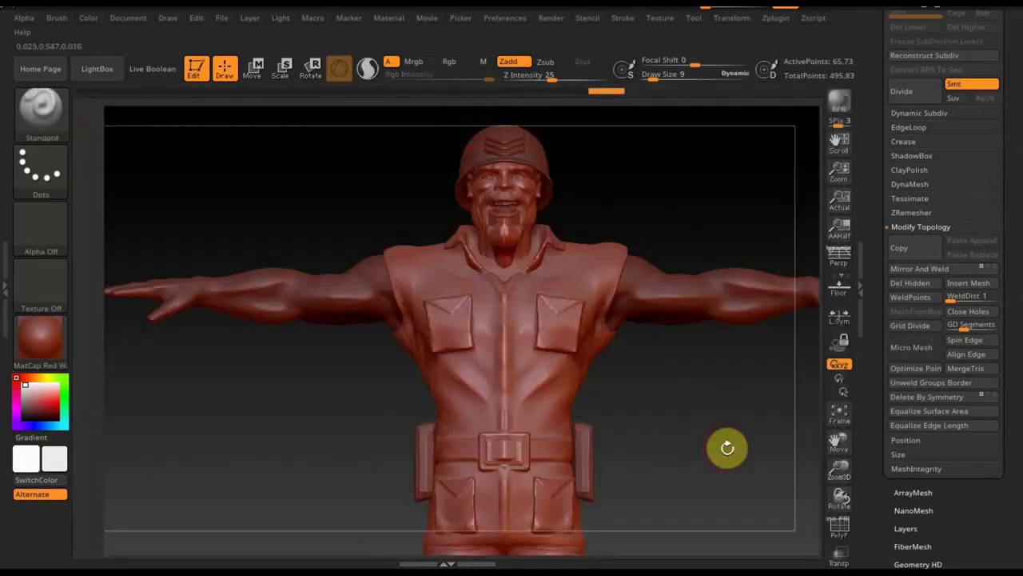
pyautogui.keyDown('alt'); pyautogui.moveTo(721, 441); pyautogui.dragTo(690, 355); pyautogui.keyUp('alt')
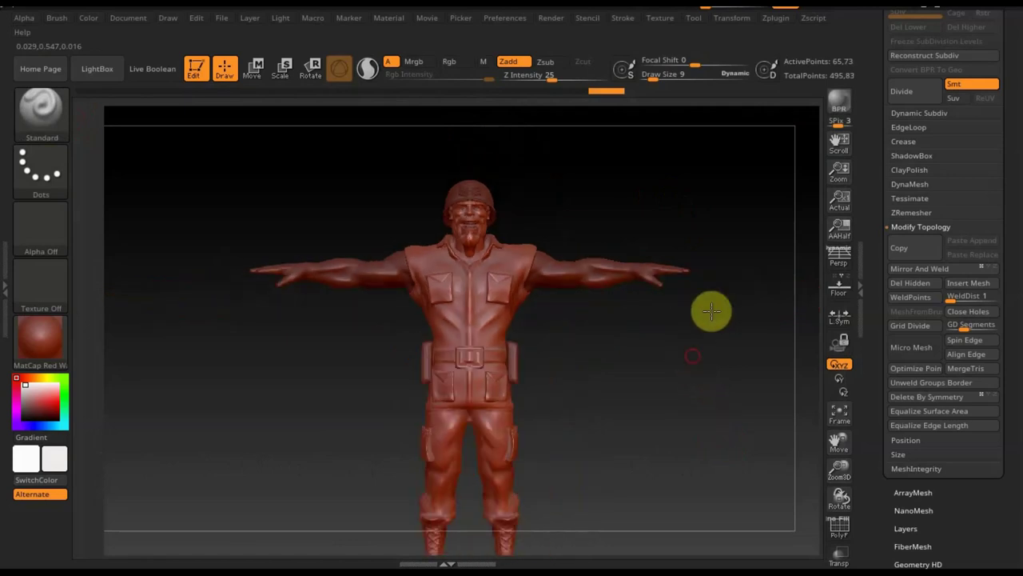
pyautogui.moveTo(595, 475); pyautogui.dragTo(597, 484)
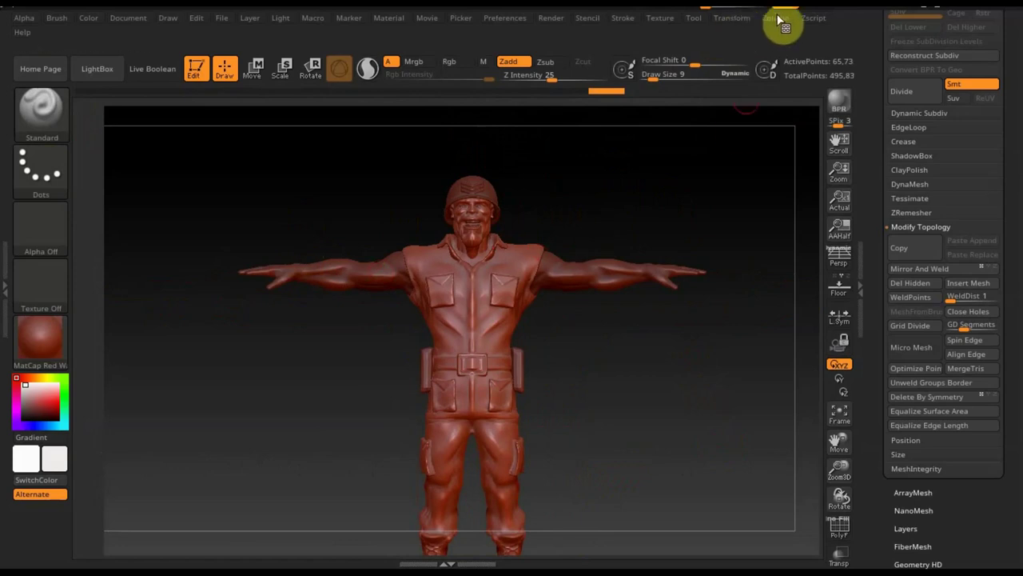
# Import the skin-tone chart jpg from Desktop > Новая папка > текстуры 2 as a texture
pyautogui.click(664, 19)
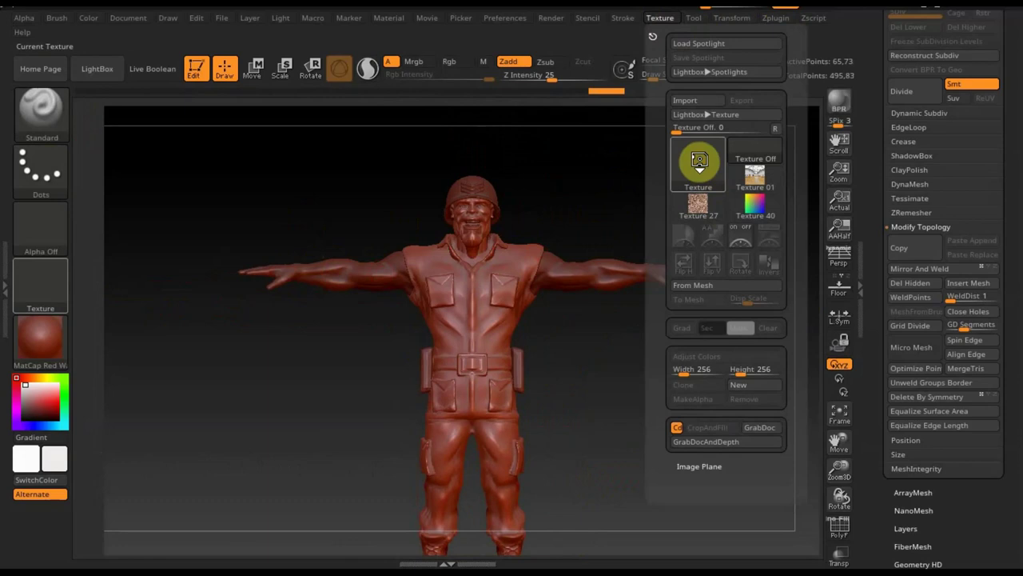
pyautogui.click(699, 160)
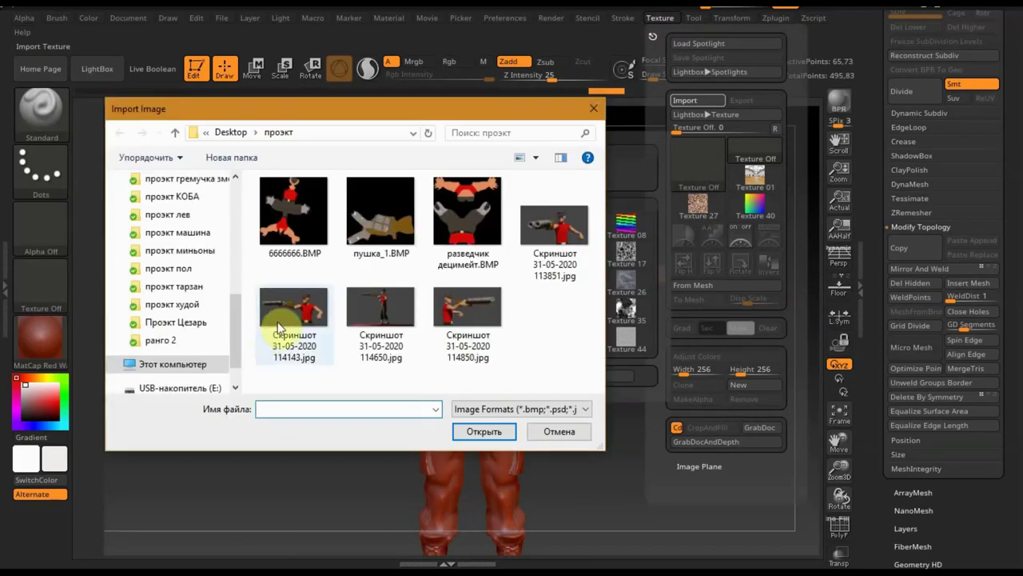
pyautogui.moveTo(238, 300); pyautogui.dragTo(238, 207)
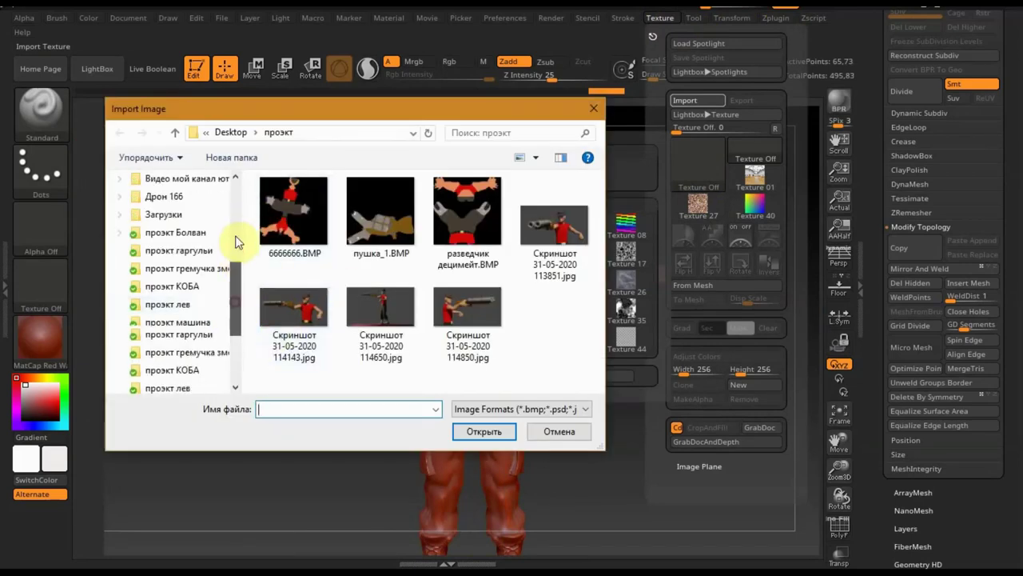
pyautogui.scroll(1, 238, 206)
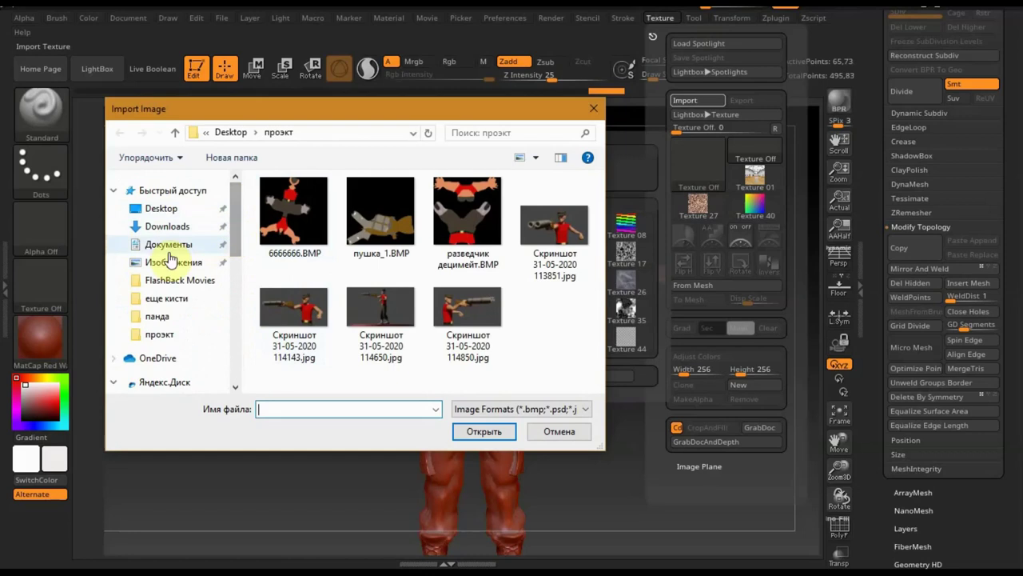
pyautogui.click(163, 207)
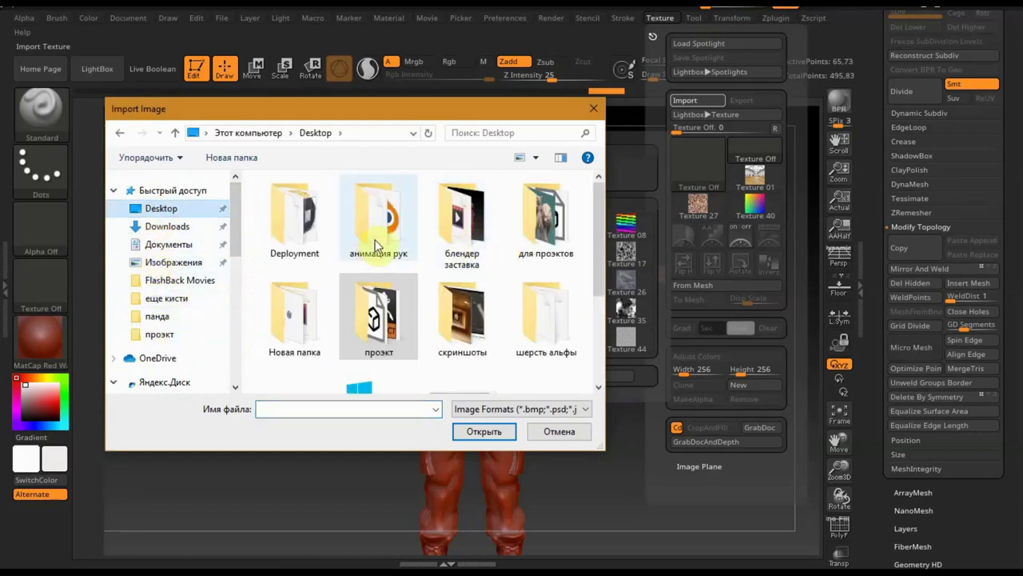
pyautogui.doubleClick(277, 333)
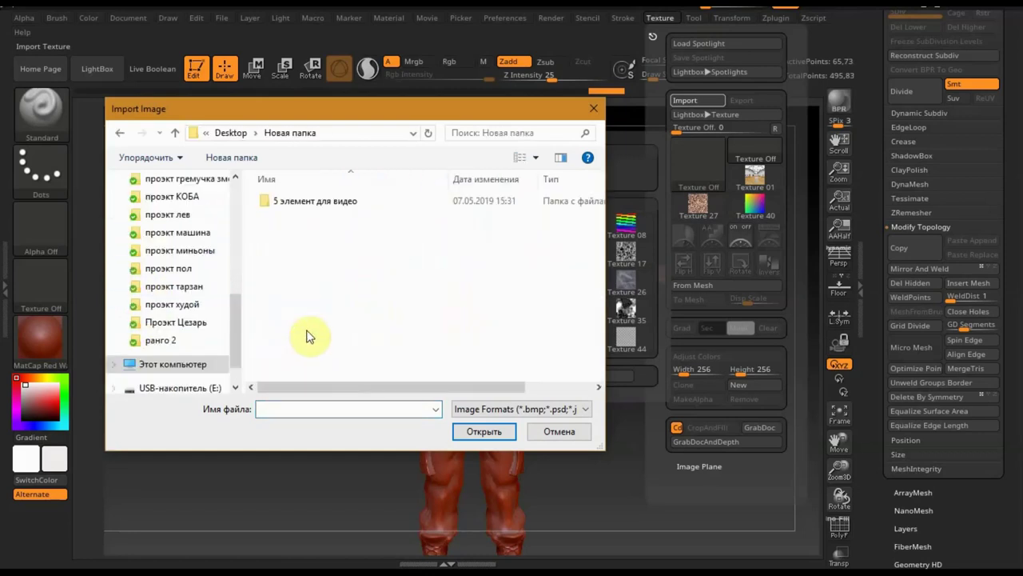
pyautogui.scroll(-5, 316, 265)
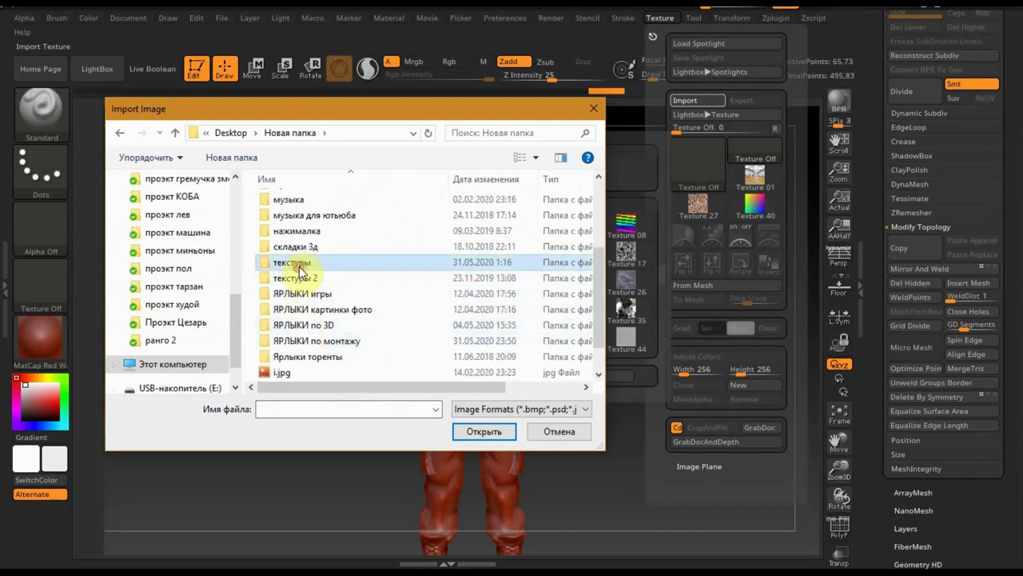
pyautogui.doubleClick(297, 276)
pyautogui.scroll(-1, 408, 287)
pyautogui.click(453, 324)
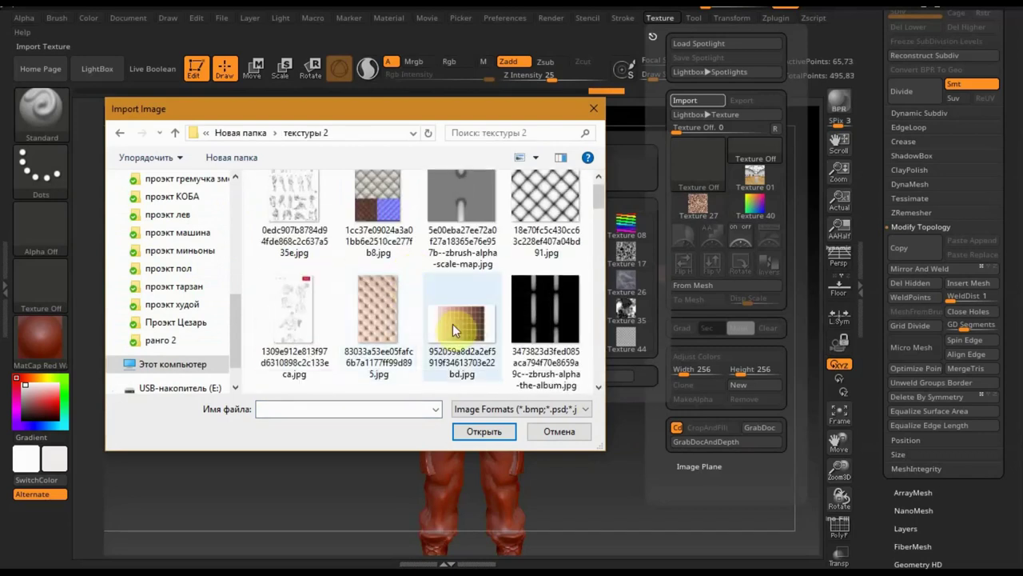
pyautogui.click(484, 431)
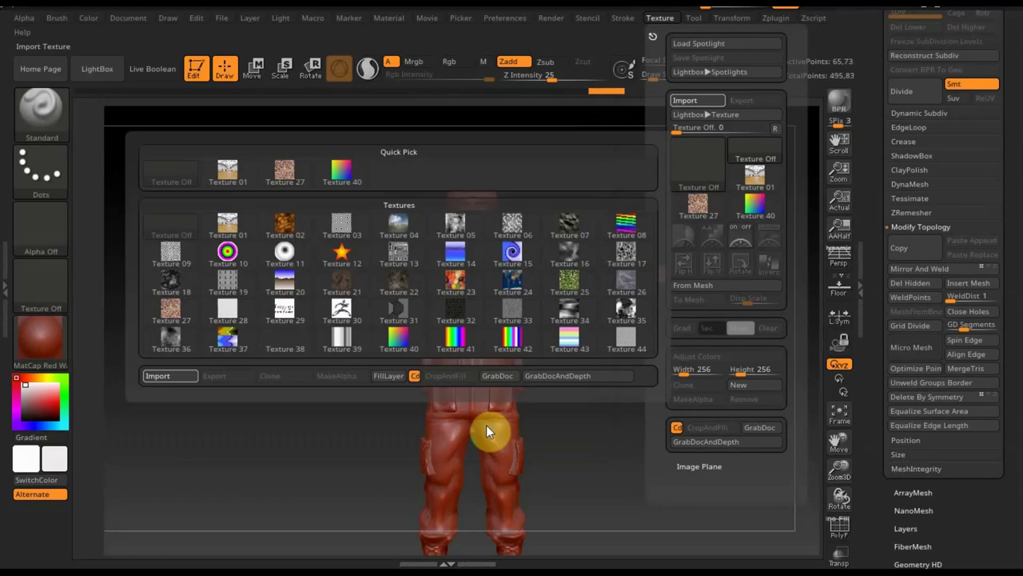
pyautogui.click(483, 297)
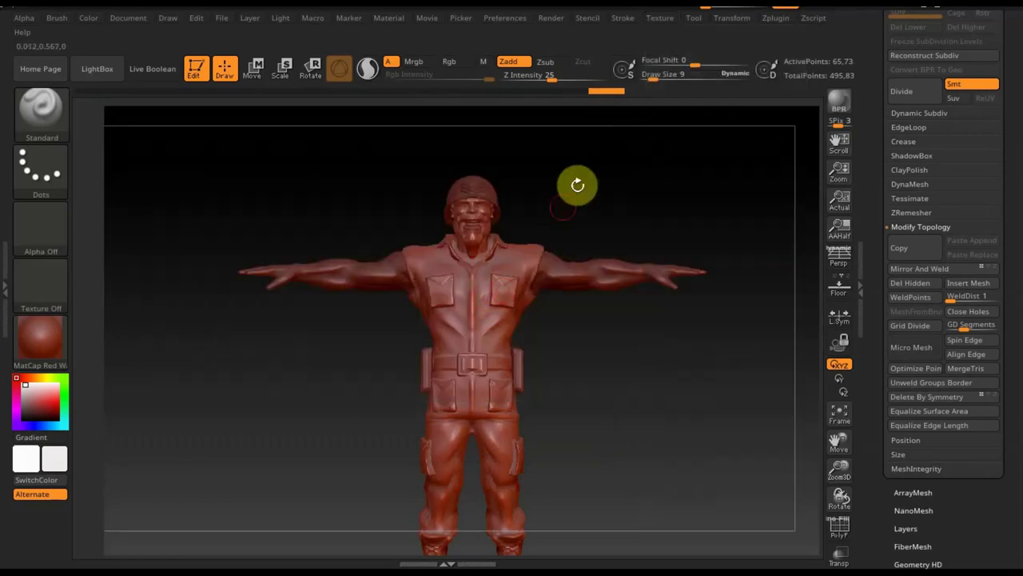
# Add the imported skin chart to Spotlight, shift it right and down, then hide it
pyautogui.click(662, 20)
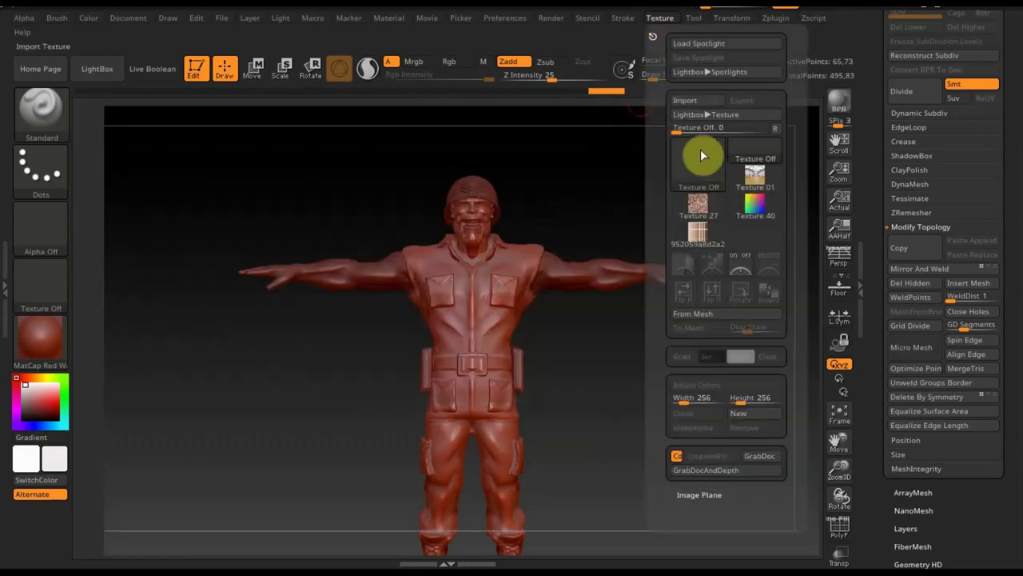
pyautogui.click(698, 232)
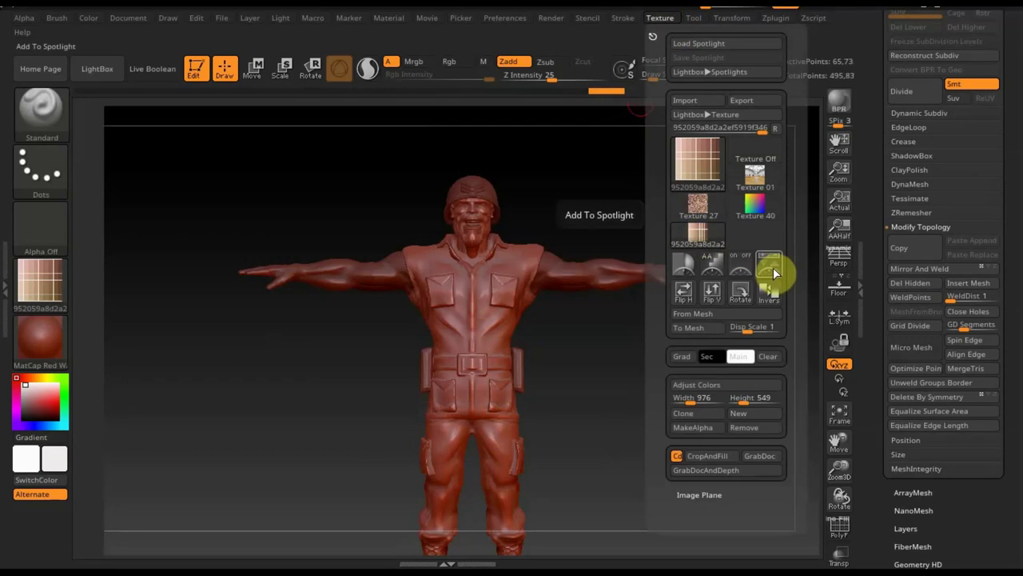
pyautogui.click(587, 300)
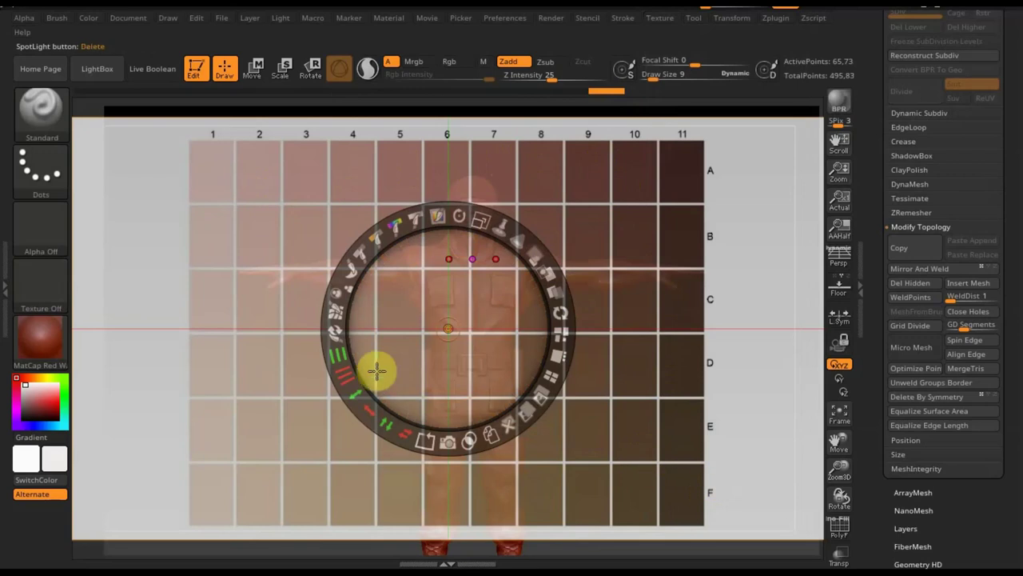
pyautogui.moveTo(393, 263); pyautogui.dragTo(446, 281)
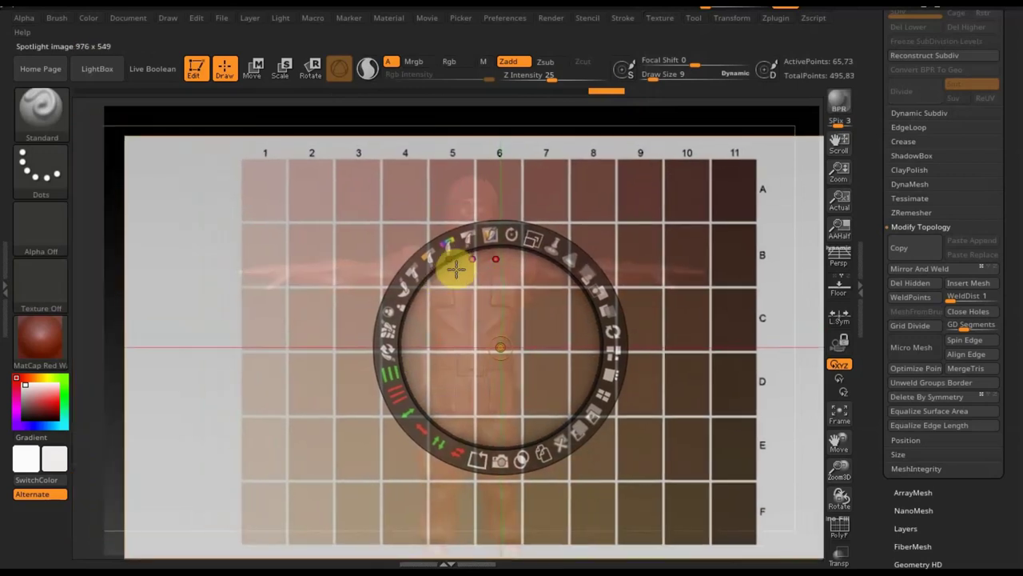
pyautogui.hotkey('shift', 'z')
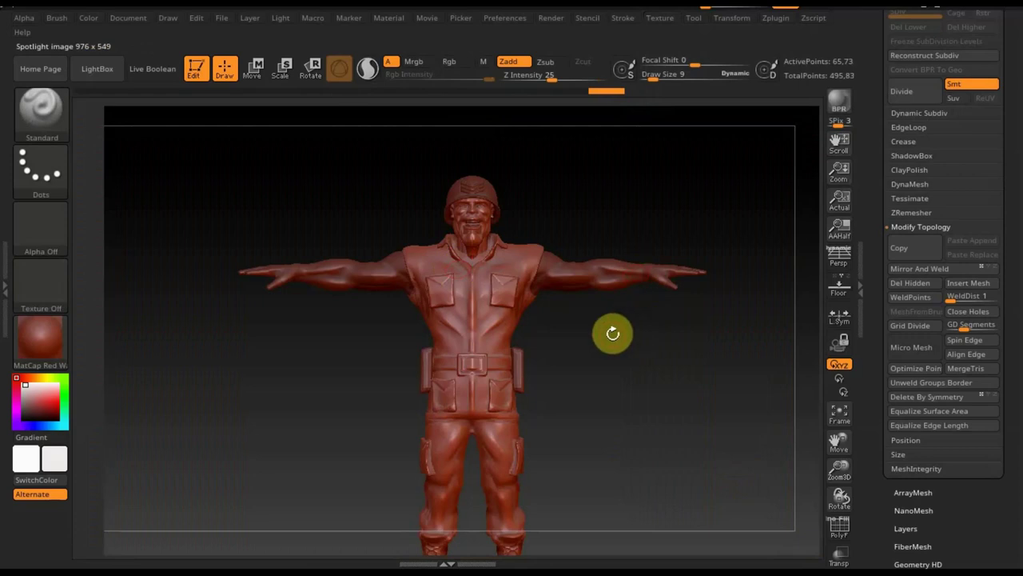
# Make руки жесть the active subtool
pyautogui.press('n')
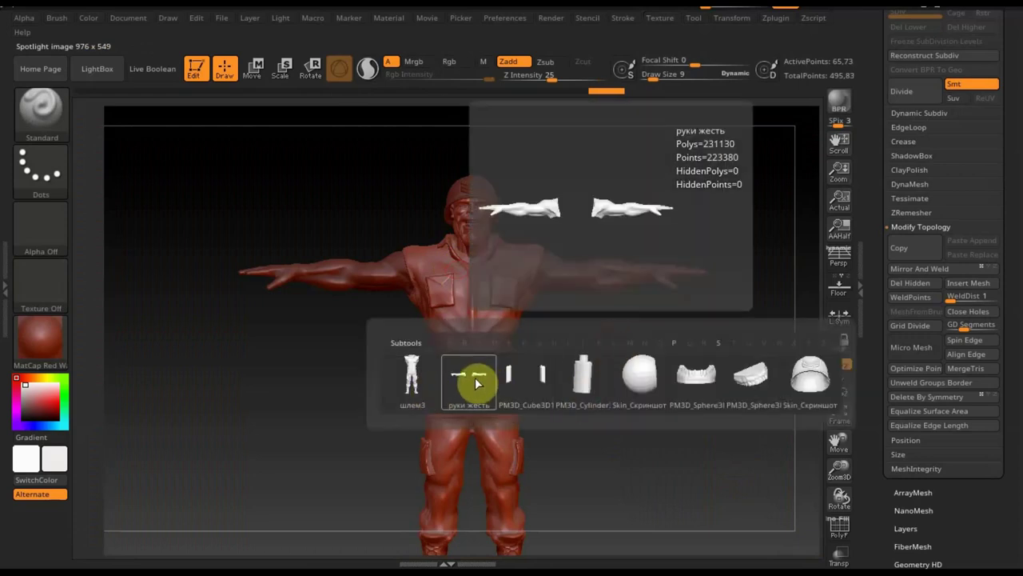
pyautogui.click(473, 379)
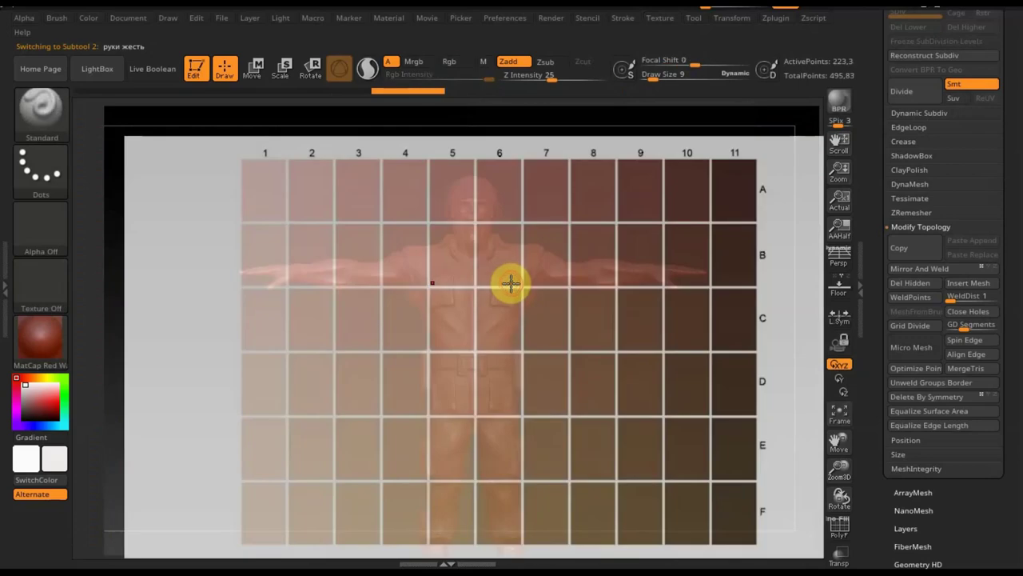
pyautogui.click(510, 284)
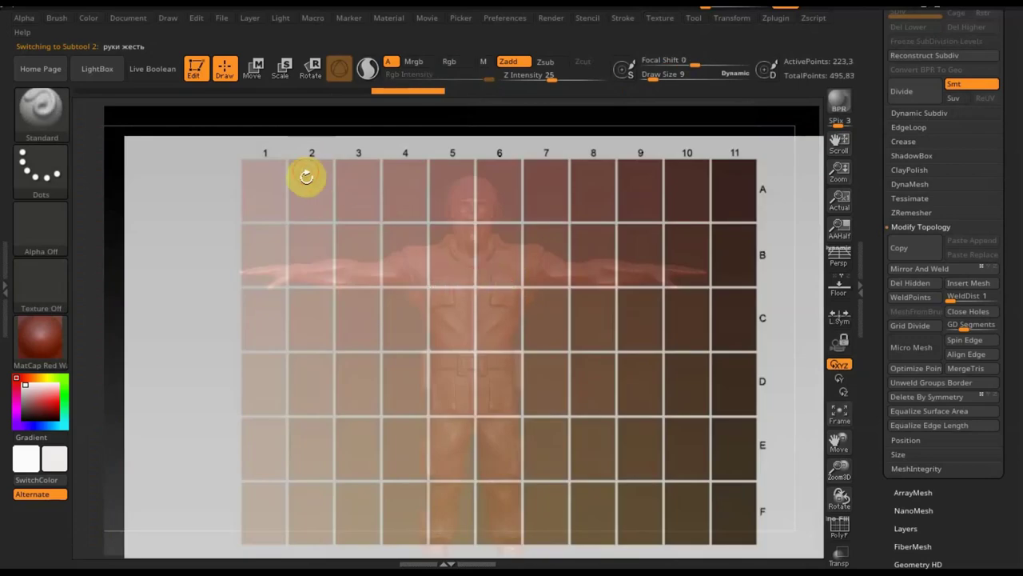
# Move the Spotlight chart lower-left and set painting to Rgb only with Zadd off
pyautogui.press('z')
pyautogui.moveTo(478, 288)
pyautogui.mouseDown()
pyautogui.moveTo(493, 293)
pyautogui.moveTo(479, 299)
pyautogui.moveTo(441, 281)
pyautogui.moveTo(392, 276)
pyautogui.moveTo(338, 283)
pyautogui.moveTo(391, 286)
pyautogui.moveTo(370, 217)
pyautogui.moveTo(393, 343)
pyautogui.moveTo(299, 347)
pyautogui.moveTo(291, 360)
pyautogui.mouseUp()
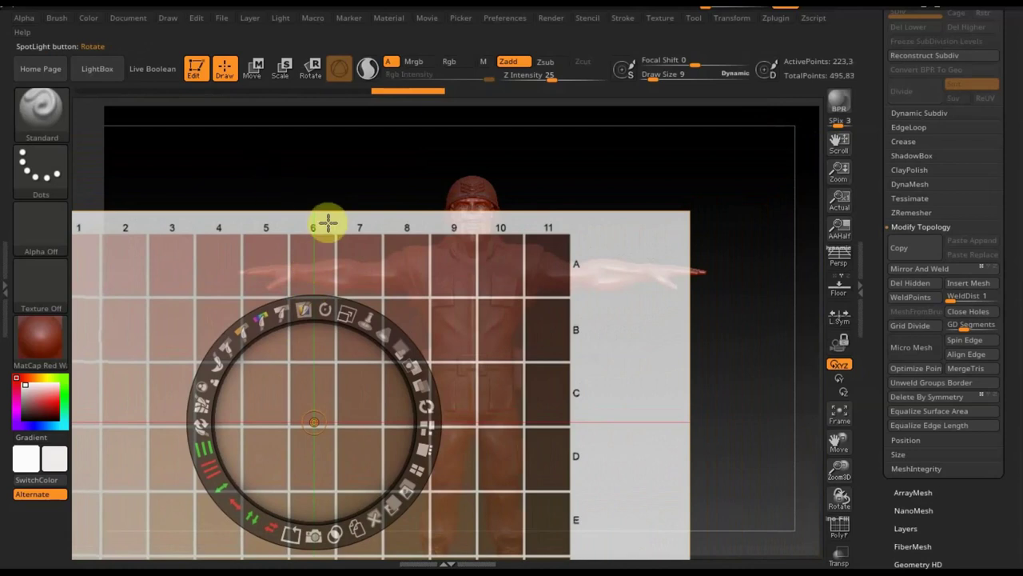
pyautogui.press('z')
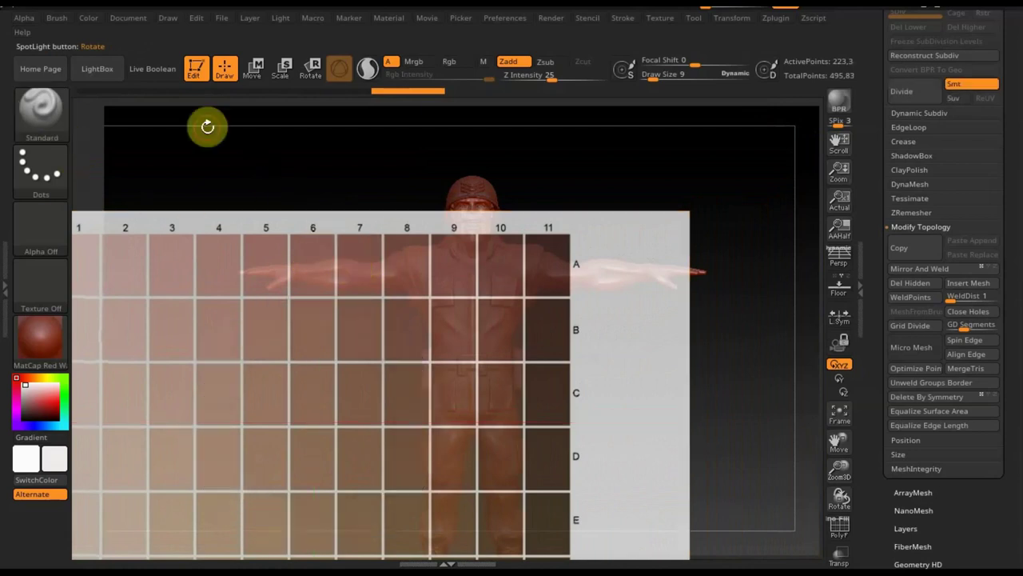
pyautogui.click(450, 61)
pyautogui.click(508, 62)
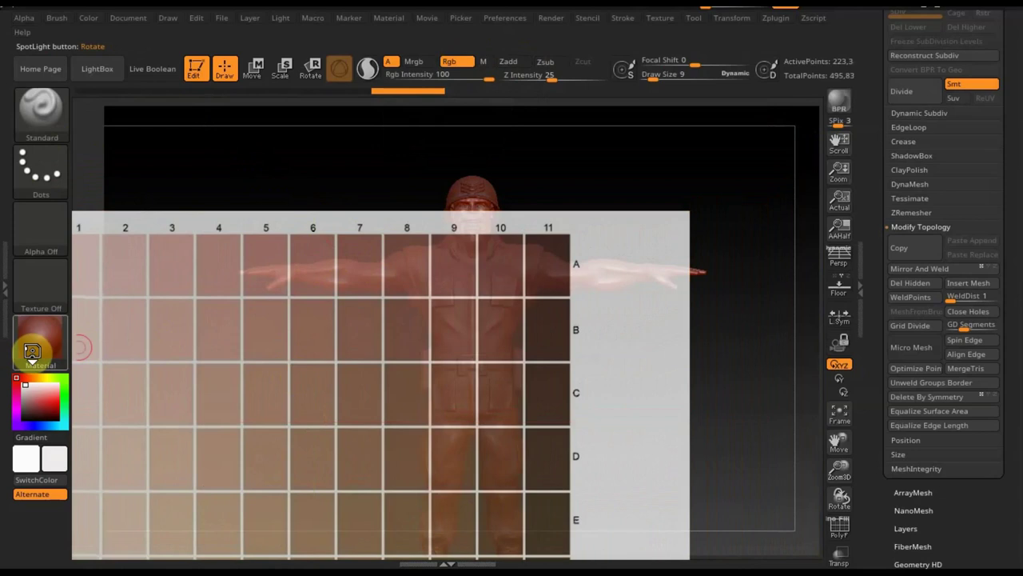
# Switch to the white SketchShaded2 material and pick a skin tone from the chart
pyautogui.click(32, 354)
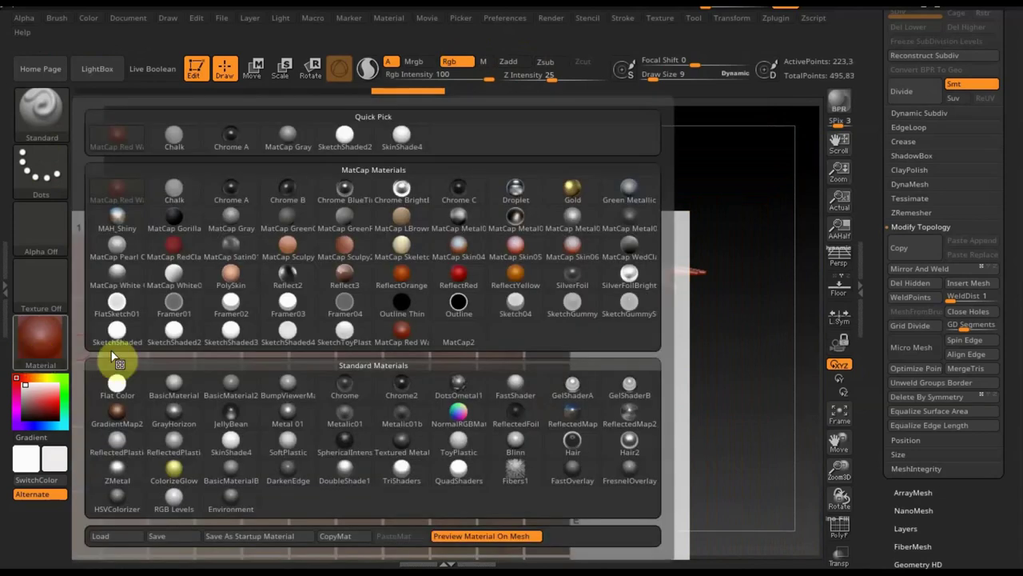
pyautogui.click(170, 339)
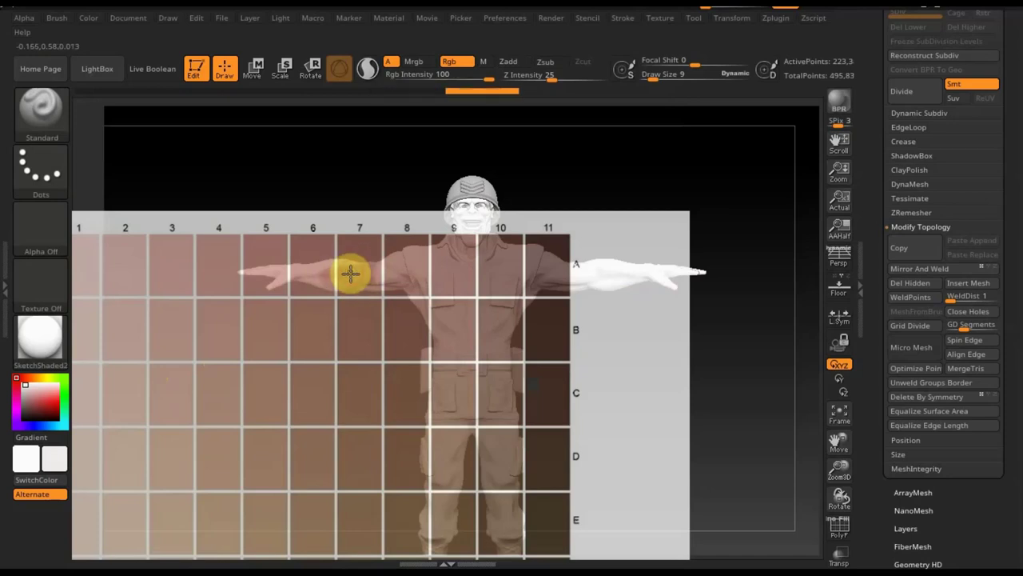
pyautogui.click(350, 274)
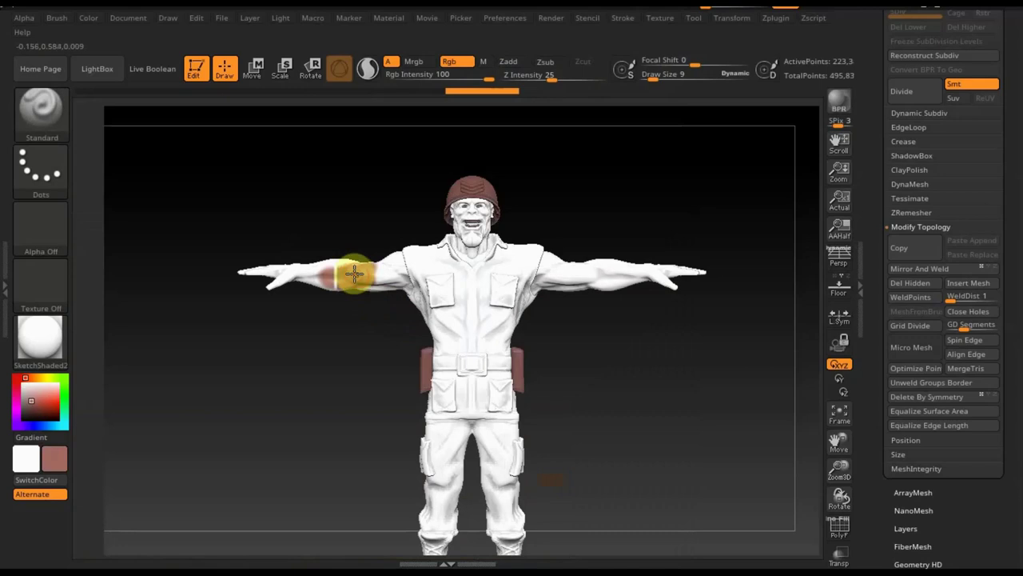
# Paint the skin tone over both upper arms and shoulders at Draw Size 17
pyautogui.moveTo(383, 255); pyautogui.dragTo(379, 284)
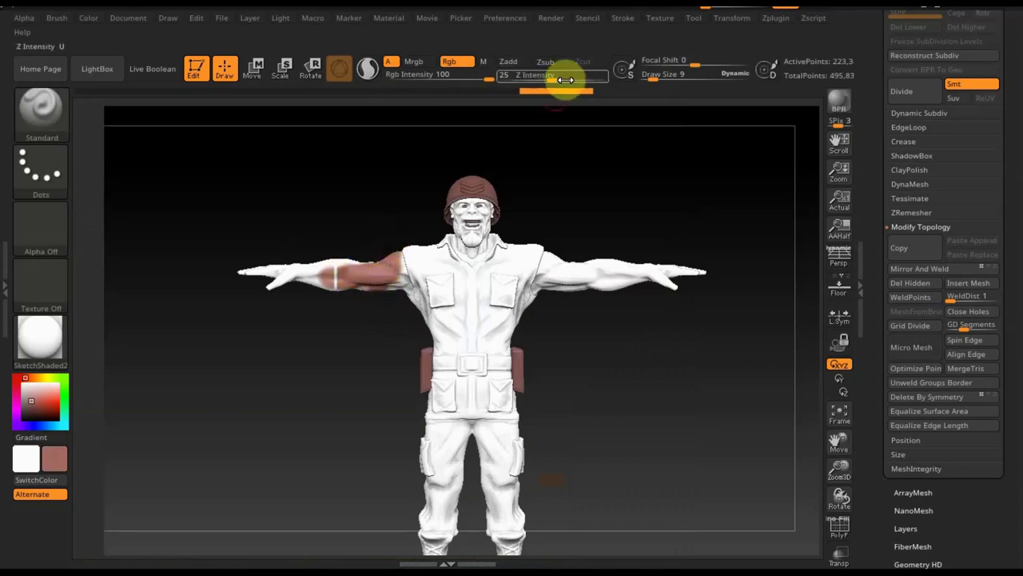
pyautogui.moveTo(657, 80); pyautogui.dragTo(659, 81)
pyautogui.moveTo(388, 263)
pyautogui.mouseDown()
pyautogui.moveTo(406, 292)
pyautogui.moveTo(406, 269)
pyautogui.moveTo(208, 272)
pyautogui.mouseUp()
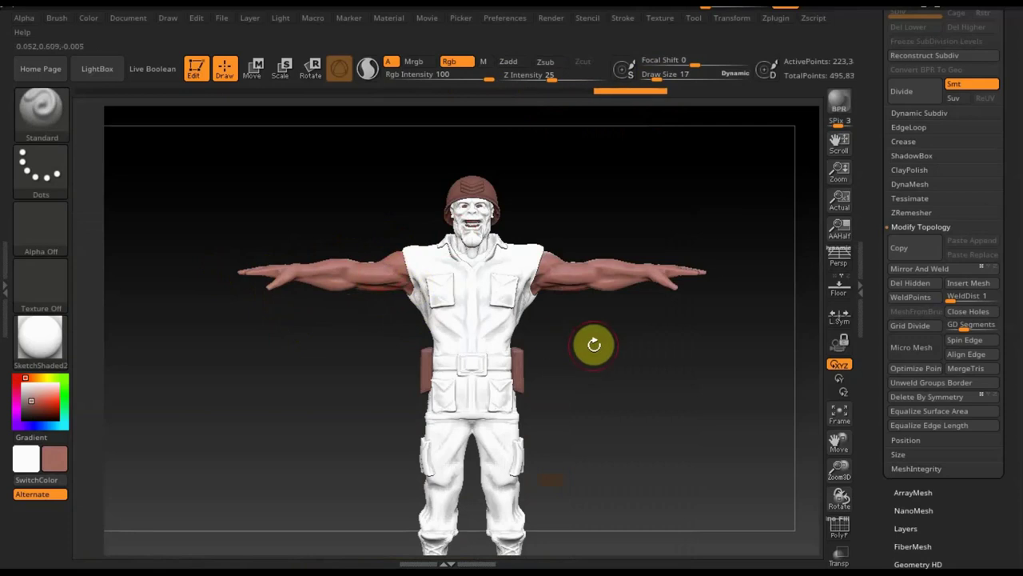
# Paint skin tone over the backs of both shoulders, then return to the front view
pyautogui.moveTo(632, 354)
pyautogui.mouseDown()
pyautogui.moveTo(730, 354)
pyautogui.moveTo(392, 279)
pyautogui.mouseUp()
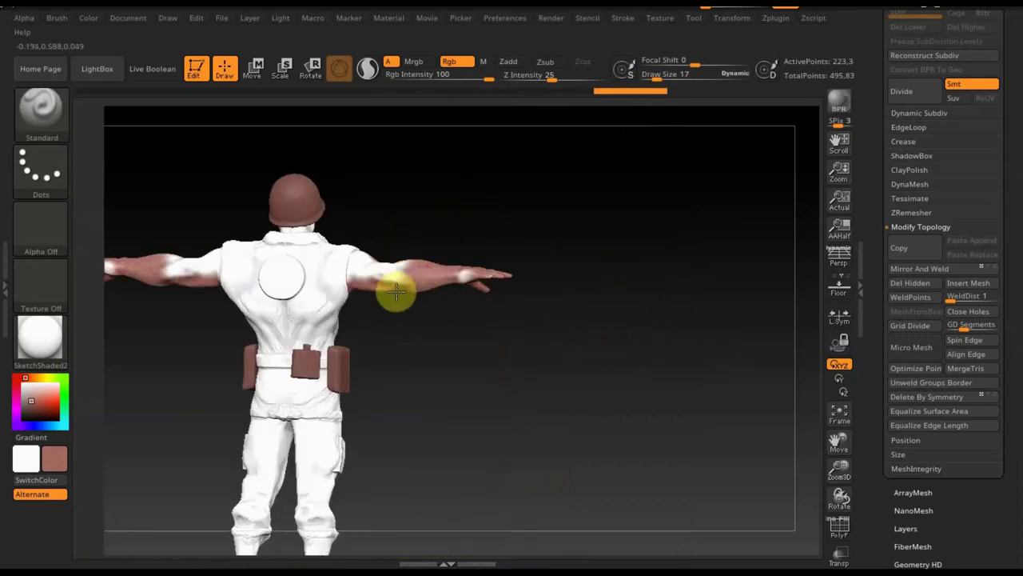
pyautogui.moveTo(491, 286)
pyautogui.mouseDown()
pyautogui.moveTo(384, 267)
pyautogui.moveTo(343, 240)
pyautogui.moveTo(373, 232)
pyautogui.moveTo(341, 241)
pyautogui.mouseUp()
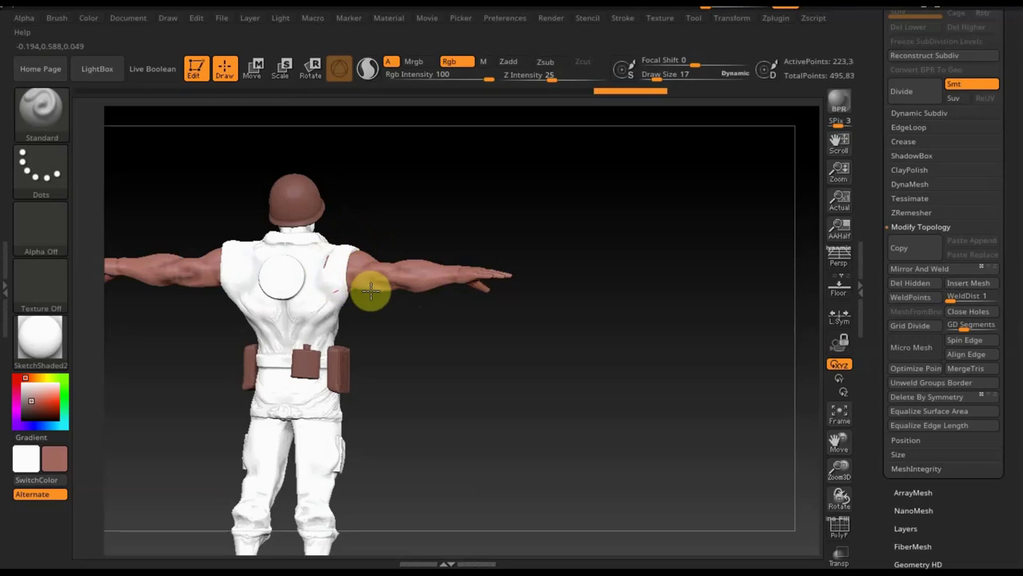
pyautogui.moveTo(484, 368)
pyautogui.mouseDown()
pyautogui.moveTo(419, 373)
pyautogui.moveTo(431, 358)
pyautogui.moveTo(423, 383)
pyautogui.mouseUp()
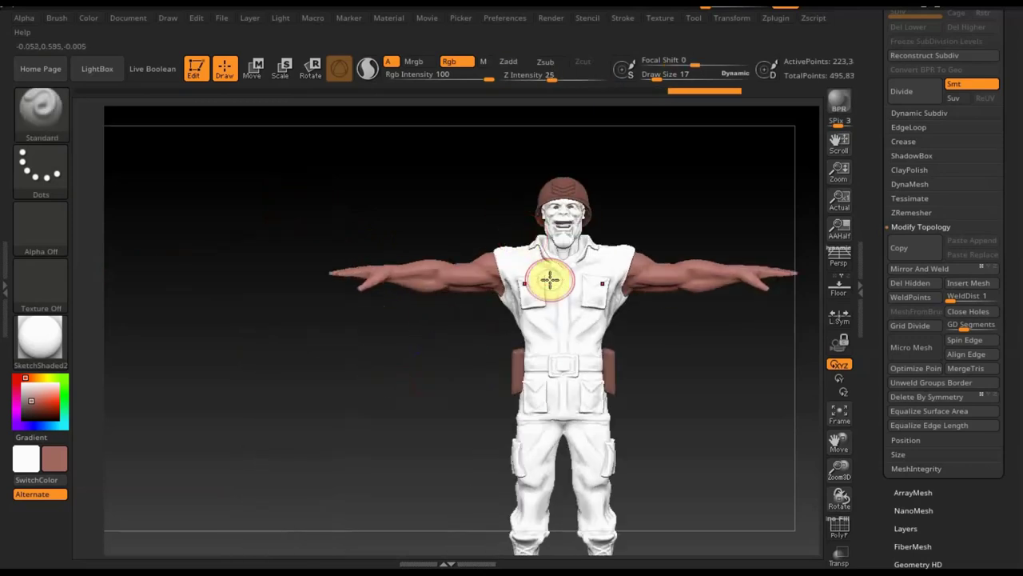
# Switch to the шлем2 head subtool, recentre the soldier, and pick another subtool
pyautogui.click(578, 311)
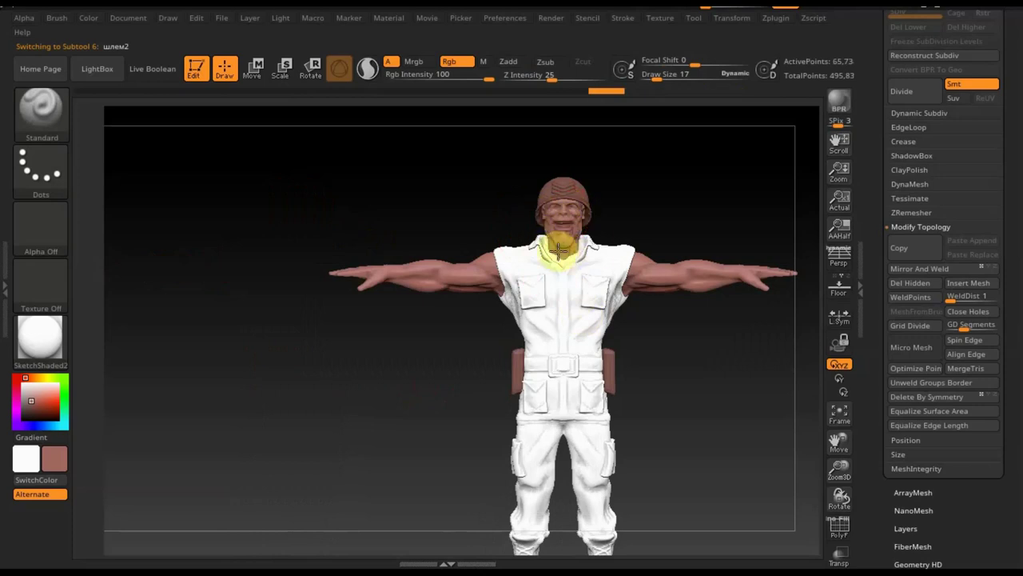
pyautogui.moveTo(373, 220)
pyautogui.mouseDown()
pyautogui.moveTo(540, 226)
pyautogui.moveTo(665, 292)
pyautogui.moveTo(597, 283)
pyautogui.moveTo(626, 200)
pyautogui.moveTo(632, 217)
pyautogui.mouseUp()
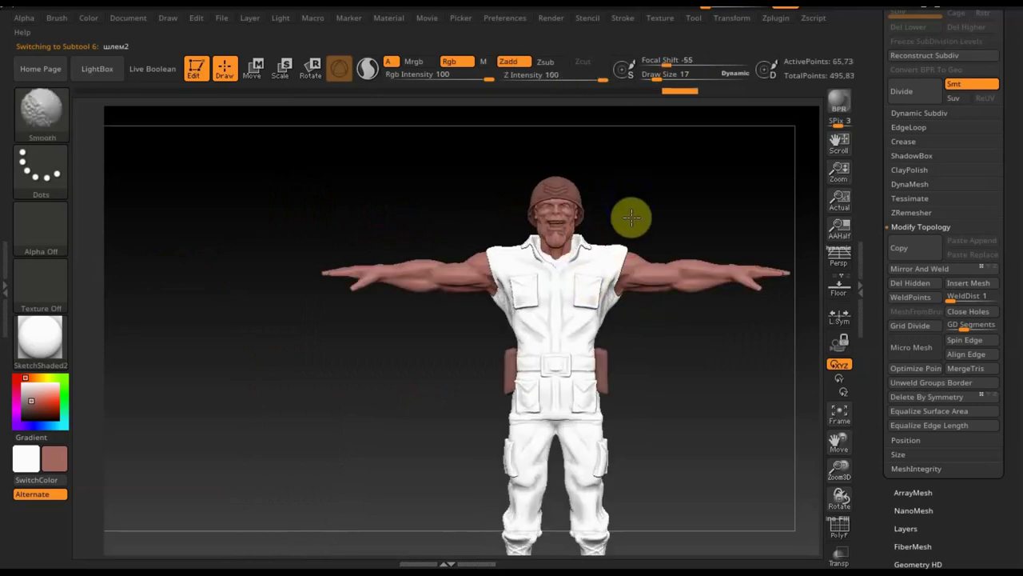
pyautogui.moveTo(632, 424)
pyautogui.keyDown('alt'); pyautogui.mouseDown()
pyautogui.moveTo(607, 350)
pyautogui.moveTo(619, 418)
pyautogui.moveTo(619, 379)
pyautogui.moveTo(598, 399)
pyautogui.moveTo(672, 317)
pyautogui.mouseUp(); pyautogui.keyUp('alt')
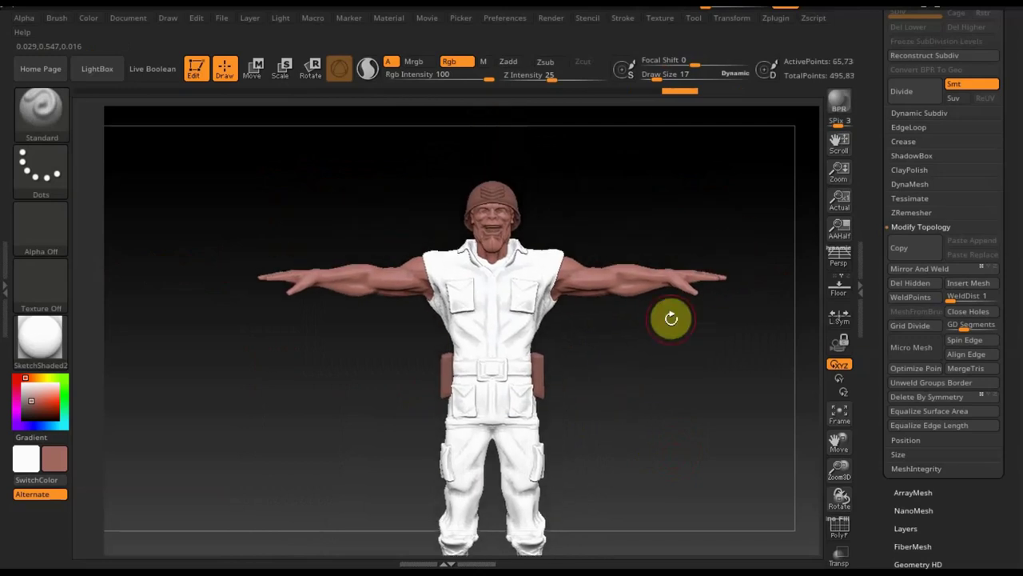
pyautogui.press('n')
pyautogui.click(470, 360)
# Activate PM3D_Sphere3D1_3, zoom on the head and chest, and reduce Draw Size to 4
pyautogui.press('n')
pyautogui.click(647, 380)
pyautogui.click(637, 326)
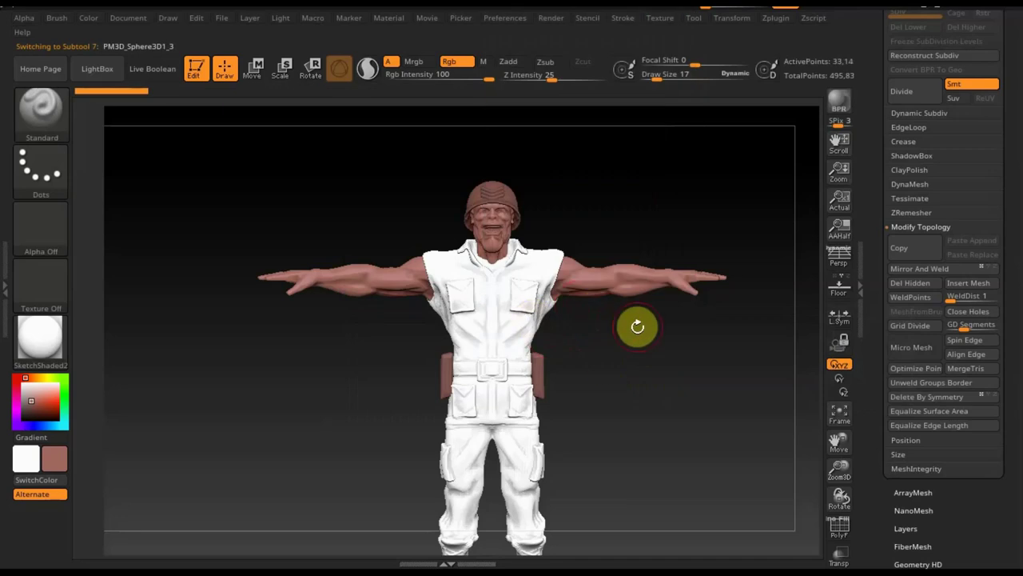
pyautogui.keyDown('alt'); pyautogui.moveTo(647, 452); pyautogui.dragTo(650, 520); pyautogui.keyUp('alt')
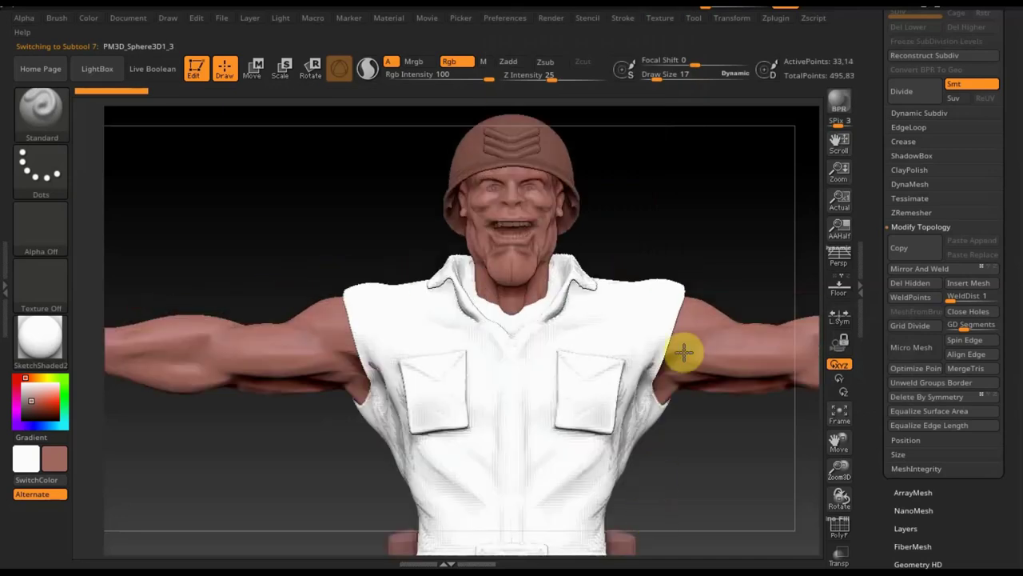
pyautogui.moveTo(698, 75); pyautogui.dragTo(648, 80)
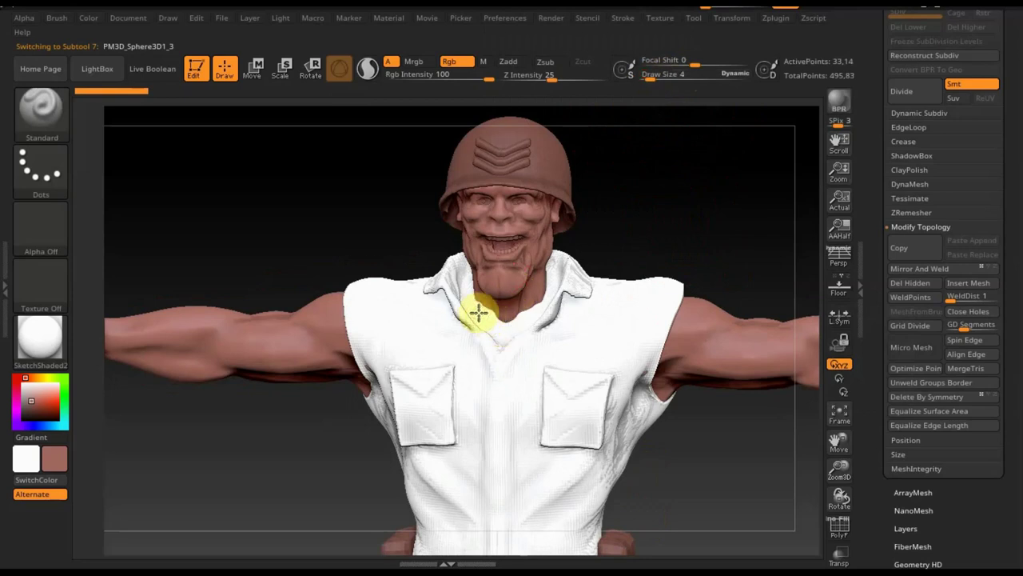
# Switch to the шлем3 uniform subtool and rotate to look down on the helmet
pyautogui.press('n')
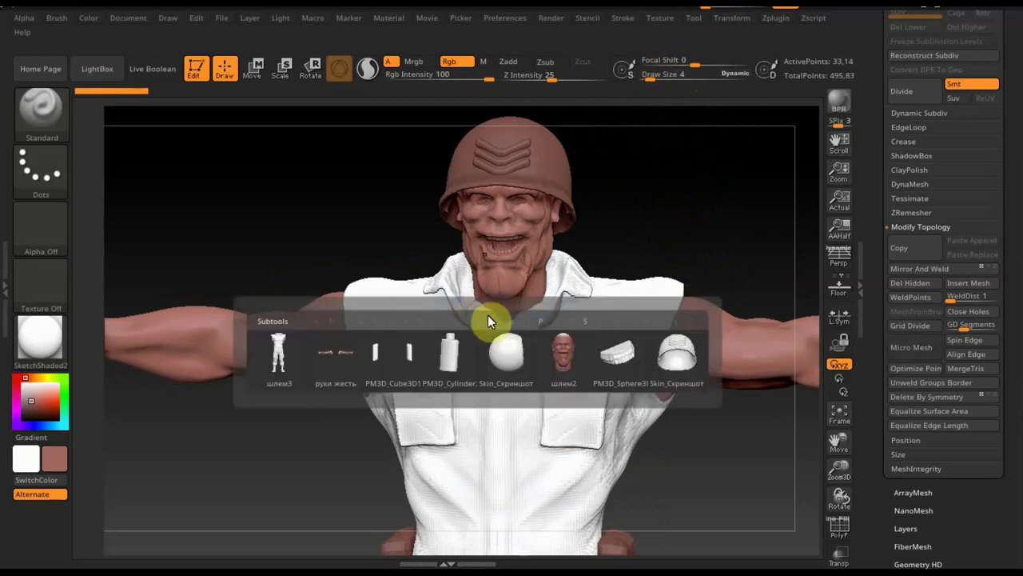
pyautogui.click(304, 363)
pyautogui.press('n')
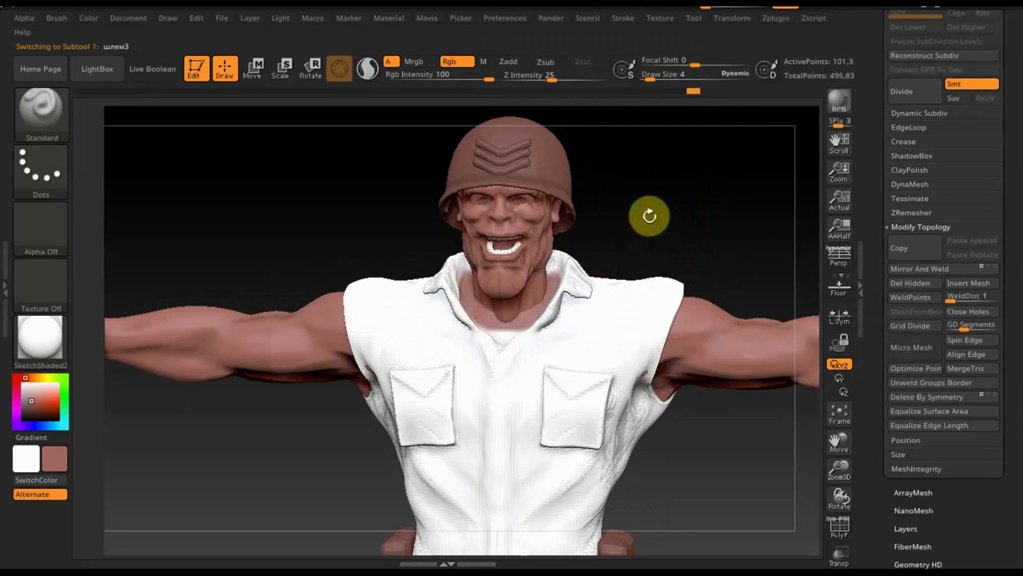
pyautogui.moveTo(624, 244)
pyautogui.mouseDown()
pyautogui.moveTo(611, 275)
pyautogui.moveTo(619, 327)
pyautogui.mouseUp()
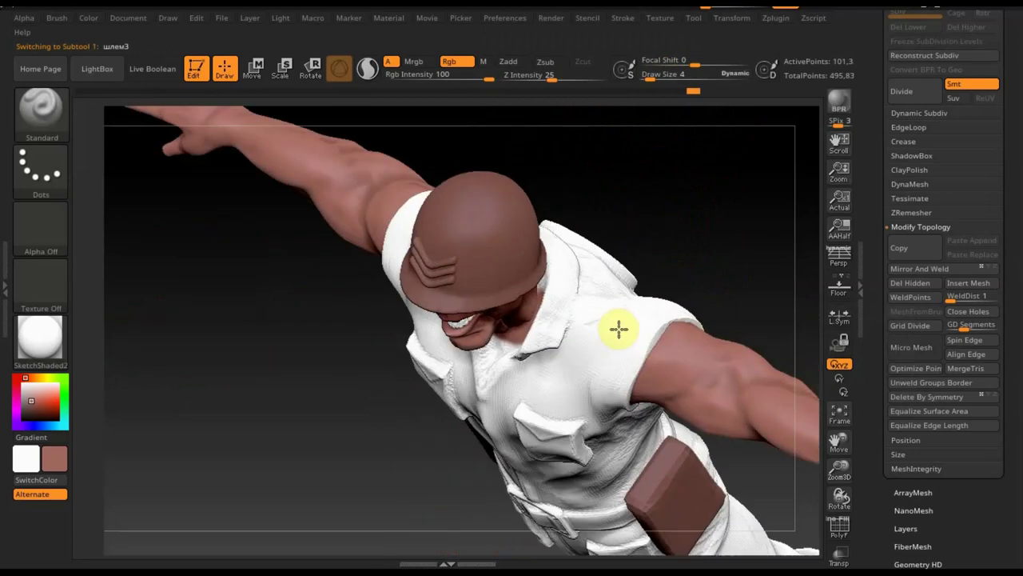
pyautogui.moveTo(756, 217); pyautogui.dragTo(657, 227)
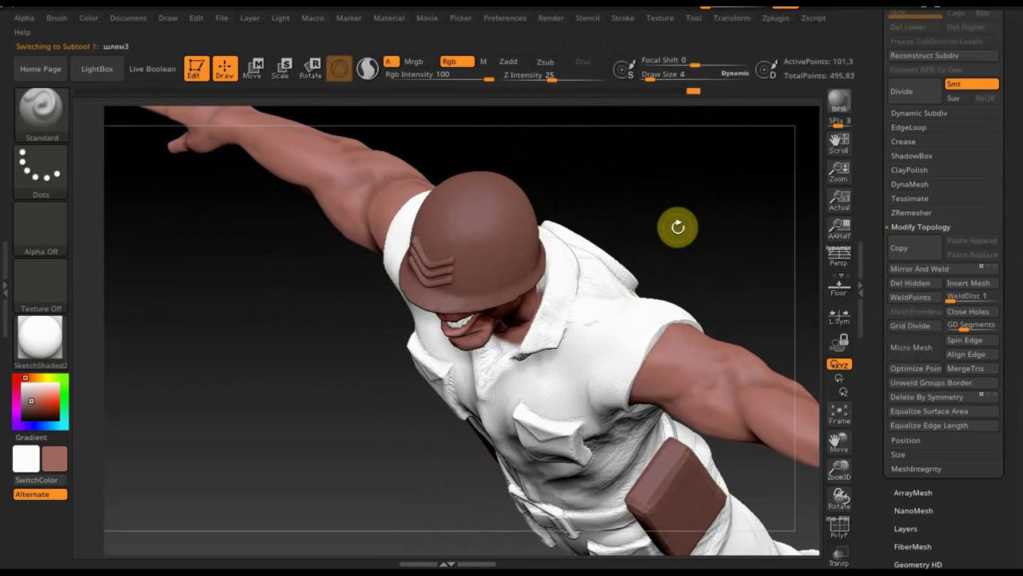
pyautogui.scroll(3, 984, 99)
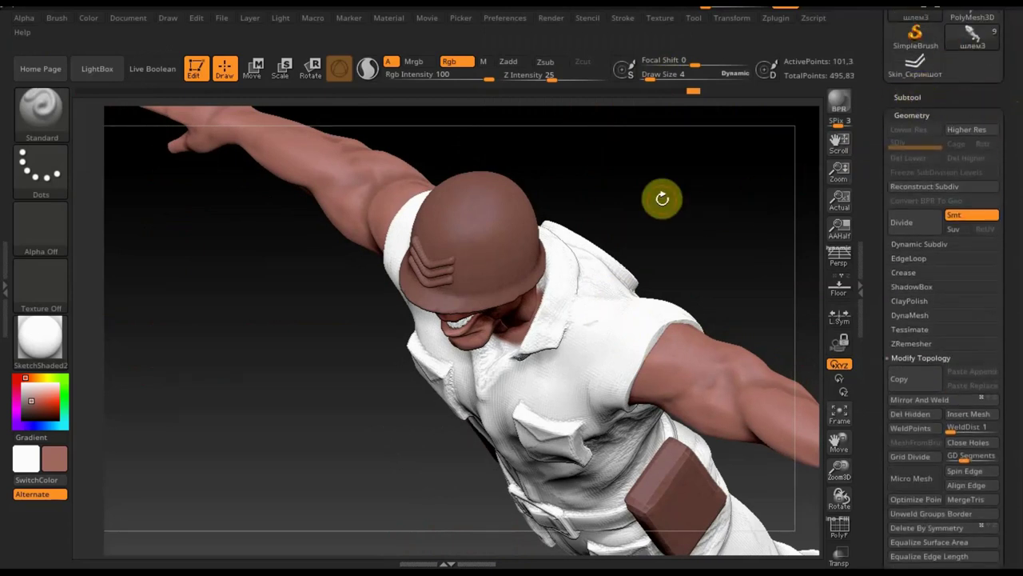
# Solo the шлем3 uniform subtool and paint skin colour into the neck opening inside the collar
pyautogui.press('n')
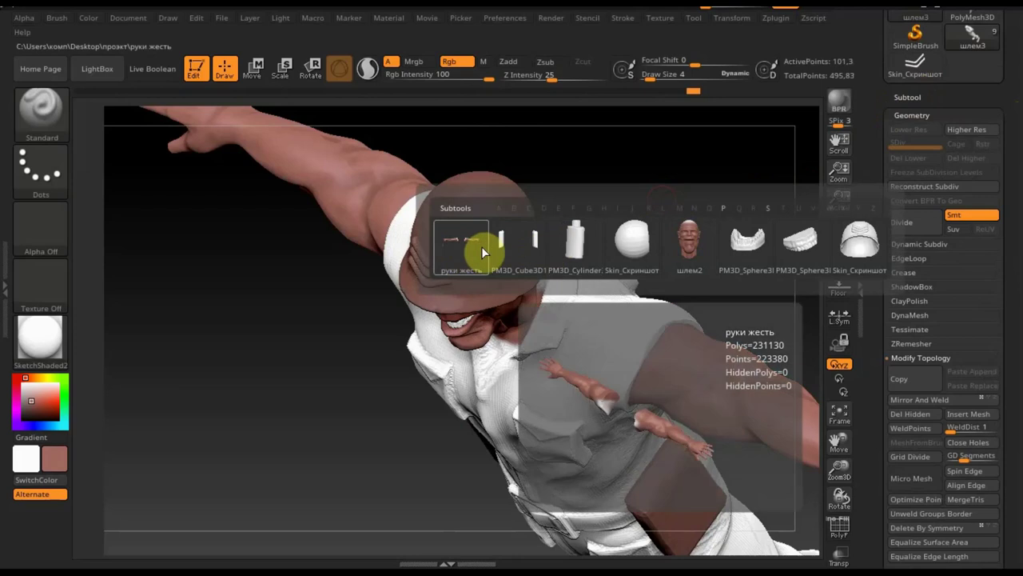
pyautogui.click(918, 97)
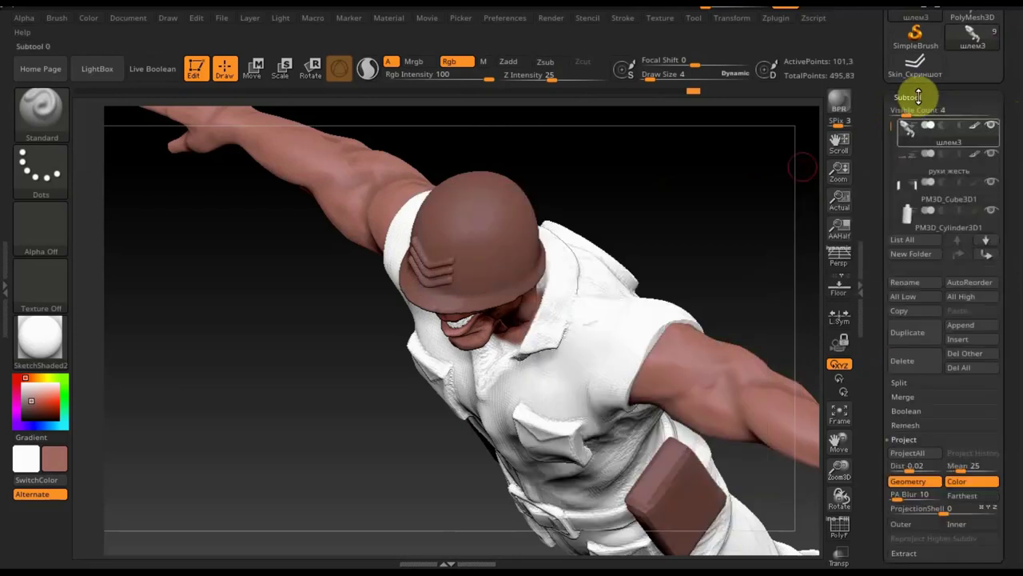
pyautogui.keyDown('alt'); pyautogui.click(989, 128); pyautogui.keyUp('alt')
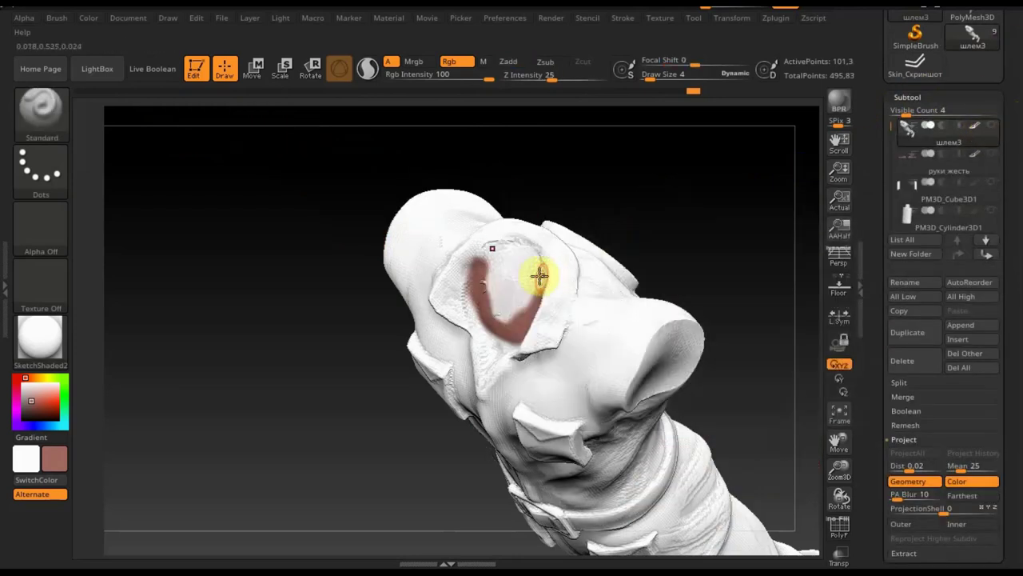
pyautogui.moveTo(513, 293)
pyautogui.mouseDown()
pyautogui.moveTo(498, 311)
pyautogui.moveTo(530, 276)
pyautogui.mouseUp()
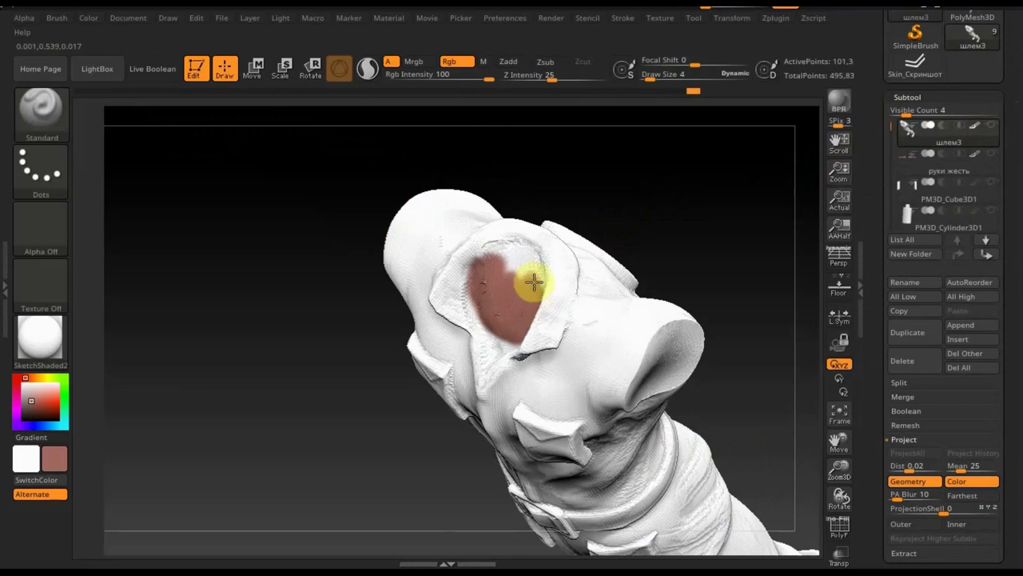
pyautogui.moveTo(513, 264); pyautogui.dragTo(519, 256)
pyautogui.moveTo(693, 149)
pyautogui.keyDown('shift'); pyautogui.mouseDown()
pyautogui.moveTo(704, 204)
pyautogui.moveTo(651, 212)
pyautogui.moveTo(114, 412)
pyautogui.moveTo(478, 294)
pyautogui.moveTo(762, 470)
pyautogui.mouseUp(); pyautogui.keyUp('shift')
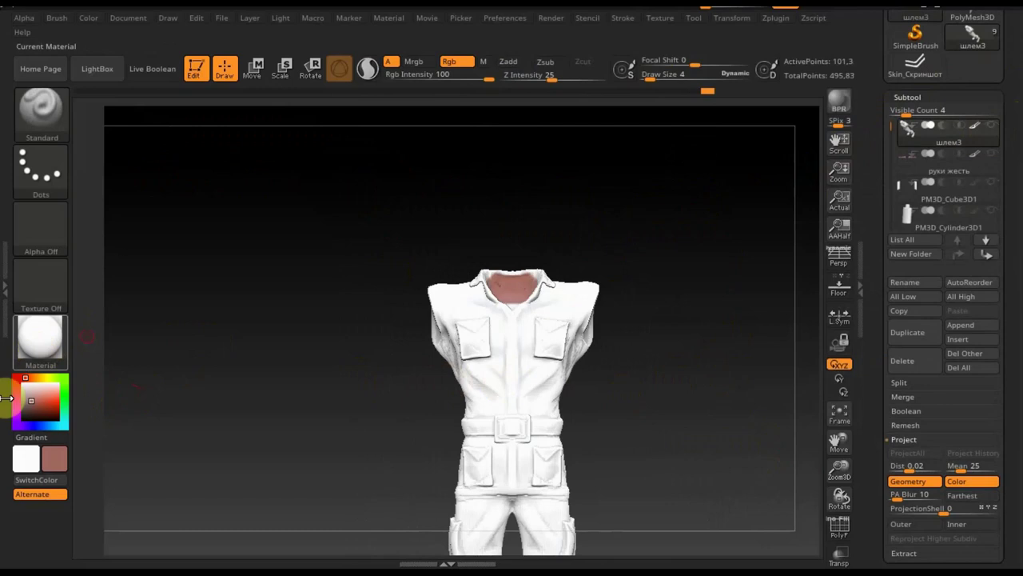
# Set the paint colour to a darker green (Red 101, Green 163, Blue 95)
pyautogui.click(60, 462)
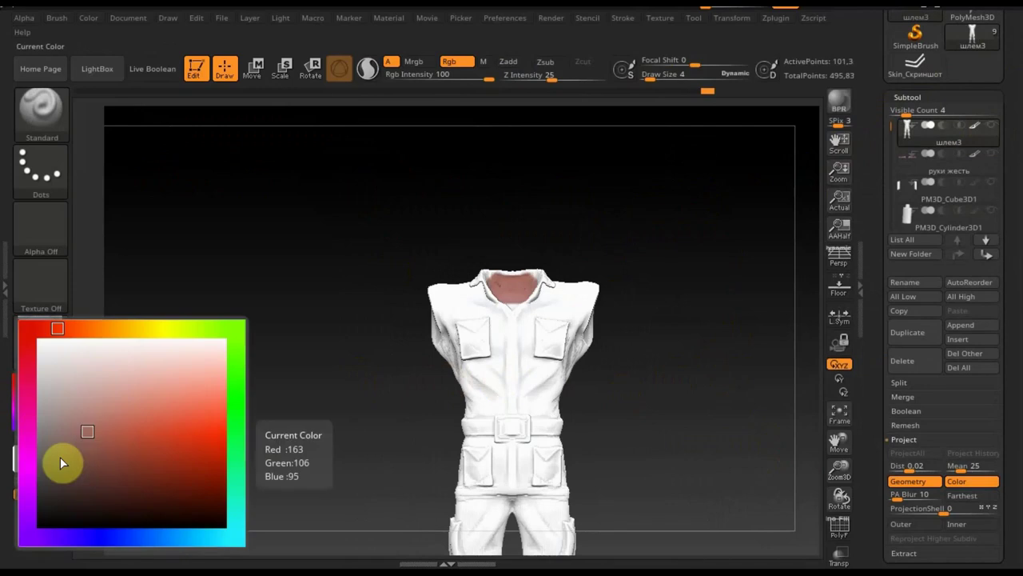
pyautogui.click(236, 389)
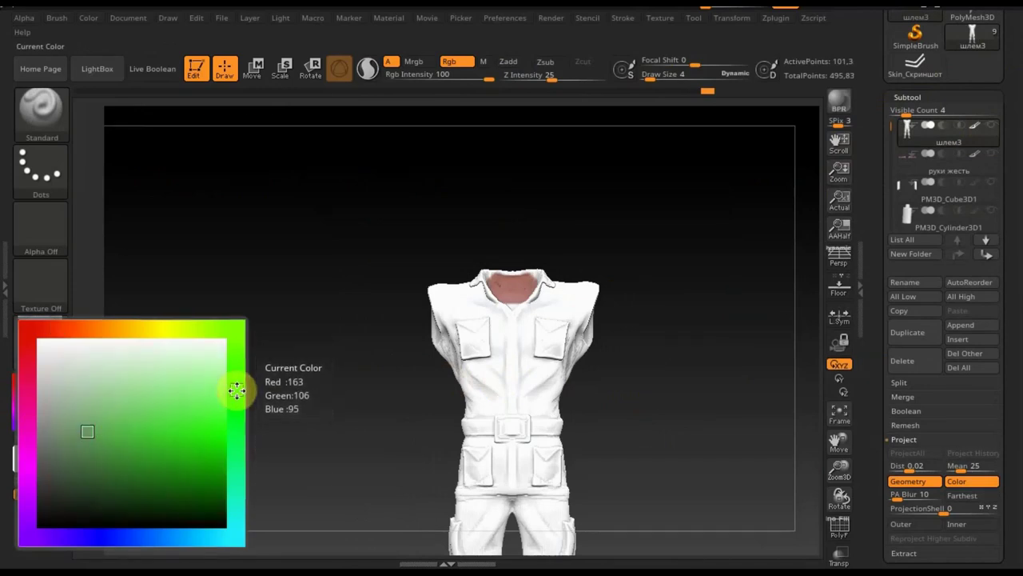
pyautogui.click(166, 468)
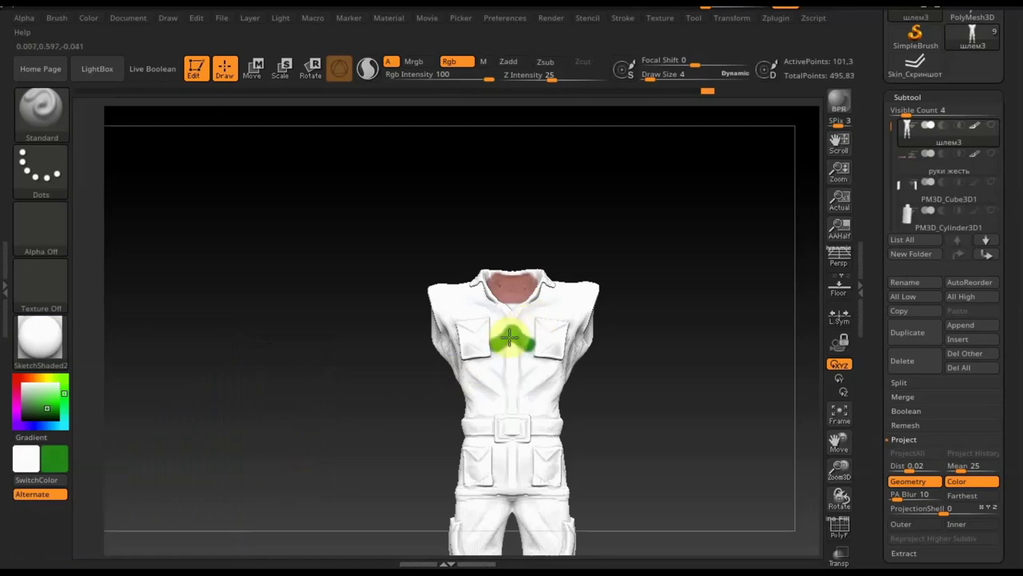
# Paint the chest, shoulders and the strip under the shoulder green, using a slightly smaller brush
pyautogui.click(659, 78)
pyautogui.moveTo(496, 312)
pyautogui.mouseDown()
pyautogui.moveTo(450, 352)
pyautogui.moveTo(528, 413)
pyautogui.moveTo(485, 402)
pyautogui.moveTo(455, 471)
pyautogui.moveTo(588, 491)
pyautogui.moveTo(480, 485)
pyautogui.mouseUp()
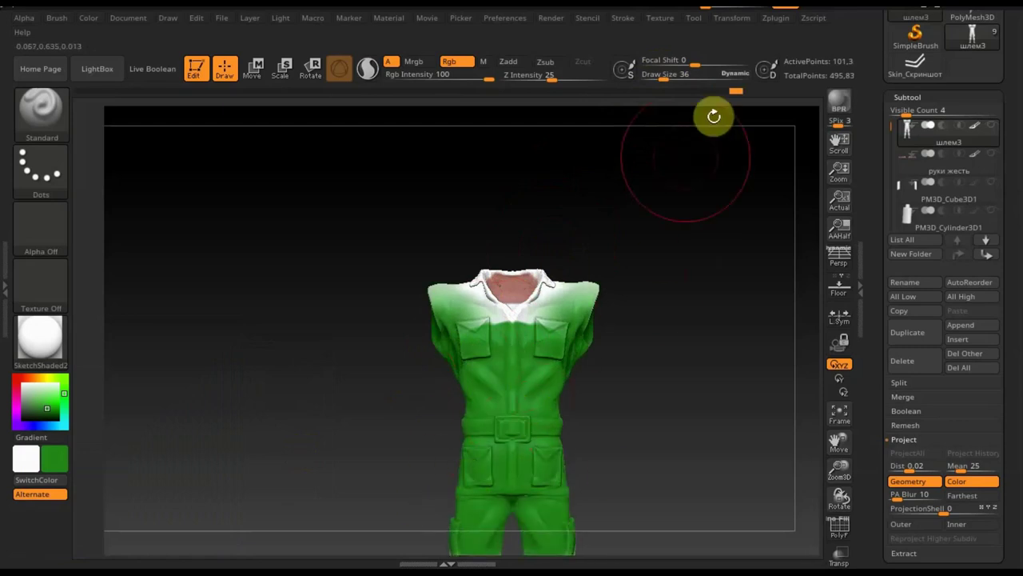
pyautogui.moveTo(669, 80); pyautogui.dragTo(650, 81)
pyautogui.moveTo(567, 274)
pyautogui.mouseDown()
pyautogui.moveTo(538, 336)
pyautogui.moveTo(469, 274)
pyautogui.moveTo(505, 316)
pyautogui.mouseUp()
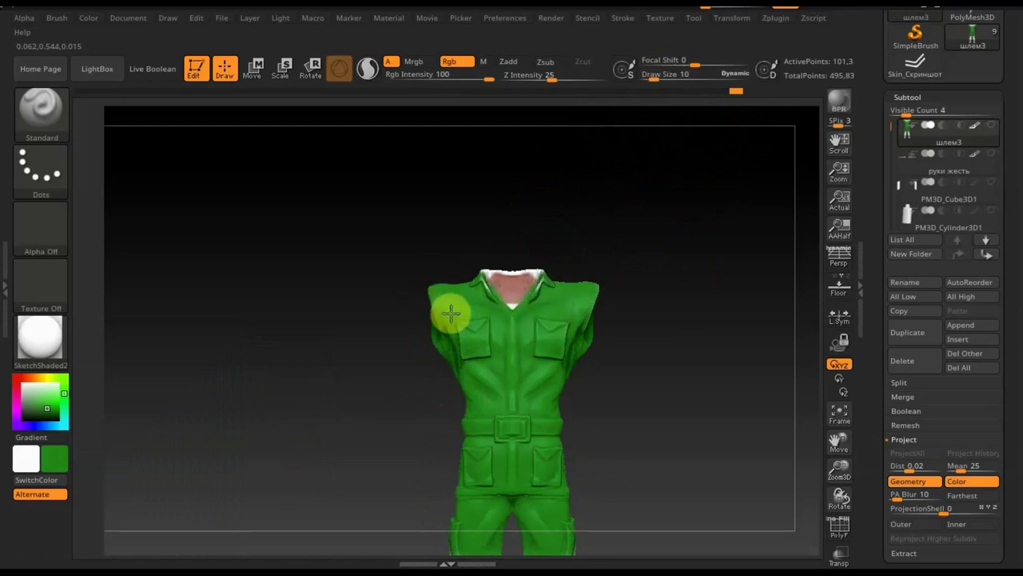
pyautogui.moveTo(672, 389)
pyautogui.mouseDown()
pyautogui.moveTo(600, 290)
pyautogui.moveTo(616, 286)
pyautogui.moveTo(567, 264)
pyautogui.moveTo(541, 299)
pyautogui.moveTo(589, 328)
pyautogui.moveTo(528, 328)
pyautogui.mouseUp()
pyautogui.moveTo(587, 316)
pyautogui.mouseDown()
pyautogui.moveTo(550, 394)
pyautogui.moveTo(581, 423)
pyautogui.moveTo(532, 448)
pyautogui.moveTo(539, 468)
pyautogui.moveTo(504, 494)
pyautogui.mouseUp()
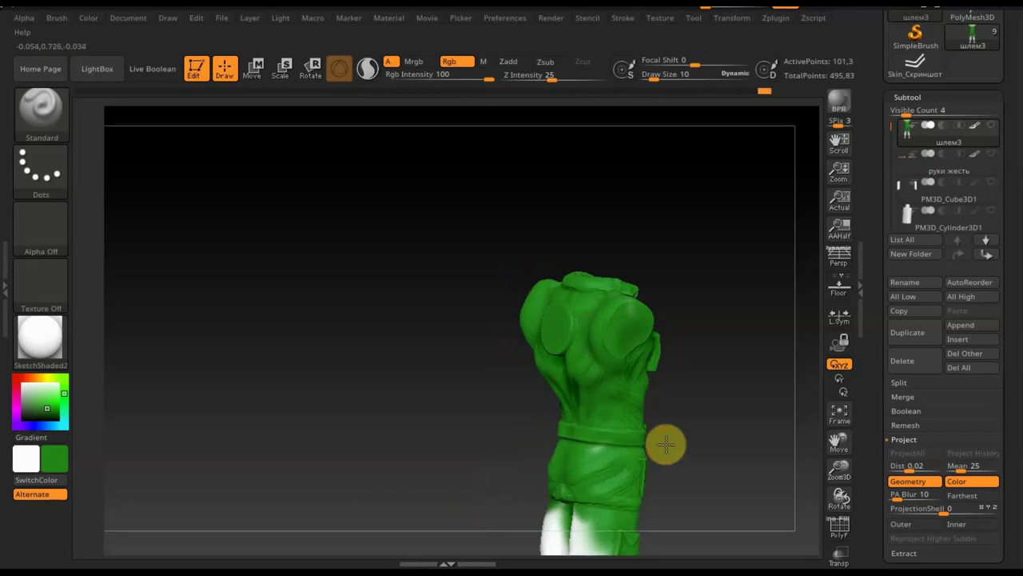
# Paint the legs and both boot tips green at brush size 30, then frame the whole uniform
pyautogui.keyDown('alt'); pyautogui.moveTo(667, 441); pyautogui.dragTo(570, 279); pyautogui.keyUp('alt')
pyautogui.moveTo(654, 76); pyautogui.dragTo(662, 76)
pyautogui.moveTo(483, 393)
pyautogui.mouseDown()
pyautogui.moveTo(486, 370)
pyautogui.moveTo(450, 445)
pyautogui.moveTo(496, 469)
pyautogui.moveTo(543, 364)
pyautogui.mouseUp()
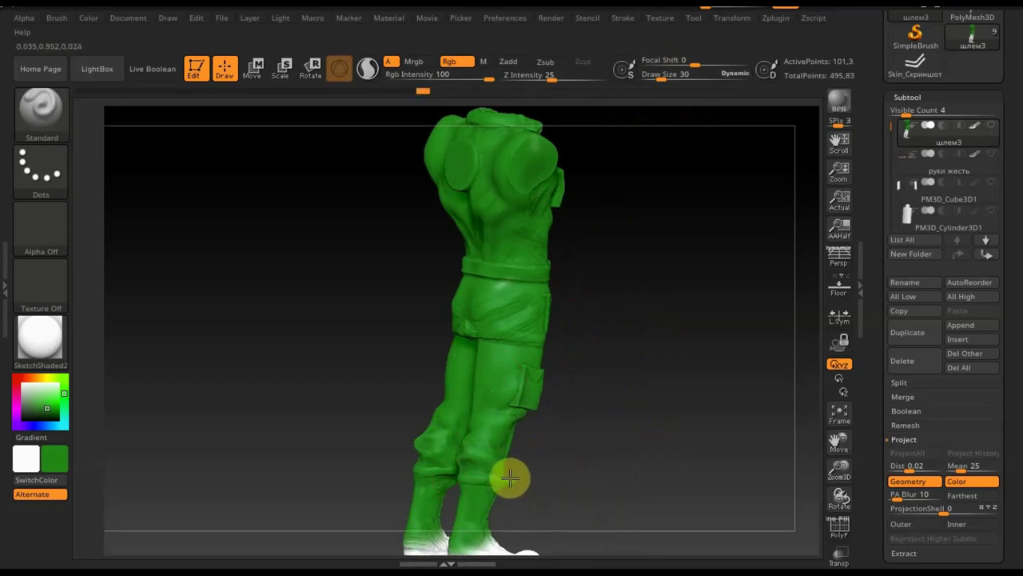
pyautogui.keyDown('shift'); pyautogui.moveTo(512, 475); pyautogui.dragTo(495, 411); pyautogui.keyUp('shift')
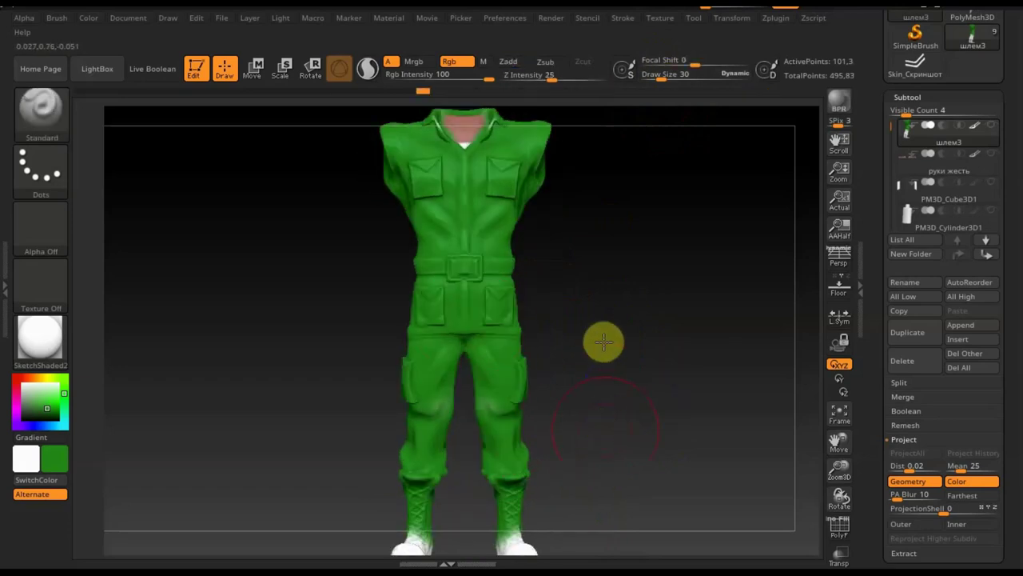
pyautogui.keyDown('alt'); pyautogui.moveTo(600, 372); pyautogui.dragTo(576, 336); pyautogui.keyUp('alt')
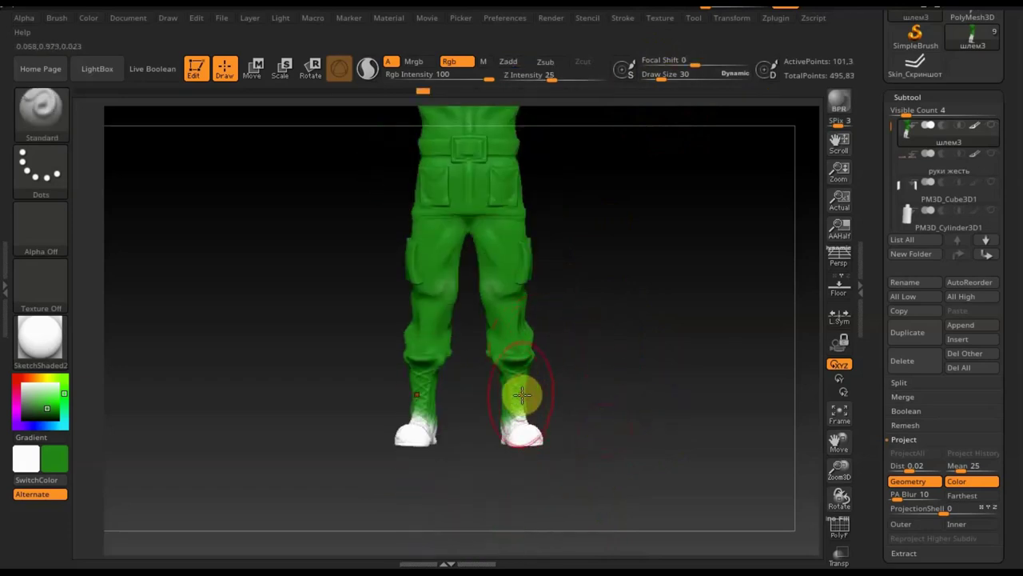
pyautogui.moveTo(453, 407); pyautogui.dragTo(423, 438)
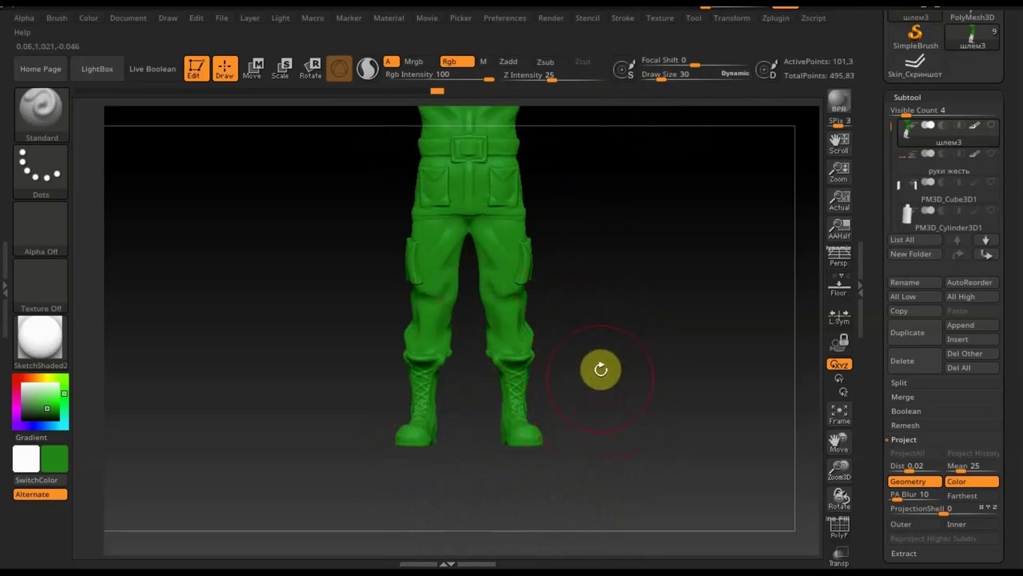
pyautogui.keyDown('alt'); pyautogui.moveTo(605, 336); pyautogui.dragTo(599, 504); pyautogui.keyUp('alt')
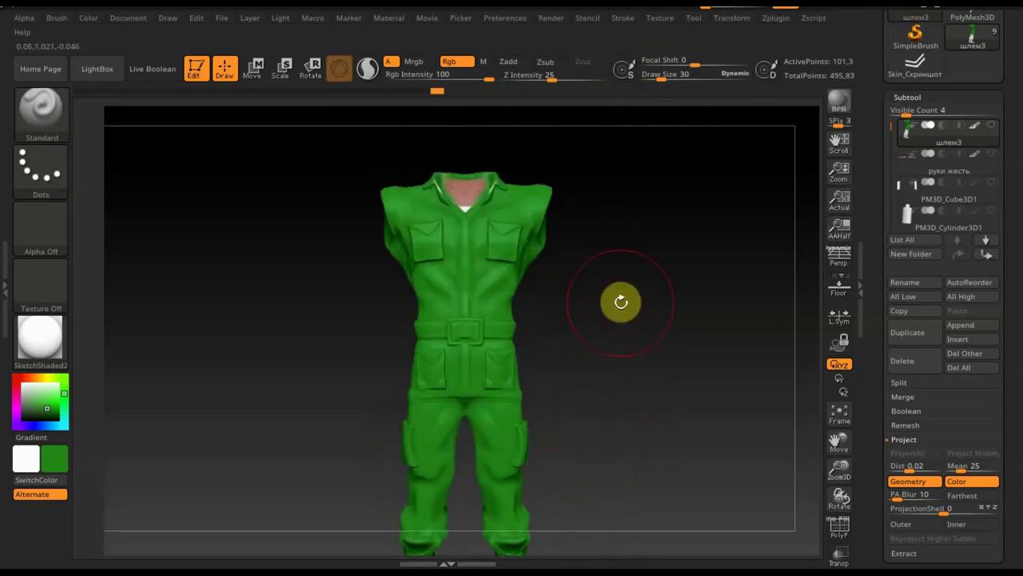
pyautogui.keyDown('alt'); pyautogui.moveTo(612, 301); pyautogui.dragTo(601, 274); pyautogui.keyUp('alt')
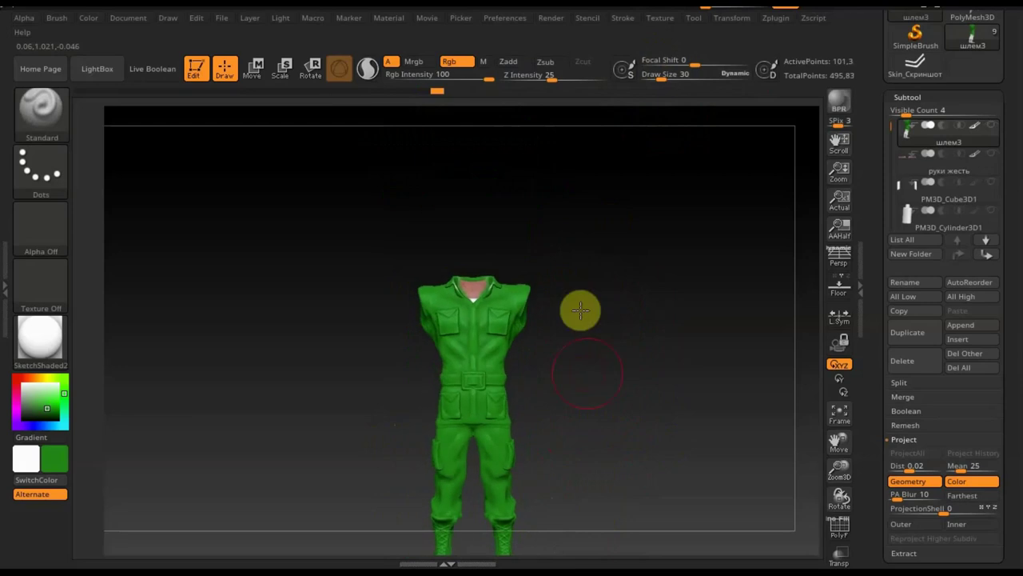
pyautogui.keyDown('alt'); pyautogui.moveTo(580, 309); pyautogui.dragTo(582, 269); pyautogui.keyUp('alt')
# Mask the boots with rectangles from front and side, then invert so only the boots are unmasked
pyautogui.press('ctrl')
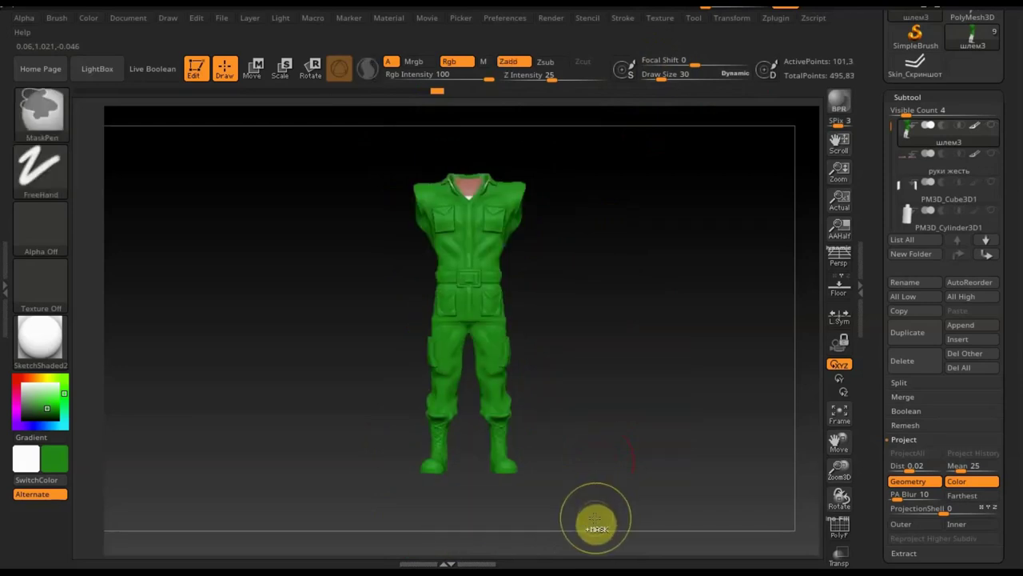
pyautogui.keyDown('ctrl'); pyautogui.moveTo(593, 517); pyautogui.dragTo(374, 417); pyautogui.keyUp('ctrl')
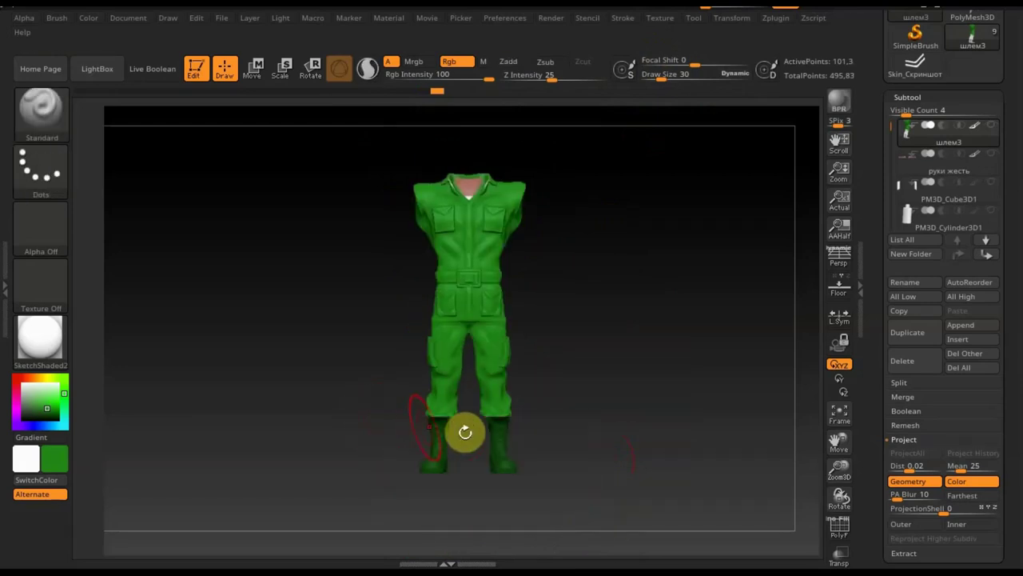
pyautogui.moveTo(626, 440)
pyautogui.keyDown('shift'); pyautogui.mouseDown()
pyautogui.moveTo(611, 494)
pyautogui.moveTo(387, 416)
pyautogui.mouseUp(); pyautogui.keyUp('shift')
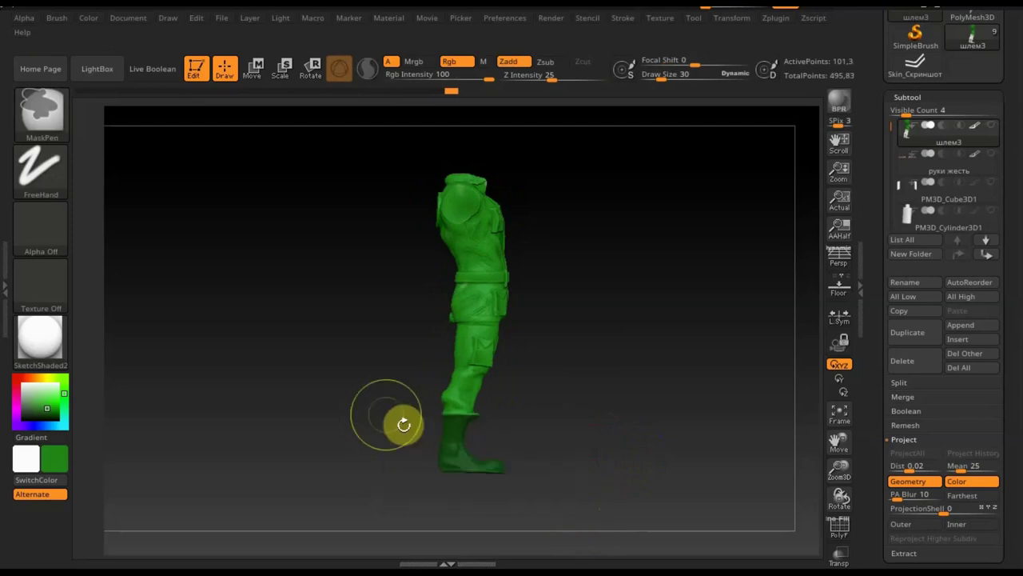
pyautogui.moveTo(563, 505)
pyautogui.keyDown('ctrl'); pyautogui.mouseDown()
pyautogui.moveTo(408, 439)
pyautogui.moveTo(401, 414)
pyautogui.mouseUp(); pyautogui.keyUp('ctrl')
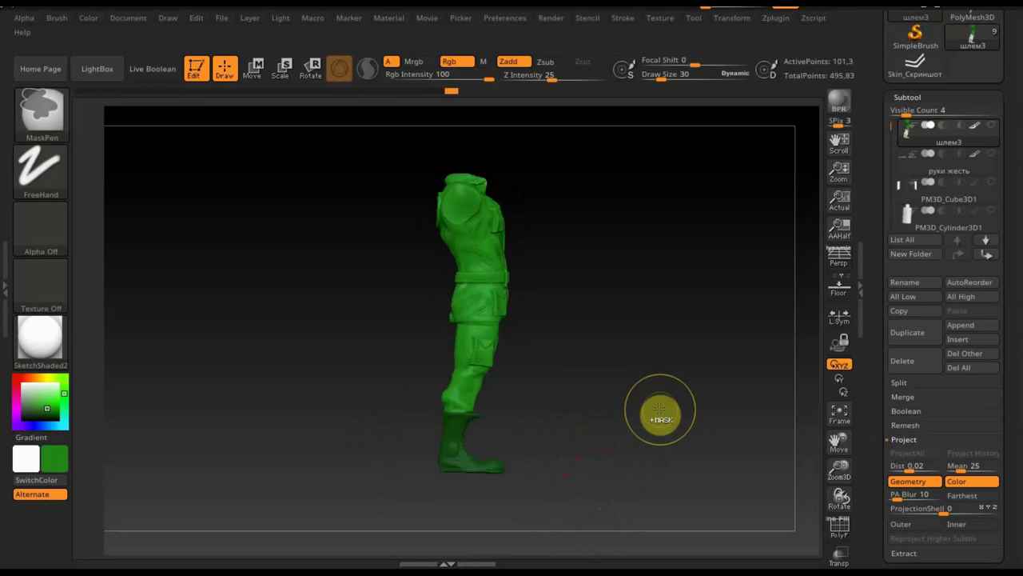
pyautogui.keyDown('ctrl'); pyautogui.click(660, 410); pyautogui.keyUp('ctrl')
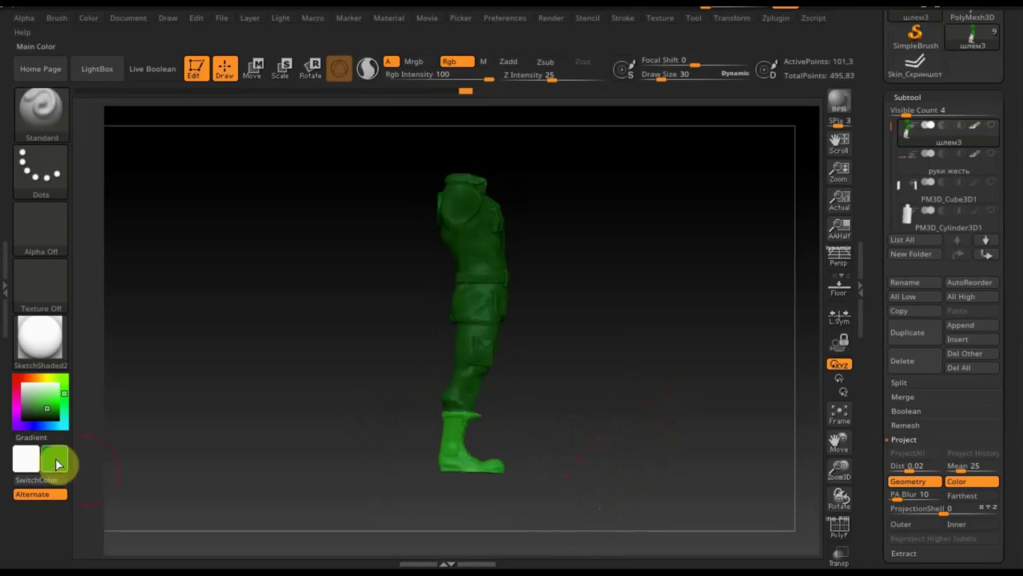
# Paint the unmasked boots dark grey and return to the front view
pyautogui.click(56, 464)
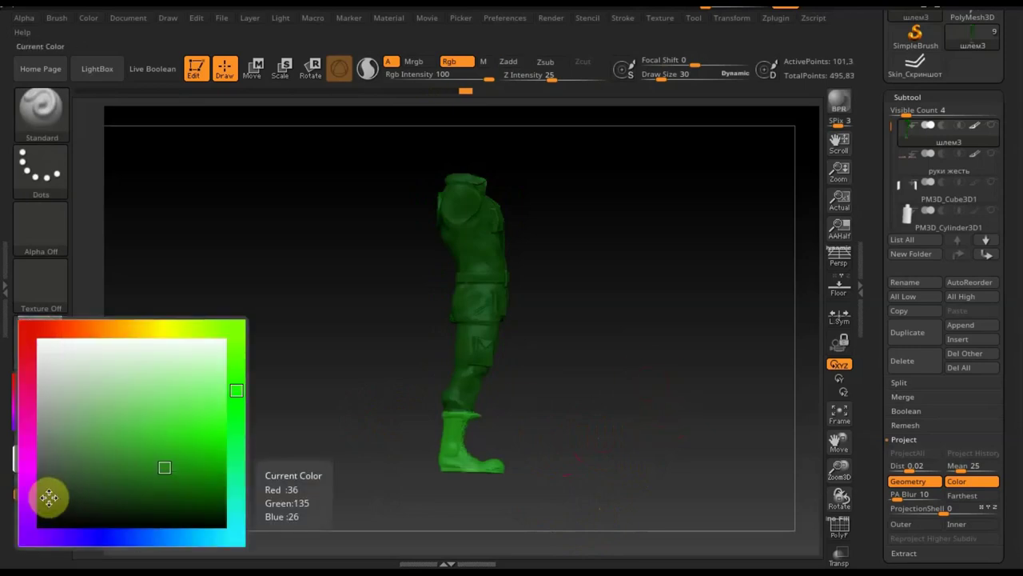
pyautogui.click(45, 467)
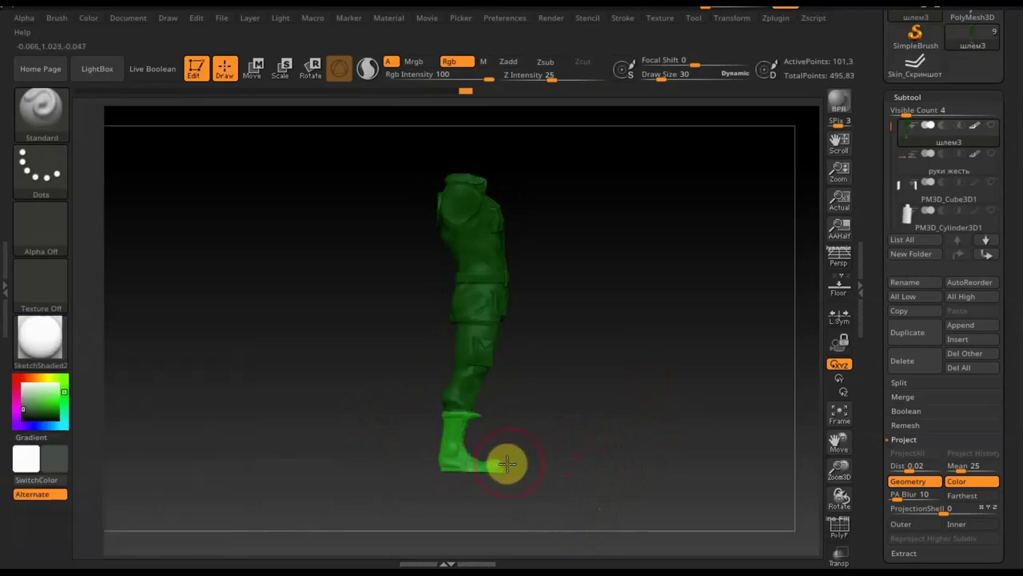
pyautogui.moveTo(498, 459); pyautogui.dragTo(470, 464)
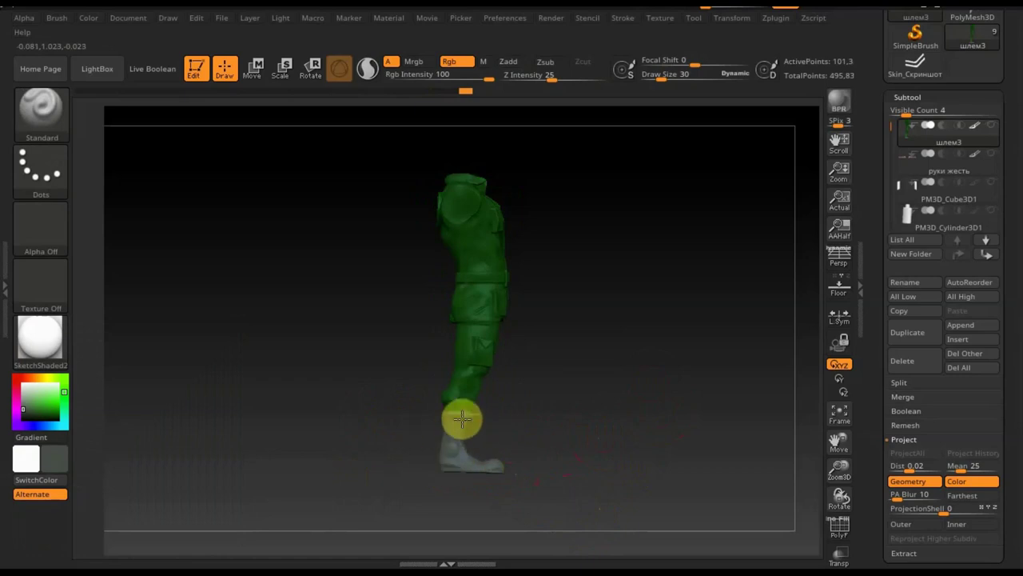
pyautogui.moveTo(545, 450)
pyautogui.keyDown('shift'); pyautogui.mouseDown()
pyautogui.moveTo(649, 367)
pyautogui.moveTo(598, 379)
pyautogui.mouseUp(); pyautogui.keyUp('shift')
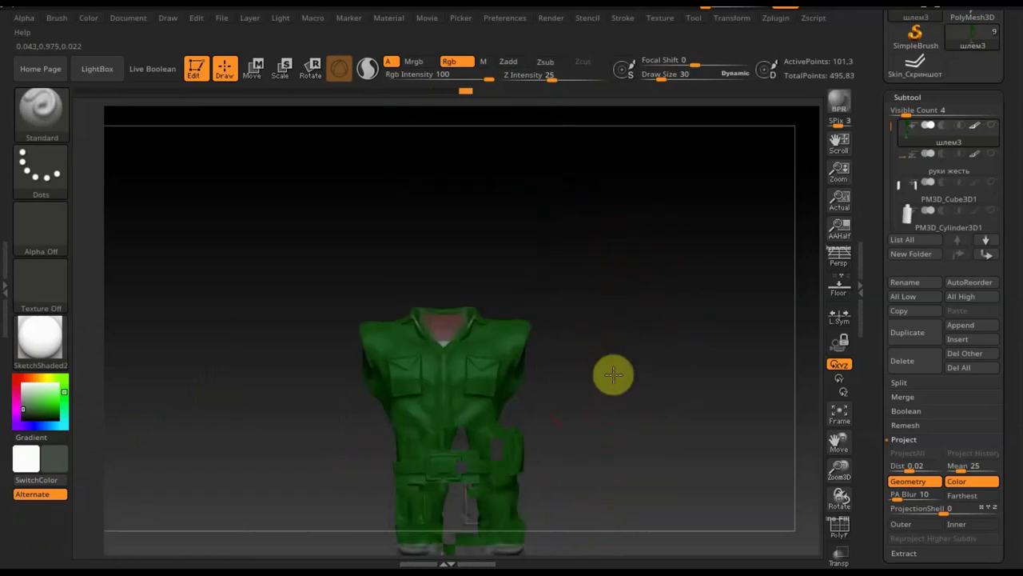
# Clear the mask, reduce the brush size, and inspect the collar and shoulders before framing the figure
pyautogui.keyDown('alt'); pyautogui.moveTo(622, 448); pyautogui.dragTo(736, 195); pyautogui.keyUp('alt')
pyautogui.keyDown('alt'); pyautogui.moveTo(722, 461); pyautogui.dragTo(719, 370); pyautogui.keyUp('alt')
pyautogui.keyDown('ctrl'); pyautogui.moveTo(743, 288); pyautogui.dragTo(746, 264); pyautogui.keyUp('ctrl')
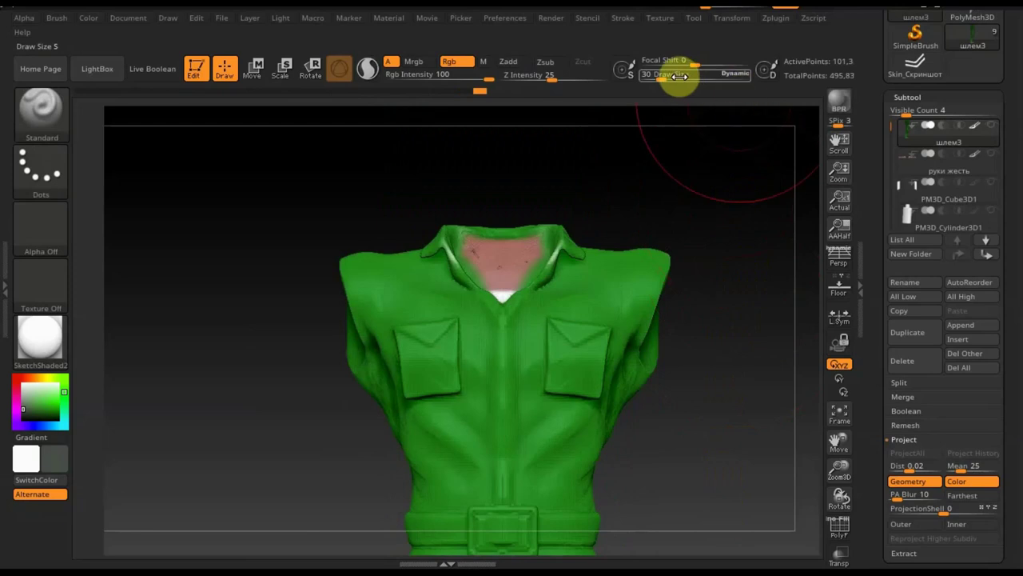
pyautogui.moveTo(663, 76); pyautogui.dragTo(657, 78)
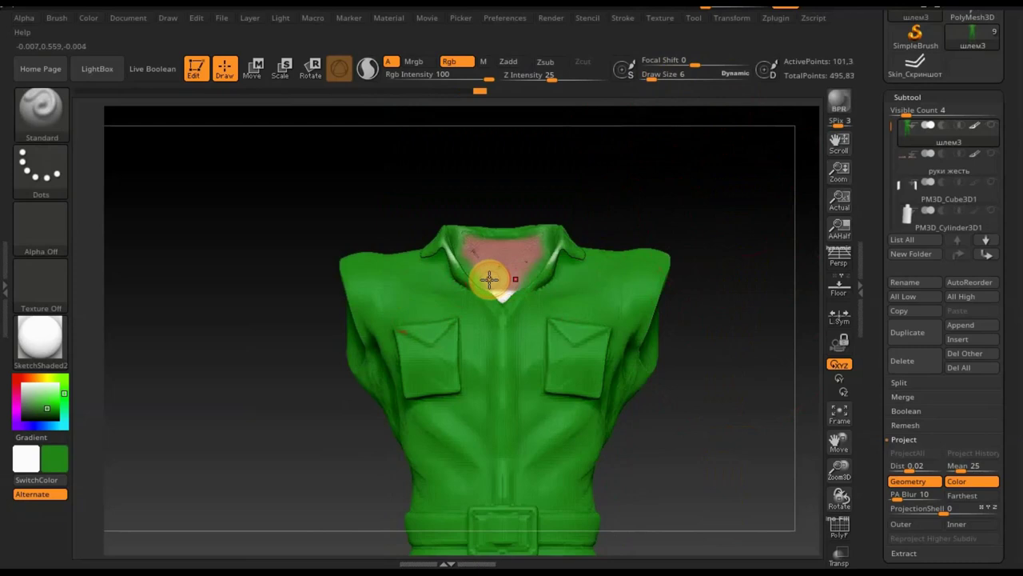
pyautogui.moveTo(715, 269); pyautogui.dragTo(691, 280)
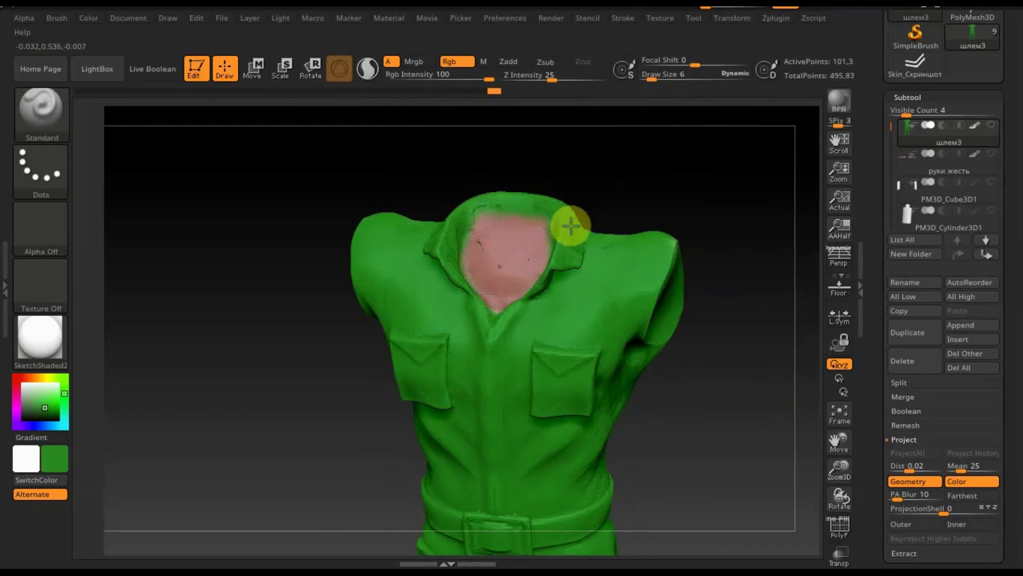
pyautogui.moveTo(665, 436); pyautogui.dragTo(645, 439)
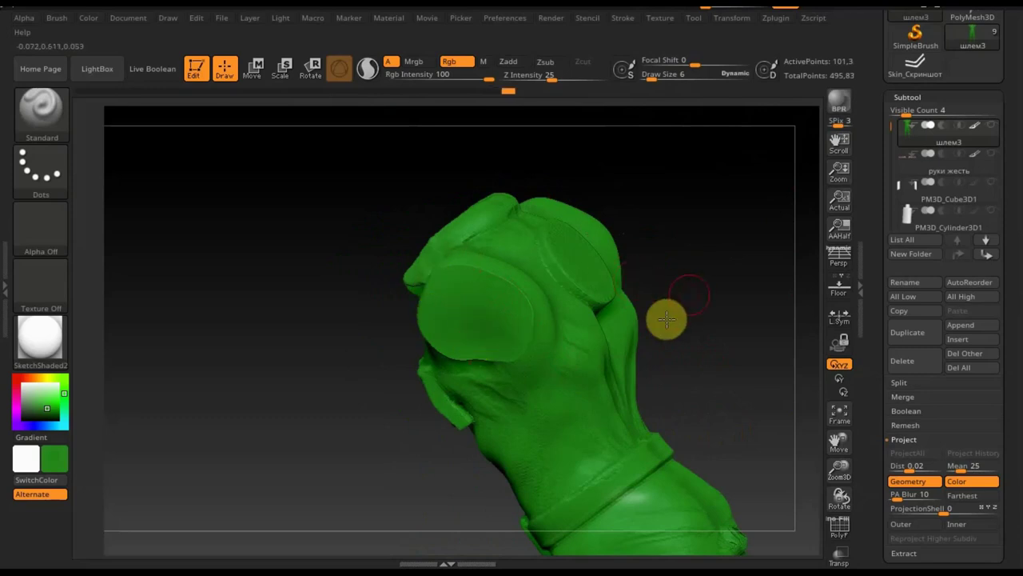
pyautogui.moveTo(658, 349)
pyautogui.mouseDown()
pyautogui.moveTo(738, 263)
pyautogui.moveTo(720, 283)
pyautogui.moveTo(724, 293)
pyautogui.mouseUp()
pyautogui.press('f')
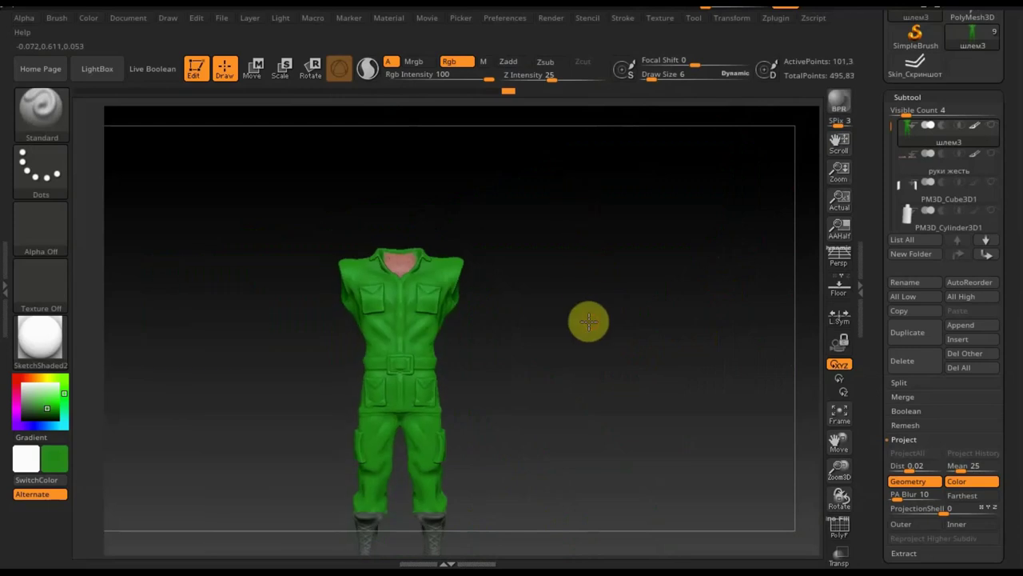
pyautogui.press('shift')
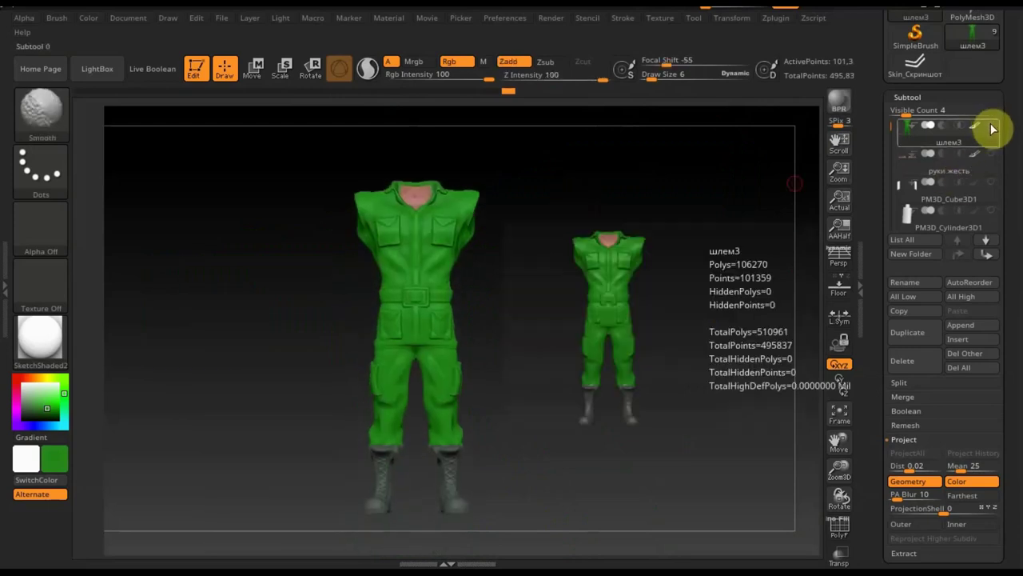
# Show all subtools, make PM3D_Cylinder3D1 active, and choose a light grey paint colour
pyautogui.keyDown('shift'); pyautogui.click(993, 126); pyautogui.keyUp('shift')
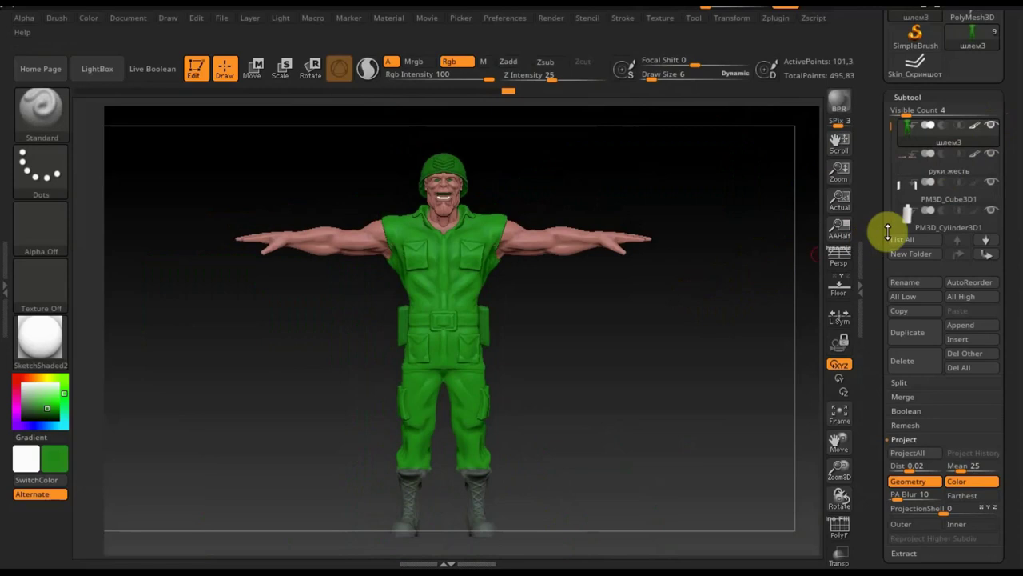
pyautogui.click(908, 218)
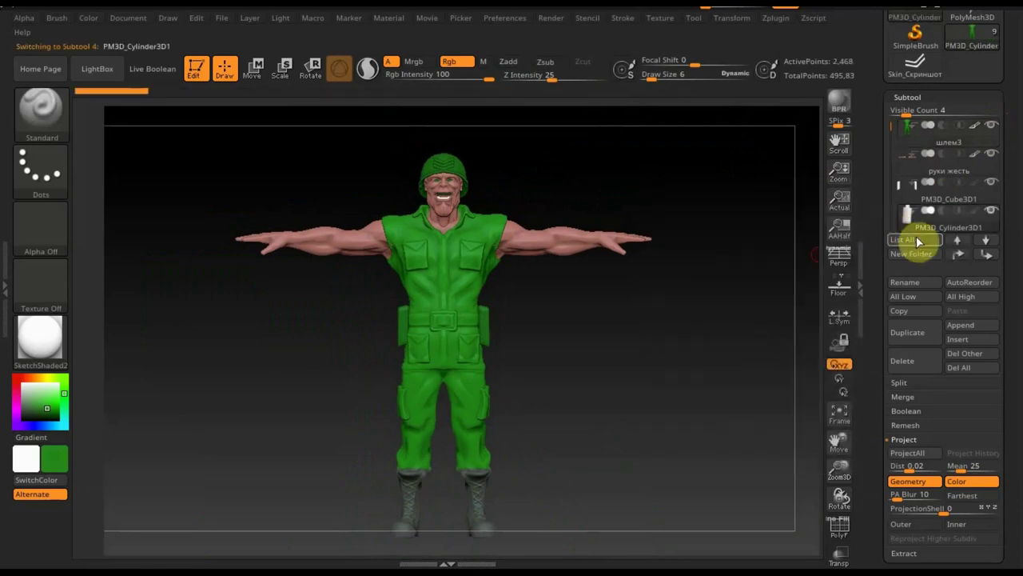
pyautogui.moveTo(617, 323); pyautogui.dragTo(670, 327)
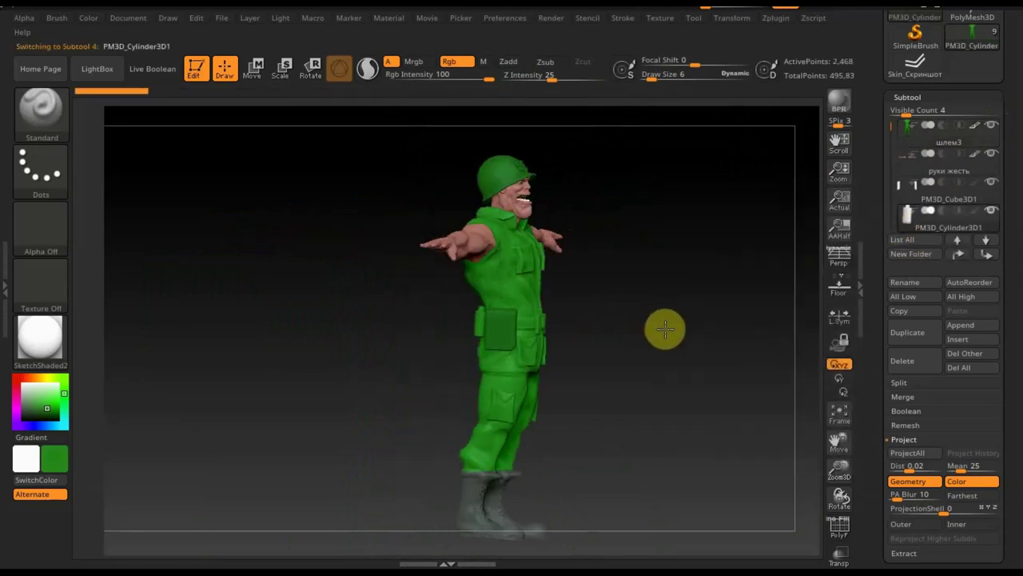
pyautogui.click(55, 466)
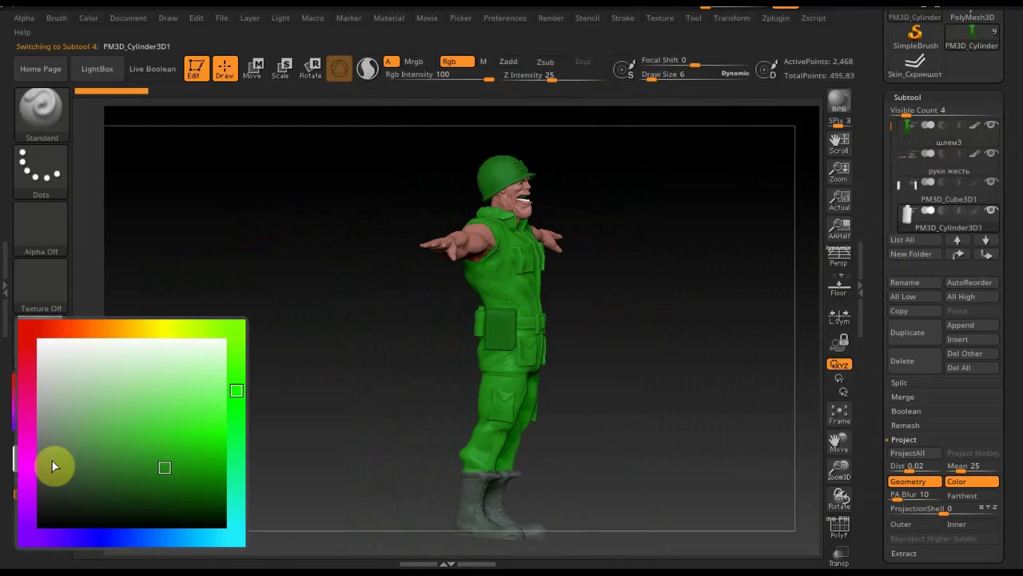
pyautogui.click(45, 425)
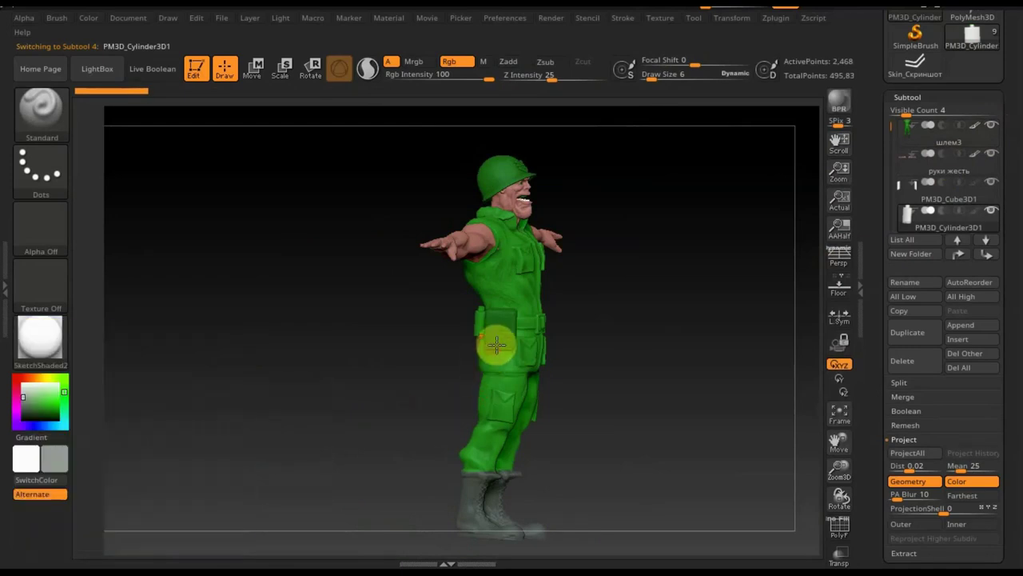
pyautogui.moveTo(642, 343); pyautogui.dragTo(642, 333)
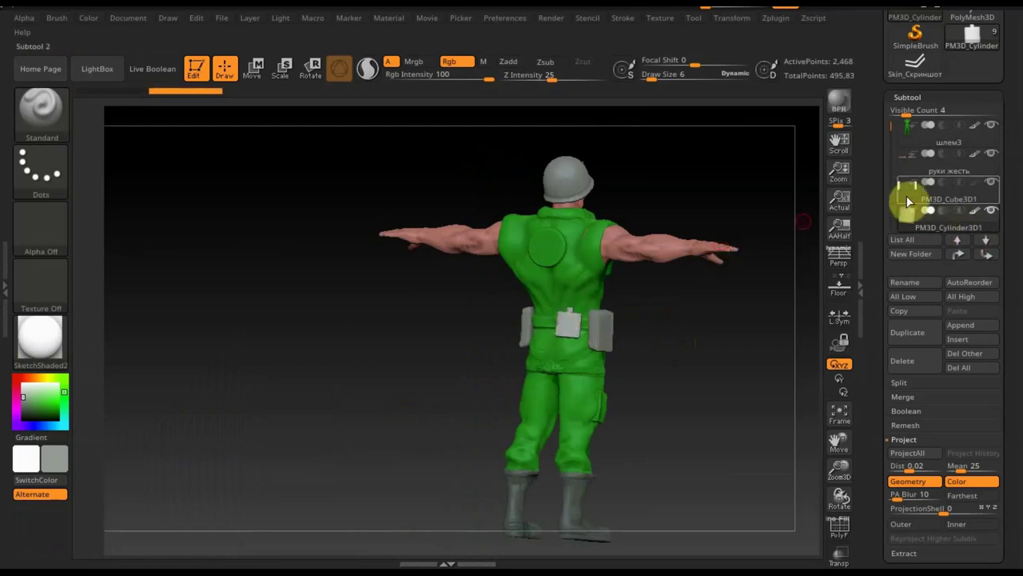
# Make the PM3D_Cube3D1 belt pouches active, set brush size 17, and inspect the back and belt
pyautogui.keyDown('alt'); pyautogui.click(589, 319); pyautogui.keyUp('alt')
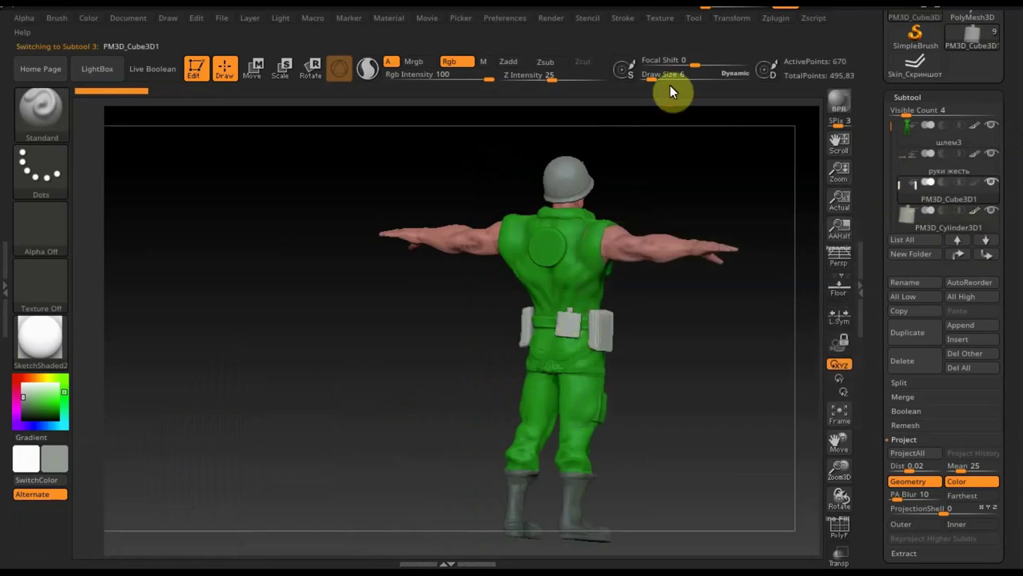
pyautogui.moveTo(656, 80); pyautogui.dragTo(657, 81)
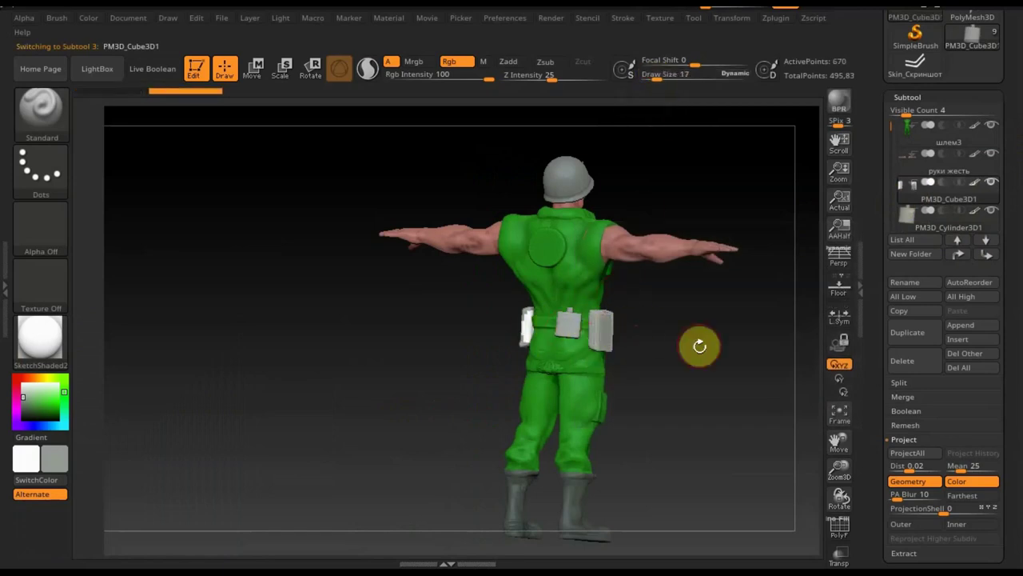
pyautogui.moveTo(685, 359); pyautogui.dragTo(622, 344)
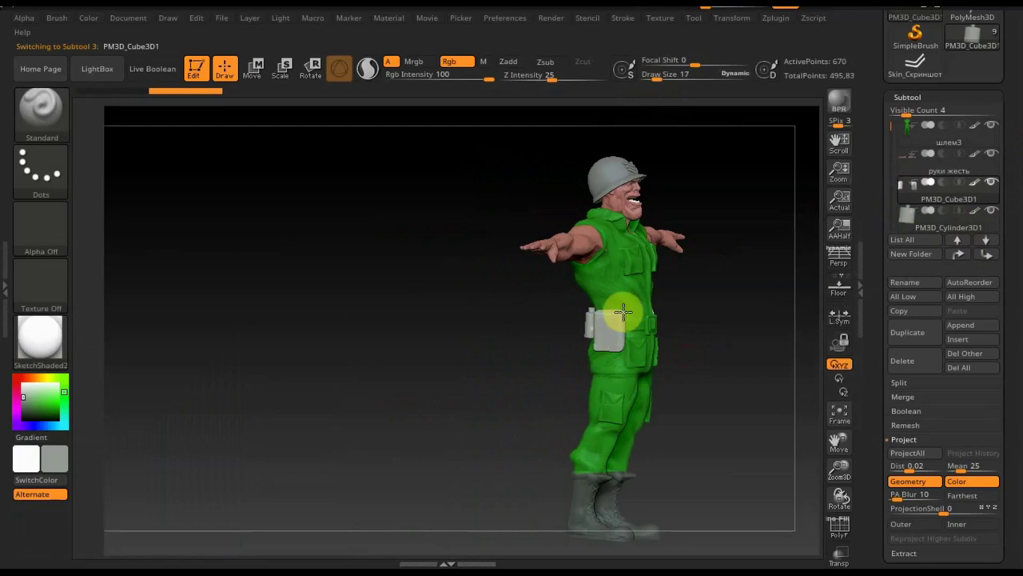
pyautogui.moveTo(509, 366); pyautogui.dragTo(511, 325)
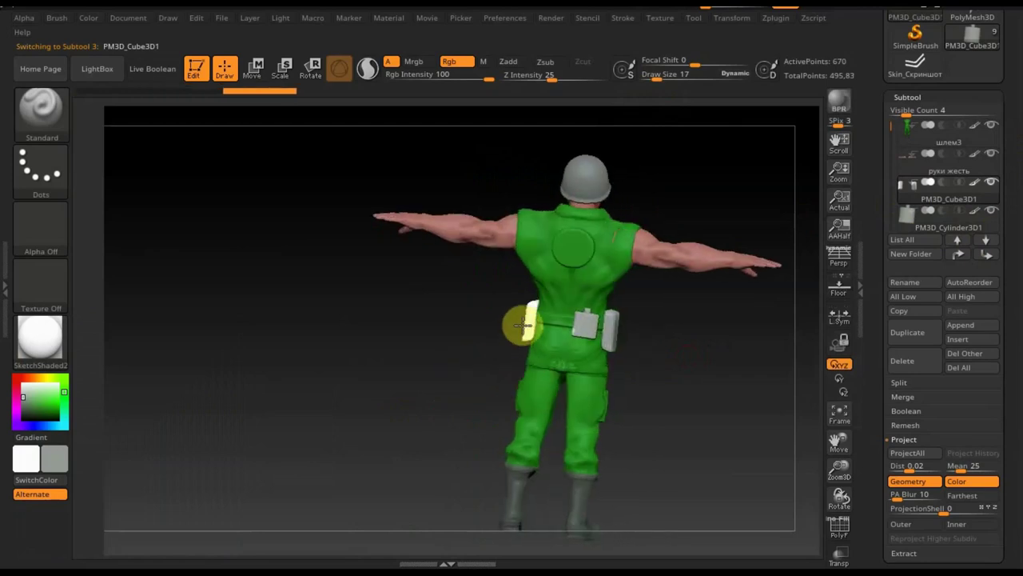
pyautogui.moveTo(530, 384)
pyautogui.mouseDown()
pyautogui.moveTo(512, 310)
pyautogui.moveTo(516, 345)
pyautogui.mouseUp()
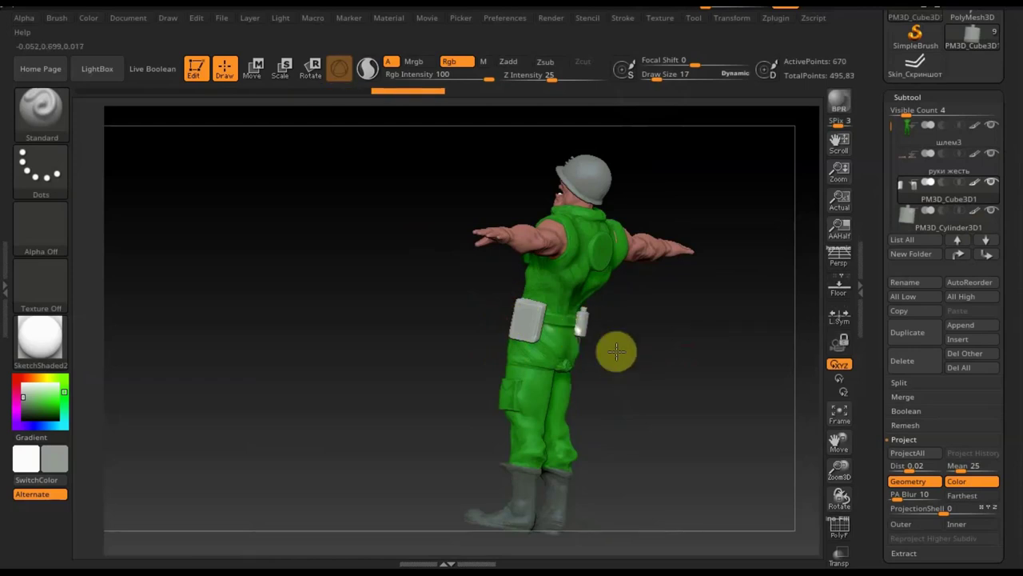
pyautogui.moveTo(653, 346)
pyautogui.mouseDown()
pyautogui.moveTo(629, 343)
pyautogui.moveTo(646, 355)
pyautogui.mouseUp()
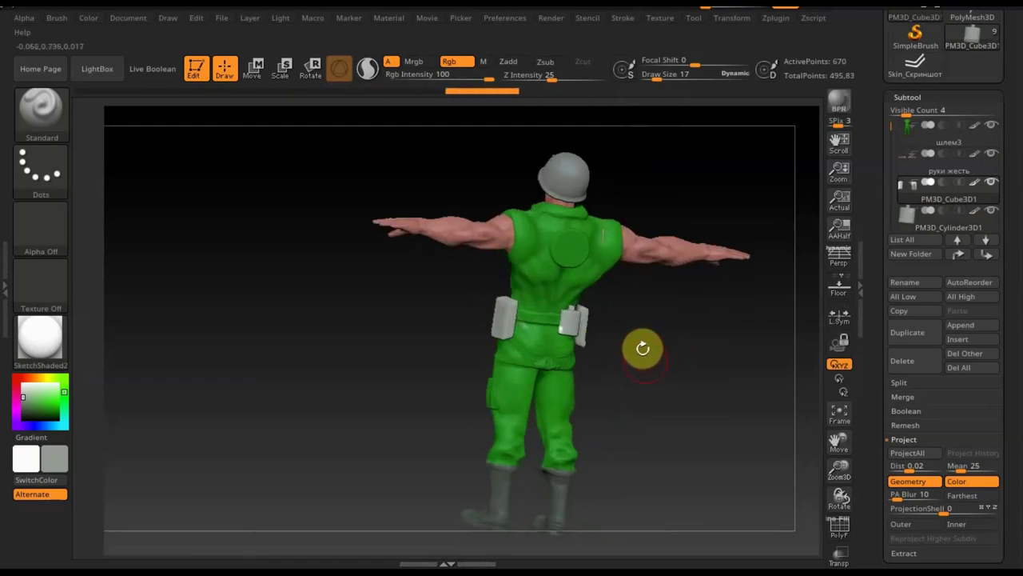
pyautogui.keyDown('alt'); pyautogui.moveTo(663, 439); pyautogui.dragTo(667, 457); pyautogui.keyUp('alt')
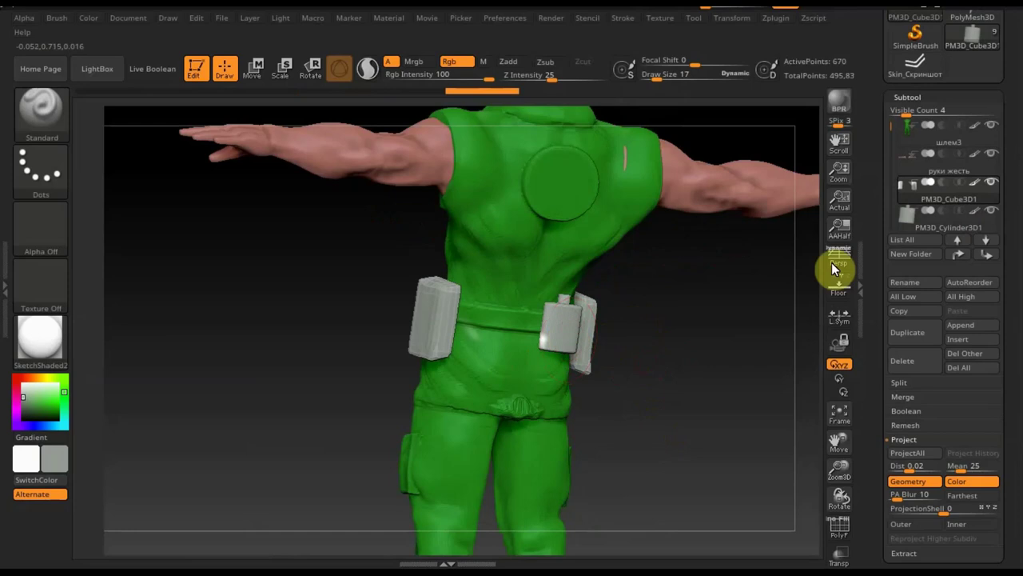
# Isolate the pouches to inspect the cylinder pouch, then show all parts in front view
pyautogui.click(992, 183)
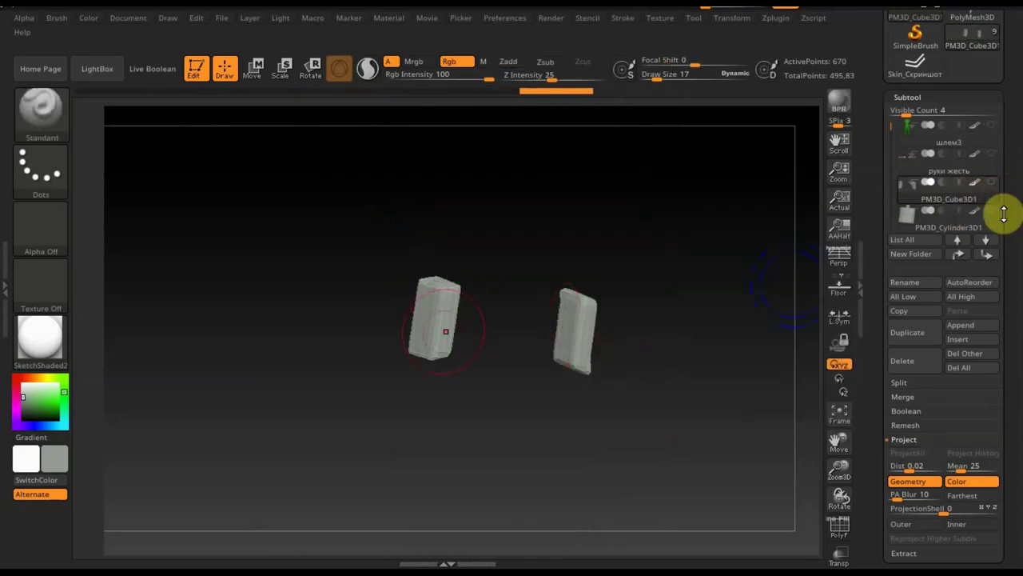
pyautogui.click(951, 226)
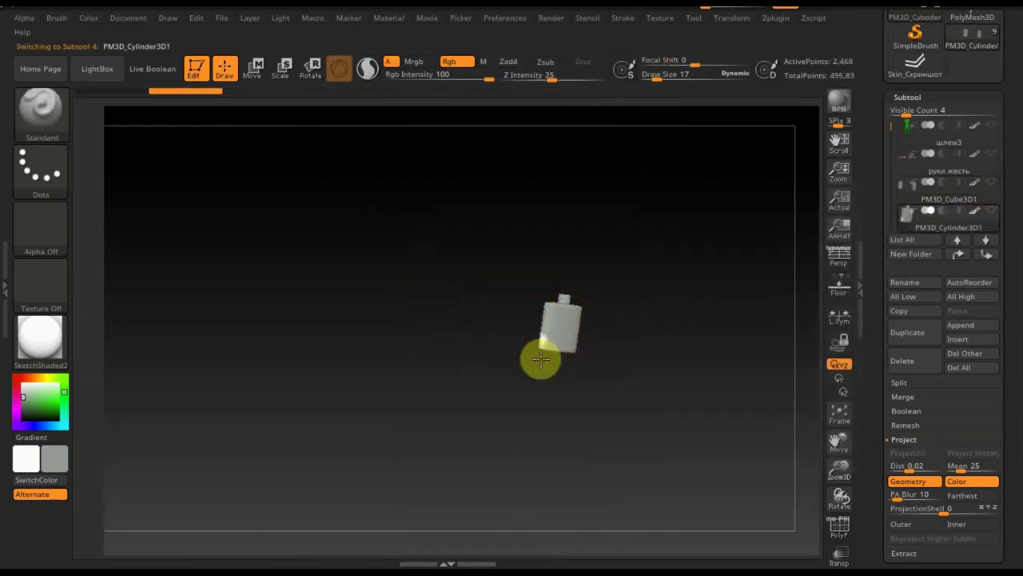
pyautogui.moveTo(612, 370); pyautogui.dragTo(539, 318)
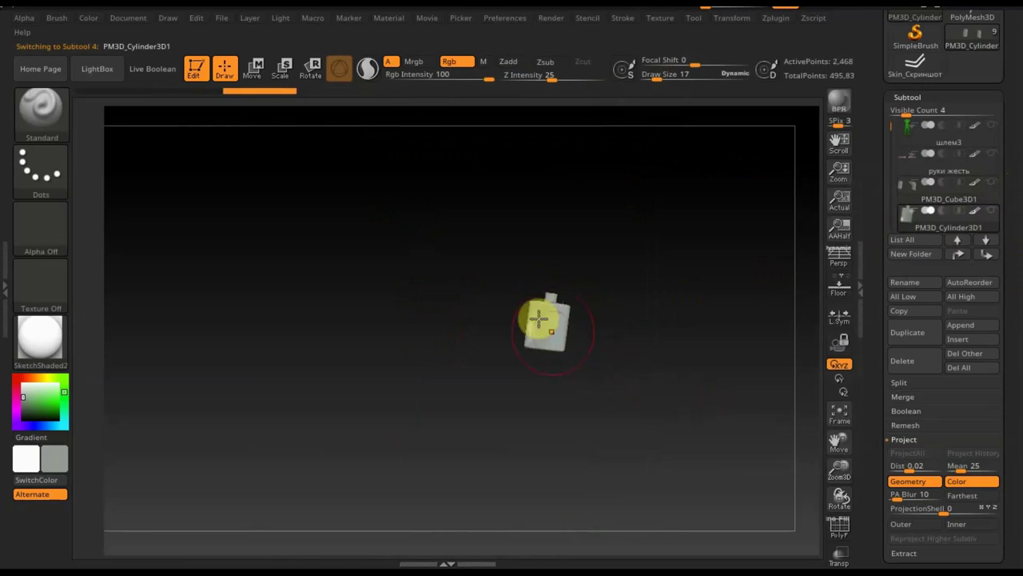
pyautogui.click(991, 211)
pyautogui.moveTo(697, 388)
pyautogui.mouseDown()
pyautogui.moveTo(736, 388)
pyautogui.moveTo(740, 419)
pyautogui.moveTo(731, 400)
pyautogui.moveTo(722, 411)
pyautogui.moveTo(704, 344)
pyautogui.moveTo(674, 411)
pyautogui.mouseUp()
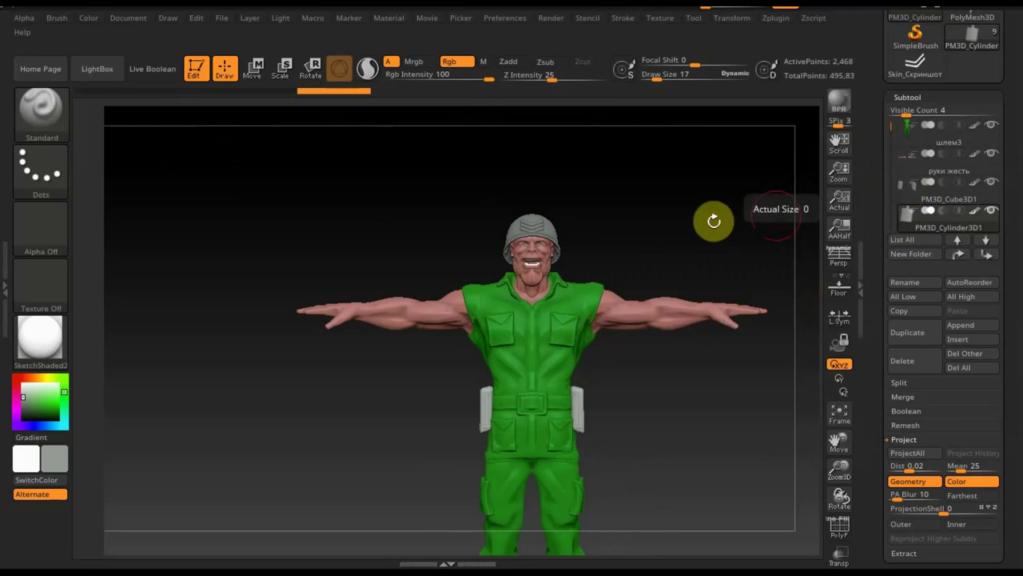
pyautogui.press('n')
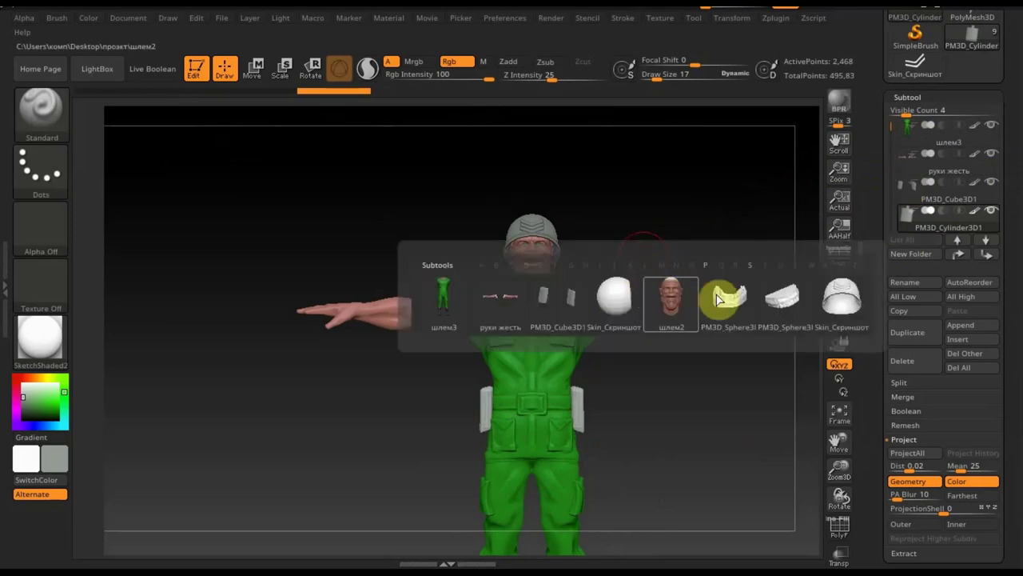
# Make Skin_Скриншот active, fill the helmet green, and check it from side and front views
pyautogui.click(839, 296)
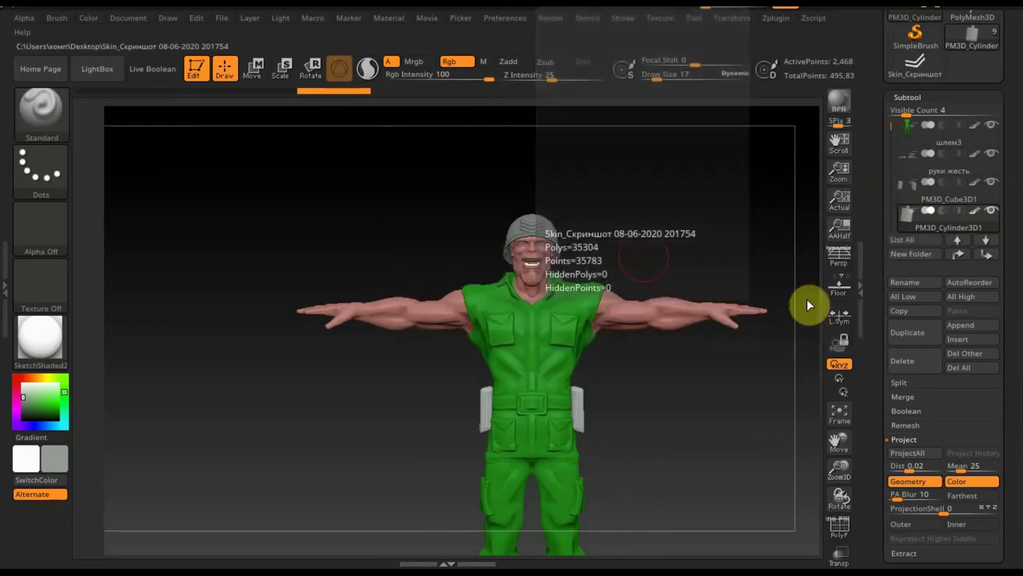
pyautogui.press('c')
pyautogui.hotkey('ctrl', 'f')
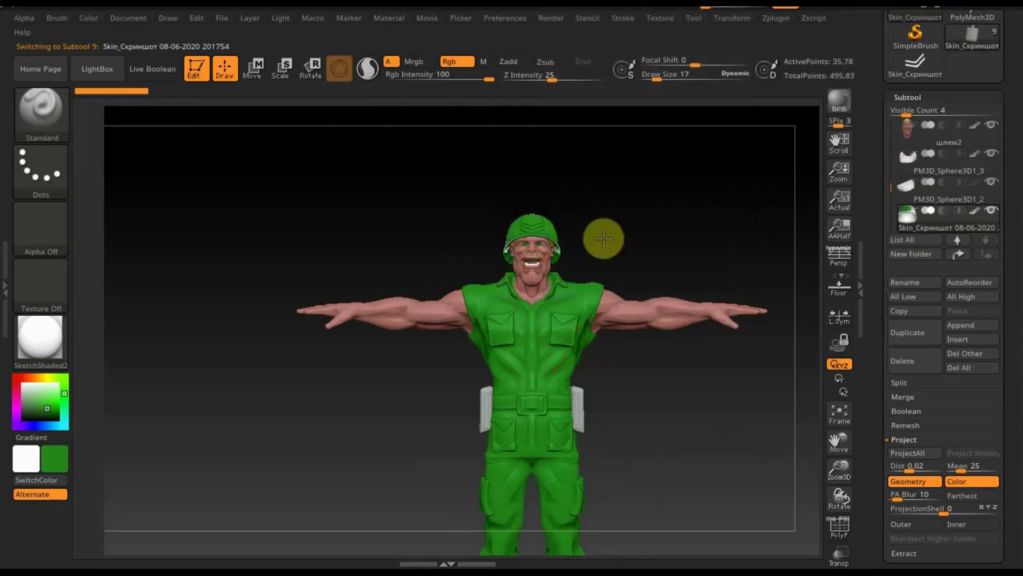
pyautogui.click(646, 234)
pyautogui.moveTo(692, 250); pyautogui.dragTo(596, 231)
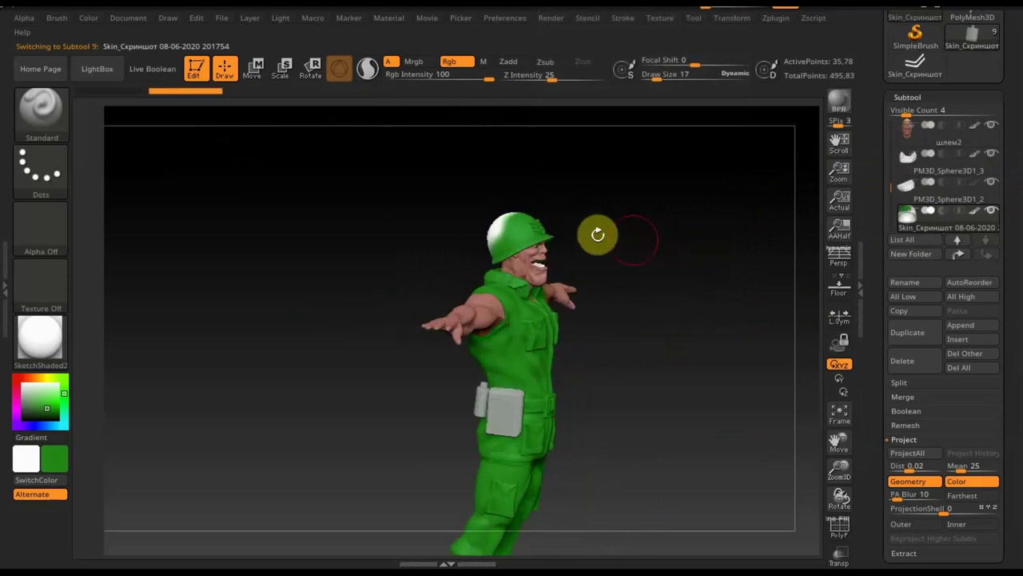
pyautogui.moveTo(590, 277)
pyautogui.mouseDown()
pyautogui.moveTo(608, 283)
pyautogui.moveTo(475, 229)
pyautogui.mouseUp()
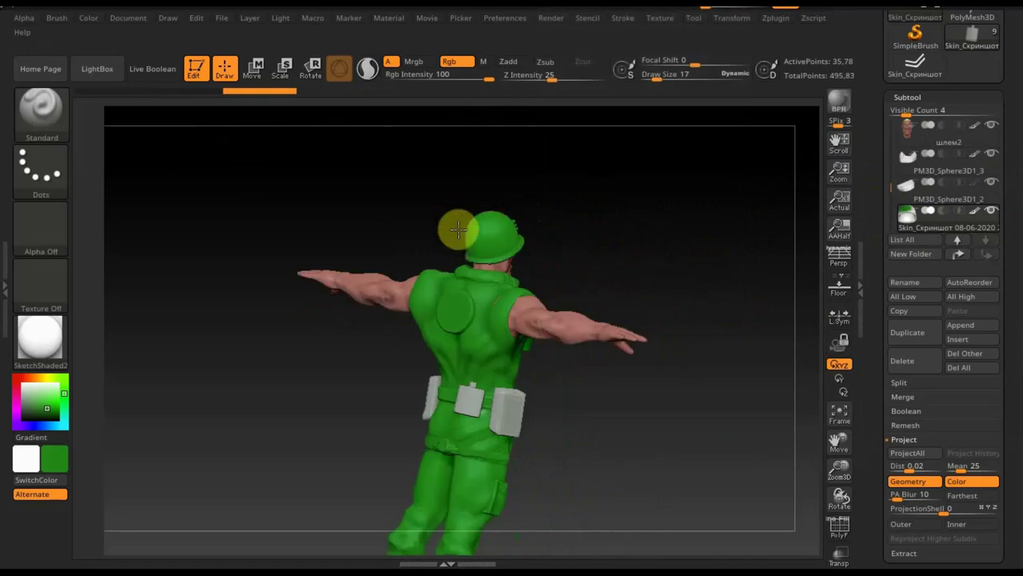
pyautogui.moveTo(726, 279); pyautogui.dragTo(485, 240)
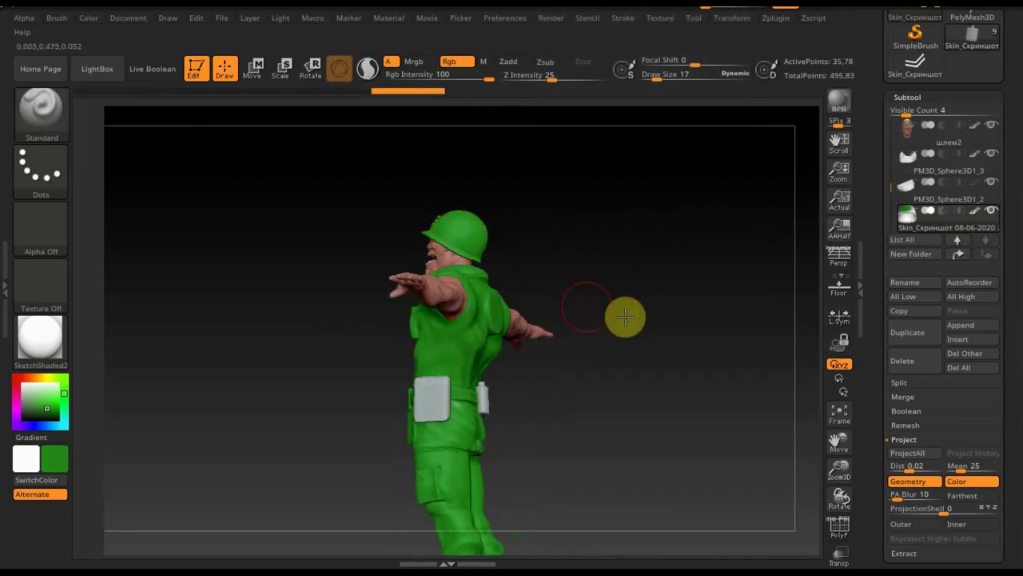
pyautogui.moveTo(576, 282); pyautogui.dragTo(661, 330)
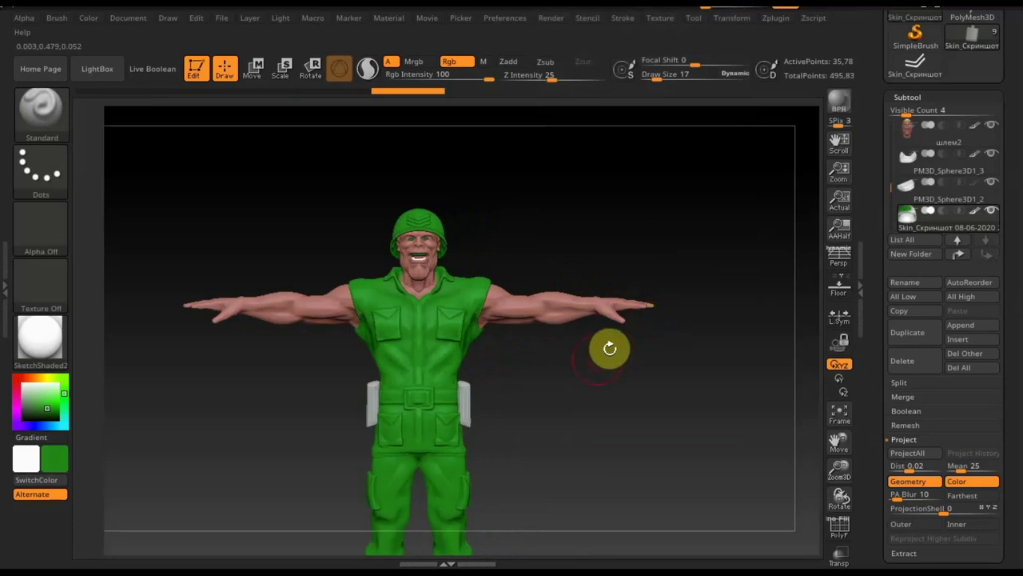
pyautogui.click(705, 274)
# Make the шлем3 uniform active and mask a strip across the belt
pyautogui.press('n')
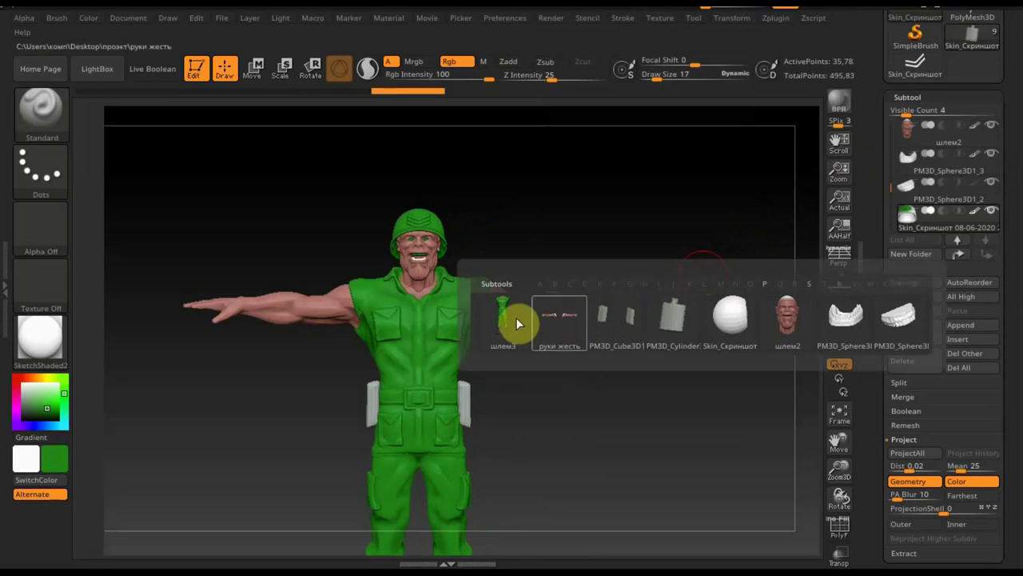
pyautogui.click(503, 320)
pyautogui.press('n')
pyautogui.press('ctrl')
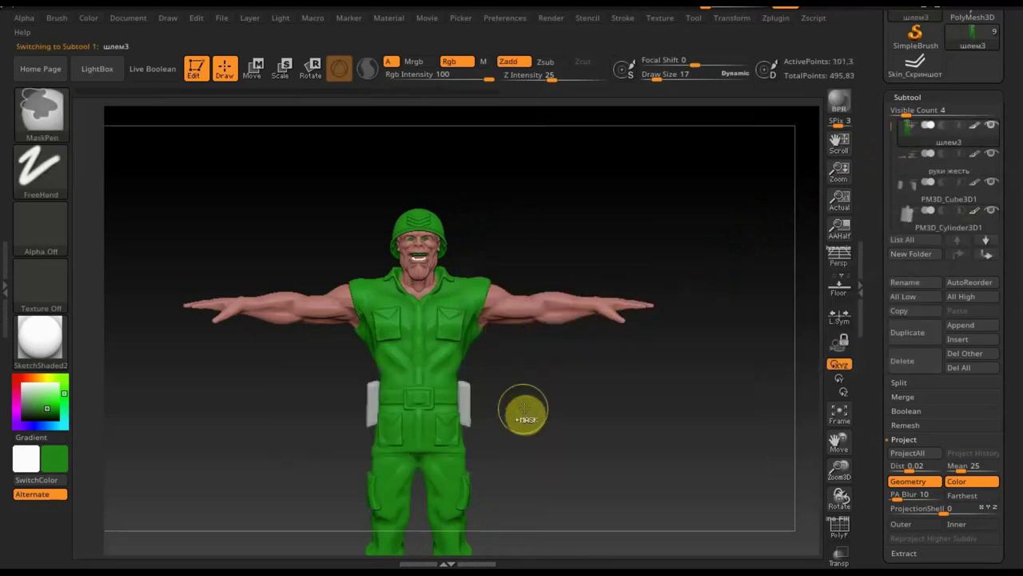
pyautogui.keyDown('ctrl'); pyautogui.moveTo(531, 412); pyautogui.dragTo(357, 392); pyautogui.keyUp('ctrl')
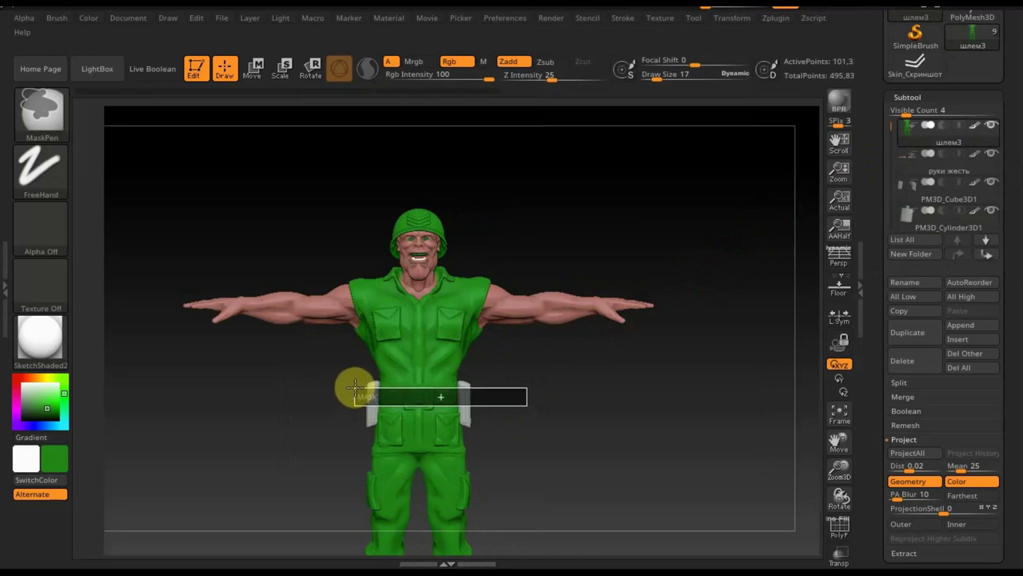
pyautogui.moveTo(567, 391)
pyautogui.mouseDown()
pyautogui.moveTo(602, 395)
pyautogui.moveTo(613, 384)
pyautogui.mouseUp()
pyautogui.press('shift')
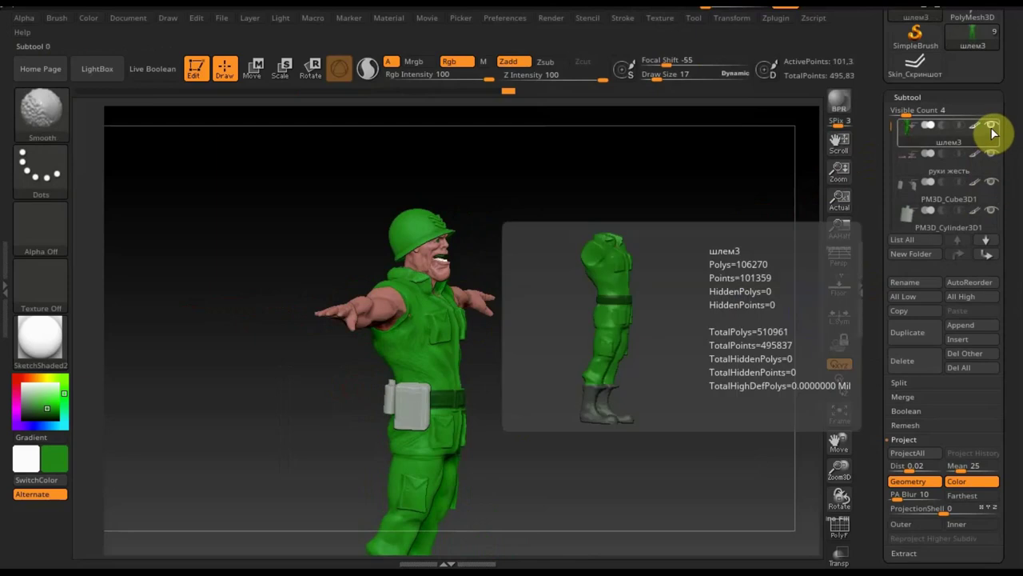
# Solo the uniform, mask the torso and hips from the side, then invert so only the belt is free
pyautogui.keyDown('shift'); pyautogui.click(992, 127); pyautogui.keyUp('shift')
pyautogui.moveTo(552, 372)
pyautogui.keyDown('shift'); pyautogui.mouseDown()
pyautogui.moveTo(541, 370)
pyautogui.moveTo(569, 474)
pyautogui.mouseUp(); pyautogui.keyUp('shift')
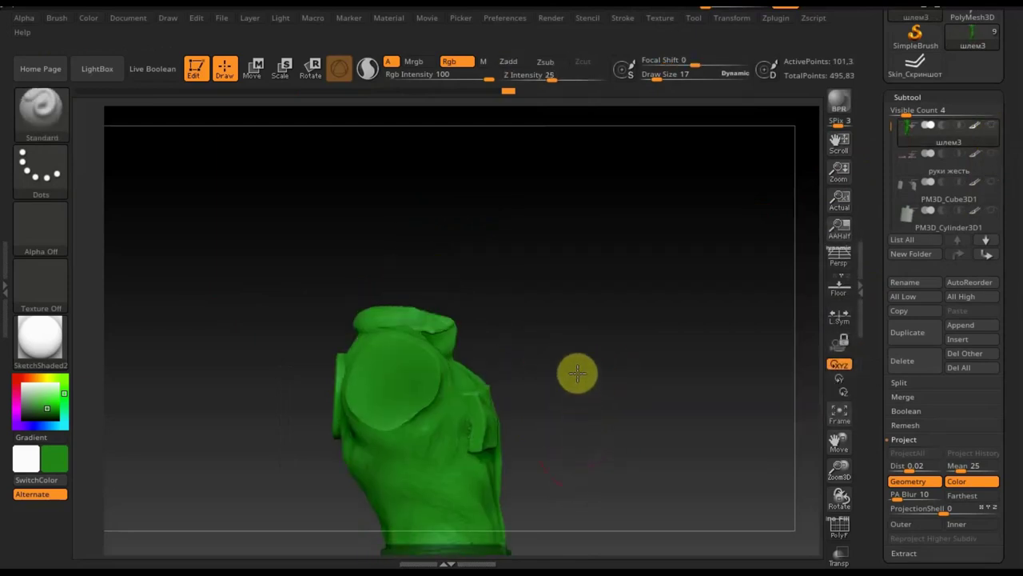
pyautogui.press('shift')
pyautogui.keyDown('shift'); pyautogui.moveTo(563, 221); pyautogui.dragTo(559, 211); pyautogui.keyUp('shift')
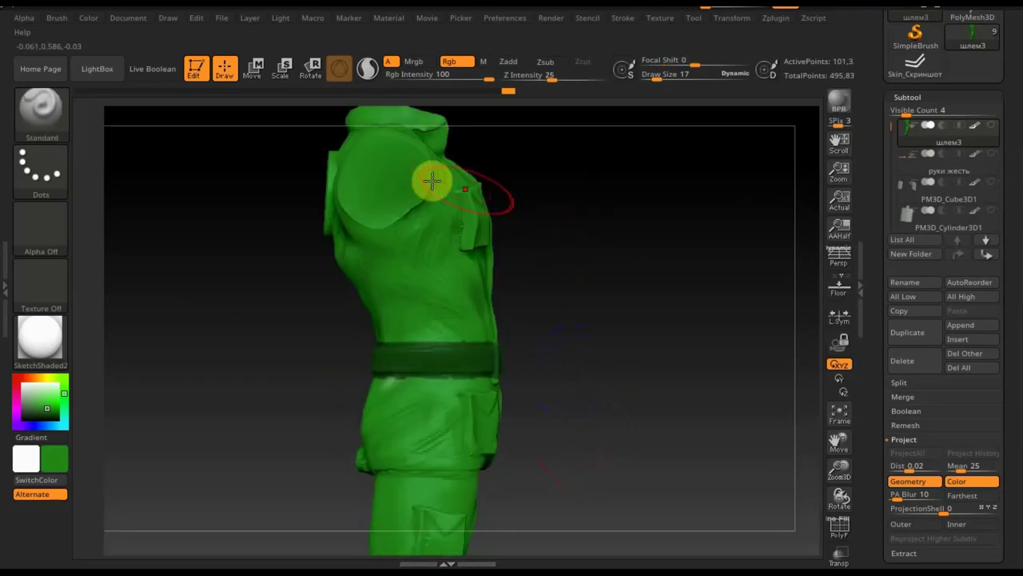
pyautogui.moveTo(244, 157)
pyautogui.keyDown('ctrl'); pyautogui.mouseDown()
pyautogui.moveTo(394, 293)
pyautogui.moveTo(609, 345)
pyautogui.mouseUp(); pyautogui.keyUp('ctrl')
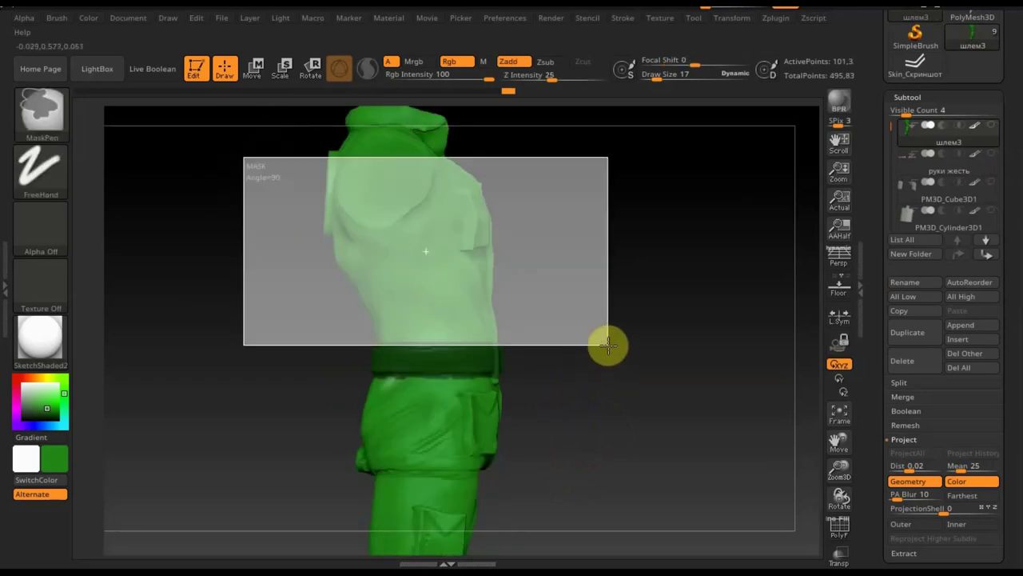
pyautogui.moveTo(615, 440)
pyautogui.keyDown('ctrl'); pyautogui.mouseDown()
pyautogui.moveTo(353, 392)
pyautogui.moveTo(341, 373)
pyautogui.mouseUp(); pyautogui.keyUp('ctrl')
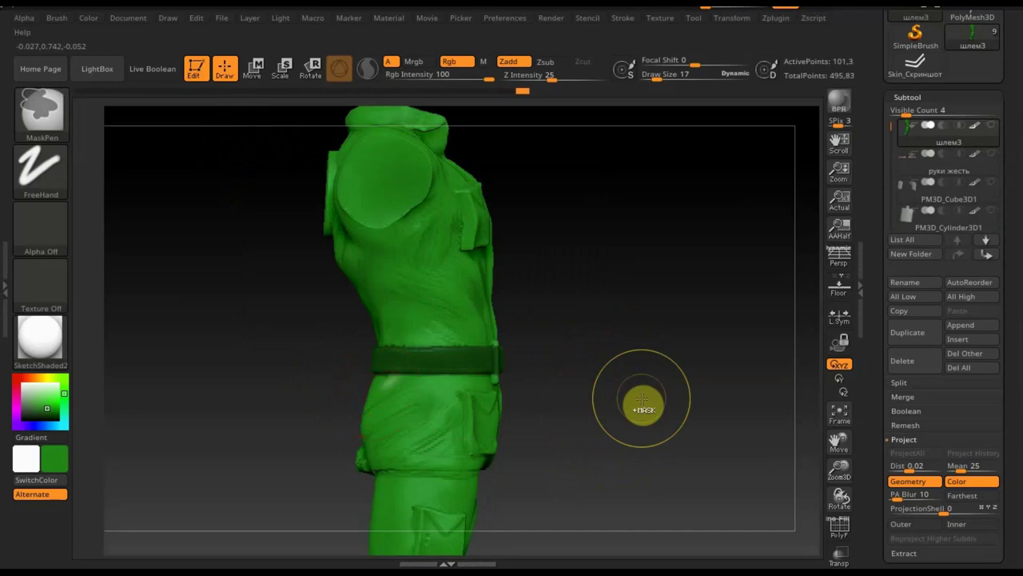
pyautogui.keyDown('ctrl'); pyautogui.click(643, 398); pyautogui.keyUp('ctrl')
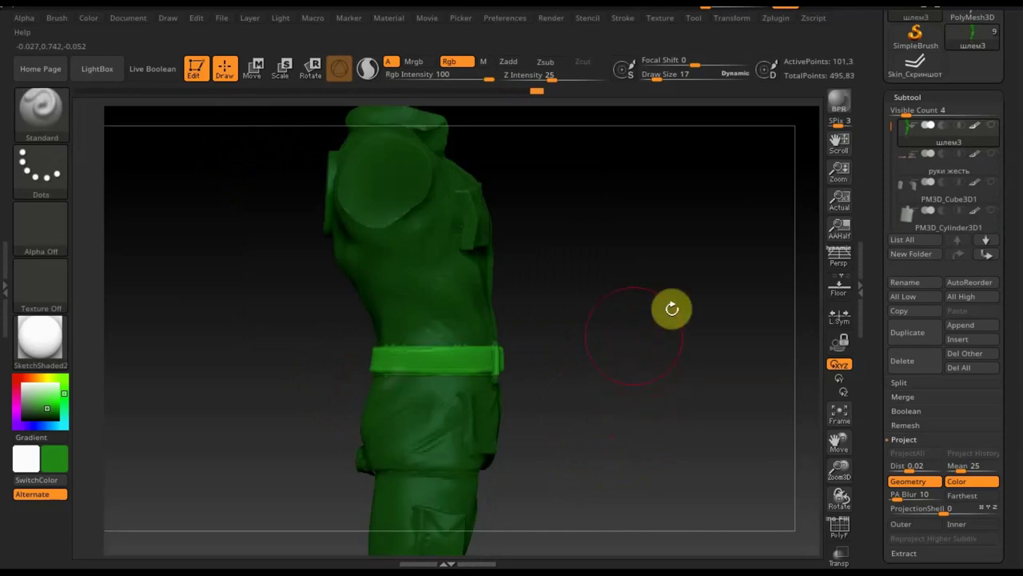
pyautogui.moveTo(927, 220)
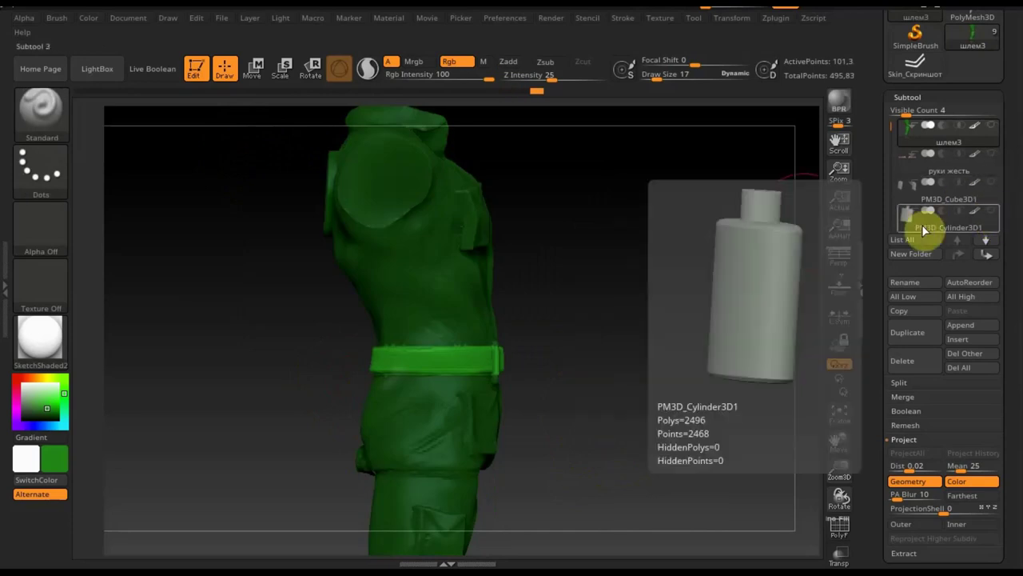
# Fill the unmasked шлем3 belt with the cylinder's pale grey colour and set Draw Size to 4
pyautogui.click(921, 227)
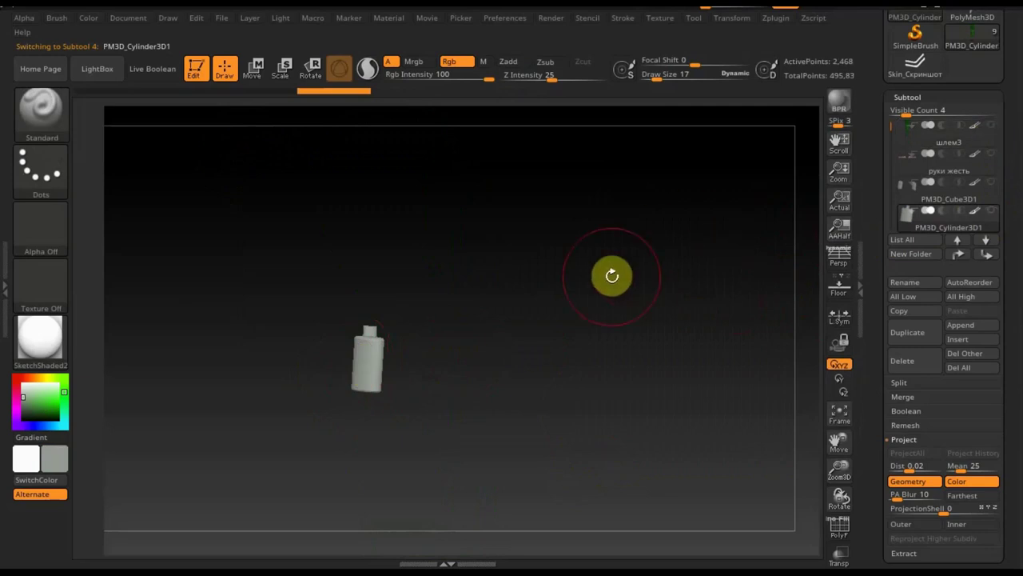
pyautogui.press('n')
pyautogui.click(403, 318)
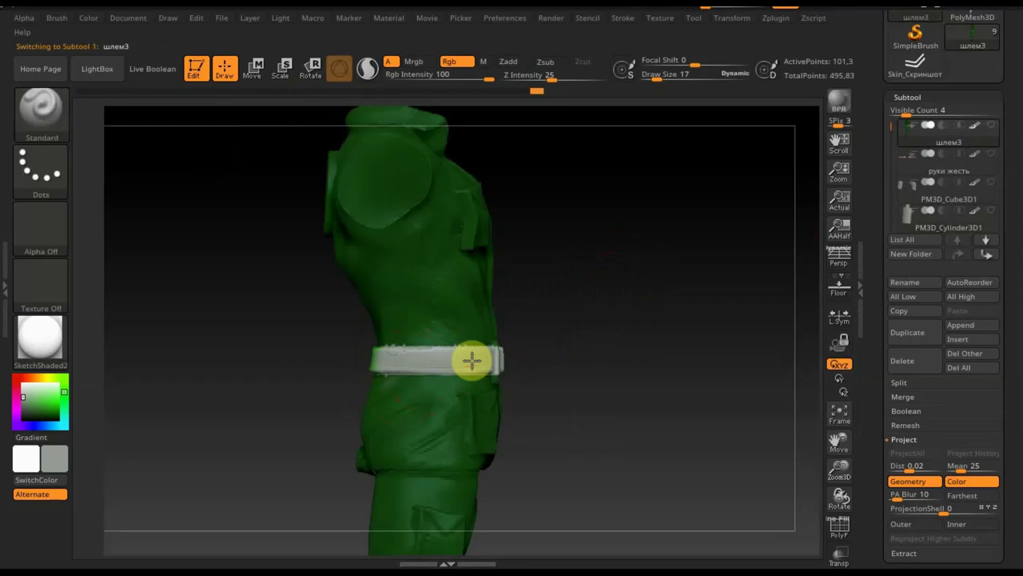
pyautogui.moveTo(688, 372); pyautogui.dragTo(609, 381)
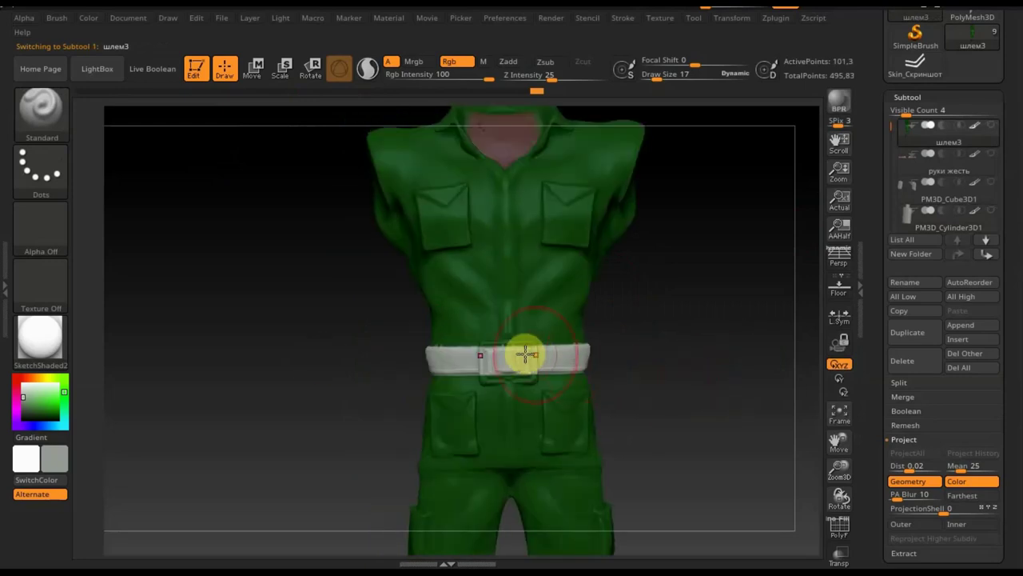
pyautogui.moveTo(715, 367); pyautogui.dragTo(715, 377)
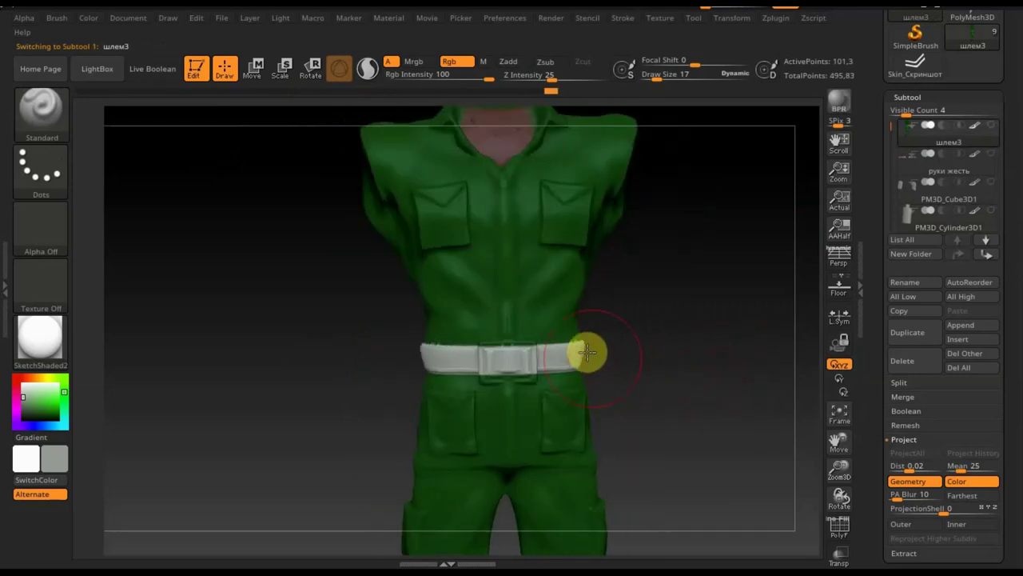
pyautogui.moveTo(689, 77); pyautogui.dragTo(656, 76)
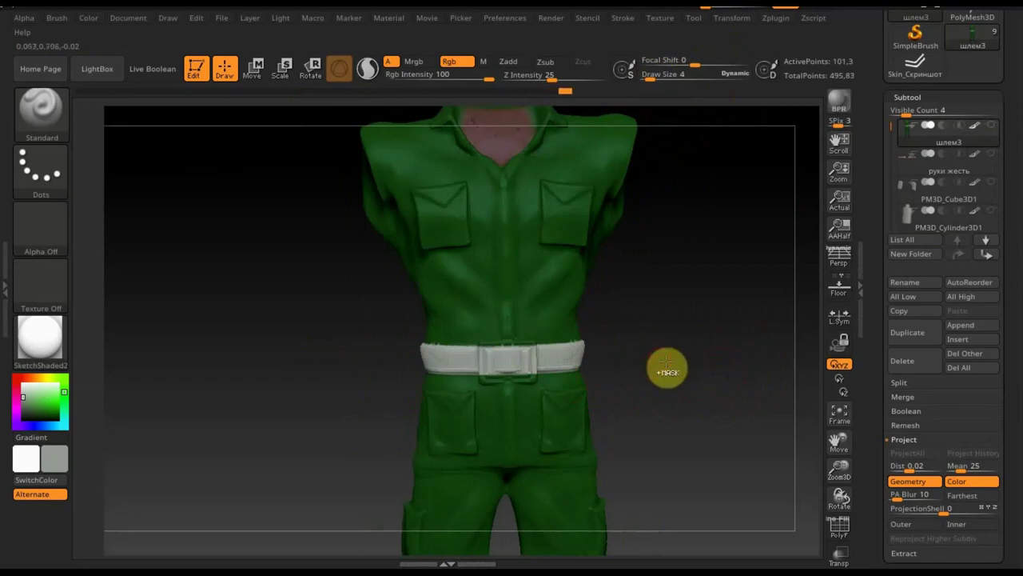
# Clear the uniform's mask and unhide all subtools, showing the off-white belt on the full figure
pyautogui.keyDown('ctrl'); pyautogui.click(642, 317); pyautogui.keyUp('ctrl')
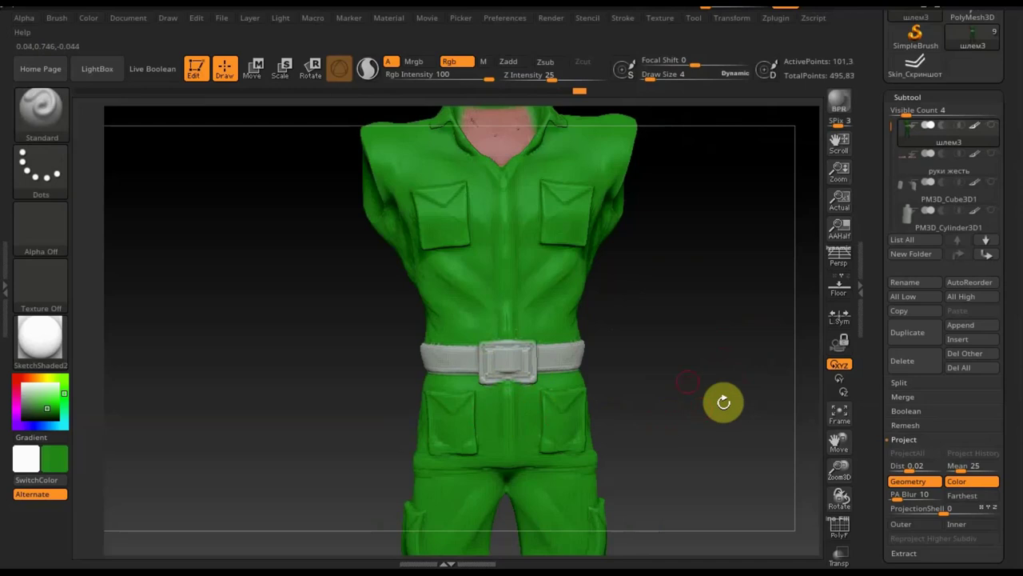
pyautogui.press('shift')
pyautogui.keyDown('shift'); pyautogui.click(996, 128); pyautogui.keyUp('shift')
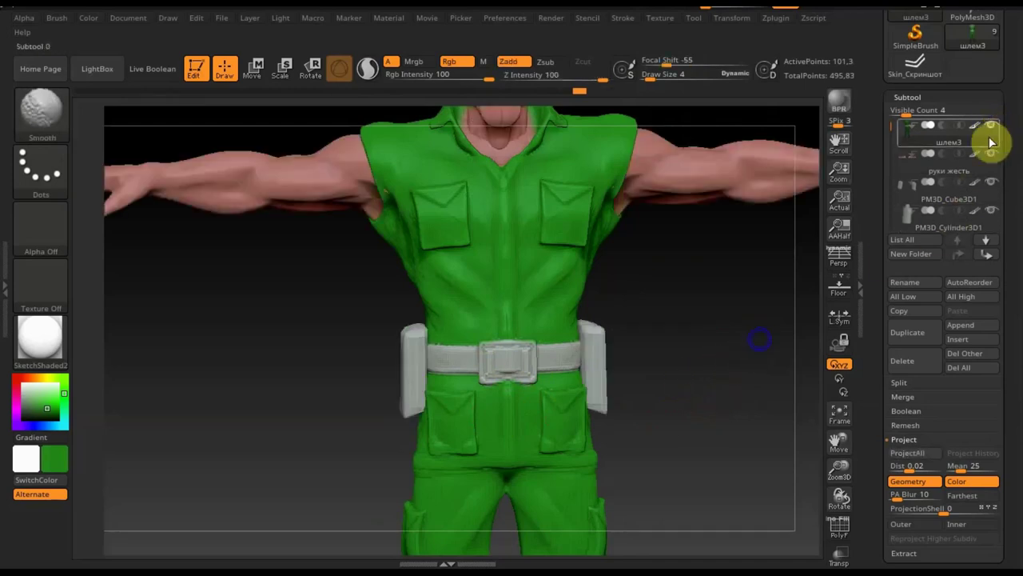
pyautogui.moveTo(726, 403)
pyautogui.keyDown('alt'); pyautogui.mouseDown()
pyautogui.moveTo(674, 254)
pyautogui.moveTo(694, 301)
pyautogui.moveTo(687, 406)
pyautogui.mouseUp(); pyautogui.keyUp('alt')
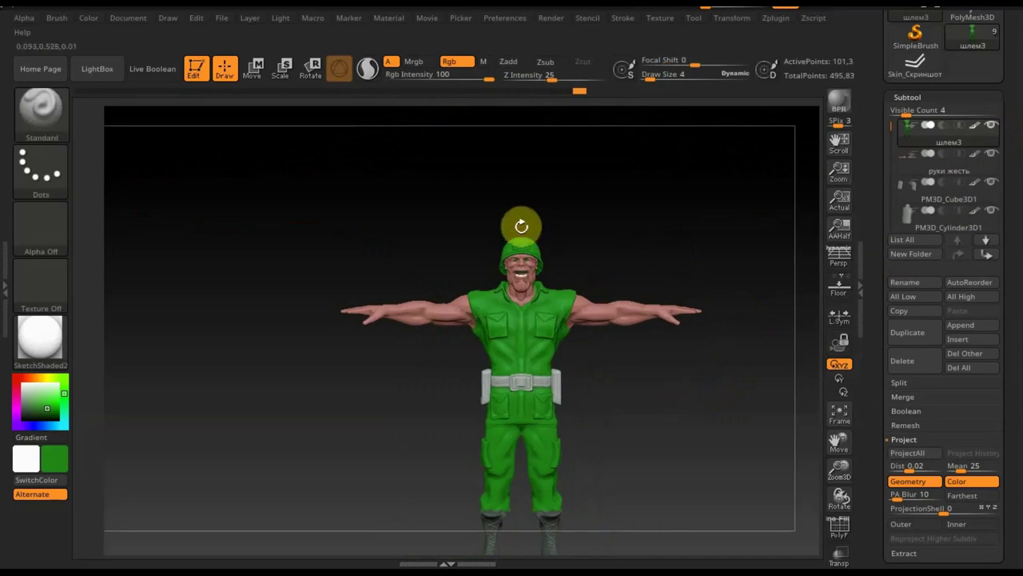
pyautogui.press('n')
# Step down the Subtool list past the arms and шлем2 to the Skin_Скриншот part
pyautogui.click(988, 242)
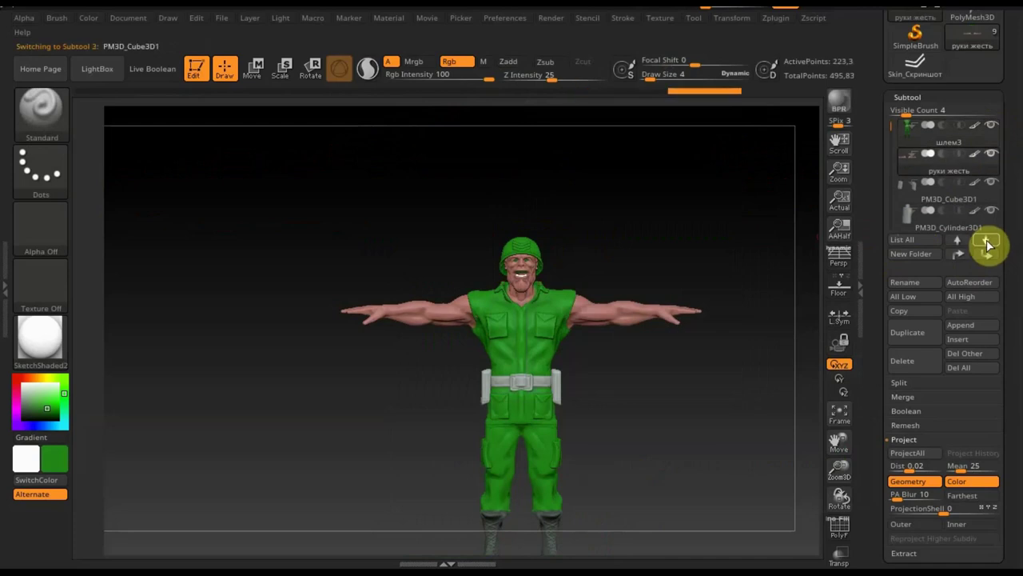
pyautogui.click(988, 242)
pyautogui.click(987, 242)
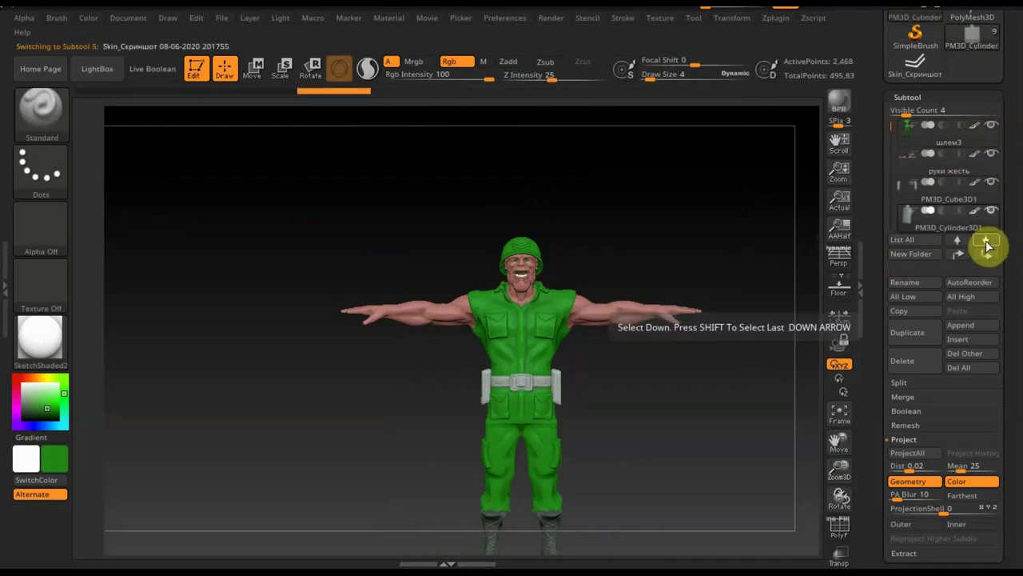
pyautogui.click(987, 241)
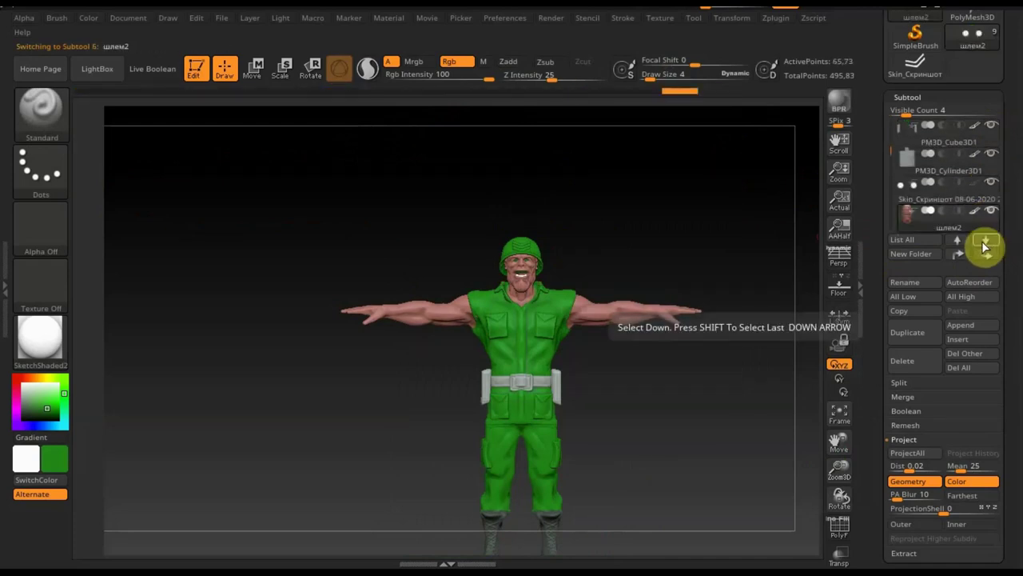
pyautogui.click(985, 242)
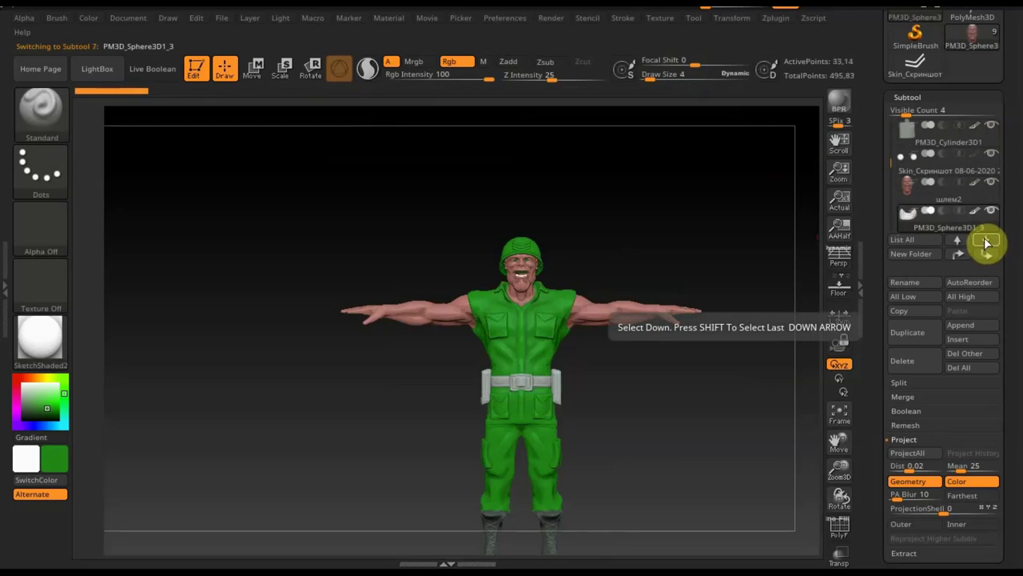
pyautogui.click(982, 241)
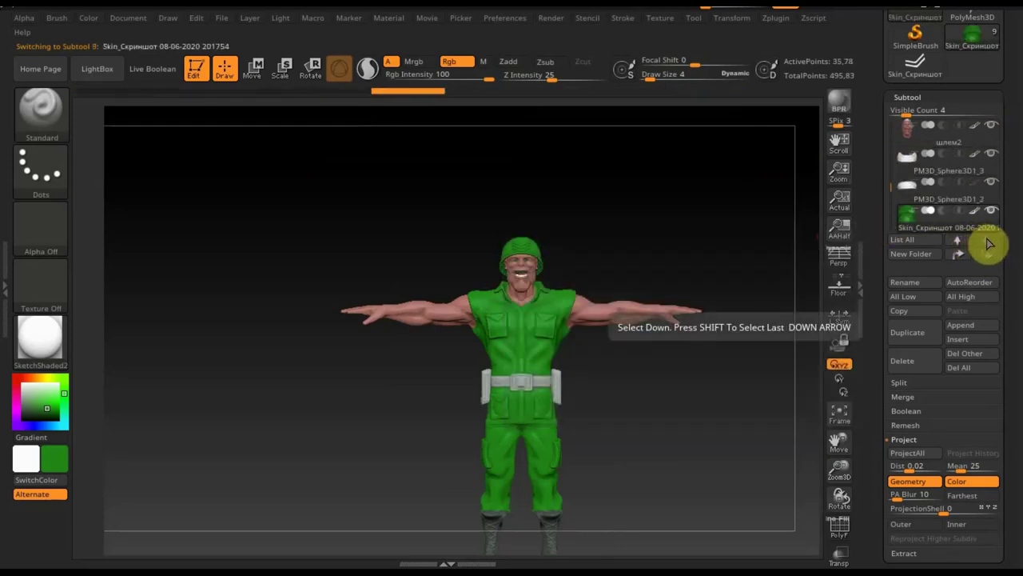
# Zoom in and turn the view frontally onto the soldier's head
pyautogui.moveTo(674, 216)
pyautogui.keyDown('ctrl'); pyautogui.mouseDown(button='right')
pyautogui.moveTo(710, 456)
pyautogui.moveTo(694, 420)
pyautogui.mouseUp(button='right'); pyautogui.keyUp('ctrl')
pyautogui.moveTo(629, 558); pyautogui.dragTo(609, 252, button='right')
pyautogui.moveTo(605, 322); pyautogui.dragTo(616, 422, button='right')
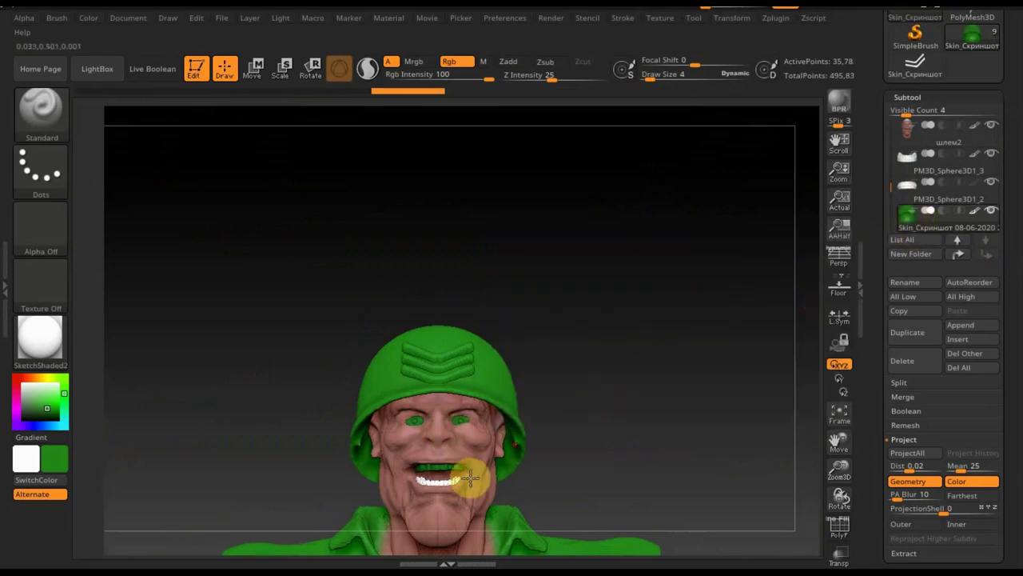
# Select the PM3D_Sphere3D1_2 teeth, swap the active colour to white, and Solo them
pyautogui.click(910, 194)
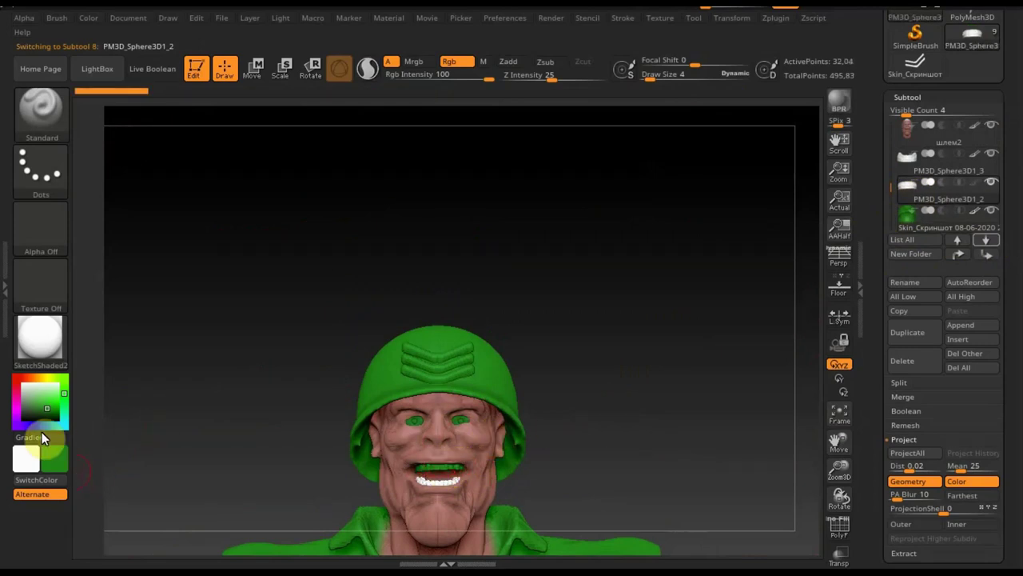
pyautogui.click(25, 387)
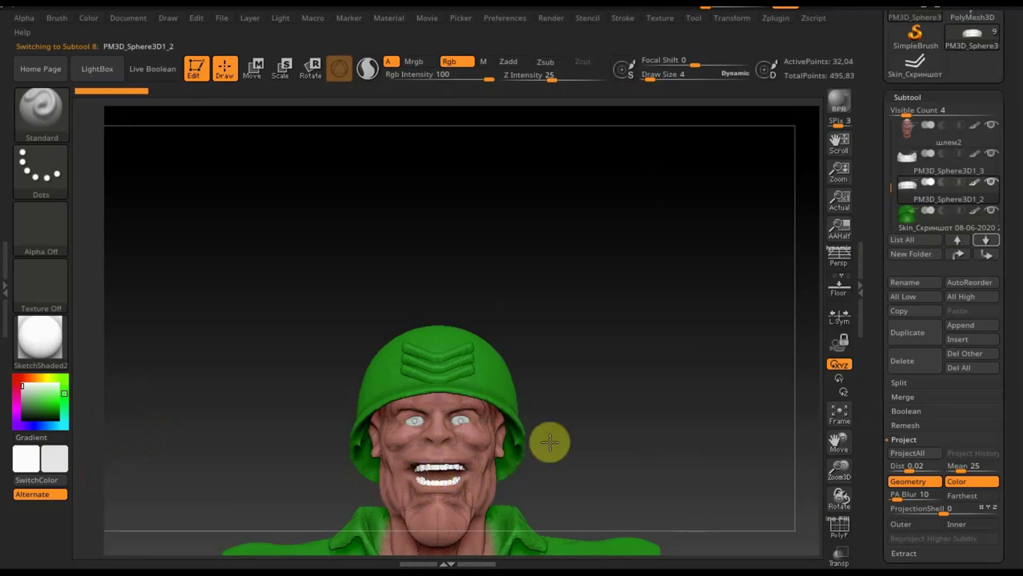
pyautogui.moveTo(949, 182)
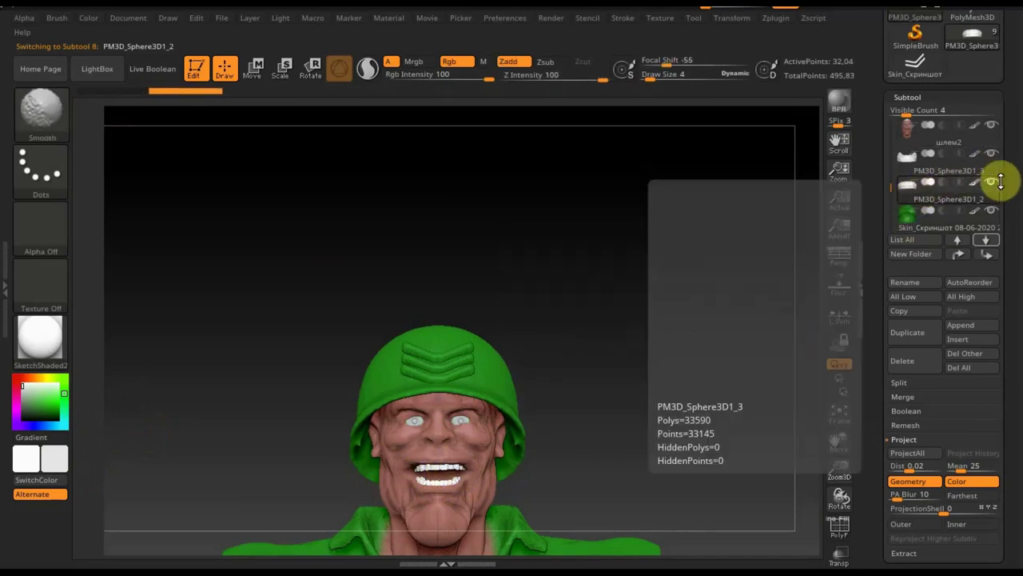
pyautogui.keyDown('shift'); pyautogui.click(991, 182); pyautogui.keyUp('shift')
pyautogui.moveTo(519, 446); pyautogui.dragTo(472, 455)
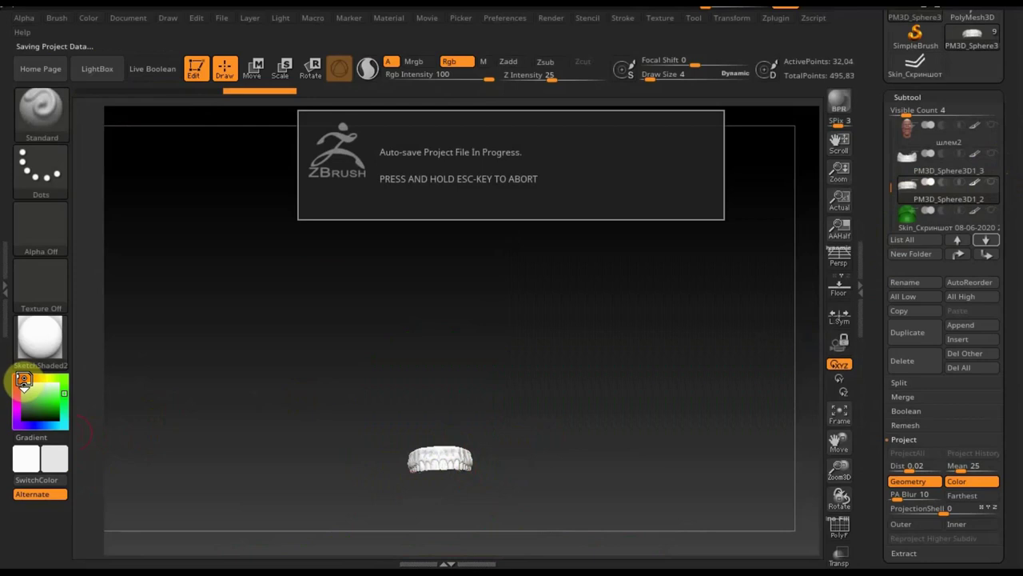
# Set the paint colour to red with Rgb Intensity lowered to 5
pyautogui.moveTo(24, 379); pyautogui.dragTo(226, 385)
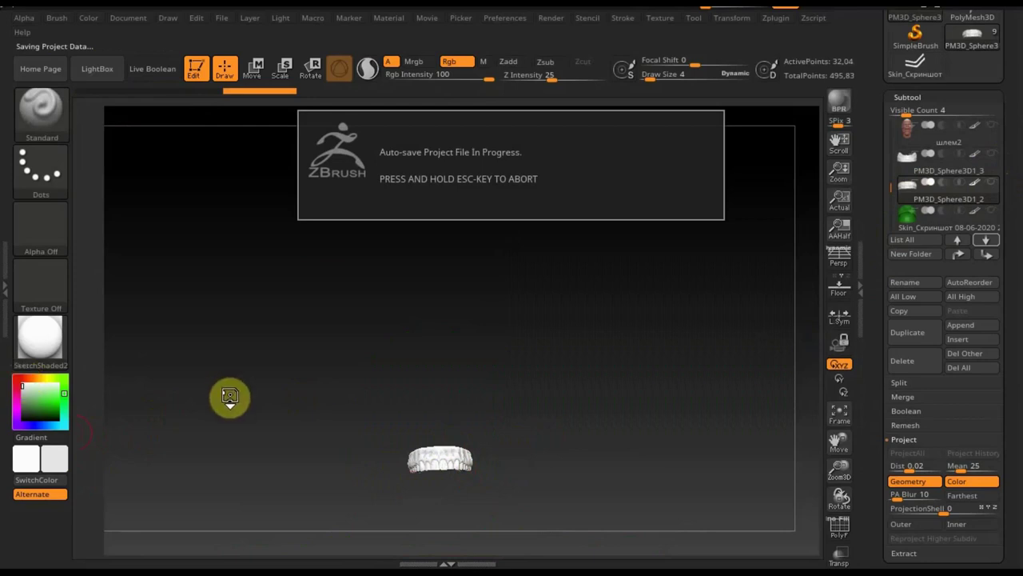
pyautogui.click(19, 379)
pyautogui.moveTo(507, 418)
pyautogui.mouseDown()
pyautogui.moveTo(494, 452)
pyautogui.moveTo(111, 471)
pyautogui.mouseUp()
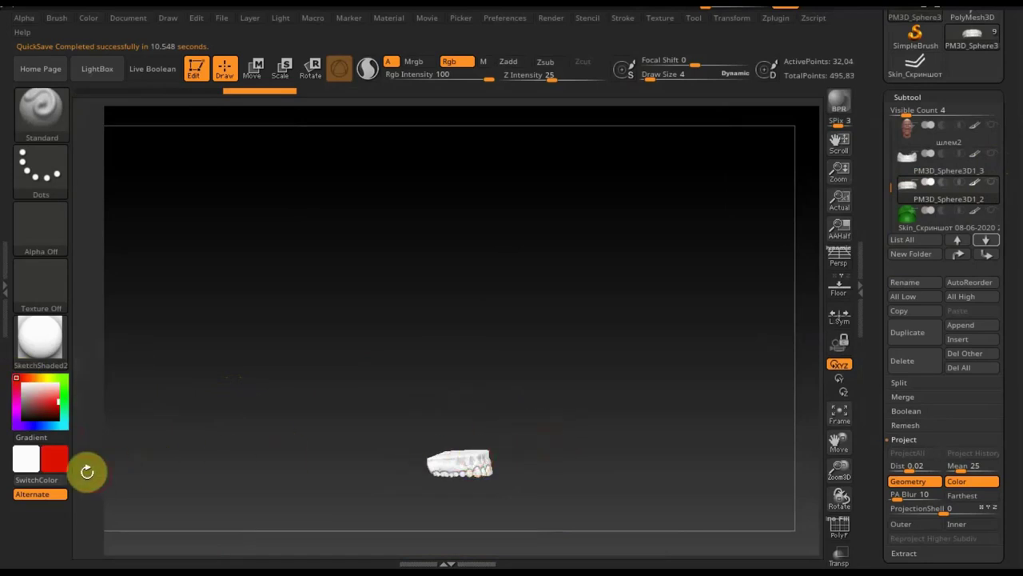
pyautogui.press('i')
pyautogui.moveTo(475, 102)
pyautogui.mouseDown()
pyautogui.moveTo(451, 88)
pyautogui.moveTo(416, 89)
pyautogui.mouseUp()
# Paint red over the gum area and rotate the teeth to check it
pyautogui.moveTo(488, 454)
pyautogui.mouseDown()
pyautogui.moveTo(544, 452)
pyautogui.moveTo(565, 475)
pyautogui.mouseUp()
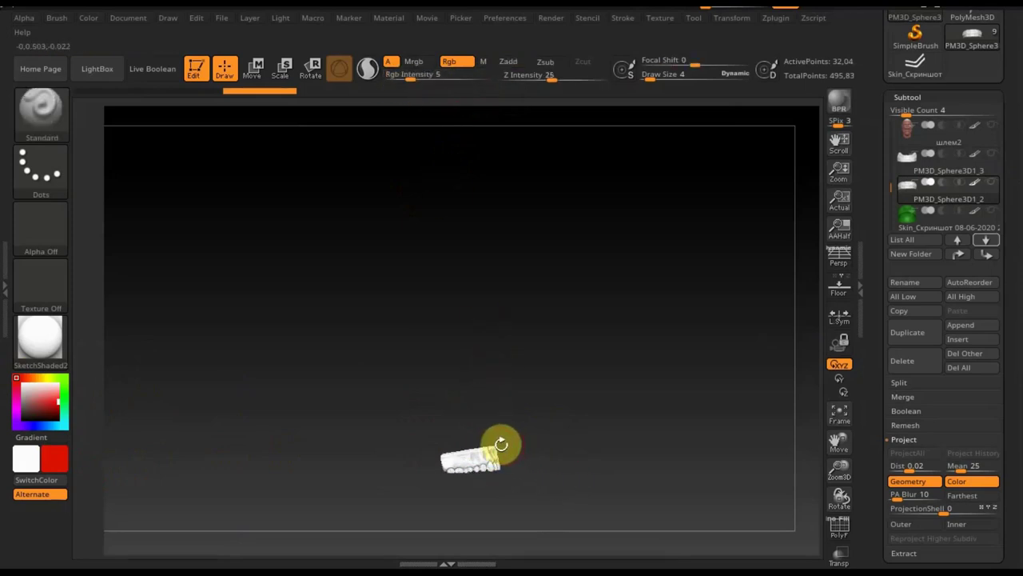
pyautogui.moveTo(496, 452)
pyautogui.mouseDown()
pyautogui.moveTo(429, 455)
pyautogui.moveTo(440, 458)
pyautogui.mouseUp()
pyautogui.moveTo(567, 471); pyautogui.dragTo(516, 447)
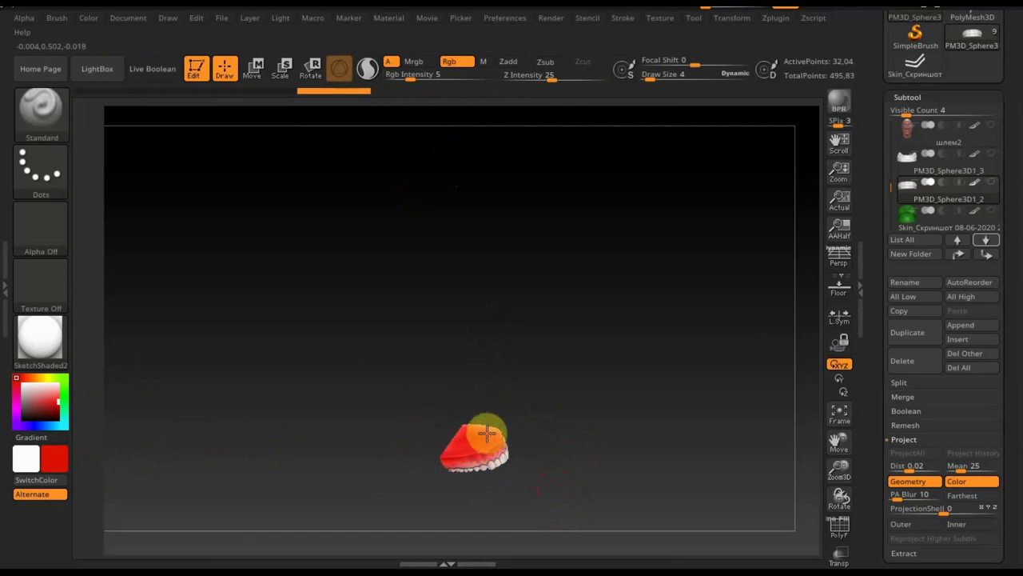
pyautogui.moveTo(483, 421); pyautogui.dragTo(580, 267)
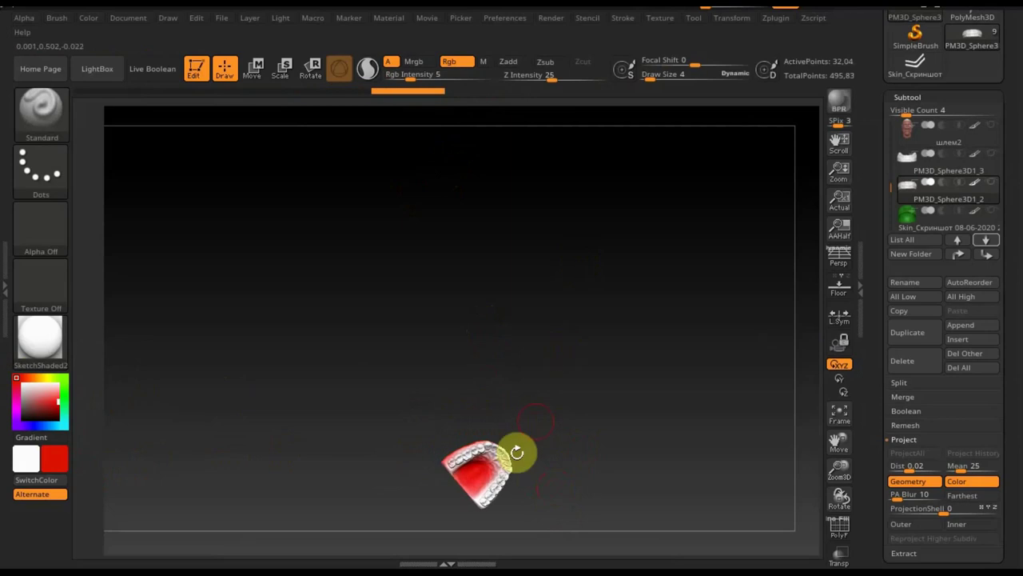
pyautogui.moveTo(550, 471); pyautogui.dragTo(536, 409)
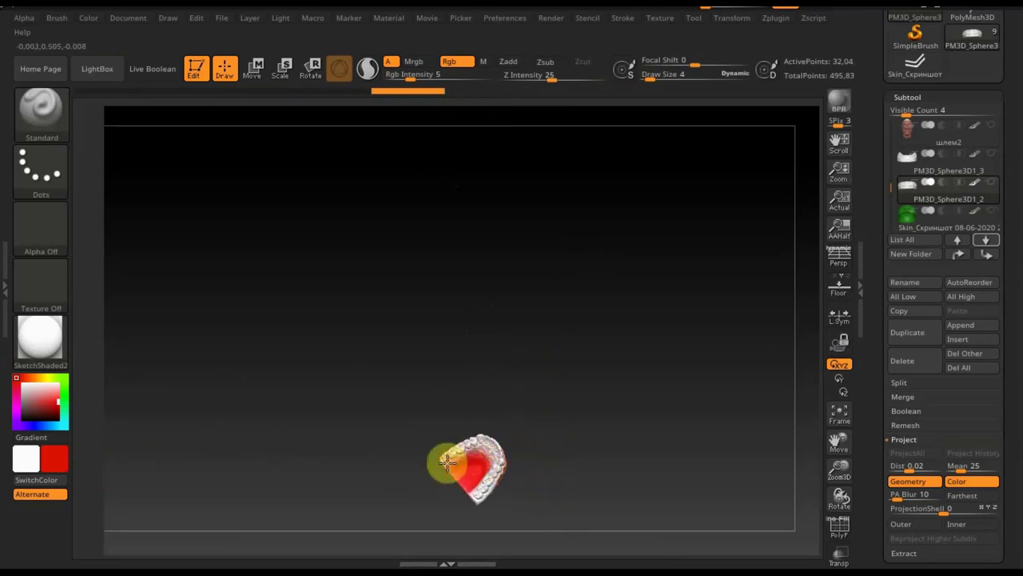
pyautogui.moveTo(487, 463); pyautogui.dragTo(507, 394)
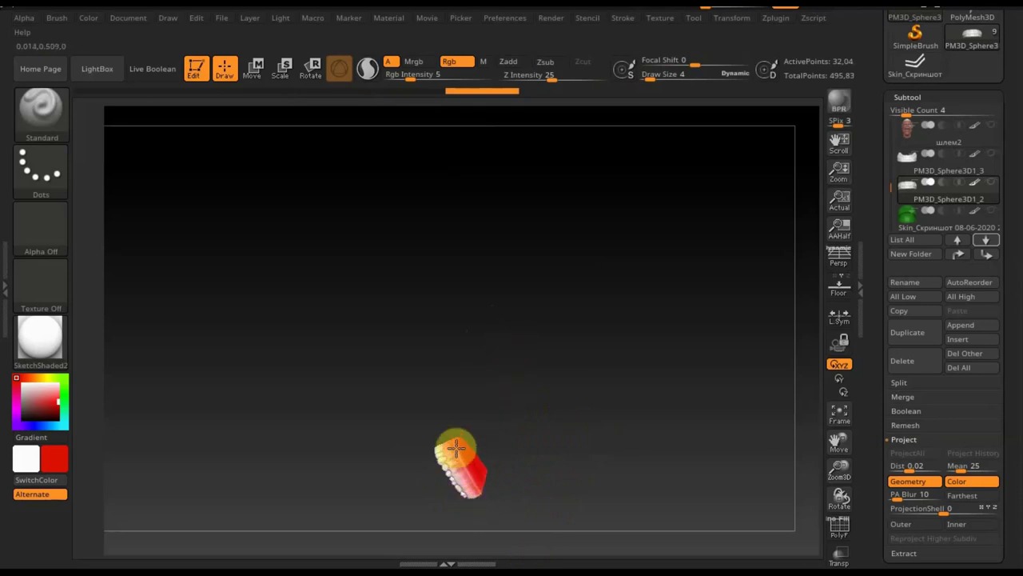
pyautogui.moveTo(500, 507)
pyautogui.mouseDown()
pyautogui.moveTo(591, 437)
pyautogui.moveTo(584, 457)
pyautogui.mouseUp()
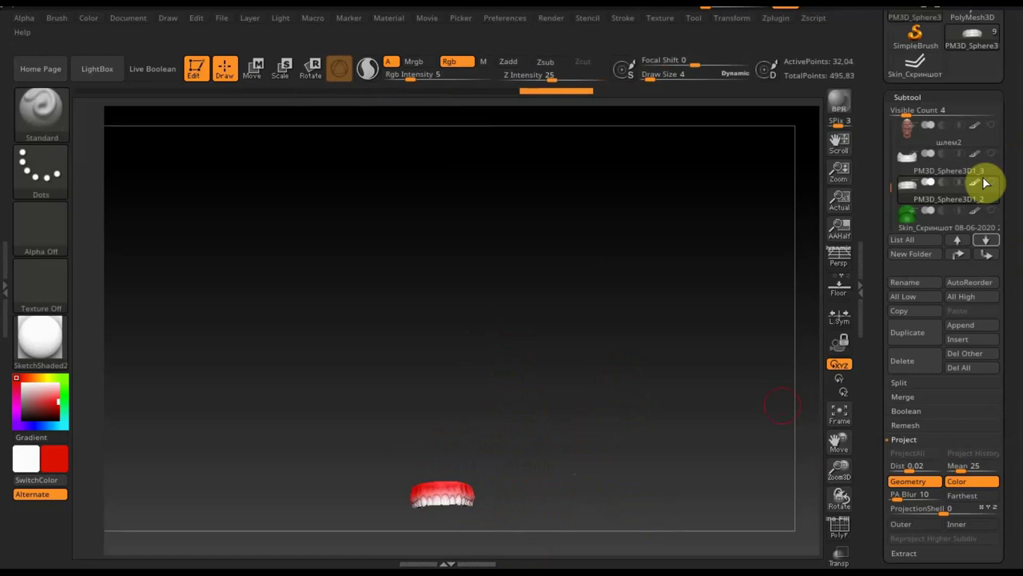
# Make the other teeth piece, PM3D_Sphere3D1_3, active and turn it face up
pyautogui.click(908, 165)
pyautogui.moveTo(521, 464)
pyautogui.mouseDown()
pyautogui.moveTo(543, 315)
pyautogui.moveTo(507, 376)
pyautogui.moveTo(469, 338)
pyautogui.moveTo(457, 361)
pyautogui.moveTo(427, 347)
pyautogui.moveTo(439, 365)
pyautogui.moveTo(503, 361)
pyautogui.moveTo(453, 370)
pyautogui.moveTo(469, 362)
pyautogui.moveTo(400, 356)
pyautogui.moveTo(434, 355)
pyautogui.mouseUp()
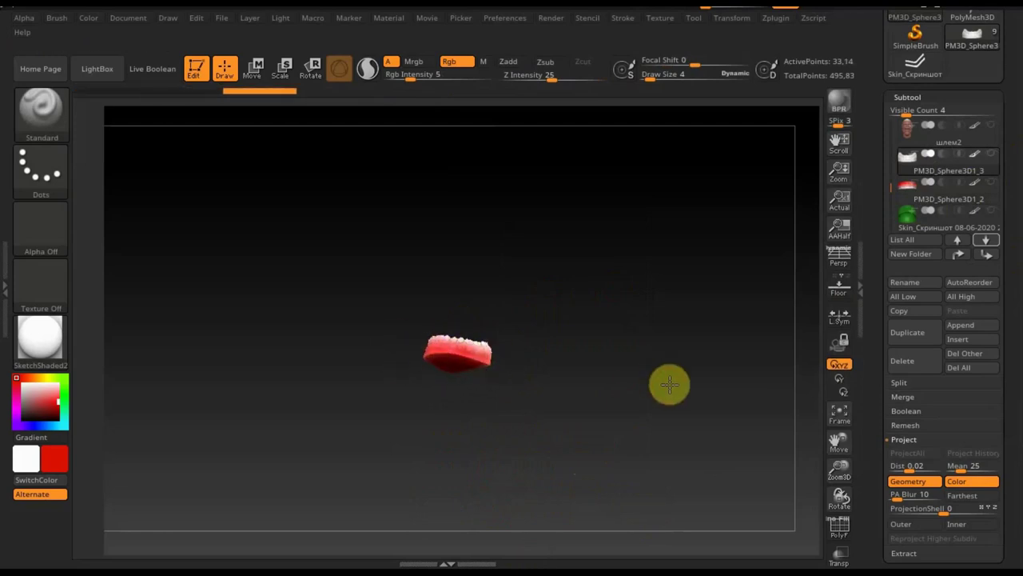
pyautogui.moveTo(669, 385); pyautogui.dragTo(674, 450)
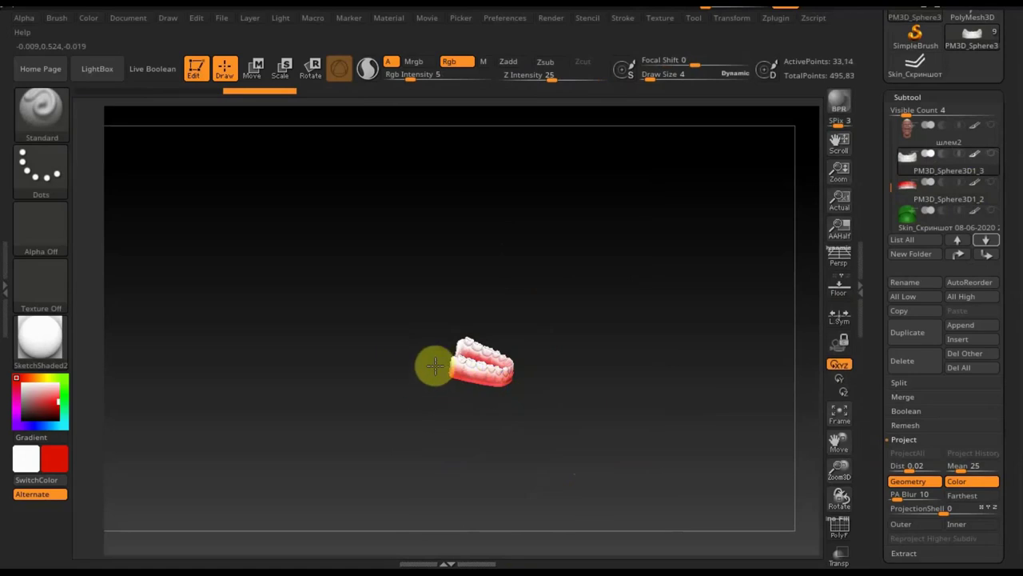
# Set the secondary colour to light grey and reactivate the lower teeth piece
pyautogui.click(547, 370)
pyautogui.click(83, 473)
pyautogui.click(24, 389)
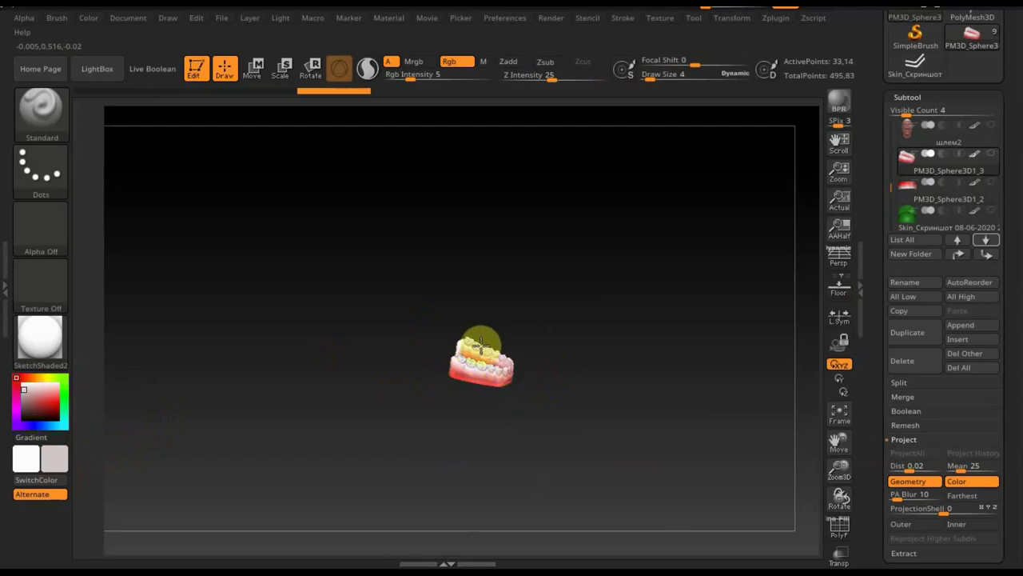
pyautogui.moveTo(489, 364)
pyautogui.mouseDown()
pyautogui.moveTo(590, 371)
pyautogui.moveTo(537, 379)
pyautogui.moveTo(605, 370)
pyautogui.mouseUp()
pyautogui.click(942, 162)
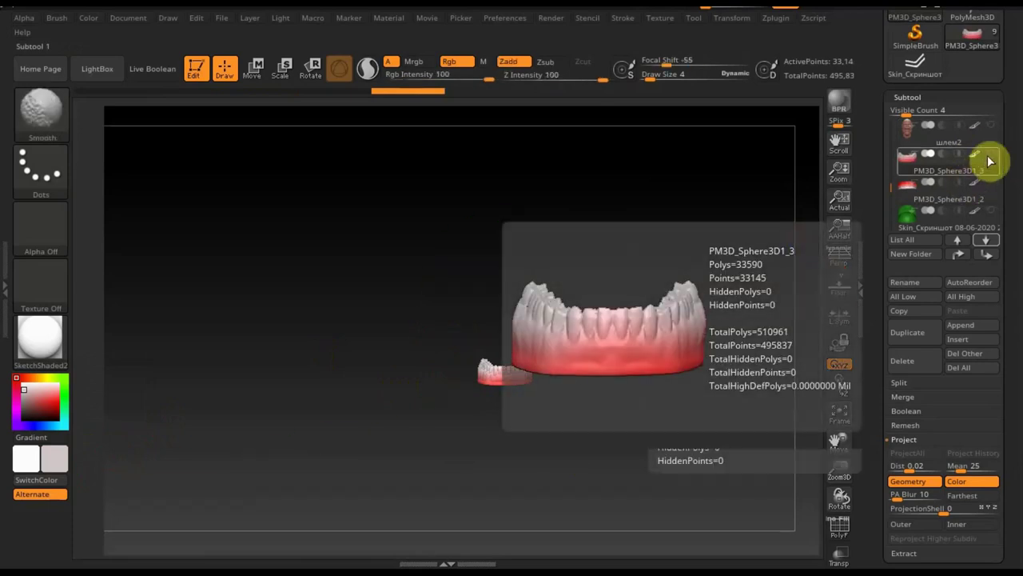
# Turn Solo off to unhide every subtool, then select the Skin_Скриншот helmet part
pyautogui.keyDown('shift'); pyautogui.click(991, 154); pyautogui.keyUp('shift')
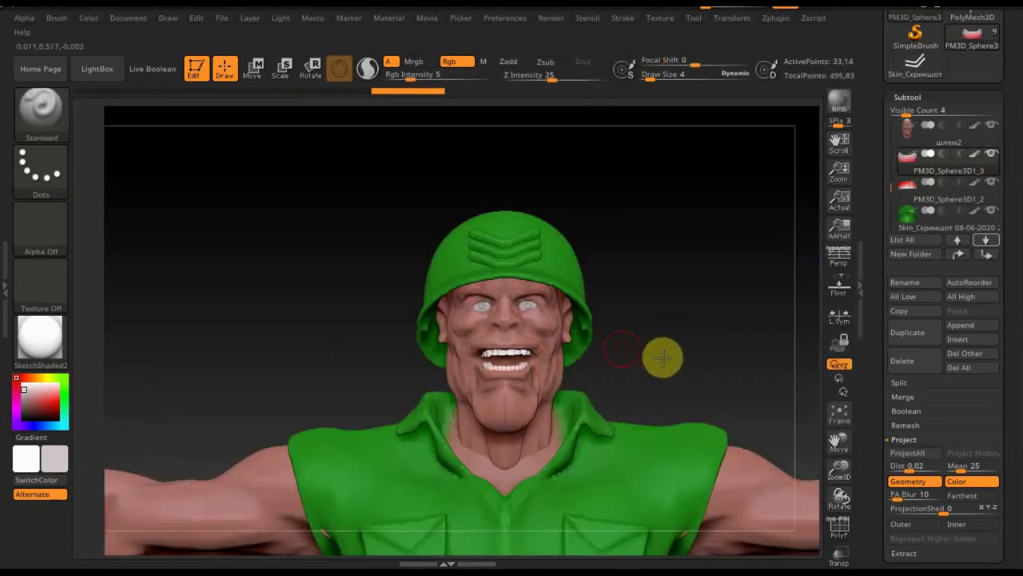
pyautogui.moveTo(663, 357); pyautogui.dragTo(674, 354)
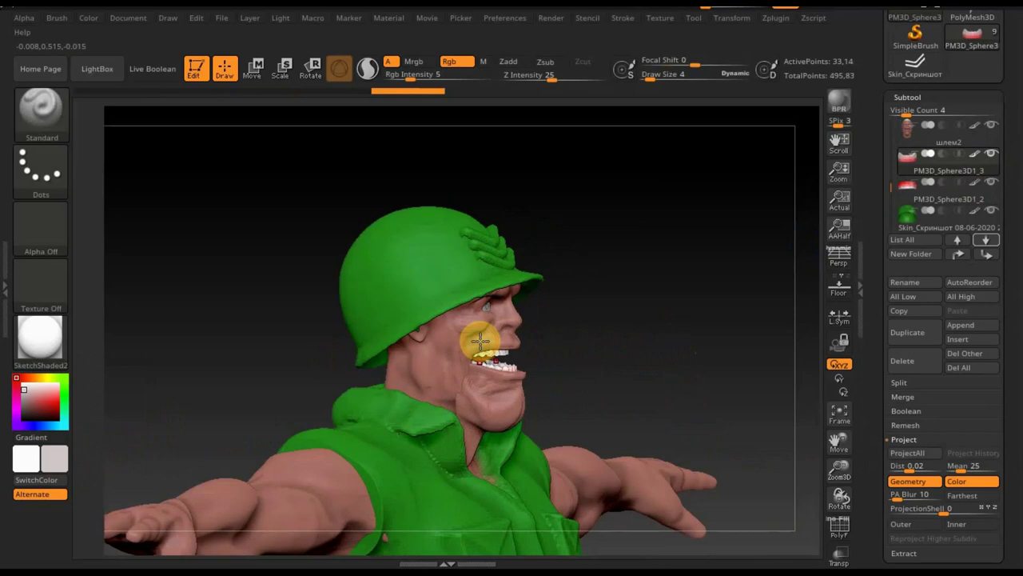
pyautogui.moveTo(621, 251)
pyautogui.mouseDown()
pyautogui.moveTo(647, 245)
pyautogui.moveTo(644, 279)
pyautogui.mouseUp()
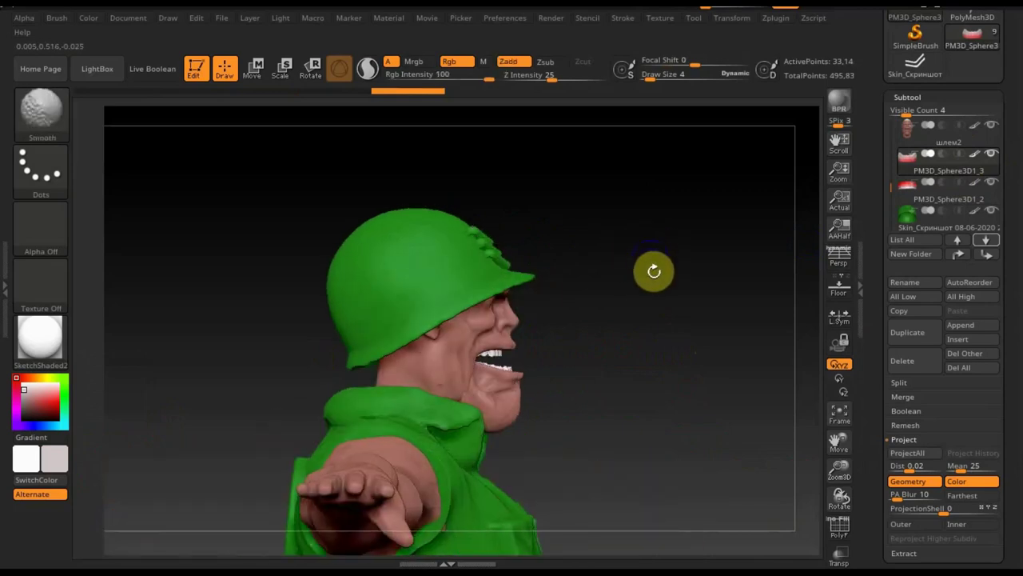
pyautogui.click(914, 229)
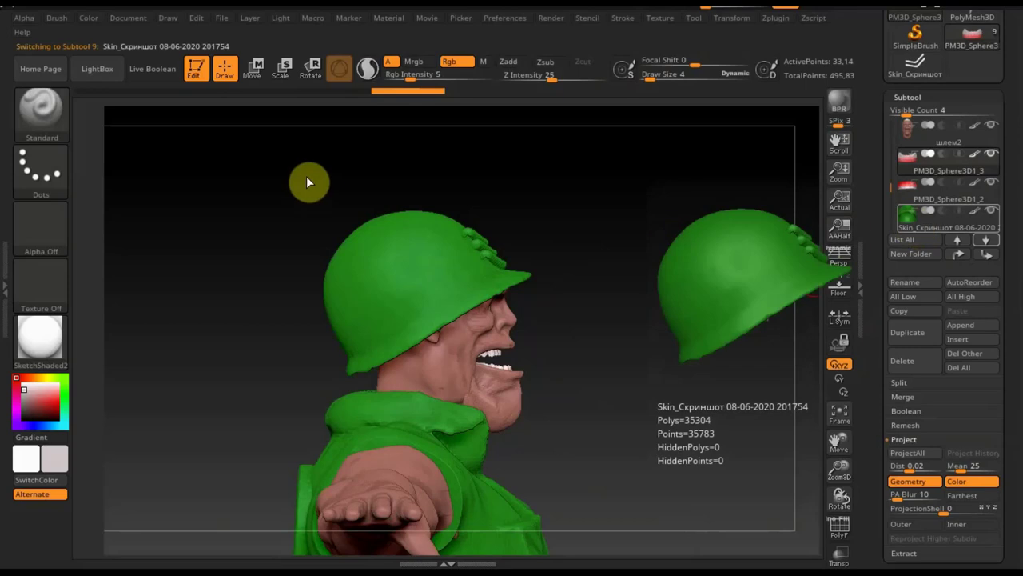
# Shift, slightly shrink and lower the helmet with the Move gizmo, then return to Draw
pyautogui.click(256, 72)
pyautogui.moveTo(482, 203); pyautogui.dragTo(486, 206)
pyautogui.press('y')
pyautogui.moveTo(603, 249); pyautogui.dragTo(539, 252)
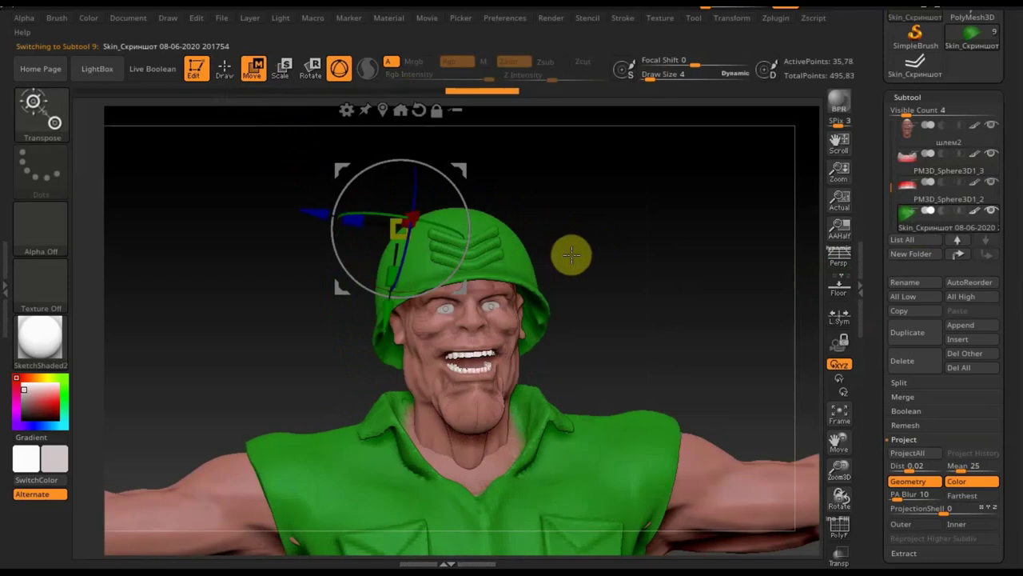
pyautogui.moveTo(393, 218); pyautogui.dragTo(395, 220)
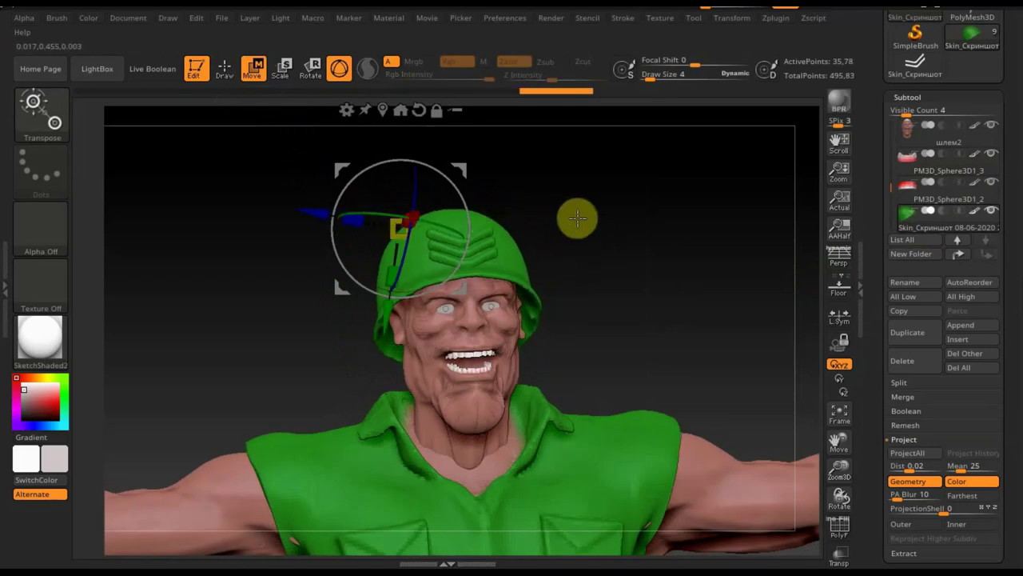
pyautogui.moveTo(624, 216); pyautogui.dragTo(628, 216)
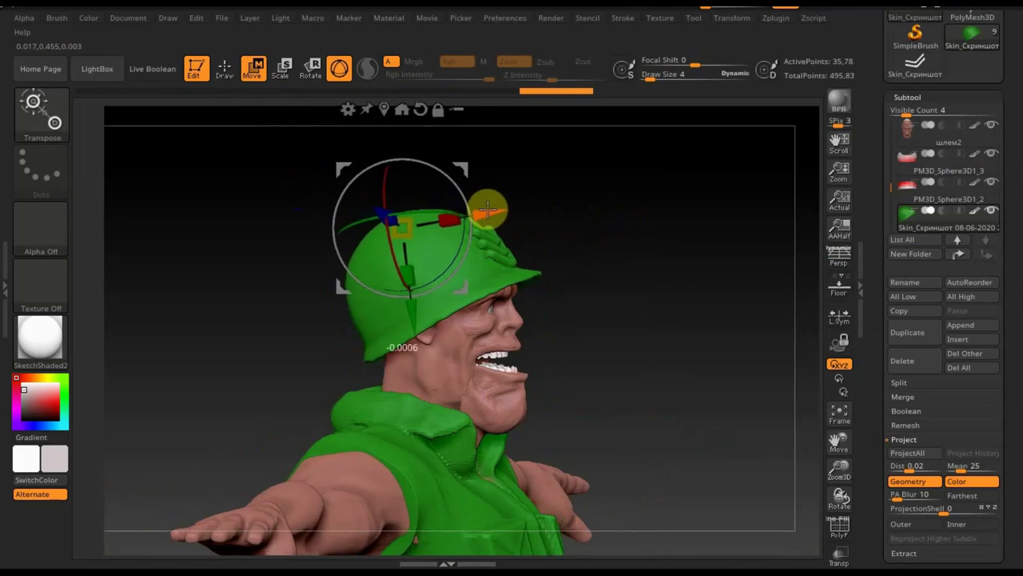
pyautogui.moveTo(483, 208); pyautogui.dragTo(487, 206)
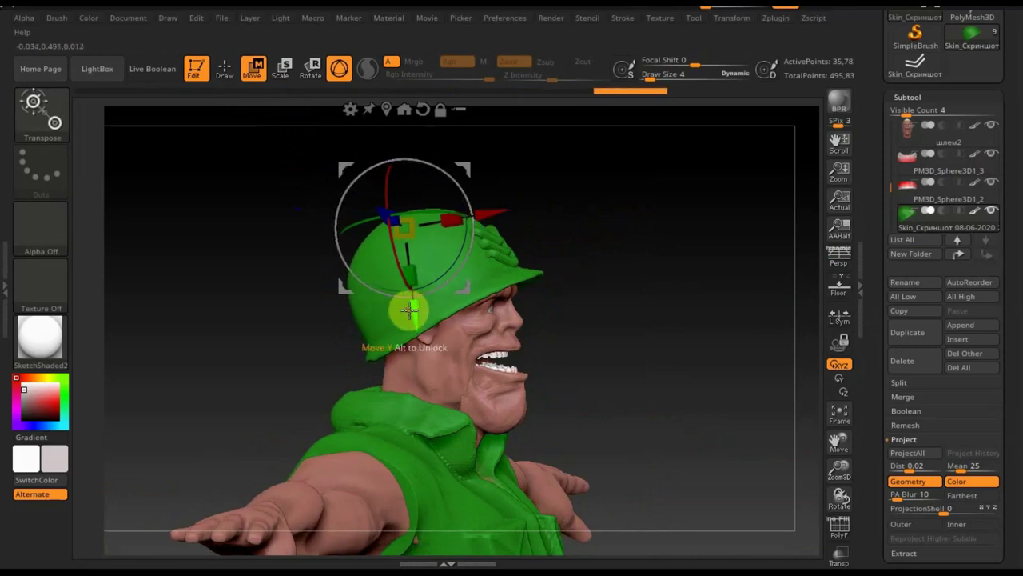
pyautogui.moveTo(418, 310); pyautogui.dragTo(418, 316)
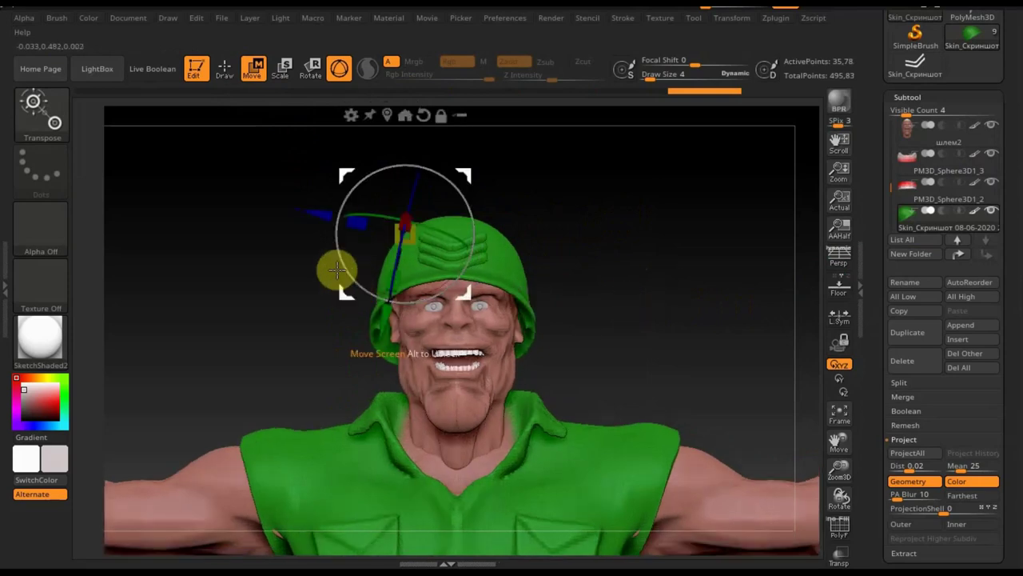
pyautogui.moveTo(318, 216); pyautogui.dragTo(321, 215)
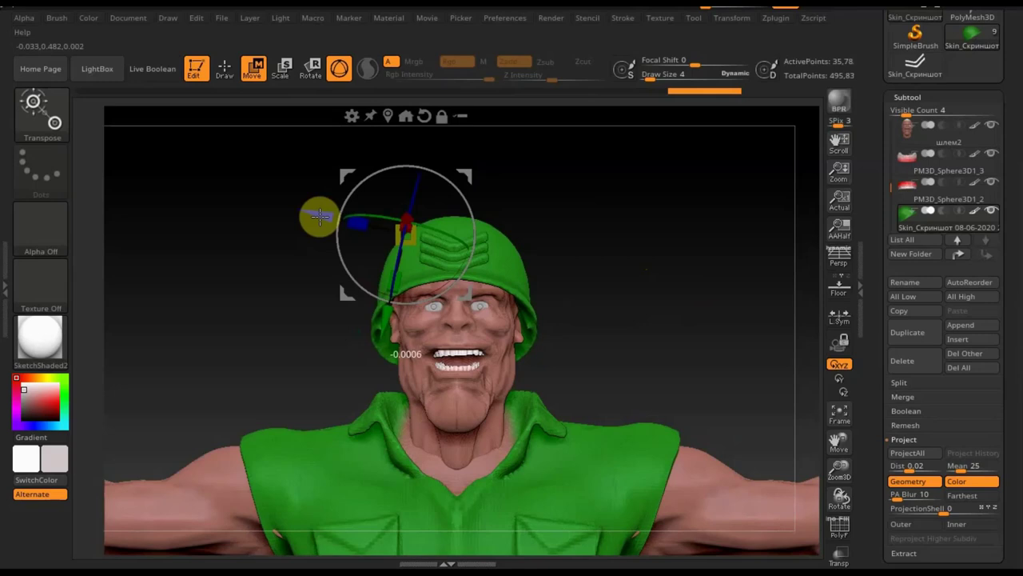
pyautogui.click(227, 69)
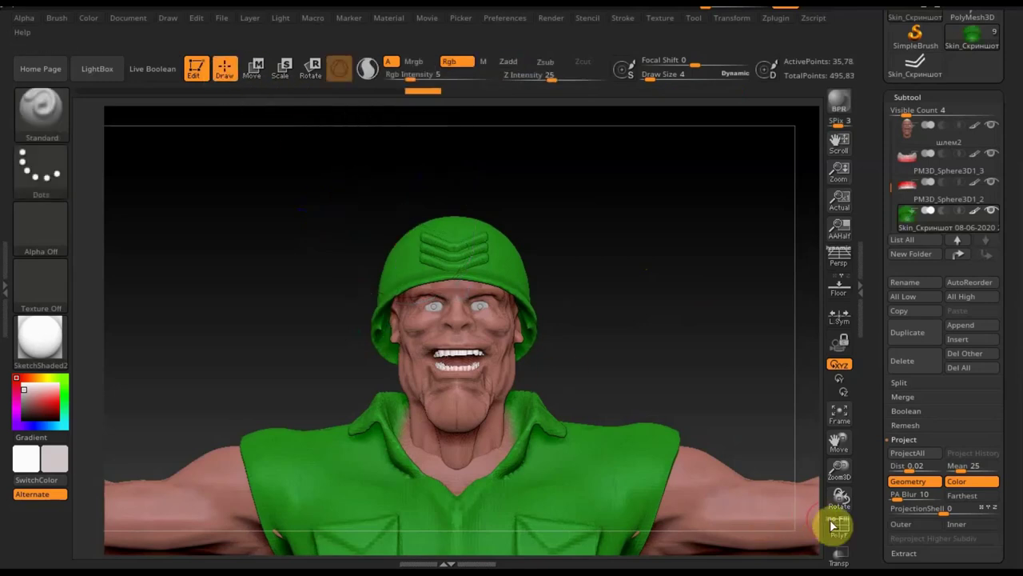
# Hide the helmet shell except its chevron using polyframe, then zoom out to the upper body
pyautogui.click(849, 534)
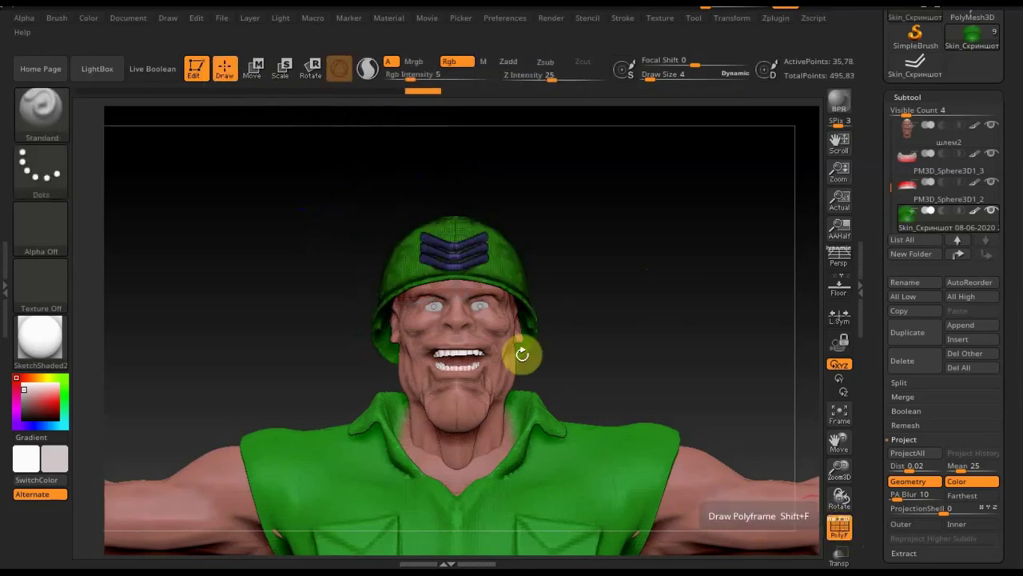
pyautogui.hotkey('ctrl', 'shift')
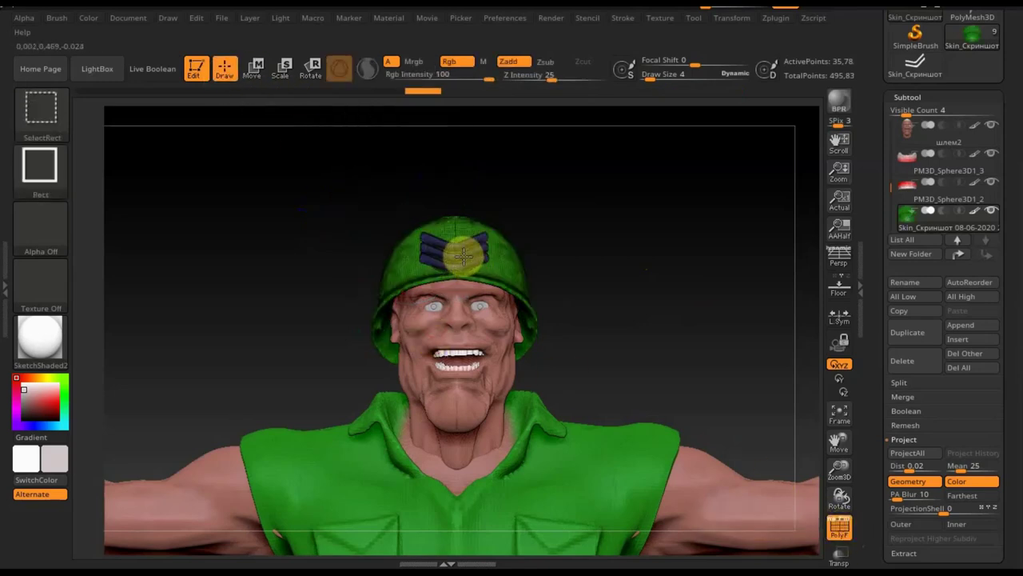
pyautogui.keyDown('ctrl'); pyautogui.keyDown('shift'); pyautogui.click(463, 255); pyautogui.keyUp('shift'); pyautogui.keyUp('ctrl')
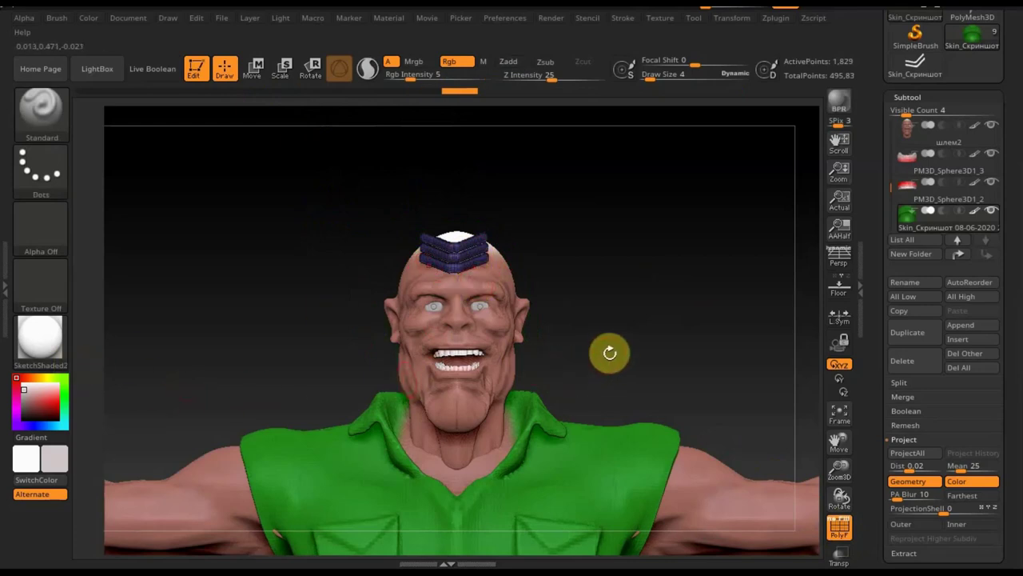
pyautogui.moveTo(611, 355)
pyautogui.keyDown('ctrl'); pyautogui.mouseDown(button='right')
pyautogui.moveTo(573, 167)
pyautogui.moveTo(546, 382)
pyautogui.moveTo(515, 450)
pyautogui.mouseUp(button='right'); pyautogui.keyUp('ctrl')
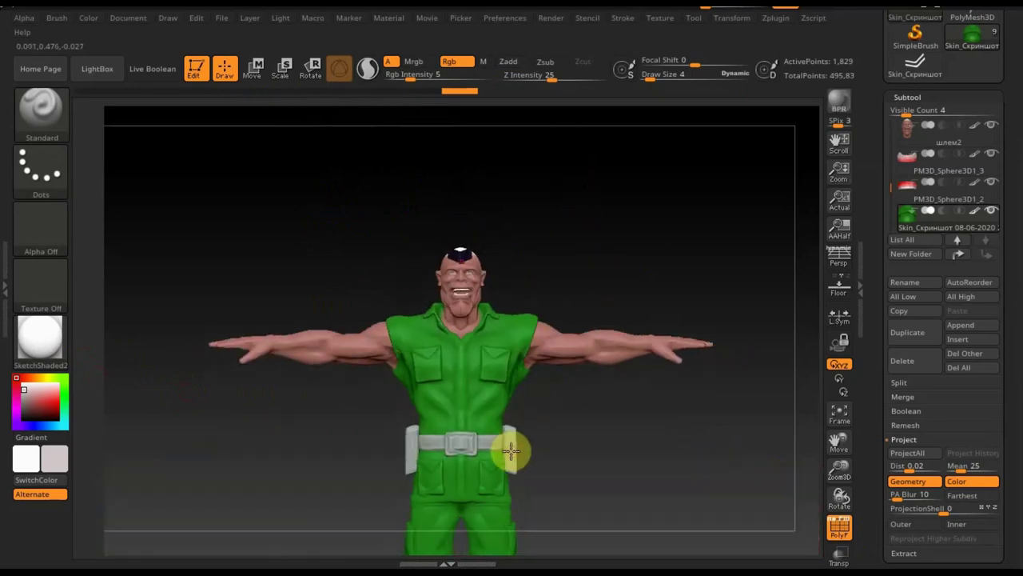
# Sample the belt grey with C, set Rgb Intensity to 45, and inspect the head's chevron
pyautogui.press('c')
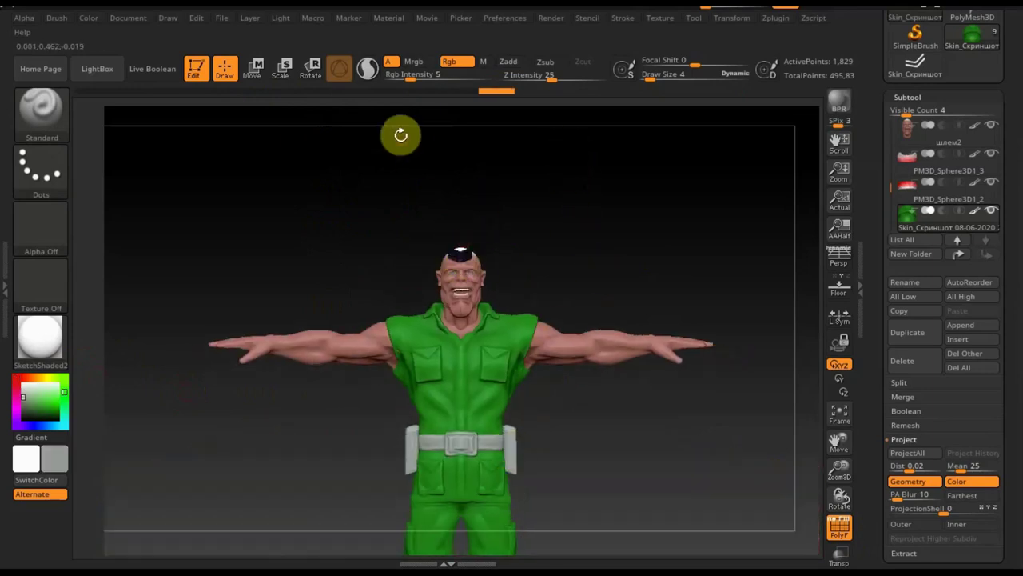
pyautogui.click(410, 72)
pyautogui.moveTo(445, 78); pyautogui.dragTo(459, 117)
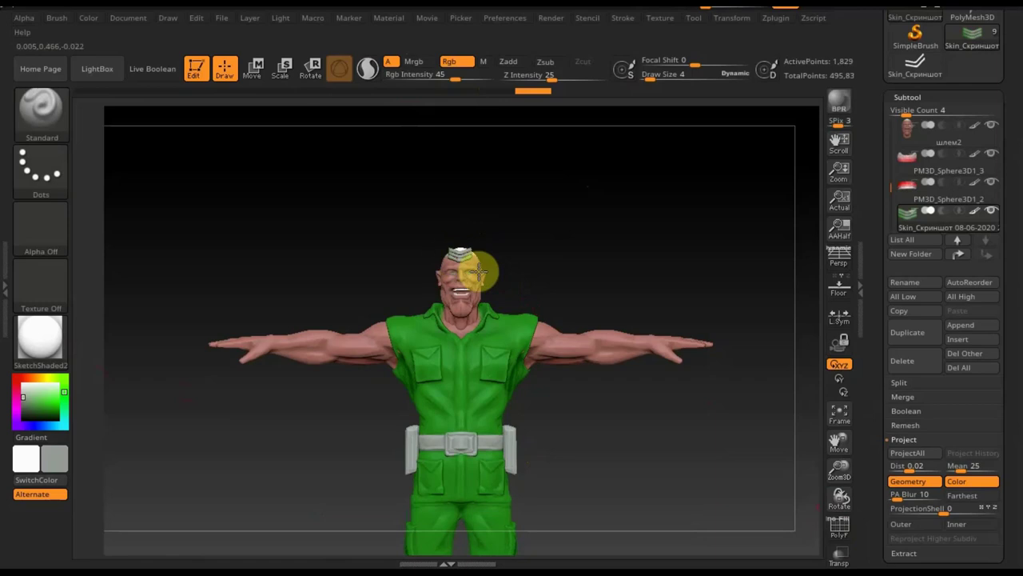
pyautogui.moveTo(570, 232)
pyautogui.keyDown('ctrl'); pyautogui.mouseDown(button='right')
pyautogui.moveTo(594, 400)
pyautogui.moveTo(568, 352)
pyautogui.mouseUp(button='right'); pyautogui.keyUp('ctrl')
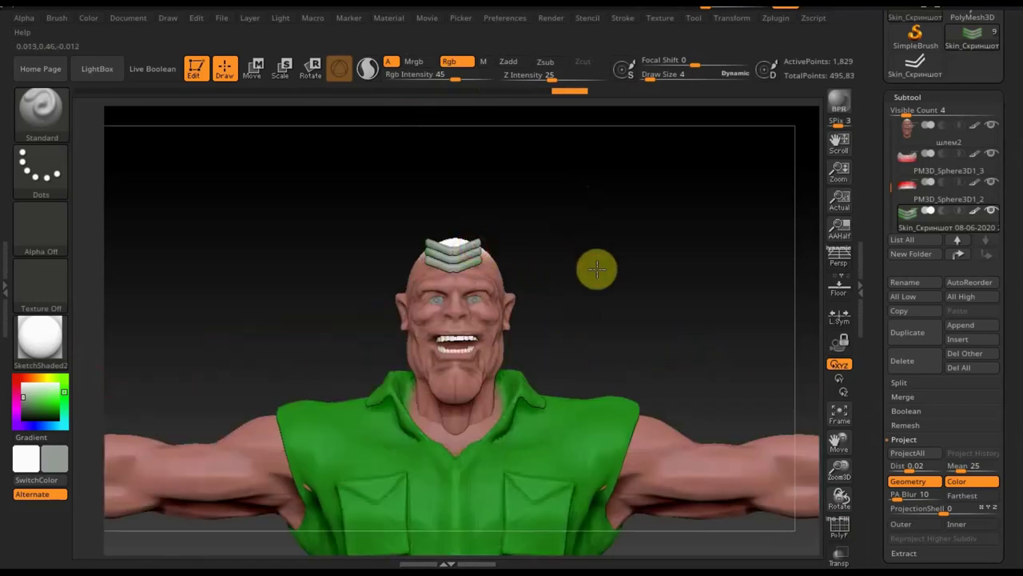
pyautogui.moveTo(600, 272); pyautogui.dragTo(512, 238, button='right')
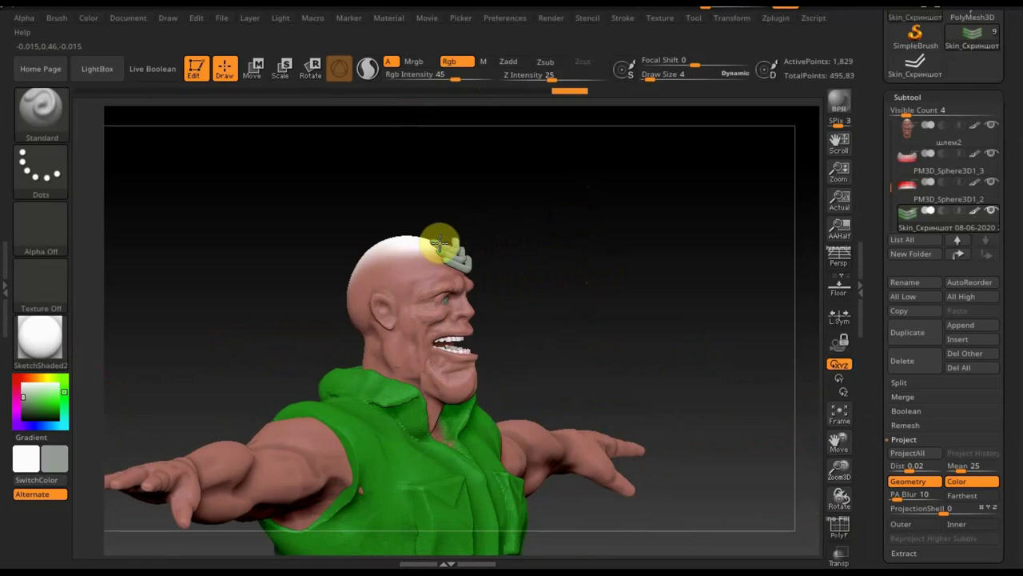
pyautogui.moveTo(532, 263)
pyautogui.mouseDown(button='right')
pyautogui.moveTo(610, 268)
pyautogui.moveTo(409, 280)
pyautogui.mouseUp(button='right')
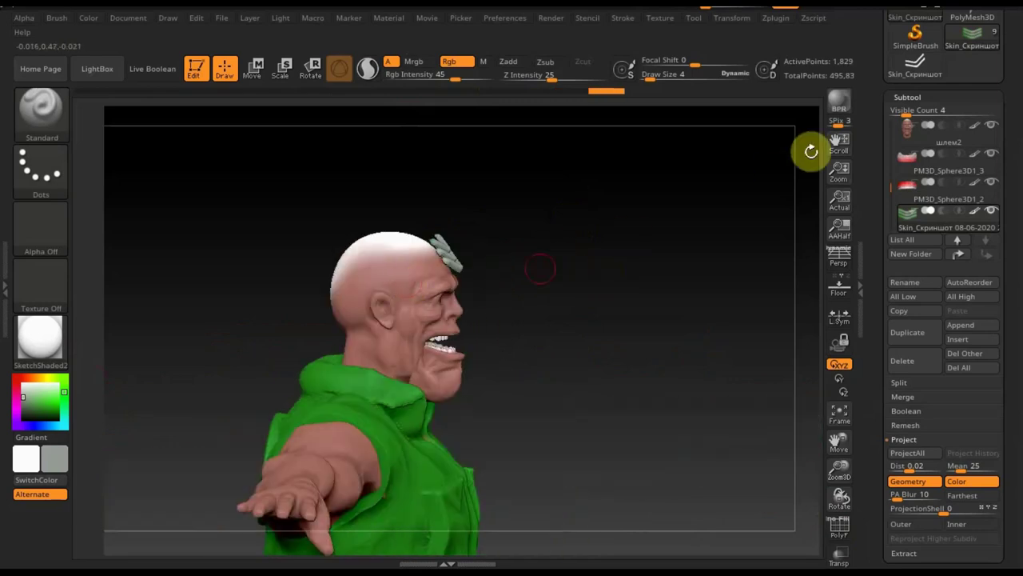
# On the head subtool, sample the face skin tone and paint the pale cranium at Draw Size 15
pyautogui.press('n')
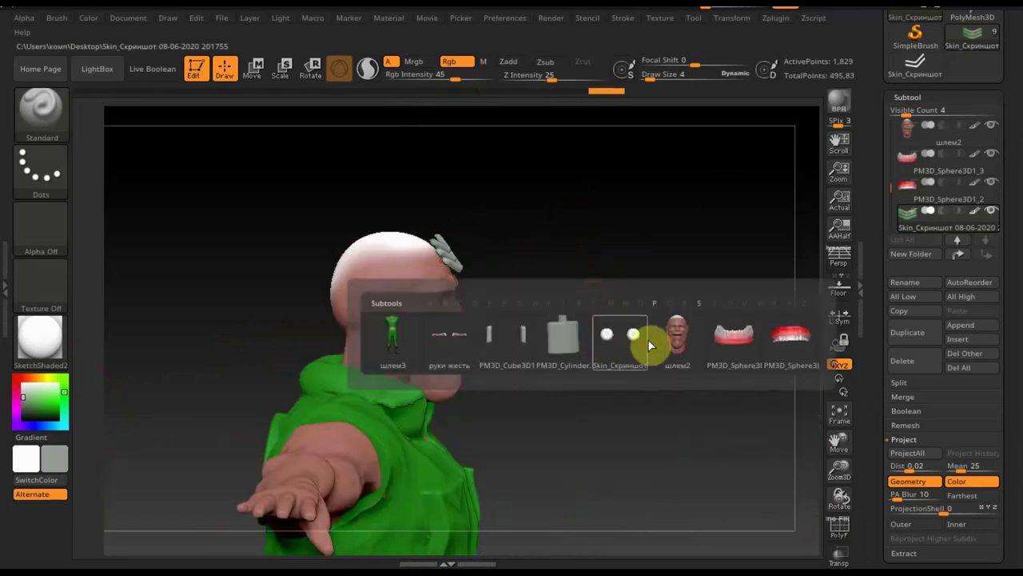
pyautogui.click(676, 341)
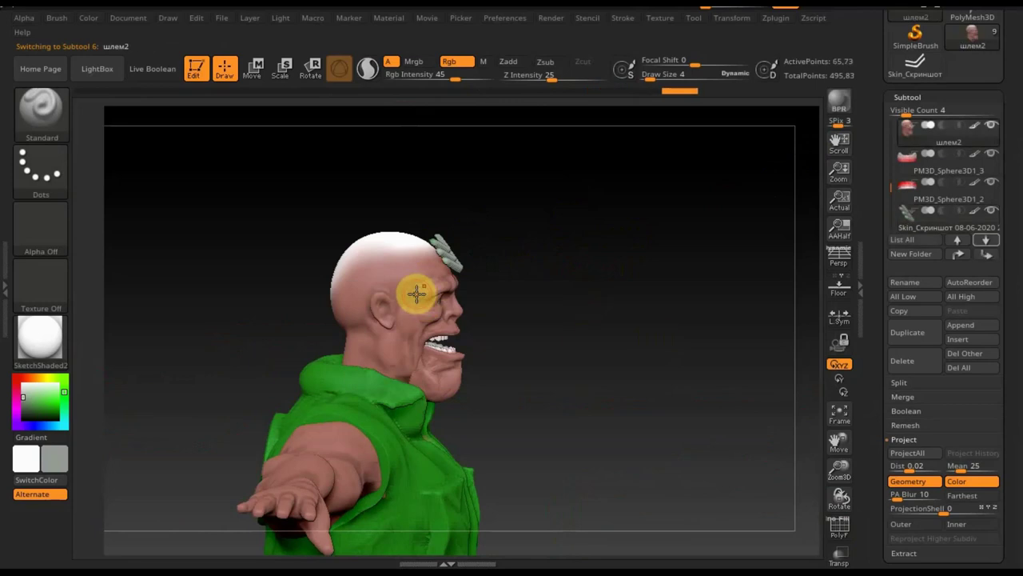
pyautogui.press('c')
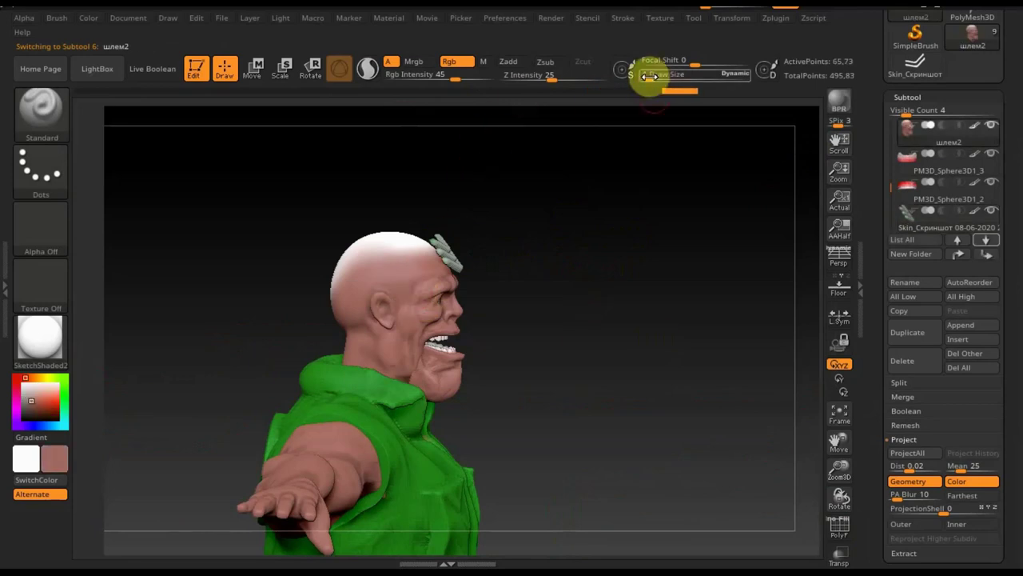
pyautogui.moveTo(649, 76); pyautogui.dragTo(646, 76)
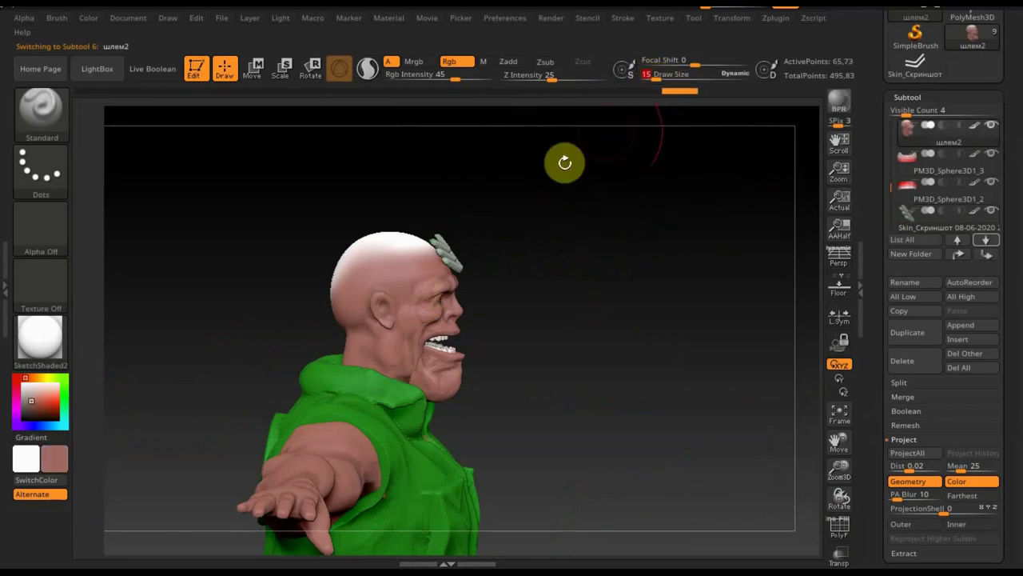
pyautogui.moveTo(439, 217); pyautogui.dragTo(320, 312)
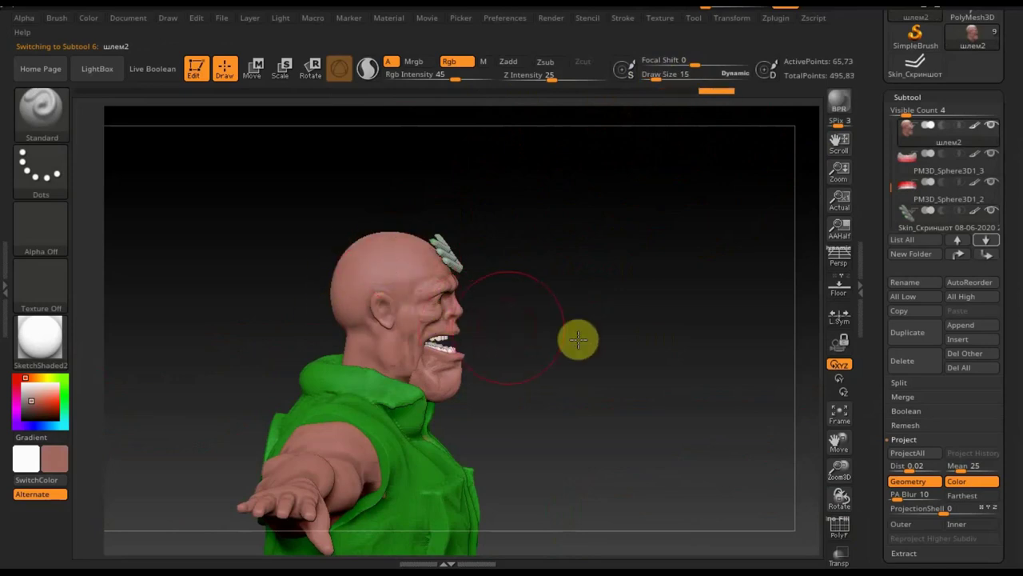
pyautogui.moveTo(578, 340); pyautogui.dragTo(418, 279)
pyautogui.moveTo(520, 318)
pyautogui.mouseDown()
pyautogui.moveTo(559, 315)
pyautogui.moveTo(605, 279)
pyautogui.moveTo(605, 258)
pyautogui.moveTo(657, 318)
pyautogui.moveTo(603, 315)
pyautogui.moveTo(639, 277)
pyautogui.mouseUp()
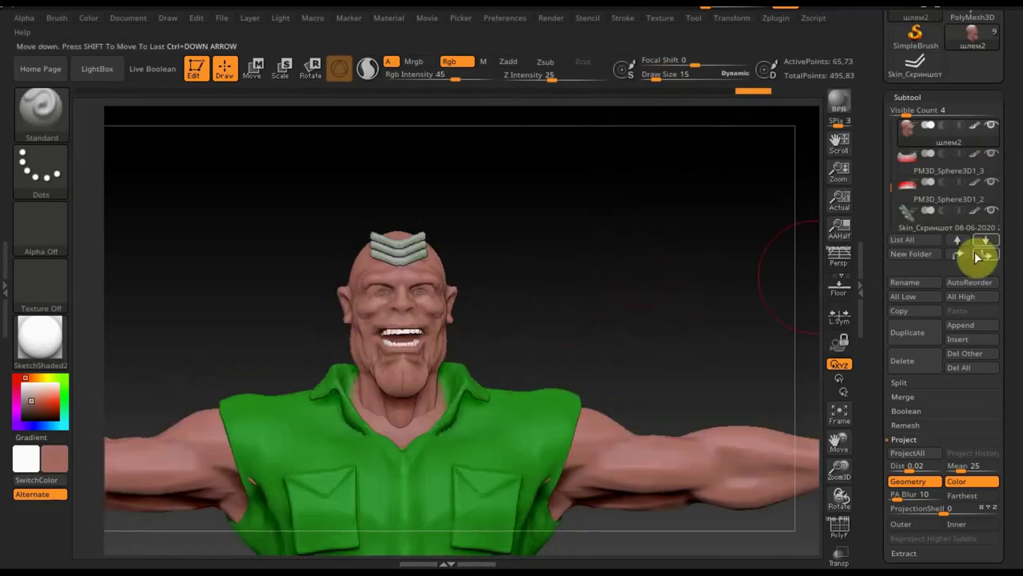
# Select the chevron subtool and unhide the green helmet over the head
pyautogui.press(',')
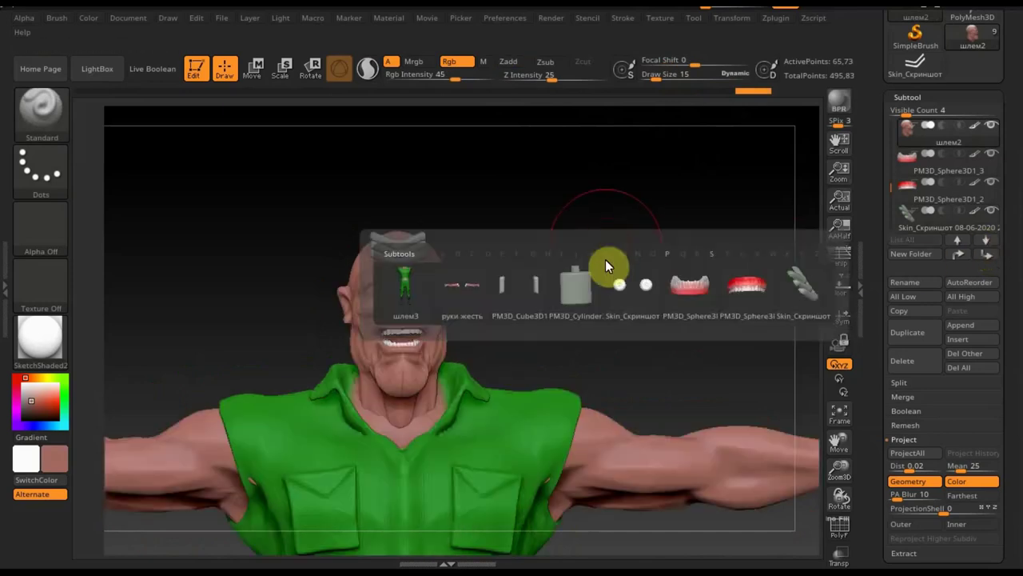
pyautogui.click(747, 286)
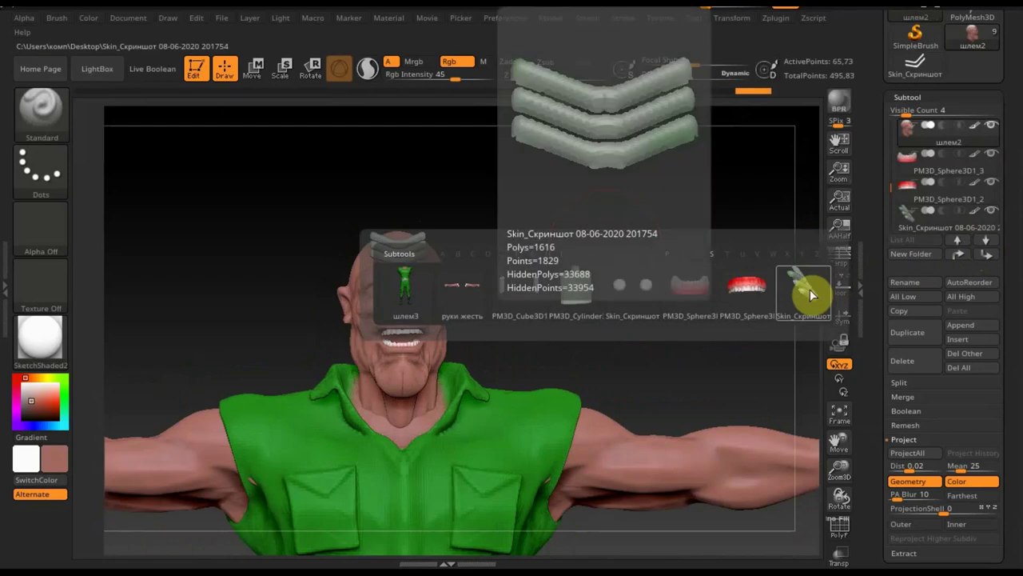
pyautogui.click(810, 289)
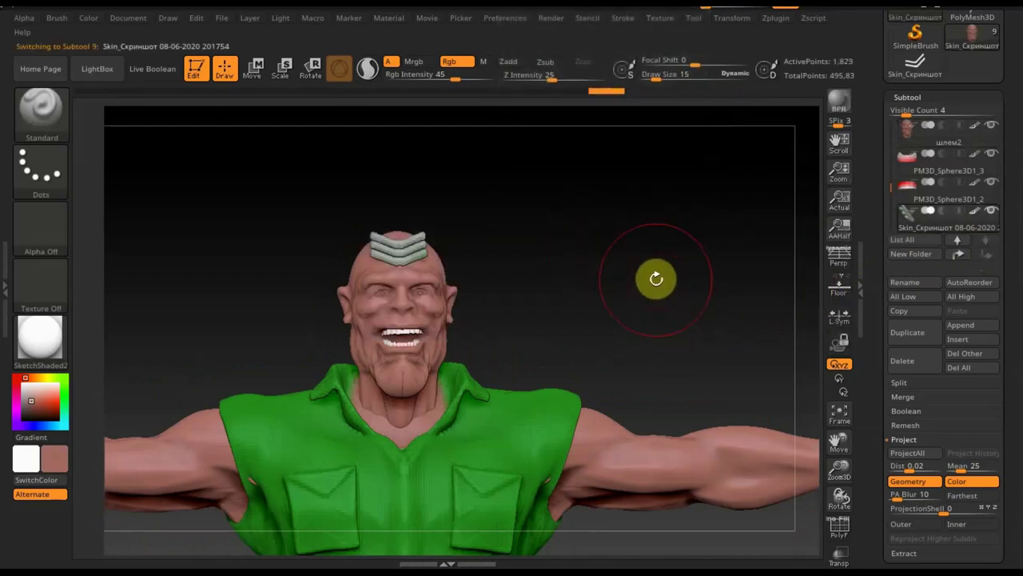
pyautogui.keyDown('ctrl'); pyautogui.keyDown('shift'); pyautogui.click(654, 278); pyautogui.keyUp('shift'); pyautogui.keyUp('ctrl')
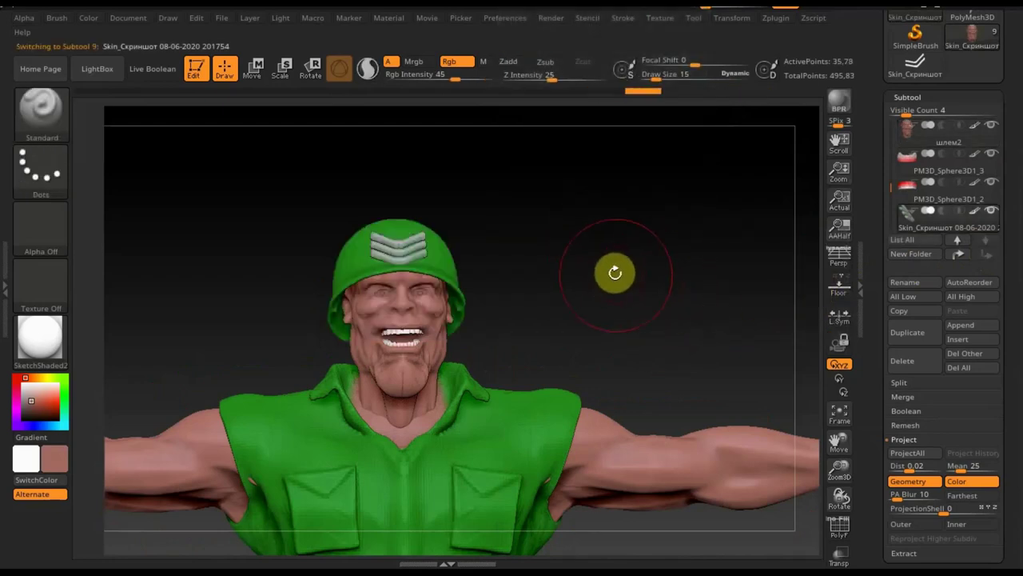
pyautogui.moveTo(609, 277); pyautogui.dragTo(612, 279)
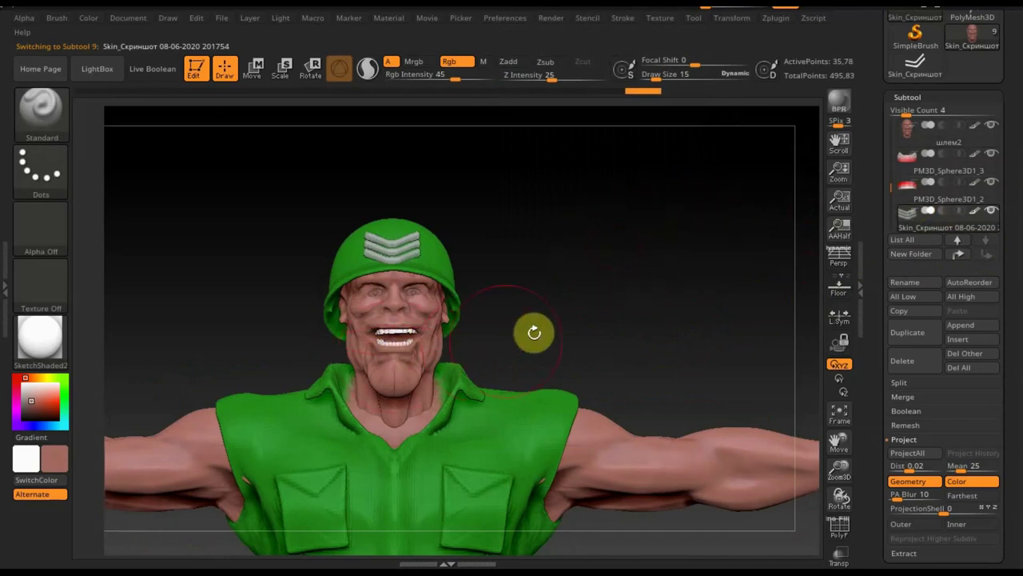
# Switch to the eyeball subtool, zoom in on the face, and set Draw Size to 1
pyautogui.press('n')
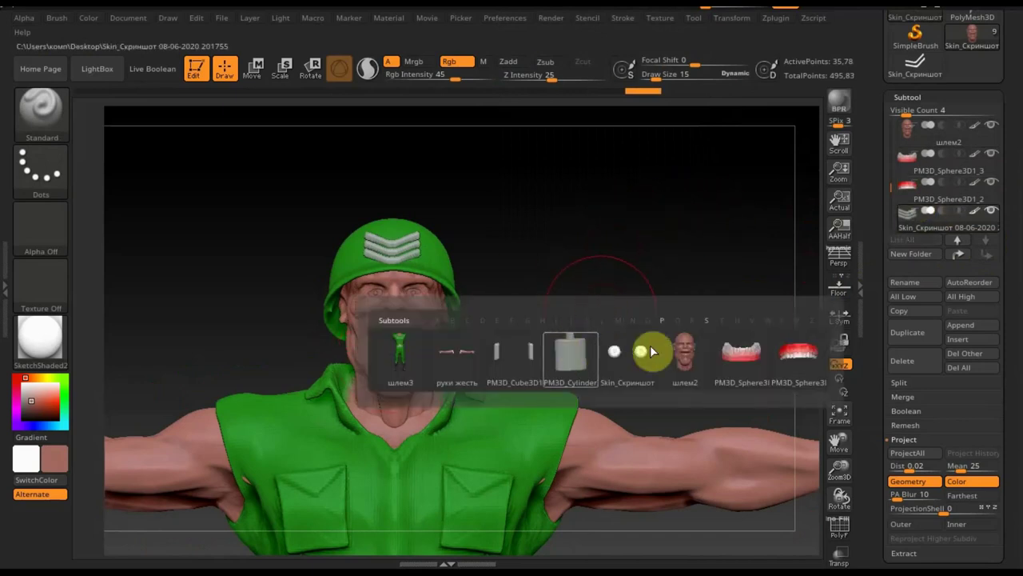
pyautogui.click(650, 350)
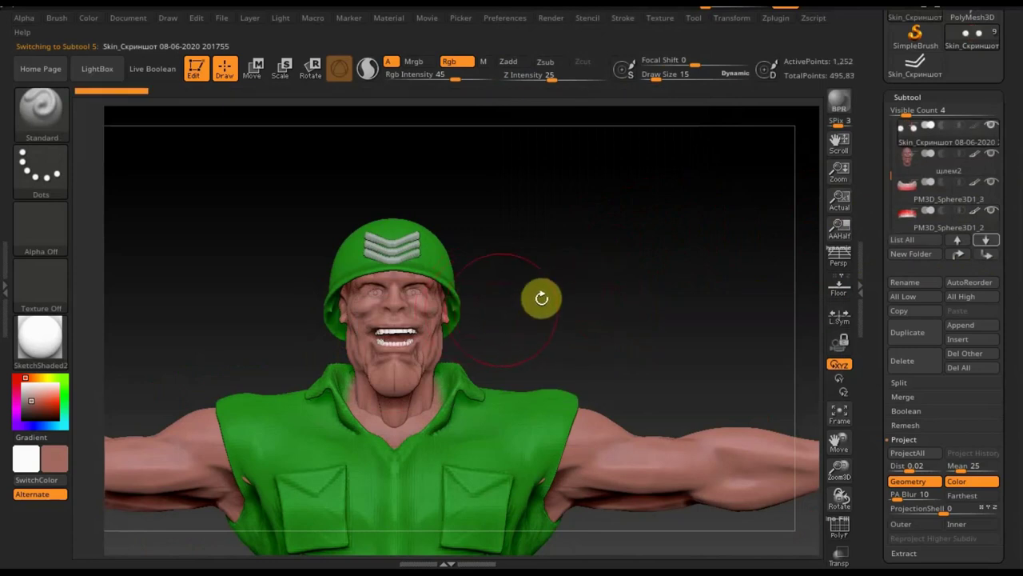
pyautogui.keyDown('alt'); pyautogui.moveTo(582, 304); pyautogui.dragTo(624, 384); pyautogui.keyUp('alt')
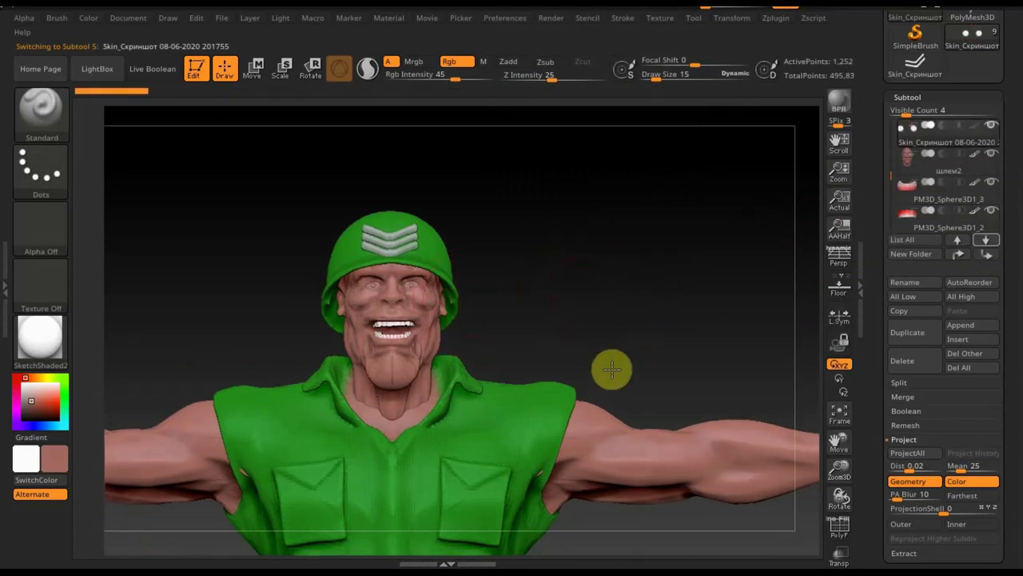
pyautogui.click(656, 76)
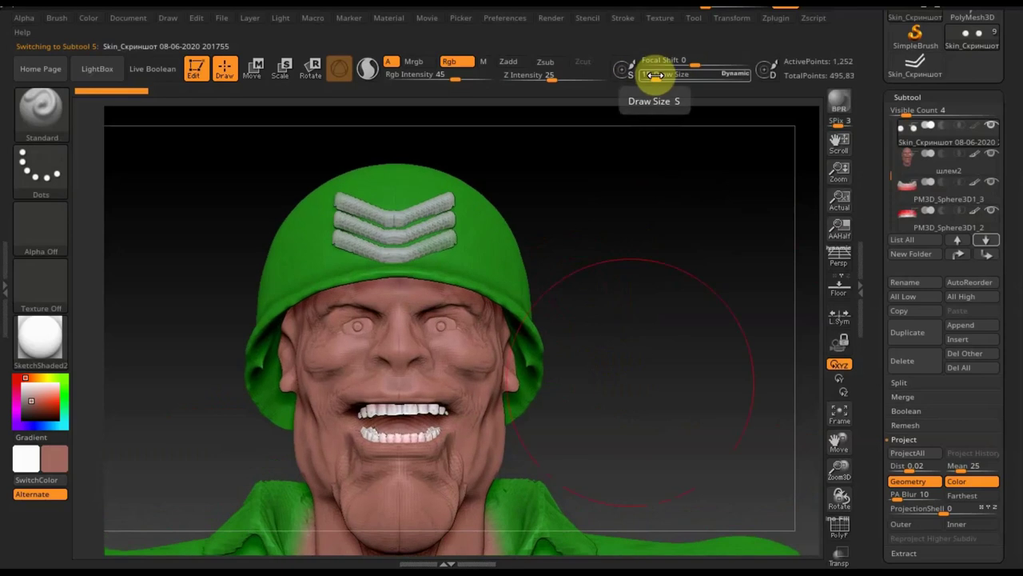
pyautogui.moveTo(656, 75); pyautogui.dragTo(646, 75)
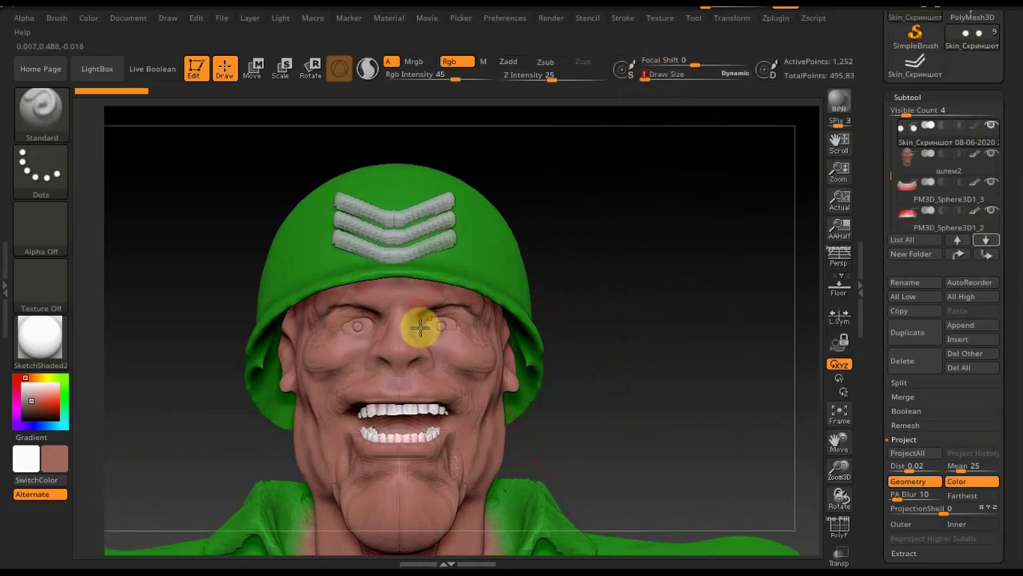
# Solo the eyeball subtool, fill it white, and set Draw Size to 15
pyautogui.keyDown('shift'); pyautogui.click(992, 125); pyautogui.keyUp('shift')
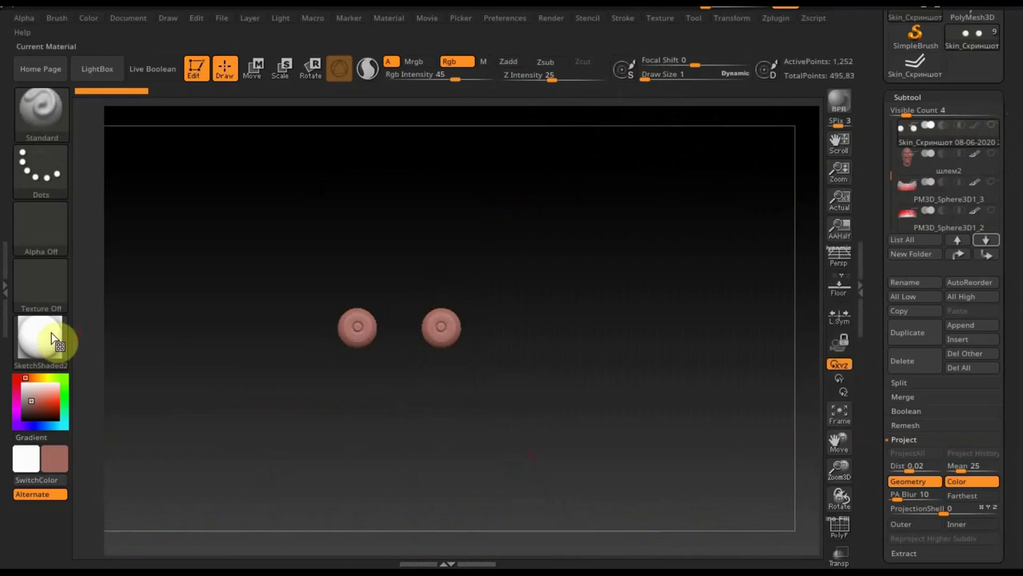
pyautogui.click(23, 390)
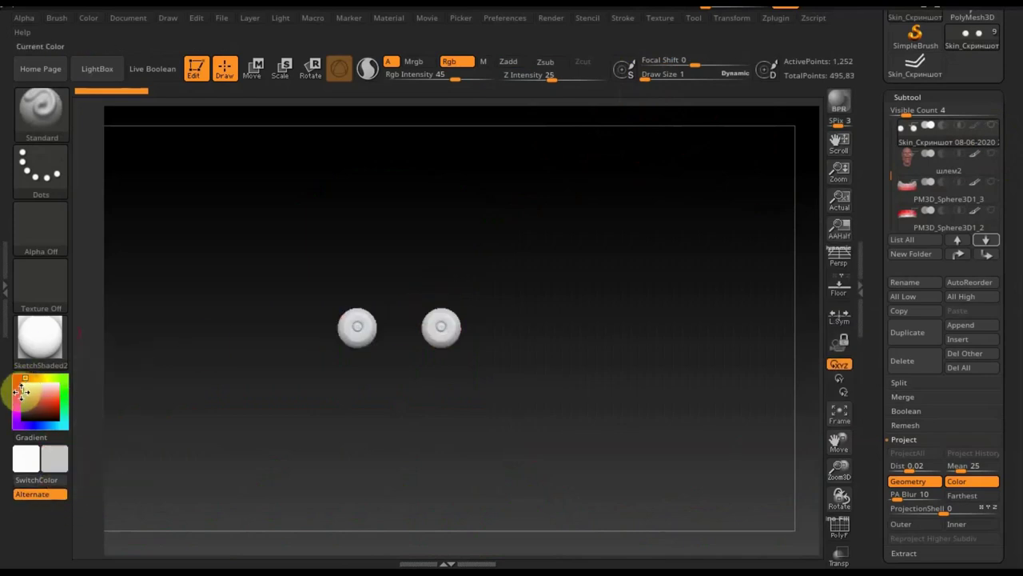
pyautogui.moveTo(646, 74); pyautogui.dragTo(653, 82)
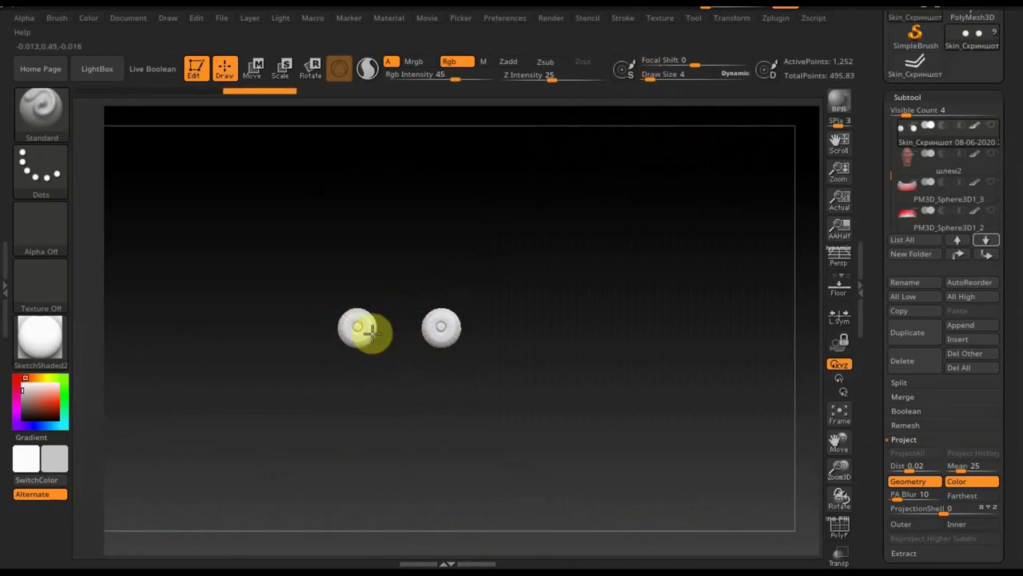
pyautogui.moveTo(437, 386); pyautogui.dragTo(536, 402)
pyautogui.moveTo(325, 329)
pyautogui.mouseDown()
pyautogui.moveTo(282, 336)
pyautogui.moveTo(489, 374)
pyautogui.mouseUp()
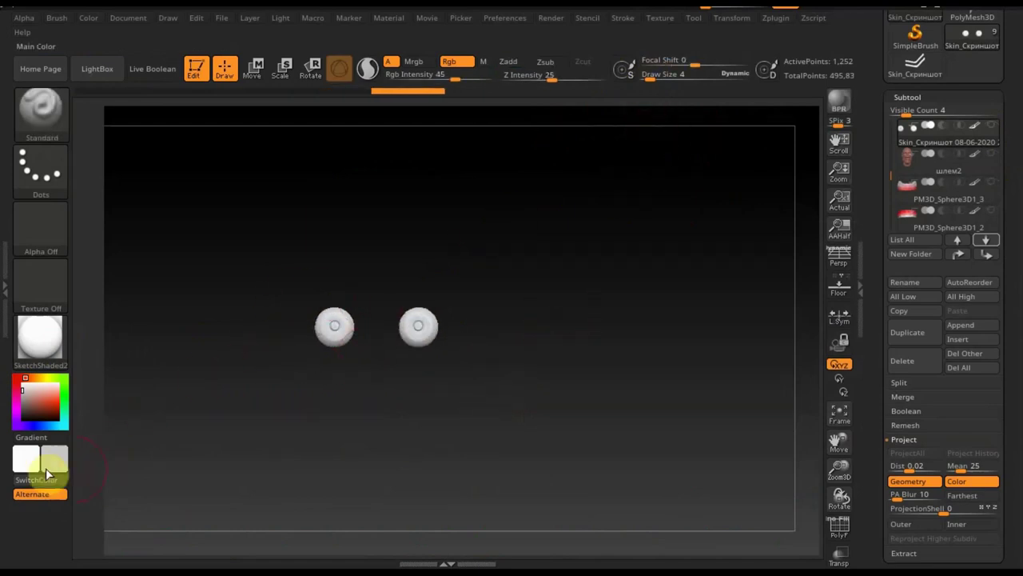
# Paint bright green irises on both eyeball fronts with a smaller brush
pyautogui.moveTo(48, 411); pyautogui.dragTo(90, 406)
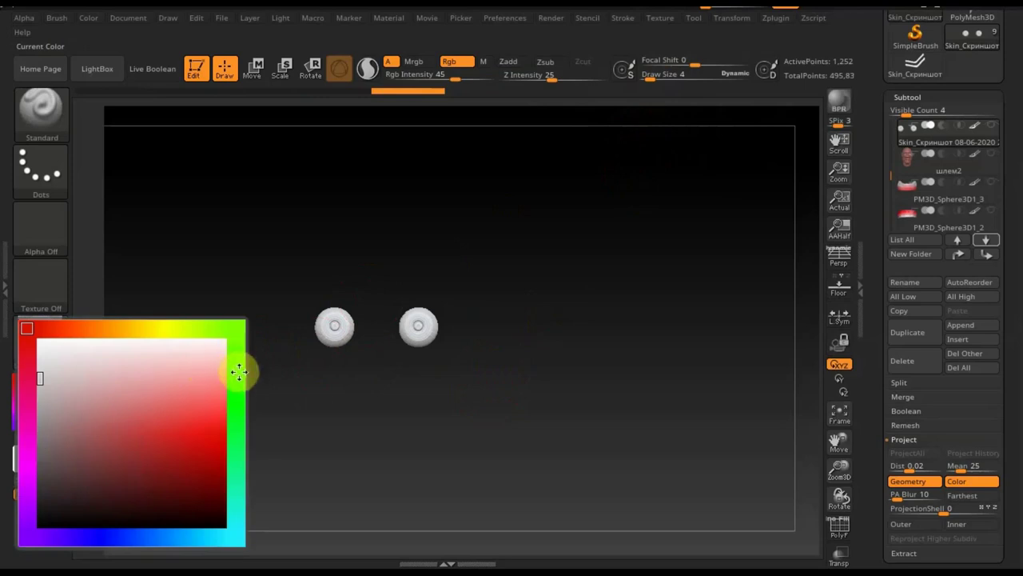
pyautogui.moveTo(239, 372); pyautogui.dragTo(235, 366)
pyautogui.moveTo(434, 432)
pyautogui.mouseDown()
pyautogui.moveTo(432, 423)
pyautogui.moveTo(530, 555)
pyautogui.mouseUp()
pyautogui.moveTo(651, 76); pyautogui.dragTo(646, 78)
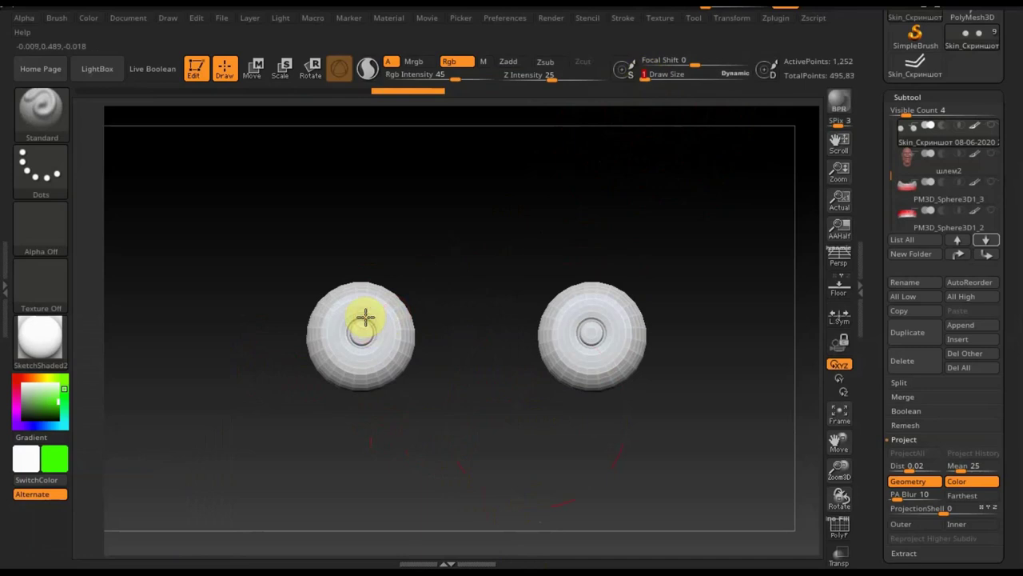
pyautogui.moveTo(336, 332)
pyautogui.mouseDown()
pyautogui.moveTo(354, 344)
pyautogui.moveTo(381, 332)
pyautogui.mouseUp()
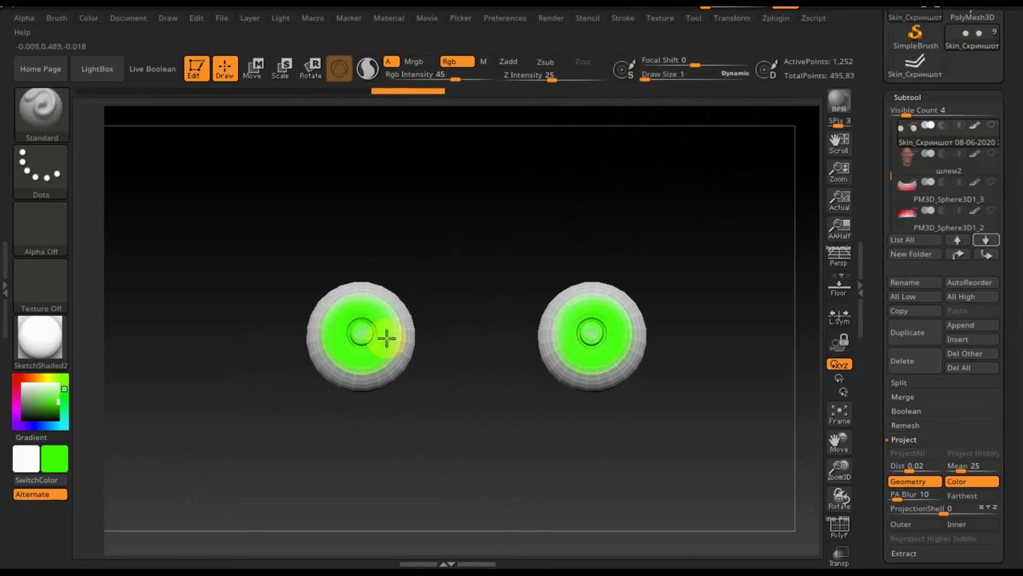
# Turn Solo off so the face and helmet show around the eyes again
pyautogui.keyDown('shift'); pyautogui.click(984, 148); pyautogui.keyUp('shift')
pyautogui.click(988, 137)
pyautogui.keyDown('shift'); pyautogui.click(992, 132); pyautogui.keyUp('shift')
pyautogui.keyDown('shift'); pyautogui.click(992, 132); pyautogui.keyUp('shift')
pyautogui.keyDown('shift'); pyautogui.click(991, 134); pyautogui.keyUp('shift')
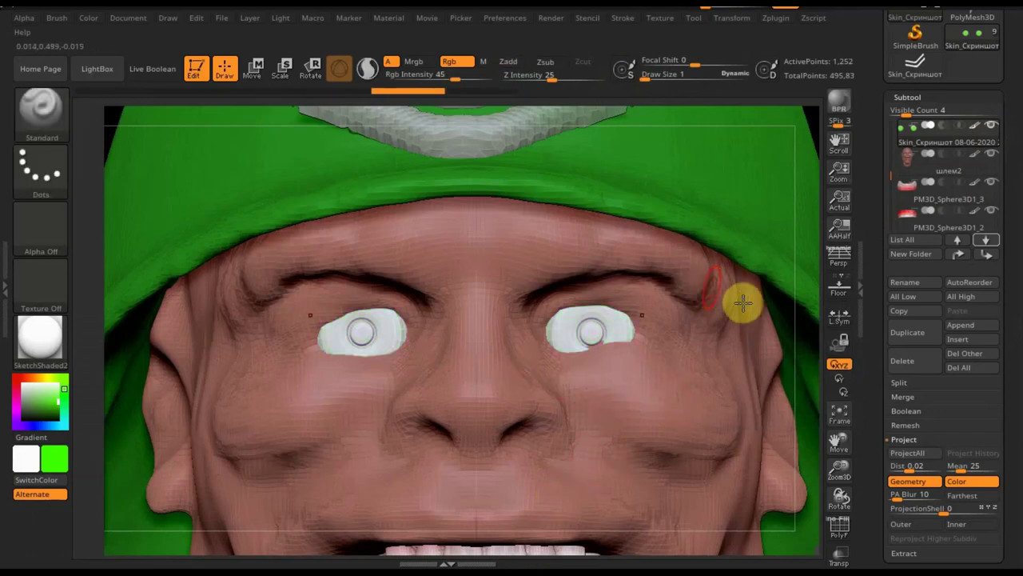
# Paint near-black pupils into the centres of both green irises
pyautogui.click(646, 75)
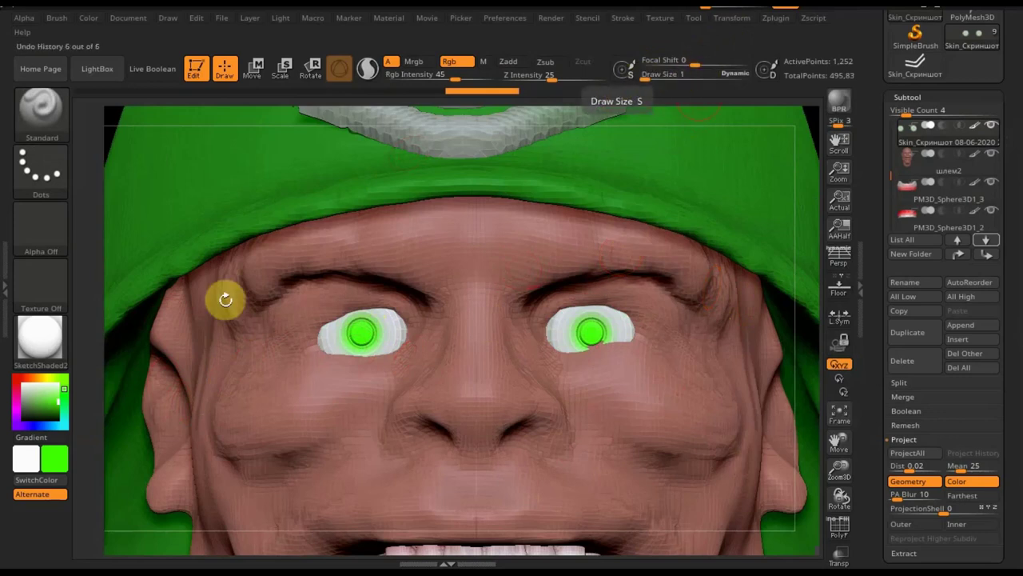
pyautogui.moveTo(55, 472); pyautogui.dragTo(38, 496)
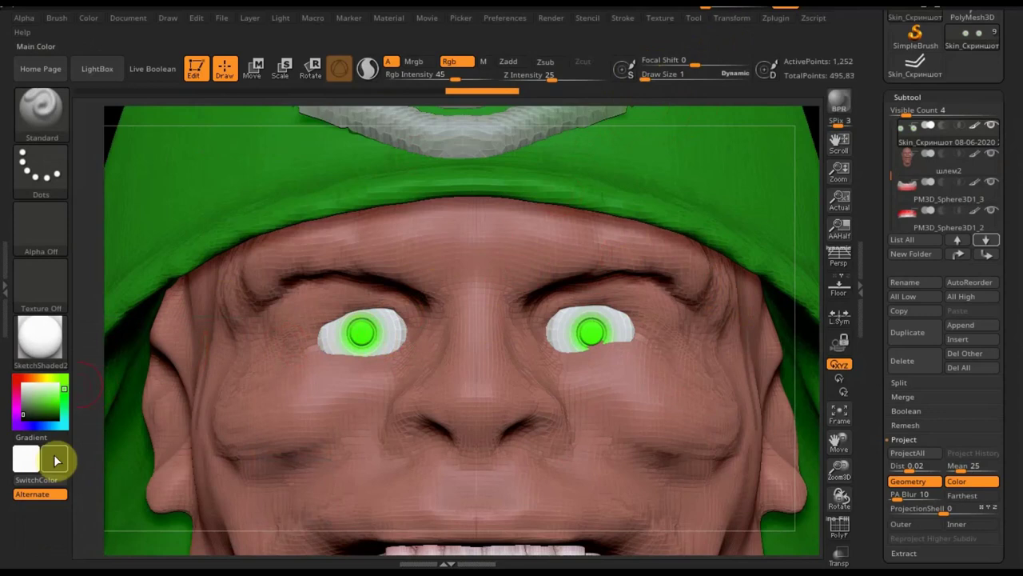
pyautogui.click(55, 460)
pyautogui.moveTo(56, 454); pyautogui.dragTo(44, 514)
pyautogui.click(361, 332)
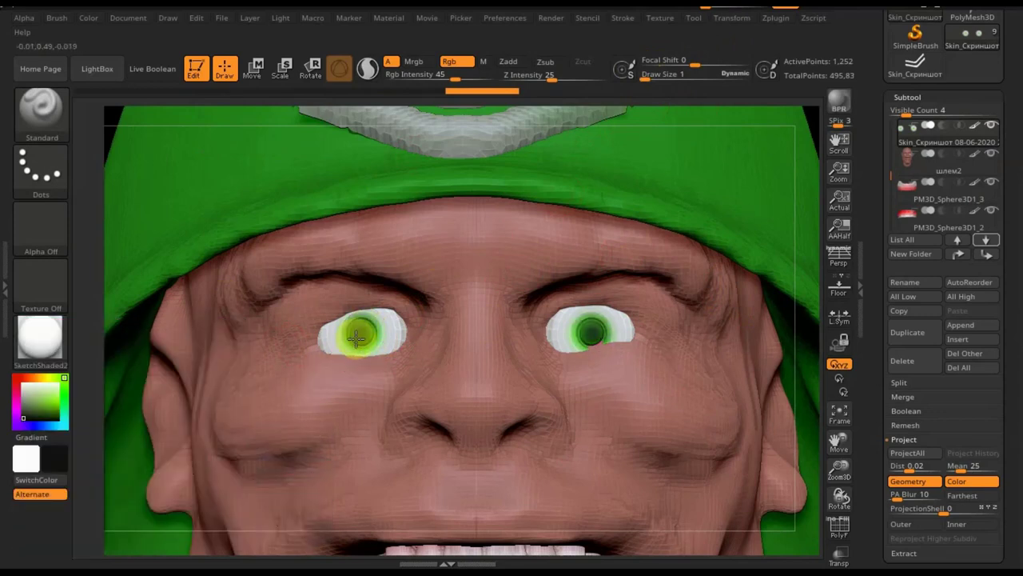
pyautogui.click(373, 361)
pyautogui.click(413, 337)
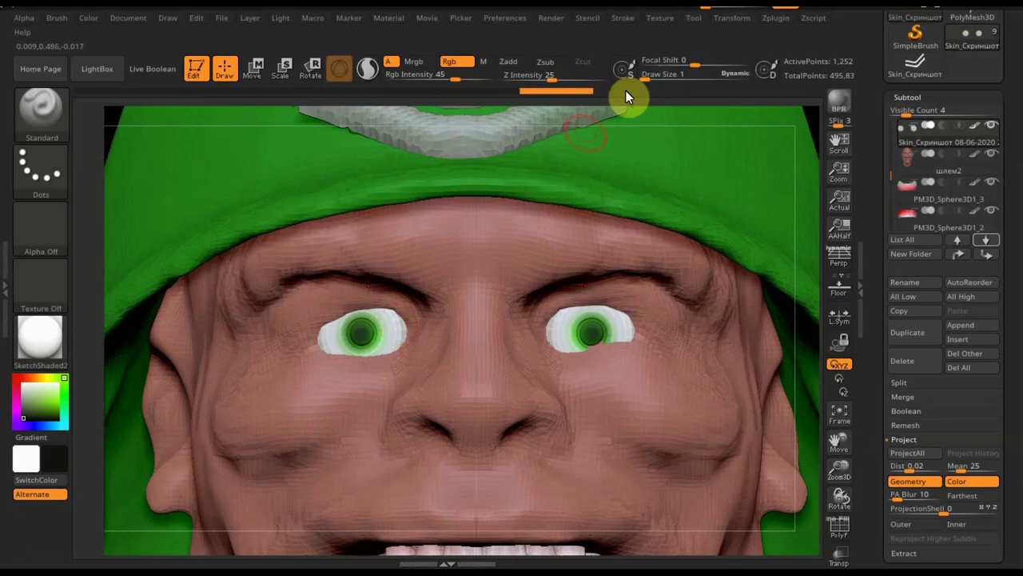
# Swap the main and secondary colours, toggle PolyF, and frame the whole soldier
pyautogui.moveTo(40, 337)
pyautogui.click(40, 479)
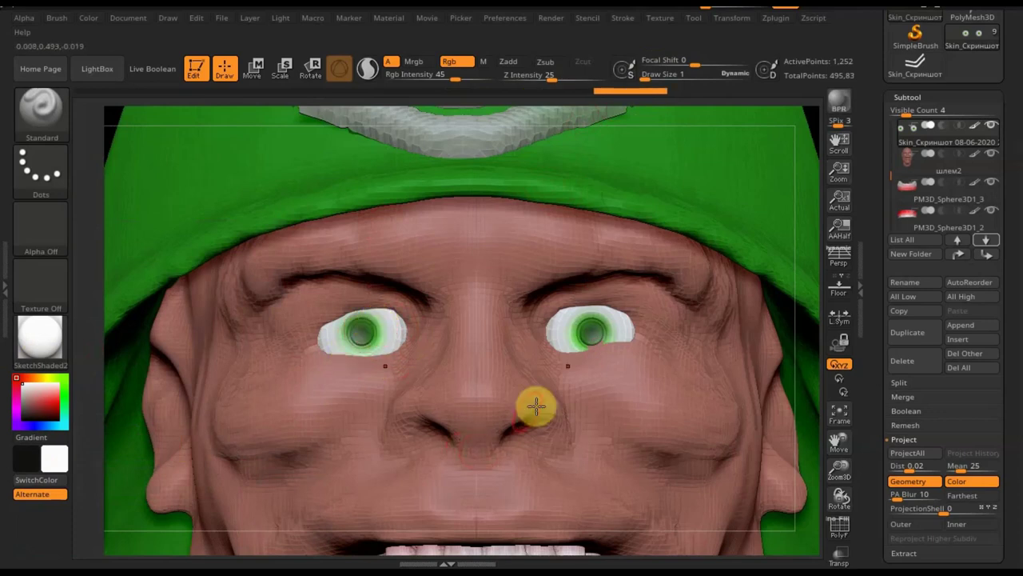
pyautogui.click(840, 534)
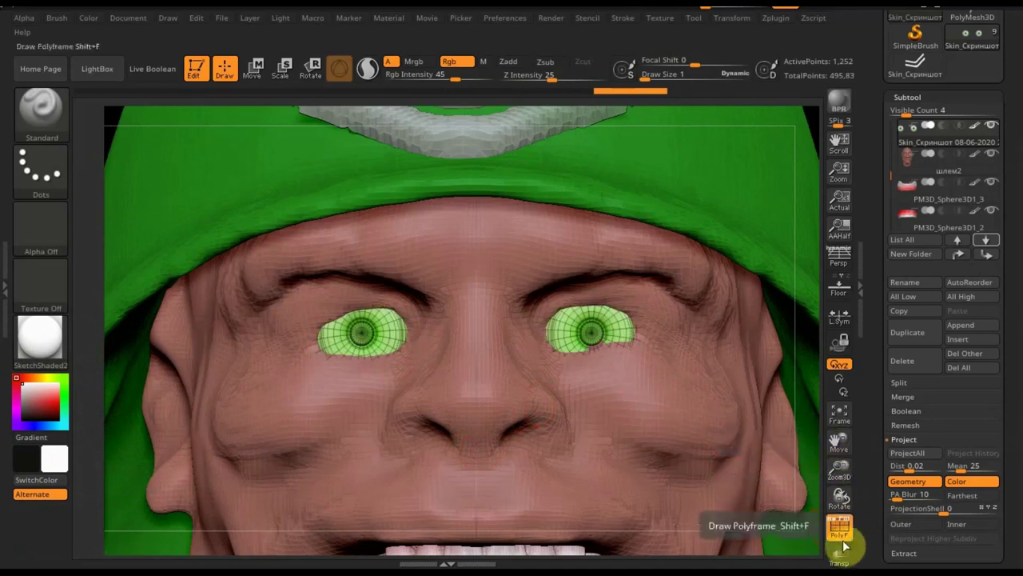
pyautogui.hotkey('shift', 'f')
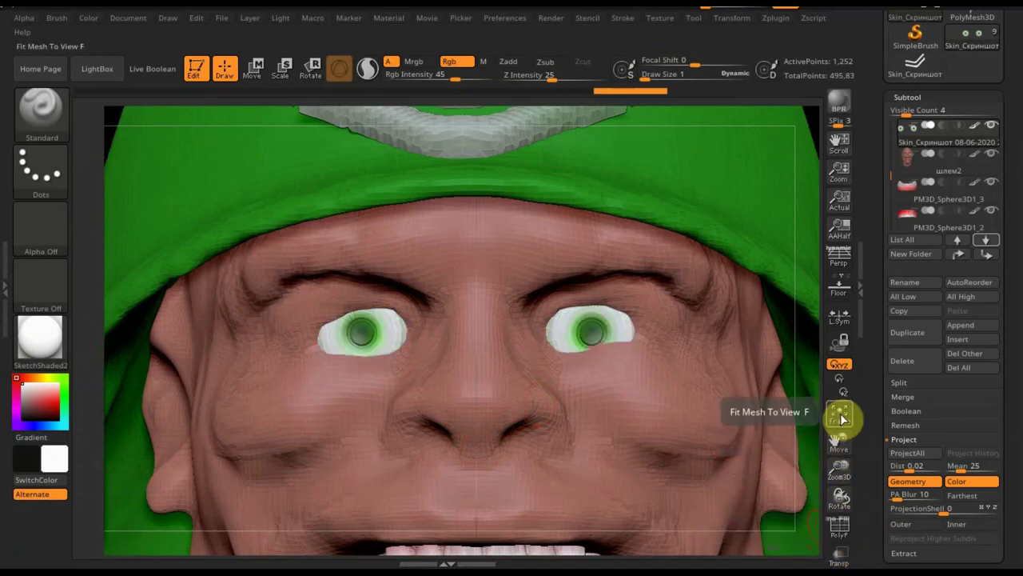
pyautogui.press('f')
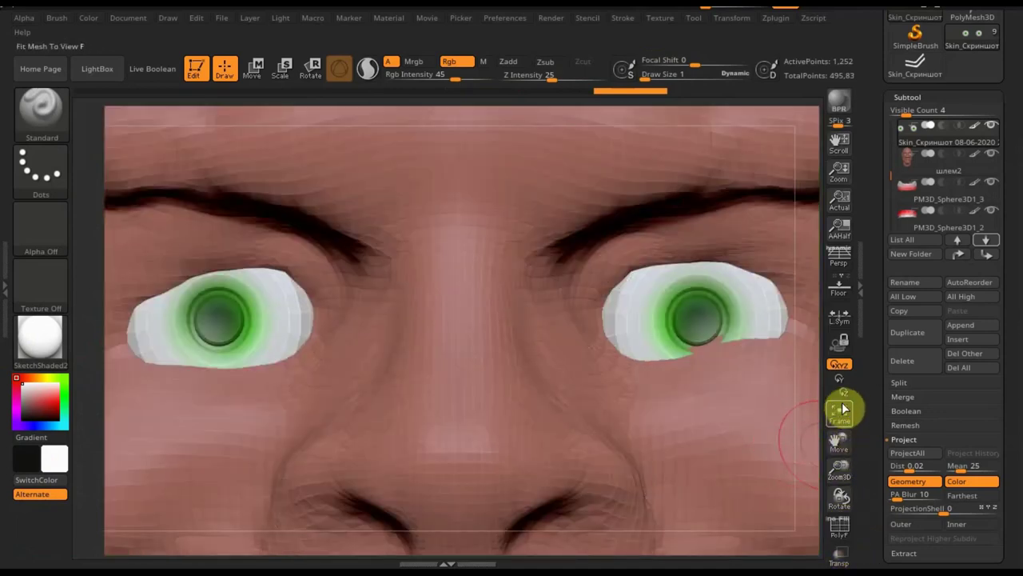
pyautogui.click(840, 417)
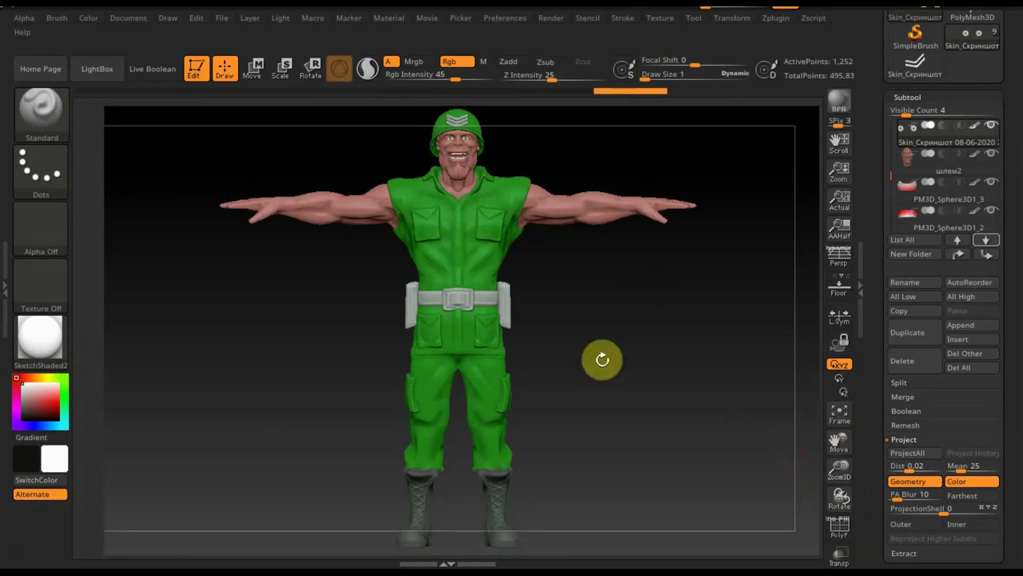
# Rotate to inspect the soldier, then select the руки жесть arms subtool
pyautogui.moveTo(637, 363)
pyautogui.mouseDown()
pyautogui.moveTo(602, 361)
pyautogui.moveTo(621, 368)
pyautogui.moveTo(613, 393)
pyautogui.moveTo(645, 373)
pyautogui.moveTo(279, 309)
pyautogui.mouseUp()
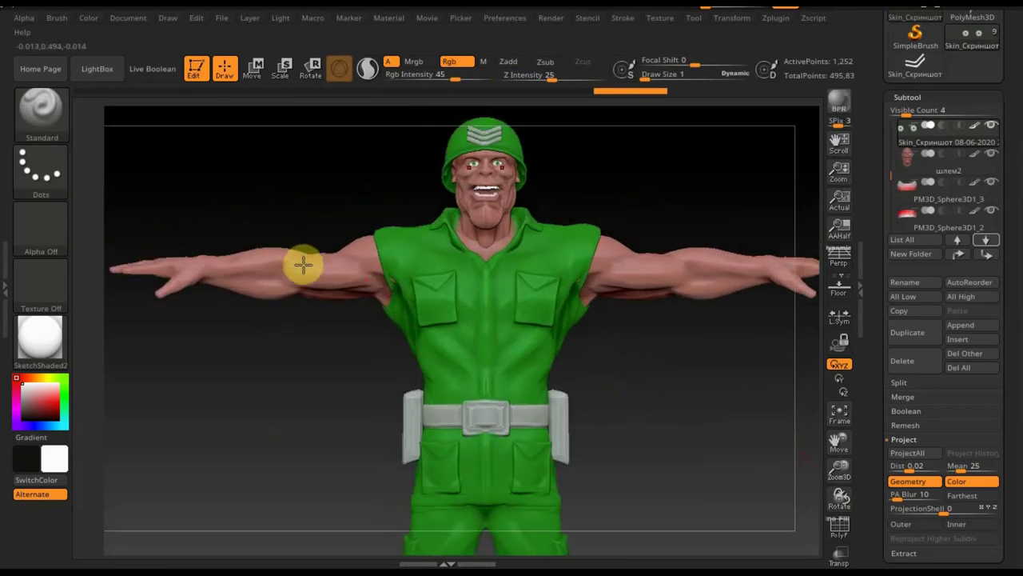
pyautogui.click(908, 197)
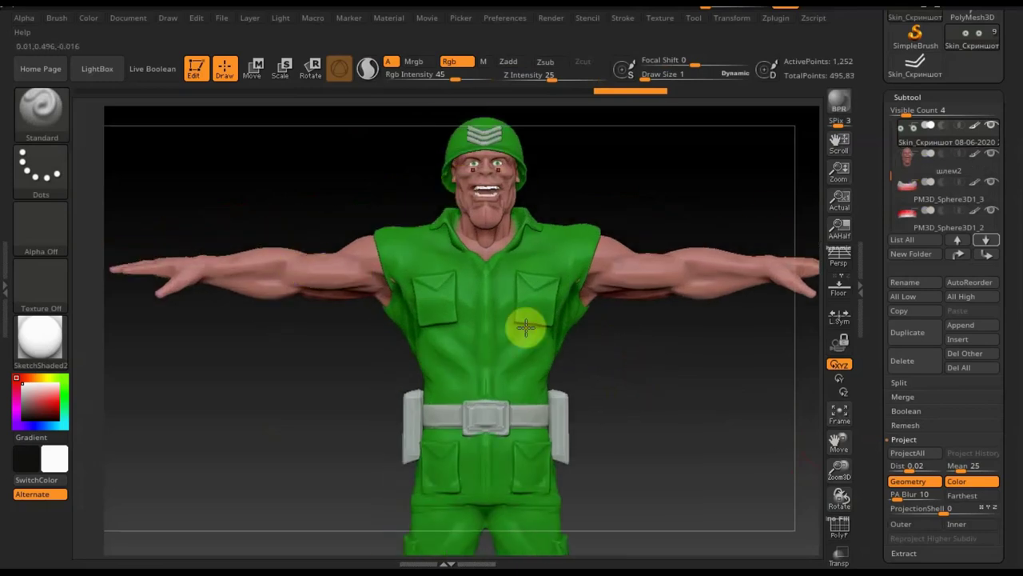
pyautogui.press('n')
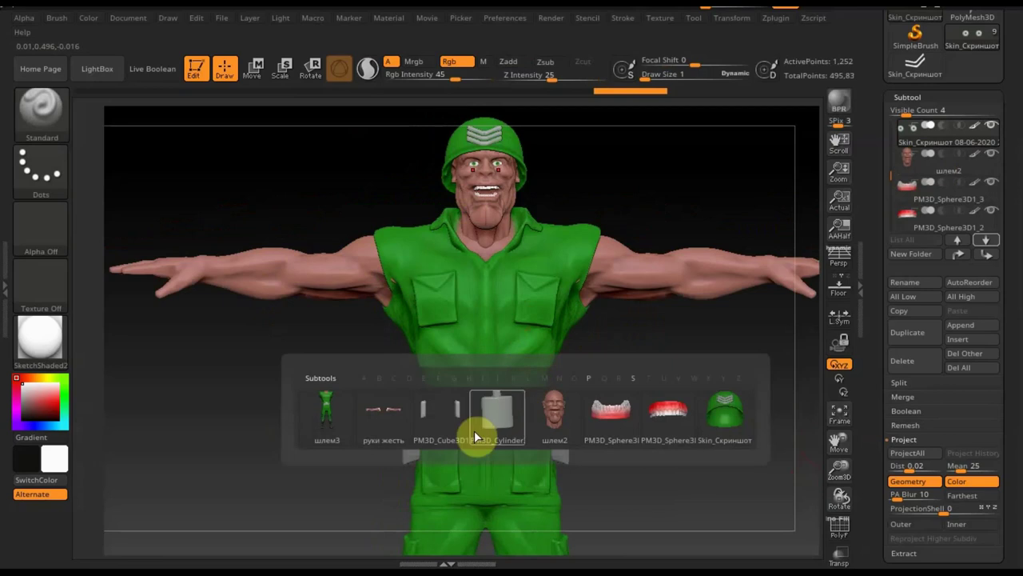
pyautogui.click(382, 420)
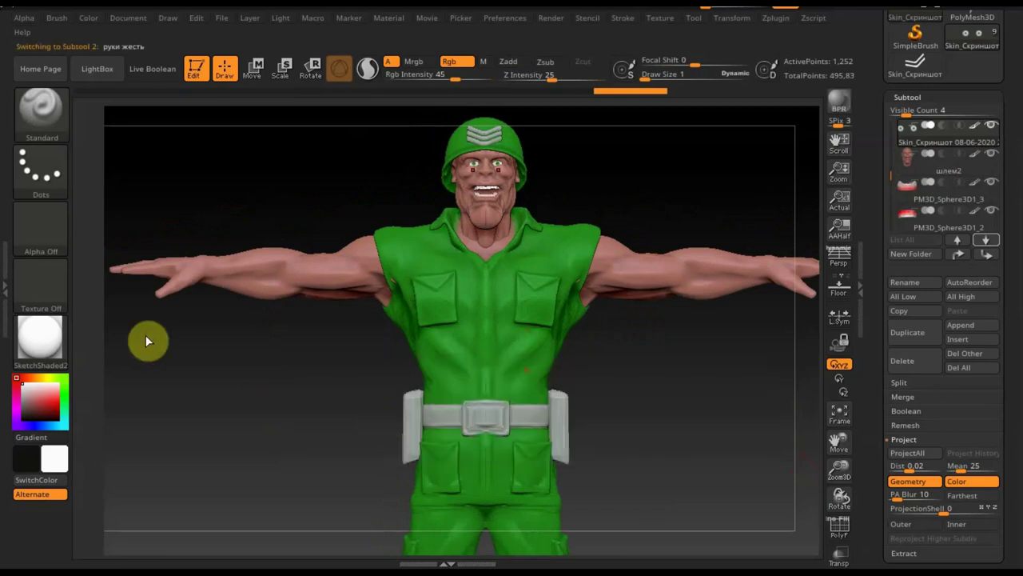
# Set the main colour to near-black with Rgb Intensity 2
pyautogui.click(47, 464)
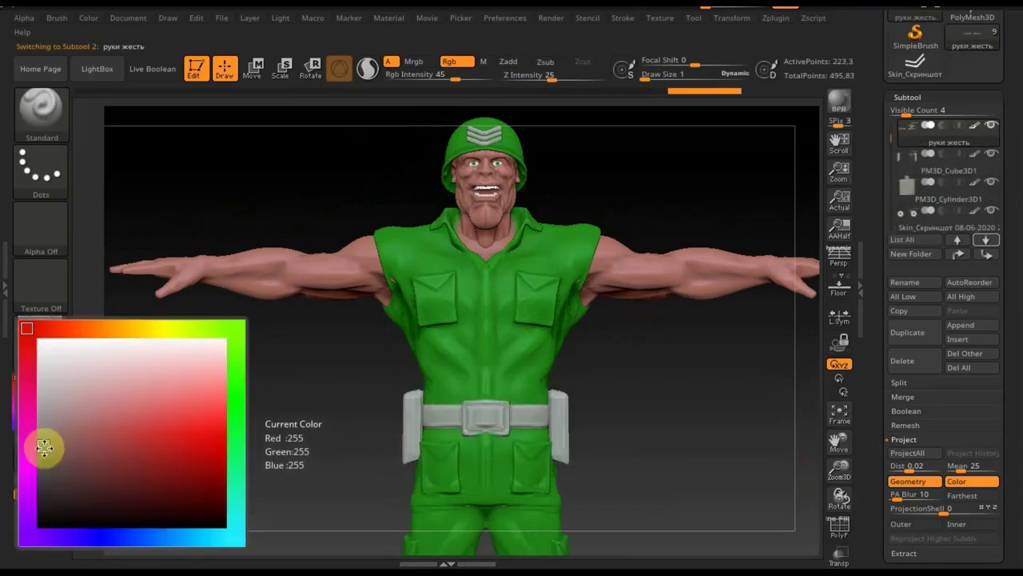
pyautogui.click(46, 500)
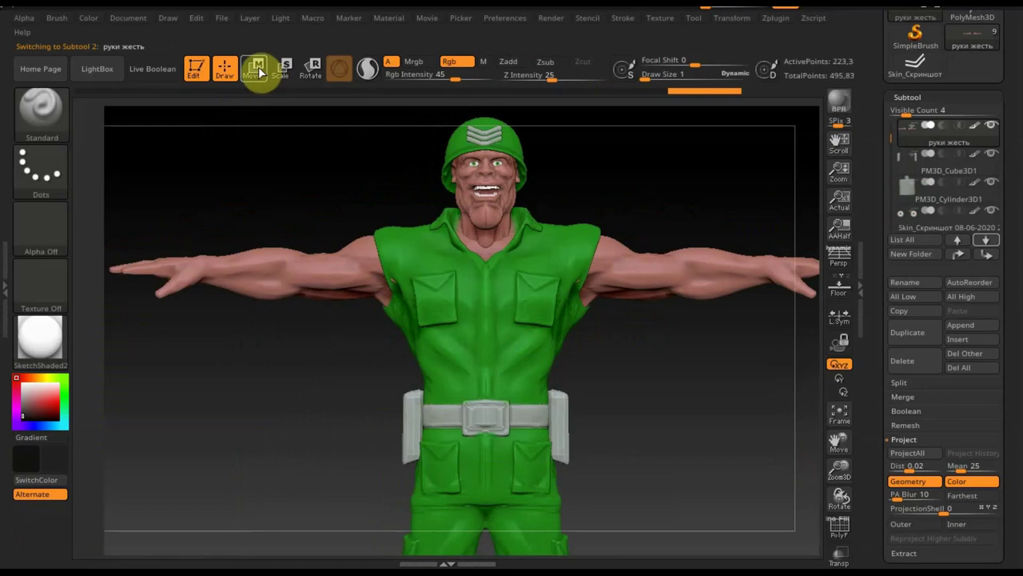
pyautogui.moveTo(456, 75); pyautogui.dragTo(409, 80)
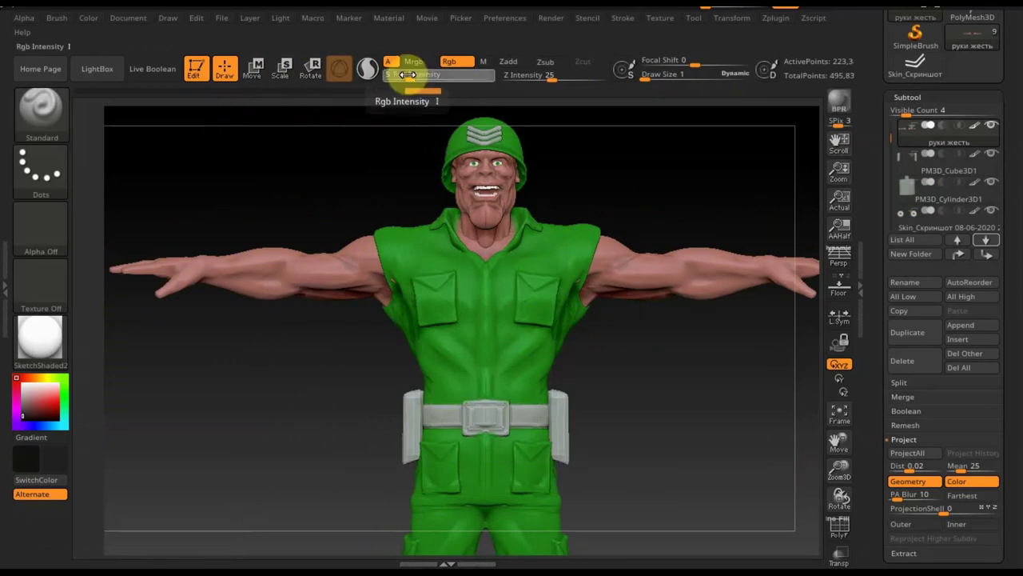
pyautogui.moveTo(401, 76); pyautogui.dragTo(397, 76)
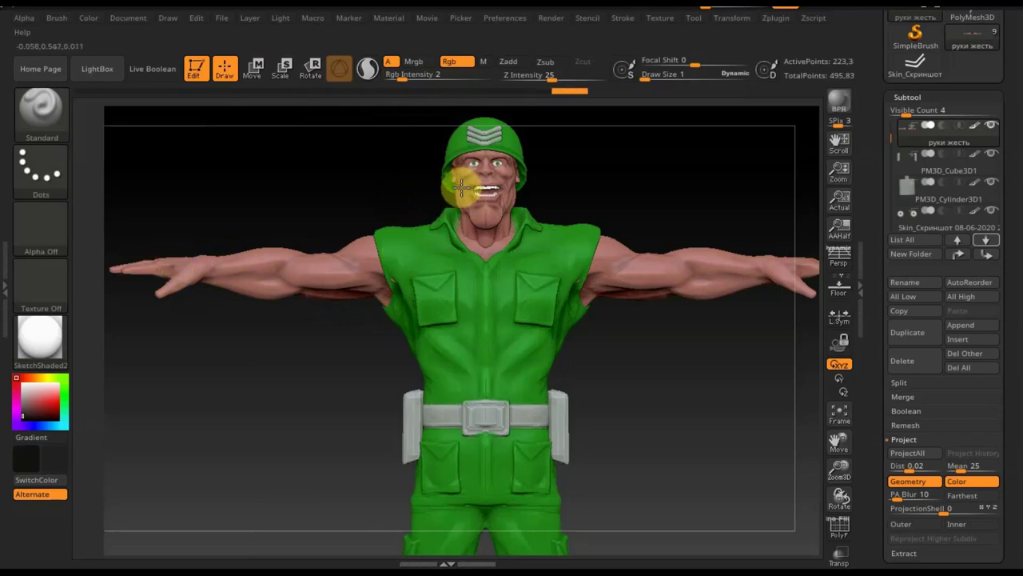
# Tint the arms while rotating around the back and sides, then frame the soldier
pyautogui.moveTo(661, 396); pyautogui.dragTo(760, 392)
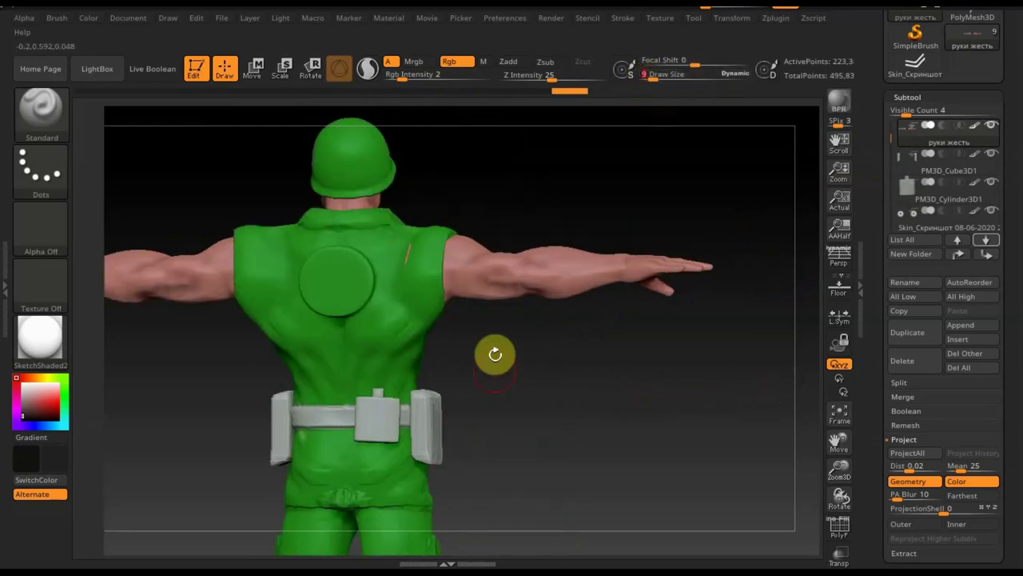
pyautogui.moveTo(530, 299)
pyautogui.mouseDown()
pyautogui.moveTo(472, 283)
pyautogui.moveTo(525, 293)
pyautogui.moveTo(507, 285)
pyautogui.mouseUp()
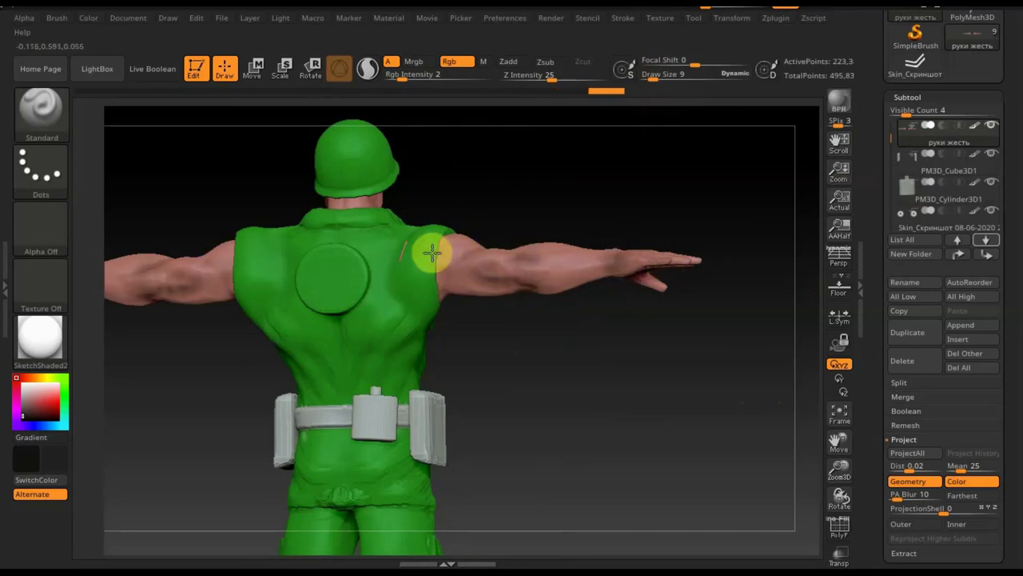
pyautogui.moveTo(551, 365); pyautogui.dragTo(562, 367)
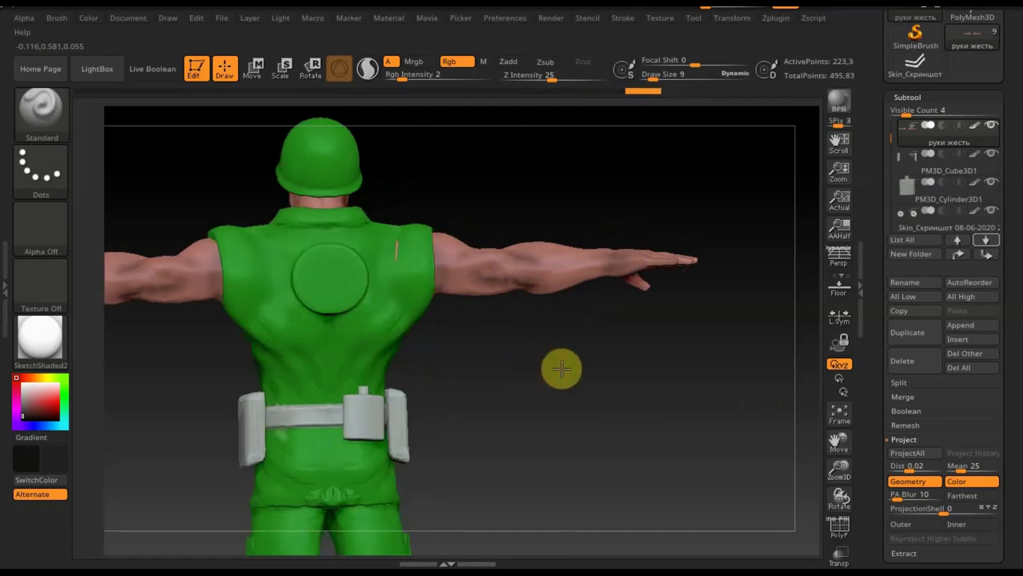
pyautogui.moveTo(523, 337)
pyautogui.mouseDown()
pyautogui.moveTo(509, 453)
pyautogui.moveTo(508, 222)
pyautogui.mouseUp()
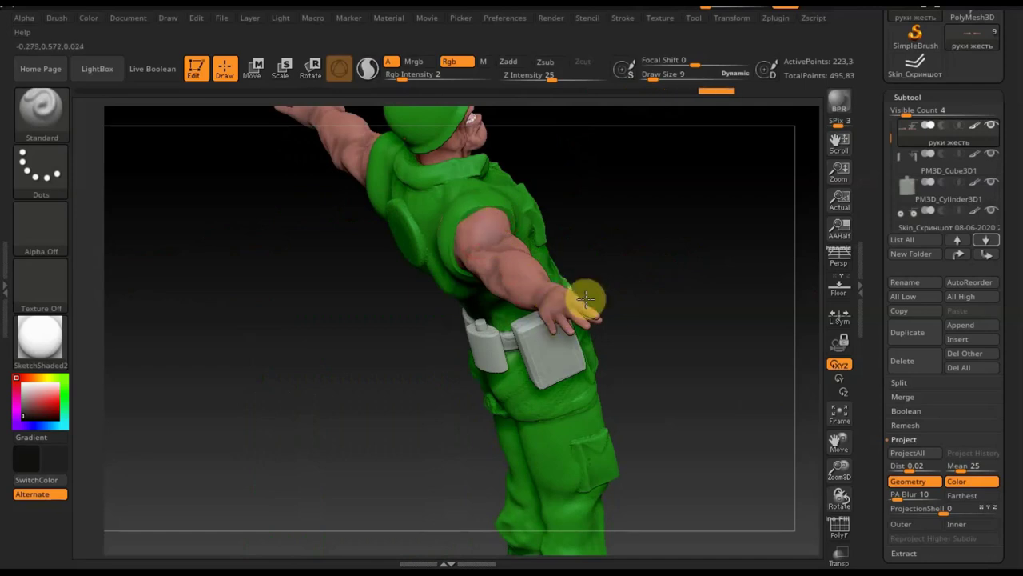
pyautogui.moveTo(634, 354)
pyautogui.mouseDown()
pyautogui.moveTo(720, 398)
pyautogui.moveTo(694, 421)
pyautogui.mouseUp()
pyautogui.press('f')
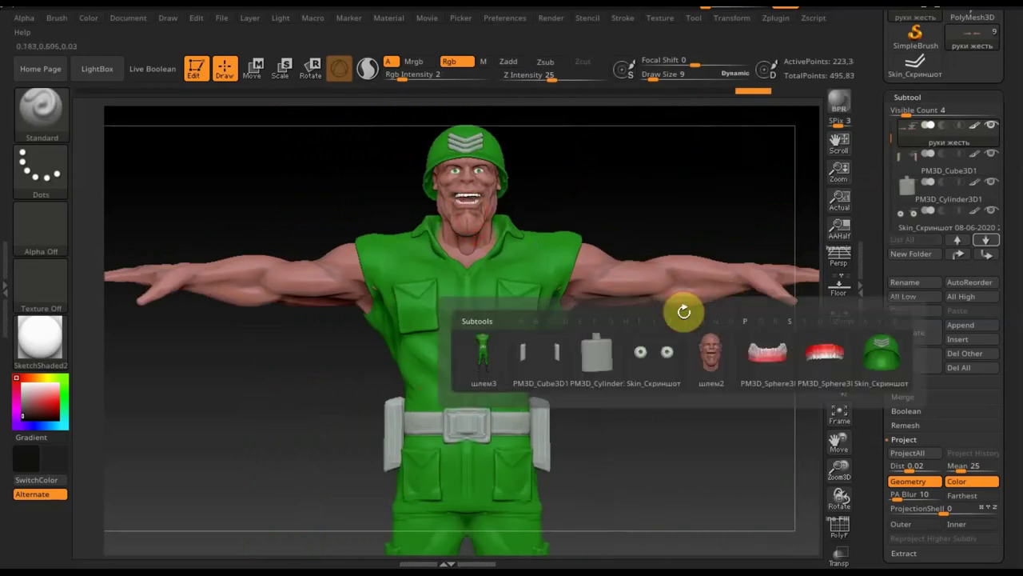
# Pick шлем2, then choose the green uniform subtool шлем3
pyautogui.keyDown('alt'); pyautogui.click(444, 209); pyautogui.keyUp('alt')
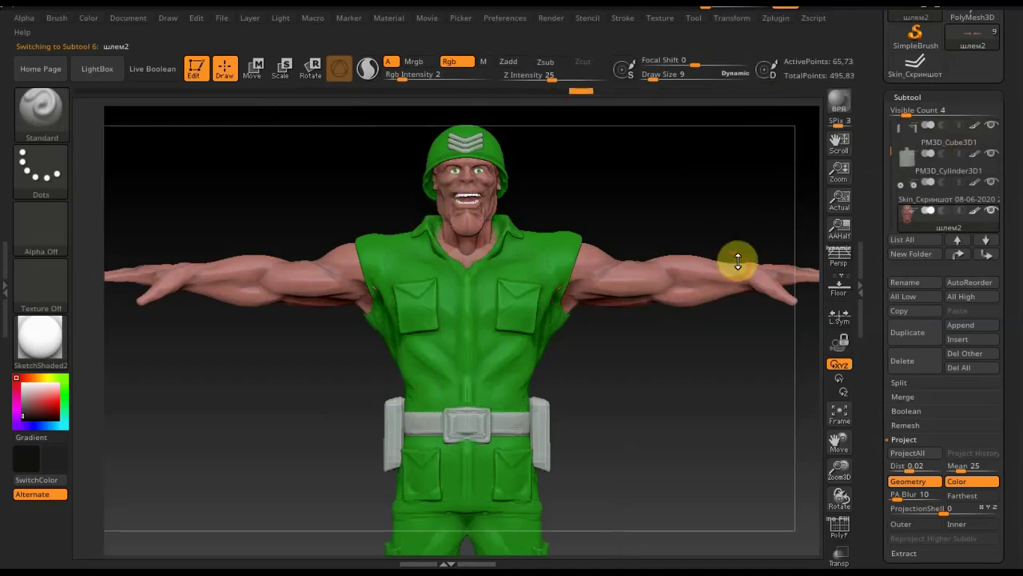
pyautogui.press('n')
pyautogui.click(420, 316)
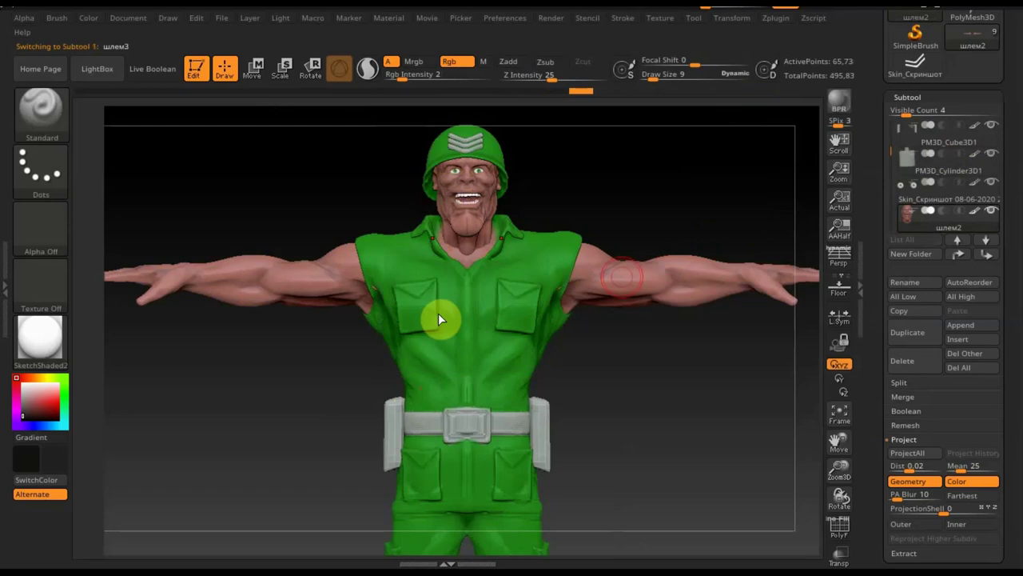
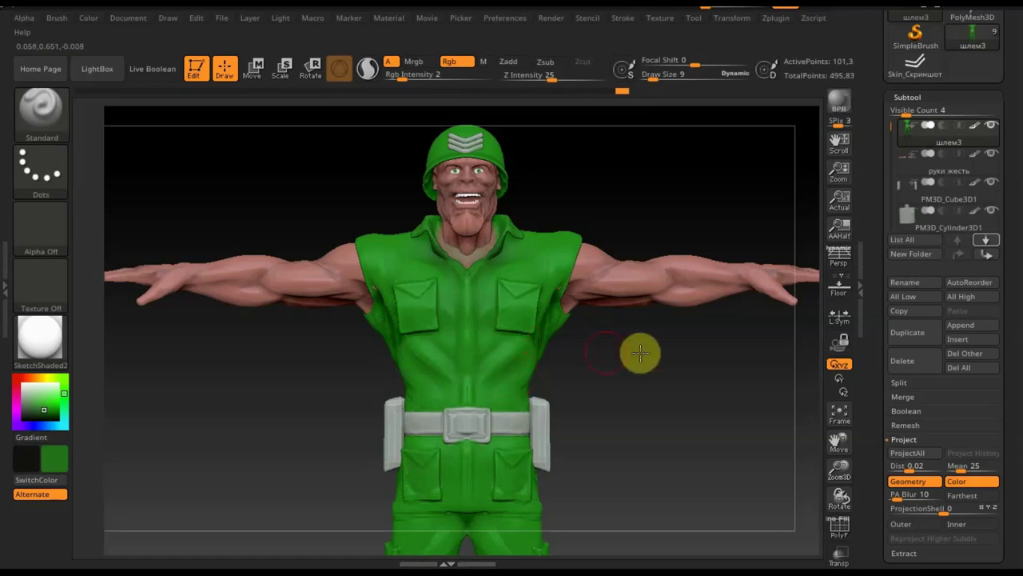
# Set Rgb Intensity to 2 and pick black as the main painting colour
pyautogui.moveTo(569, 359); pyautogui.dragTo(564, 361)
pyautogui.moveTo(594, 314); pyautogui.dragTo(570, 320)
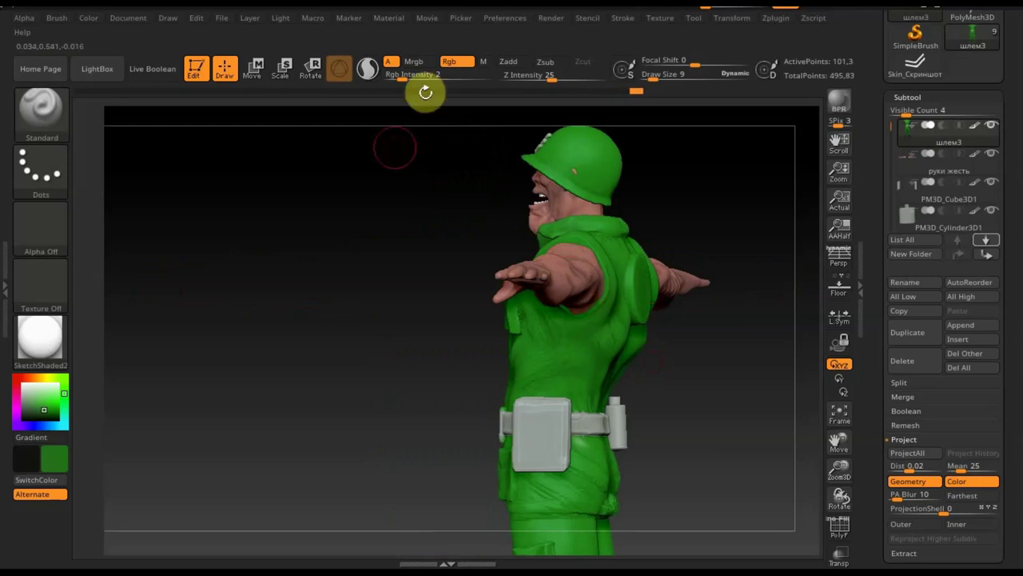
pyautogui.moveTo(402, 79); pyautogui.dragTo(409, 80)
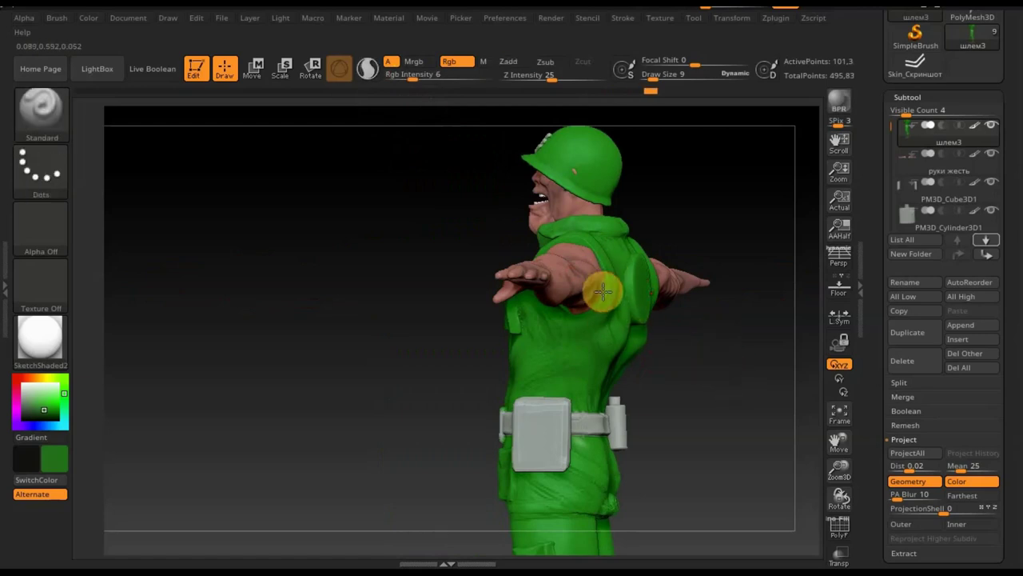
pyautogui.click(57, 466)
pyautogui.click(41, 495)
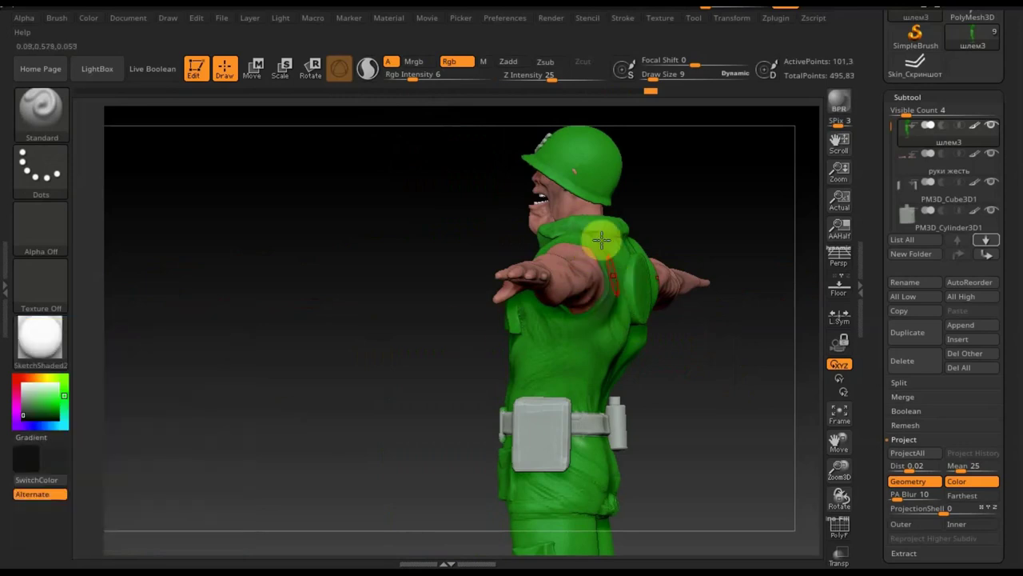
pyautogui.click(406, 77)
pyautogui.write('2')
pyautogui.press('Return')
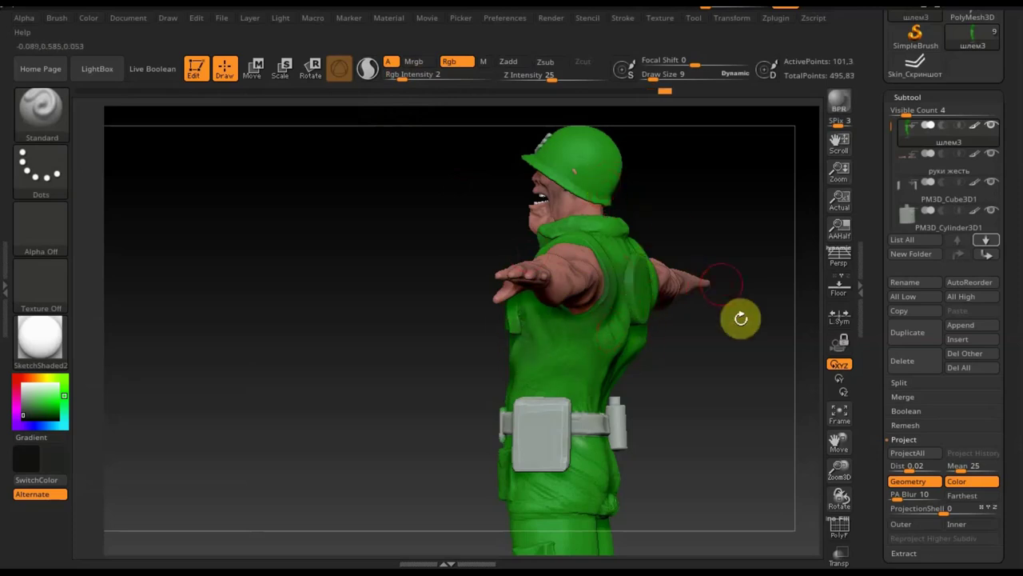
# Orbit the soldier to inspect his back, front and legs
pyautogui.moveTo(672, 397); pyautogui.dragTo(677, 322)
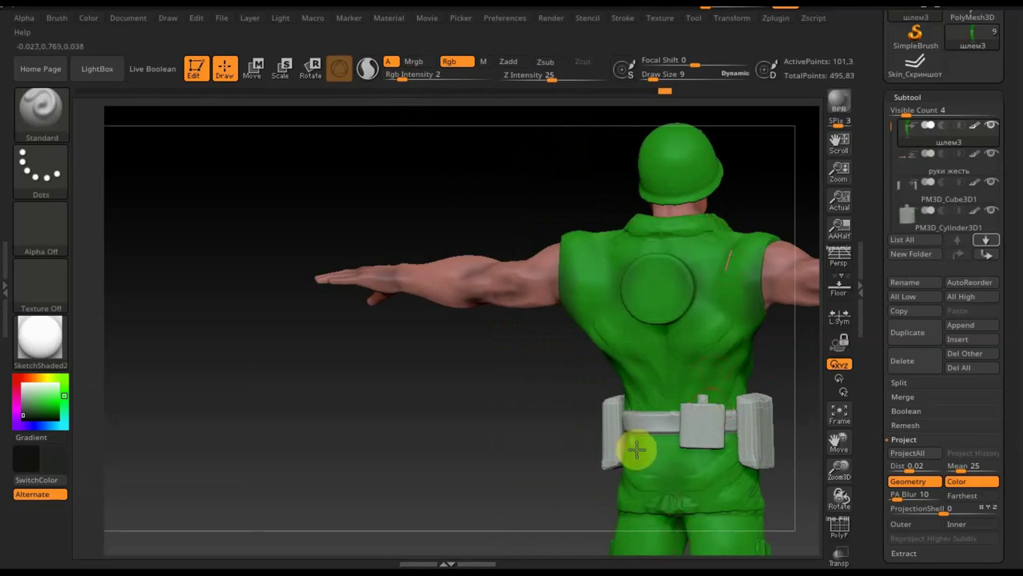
pyautogui.moveTo(571, 427)
pyautogui.mouseDown()
pyautogui.moveTo(553, 410)
pyautogui.moveTo(550, 435)
pyautogui.moveTo(560, 434)
pyautogui.mouseUp()
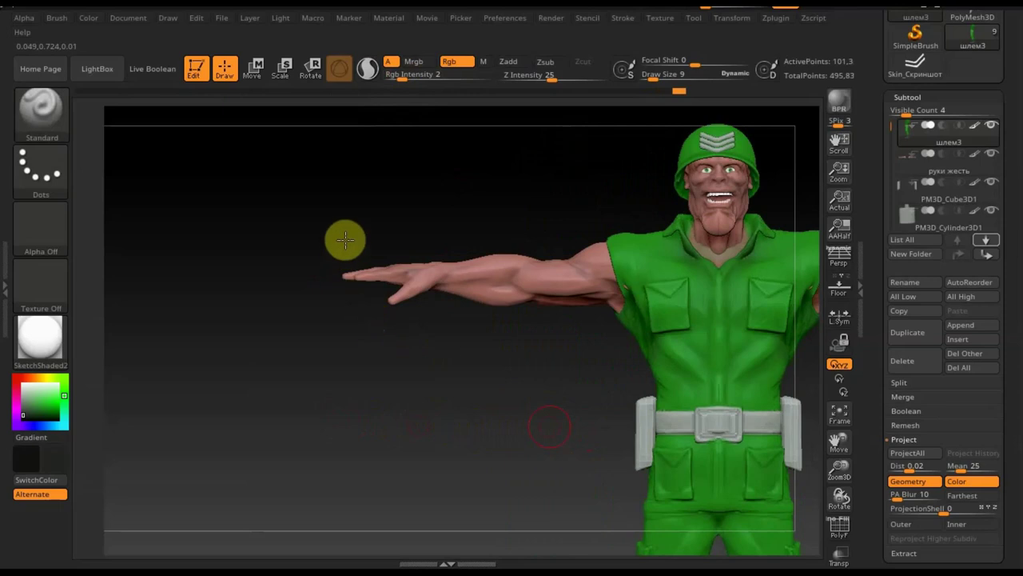
pyautogui.keyDown('alt'); pyautogui.moveTo(345, 240); pyautogui.dragTo(360, 153); pyautogui.keyUp('alt')
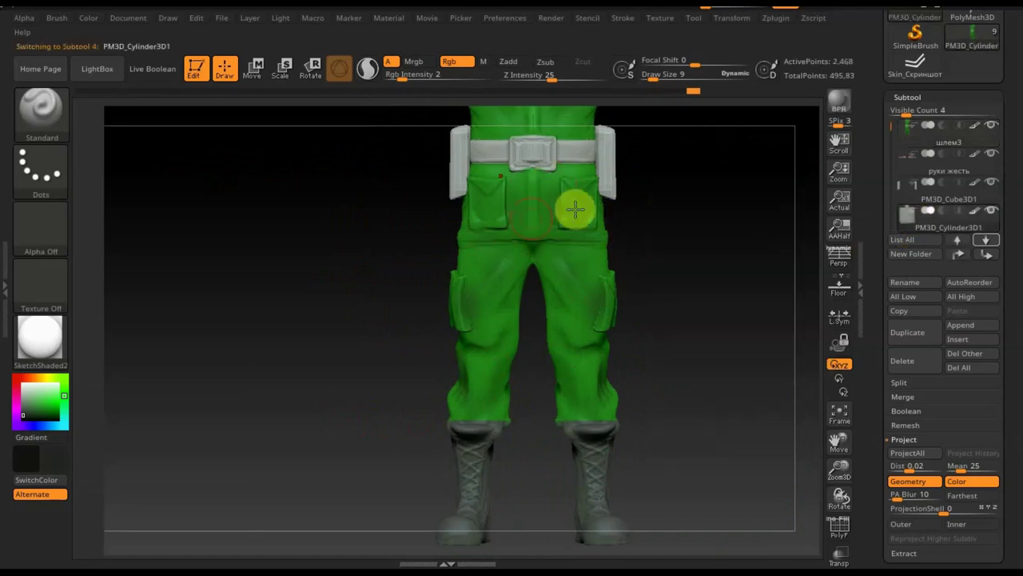
pyautogui.click(913, 187)
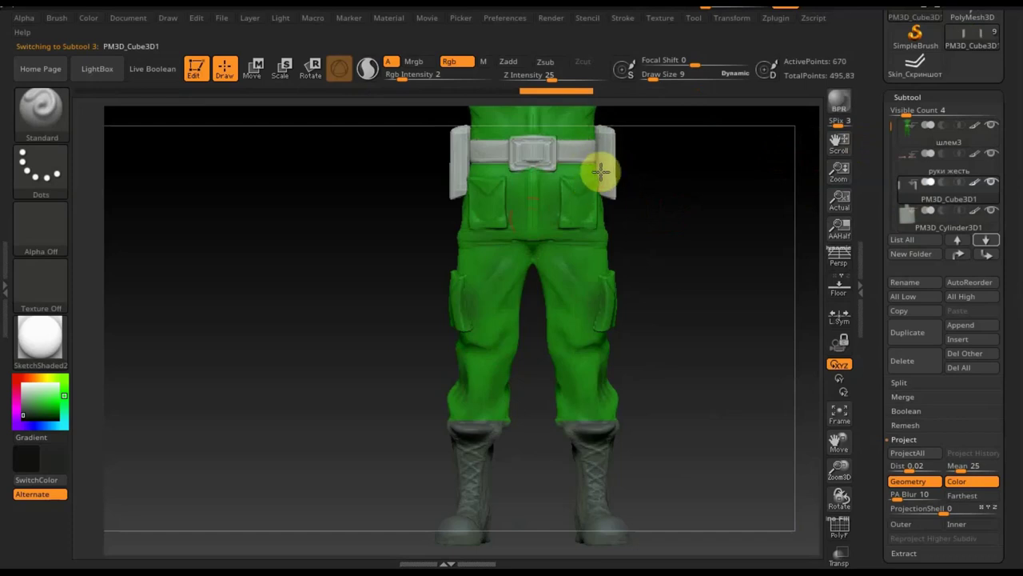
pyautogui.click(914, 144)
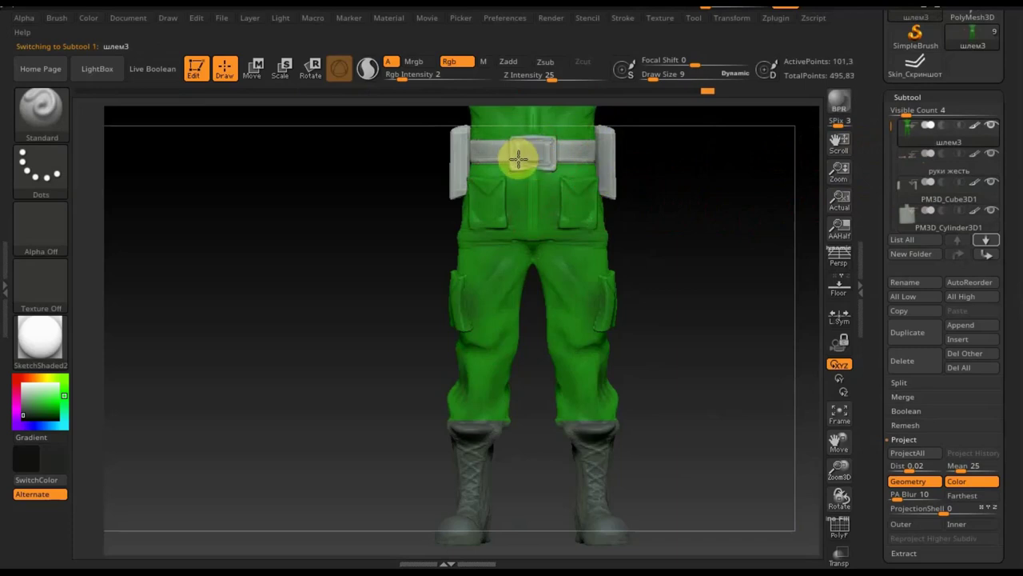
pyautogui.click(803, 217)
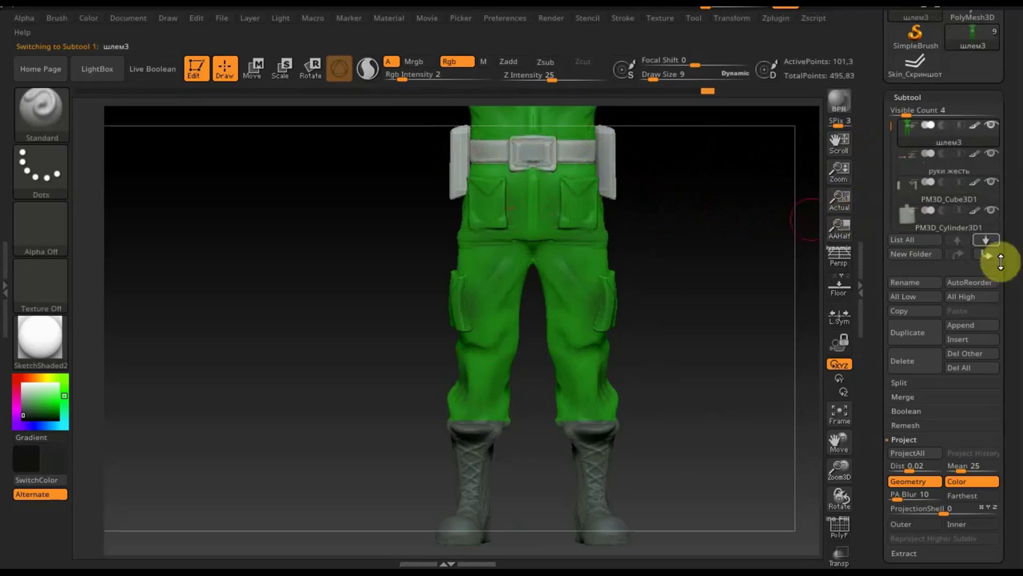
pyautogui.click(912, 216)
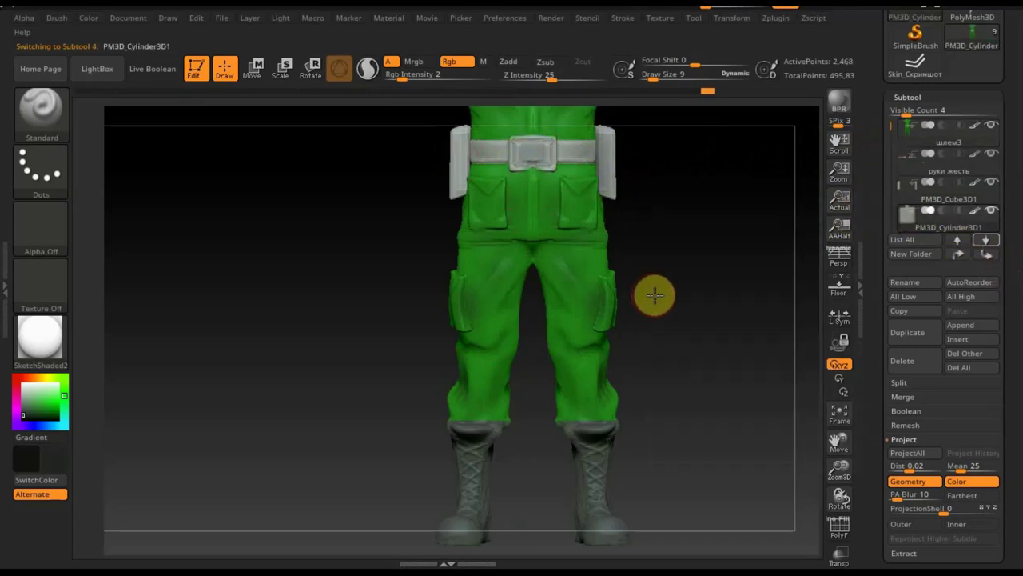
pyautogui.moveTo(731, 299); pyautogui.dragTo(804, 306)
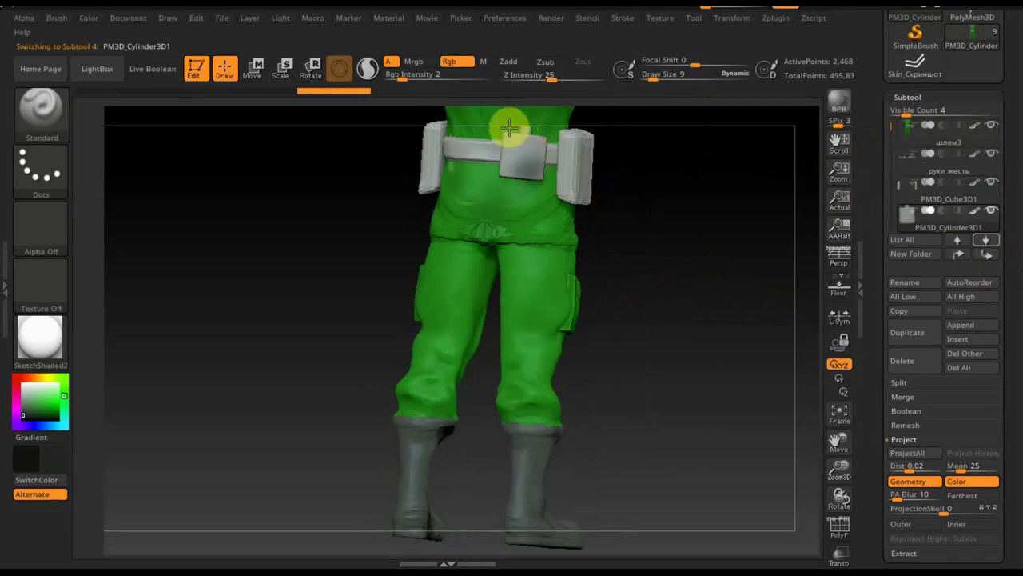
pyautogui.click(640, 264)
pyautogui.keyDown('shift'); pyautogui.moveTo(651, 286); pyautogui.dragTo(678, 324); pyautogui.keyUp('shift')
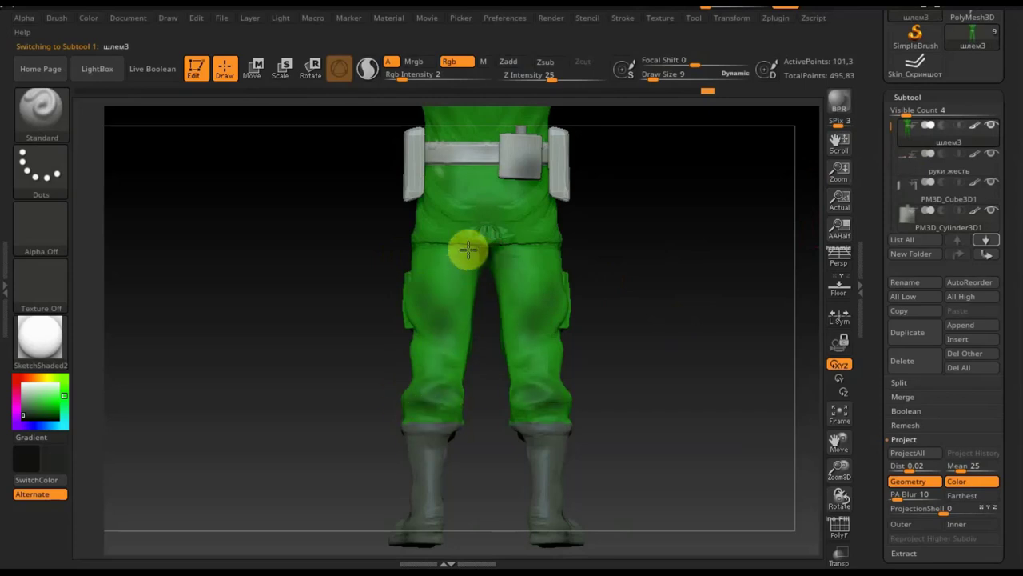
pyautogui.press('shift')
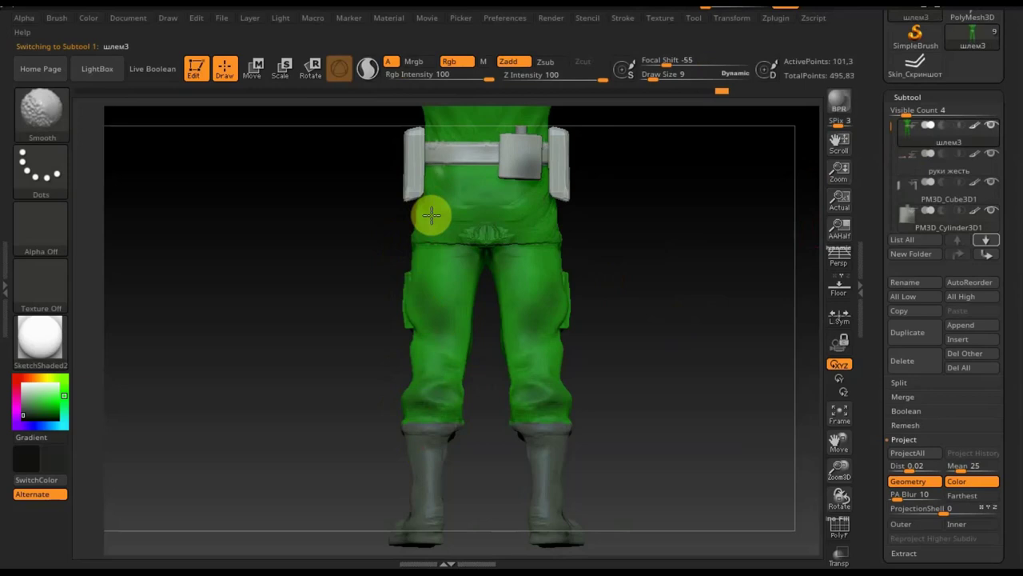
pyautogui.moveTo(677, 286)
pyautogui.mouseDown()
pyautogui.moveTo(632, 311)
pyautogui.moveTo(661, 313)
pyautogui.mouseUp()
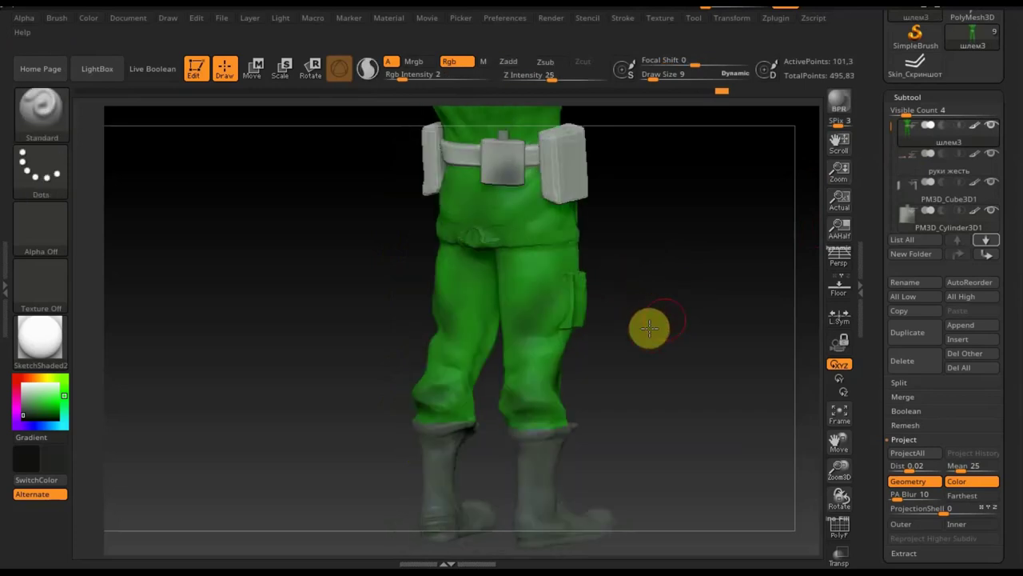
pyautogui.keyDown('shift'); pyautogui.moveTo(554, 333); pyautogui.dragTo(601, 313); pyautogui.keyUp('shift')
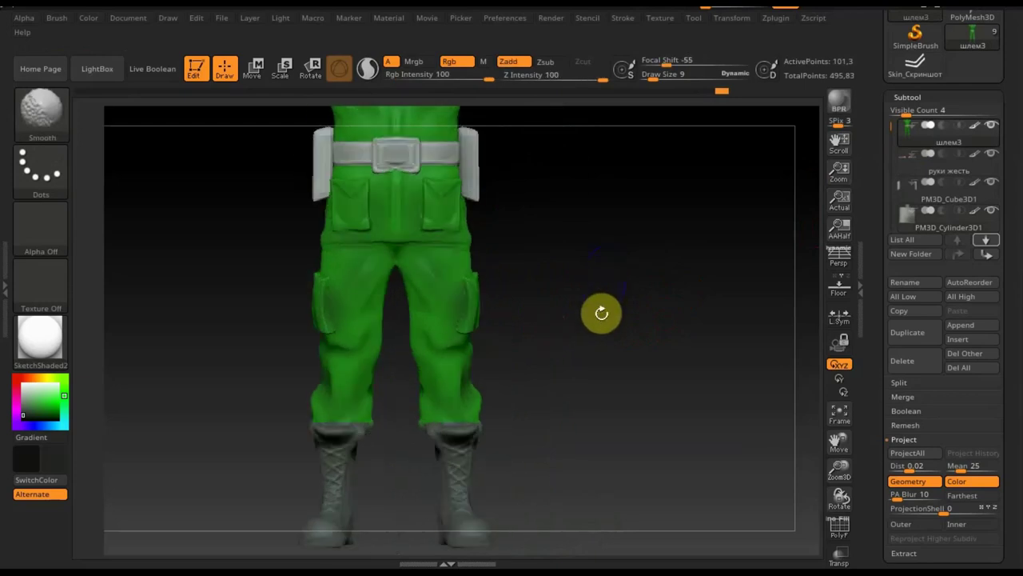
pyautogui.moveTo(576, 347)
pyautogui.keyDown('alt'); pyautogui.mouseDown()
pyautogui.moveTo(554, 240)
pyautogui.moveTo(595, 381)
pyautogui.moveTo(592, 352)
pyautogui.mouseUp(); pyautogui.keyUp('alt')
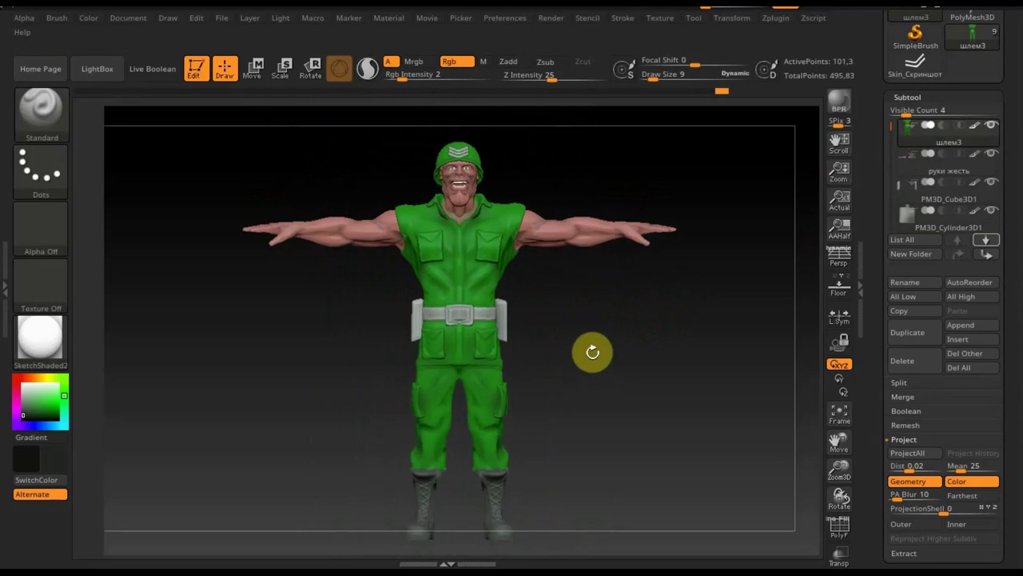
# Use File > Save As to store the project as ZBrushProjectармия менрот777.ZPR in текстуры 2
pyautogui.click(475, 275)
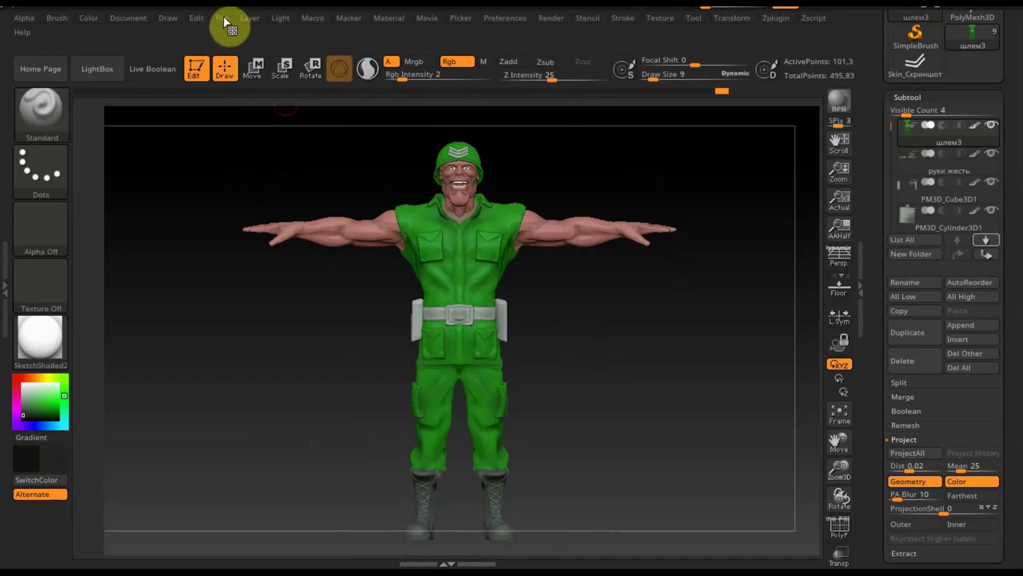
pyautogui.click(223, 16)
pyautogui.click(249, 18)
pyautogui.click(223, 18)
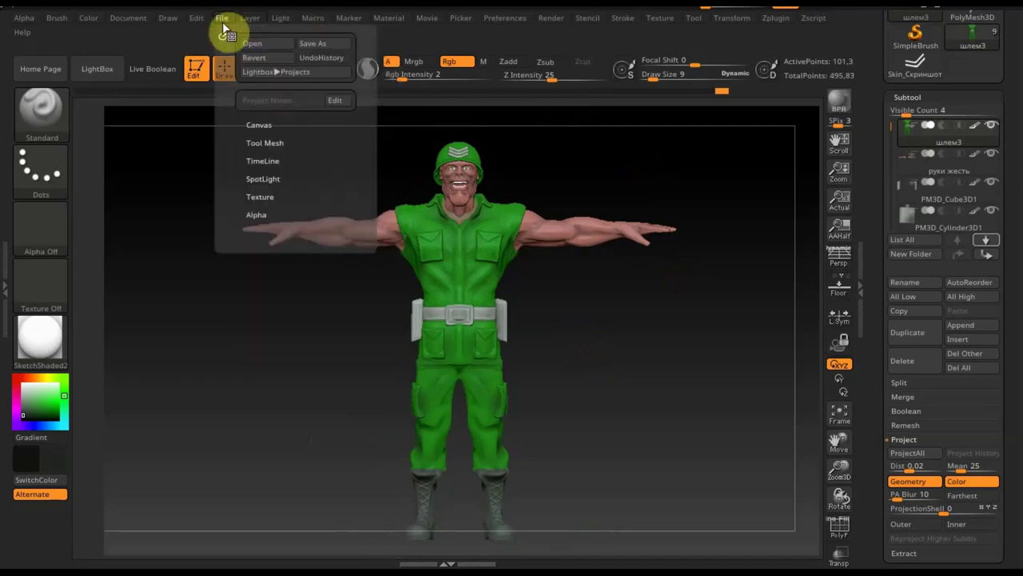
pyautogui.click(316, 43)
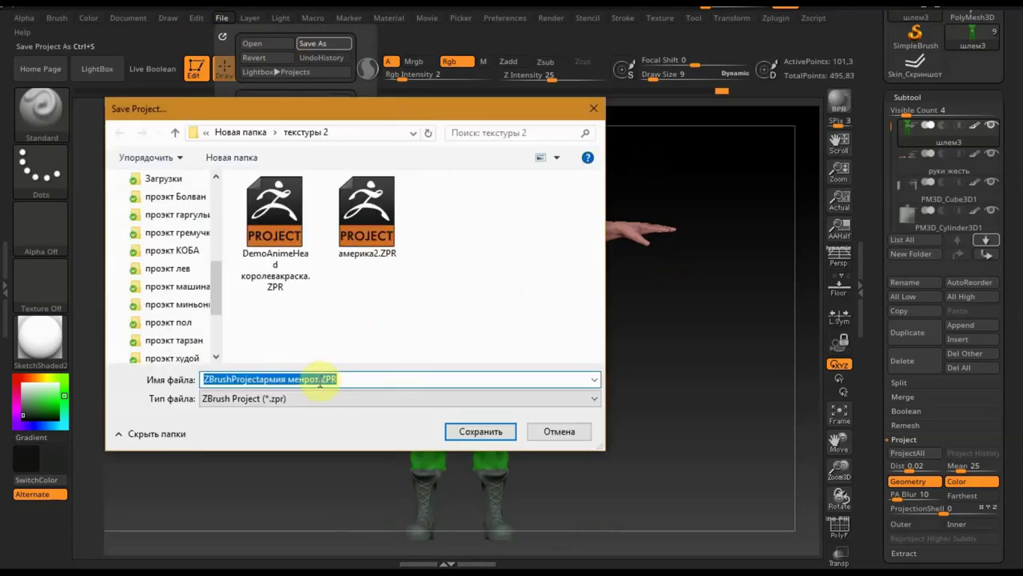
pyautogui.click(320, 382)
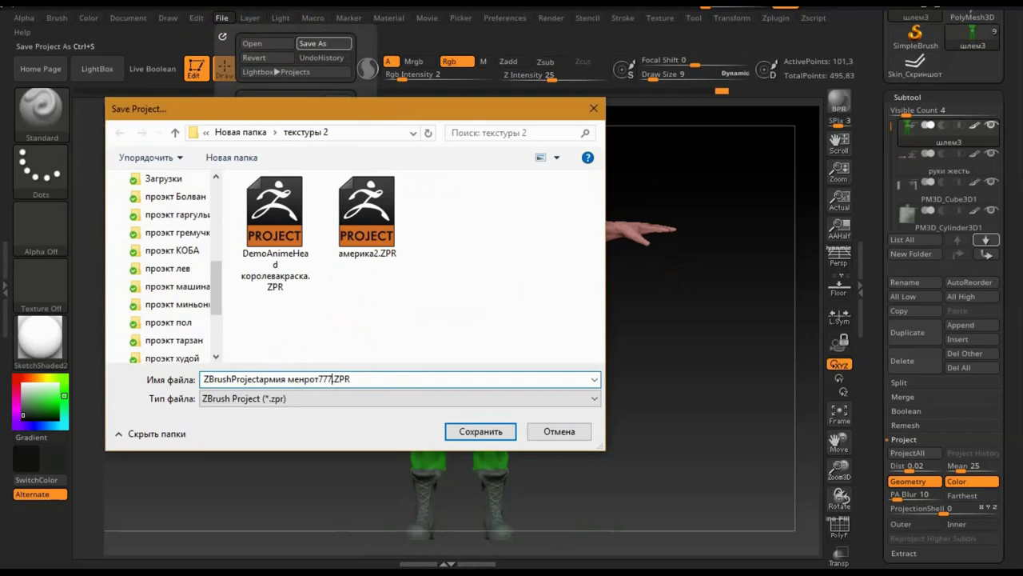
pyautogui.write('777')
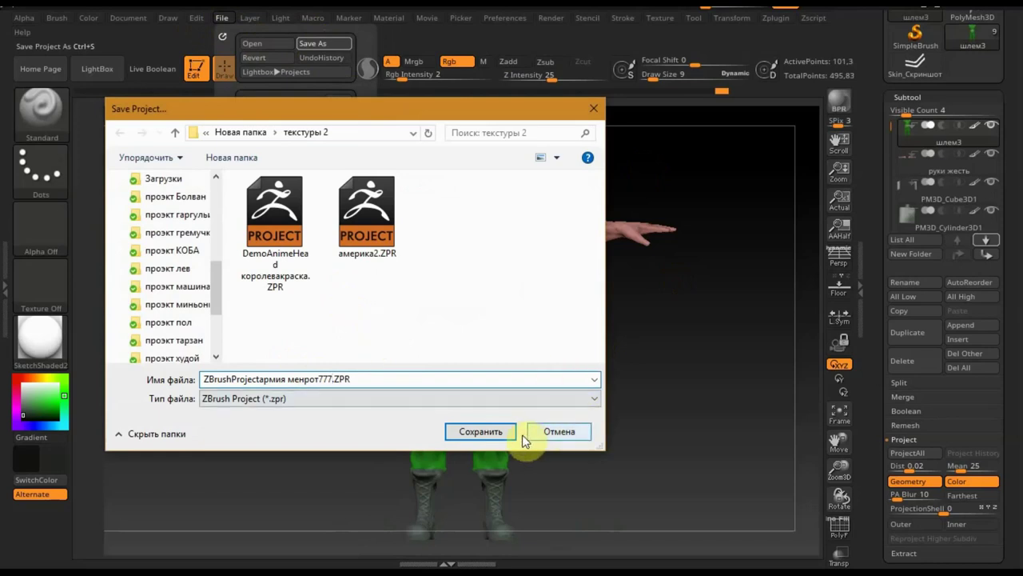
pyautogui.click(489, 434)
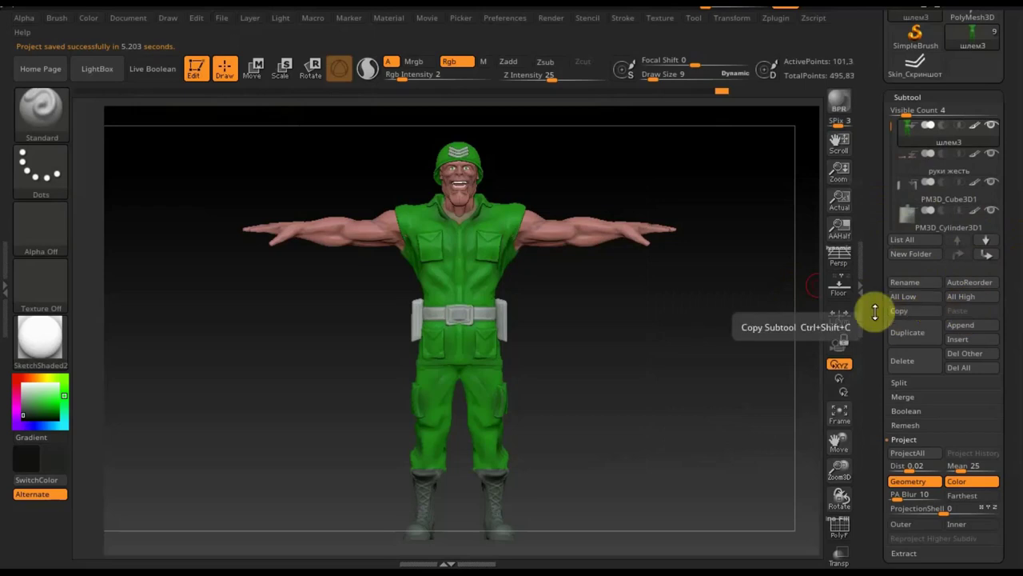
# MergeDown the soldier's subtools three times into шлем3
pyautogui.click(904, 396)
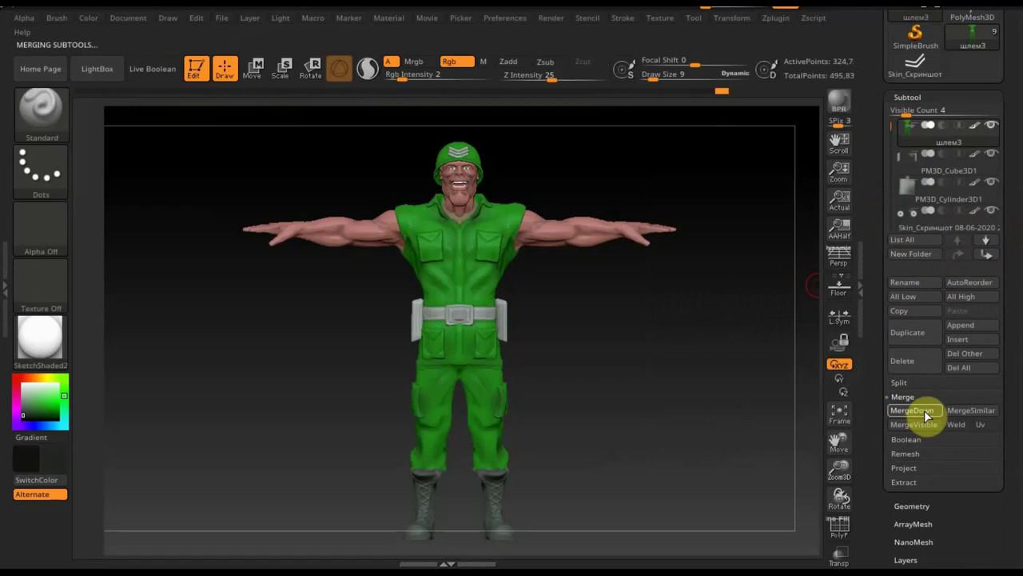
pyautogui.click(925, 413)
pyautogui.click(926, 414)
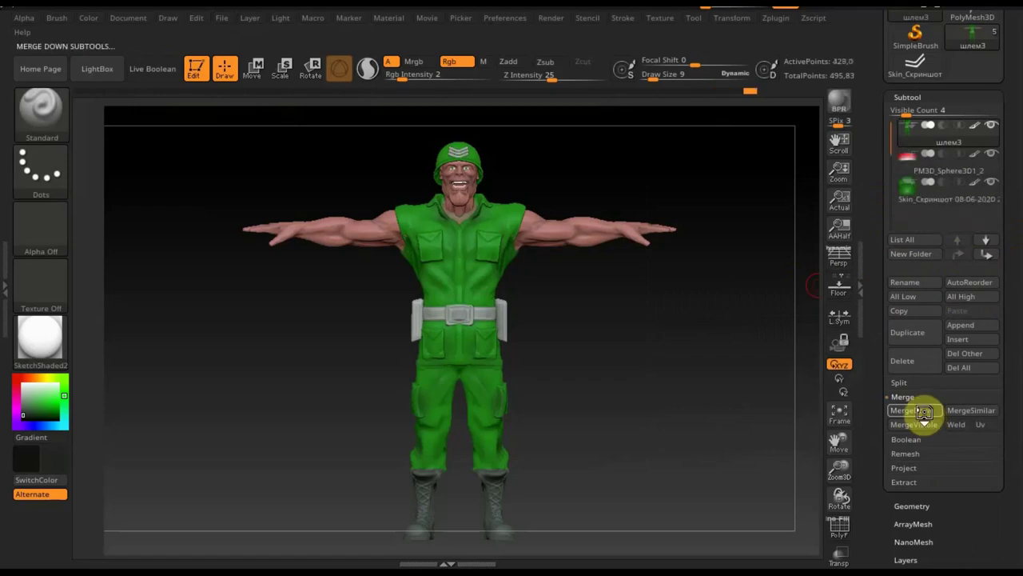
pyautogui.click(925, 413)
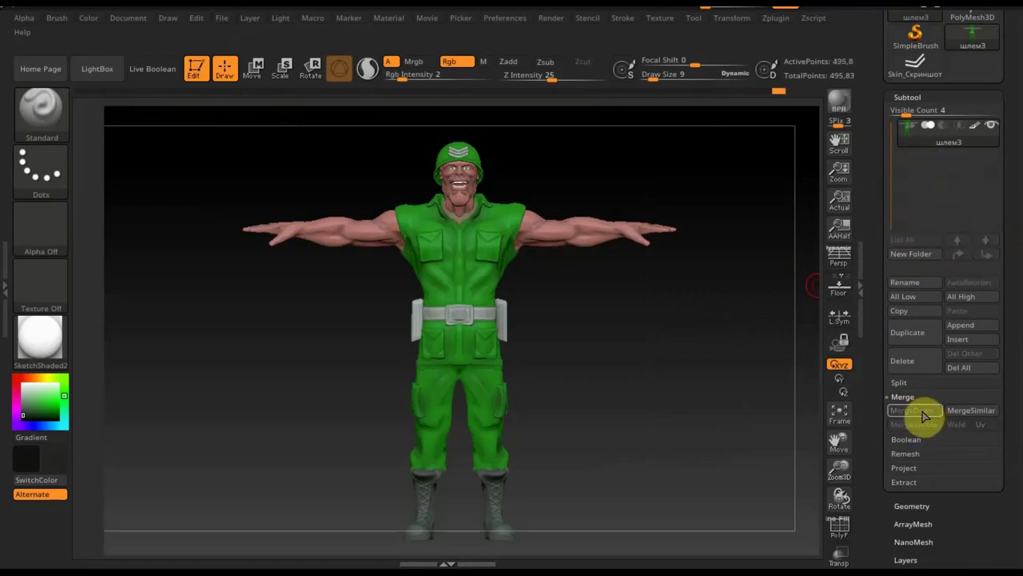
# Hide the helmet polygroup with Ctrl+Shift-clicks, leaving the bare head showing
pyautogui.moveTo(623, 331)
pyautogui.mouseDown()
pyautogui.moveTo(649, 338)
pyautogui.moveTo(619, 312)
pyautogui.mouseUp()
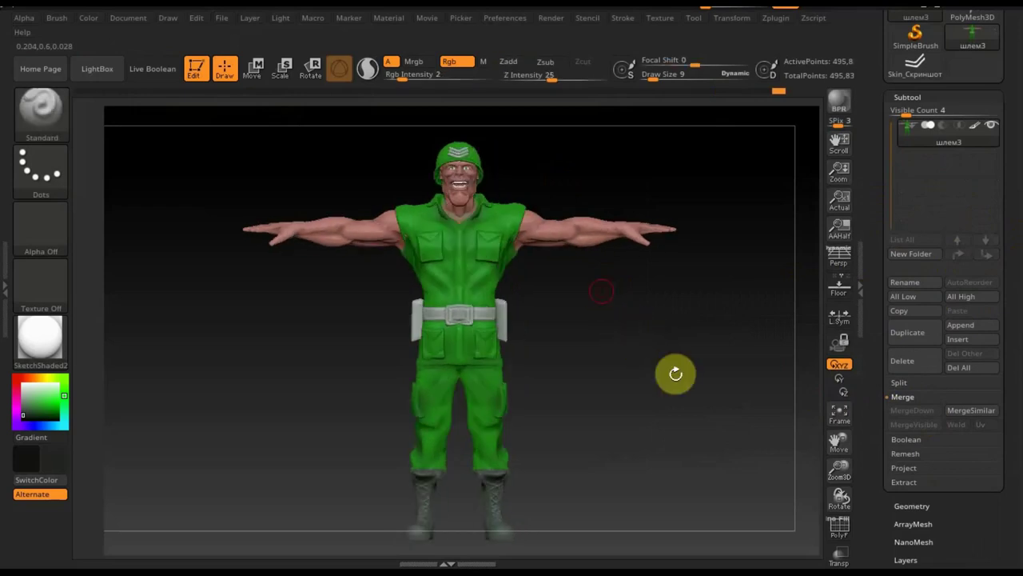
pyautogui.click(839, 532)
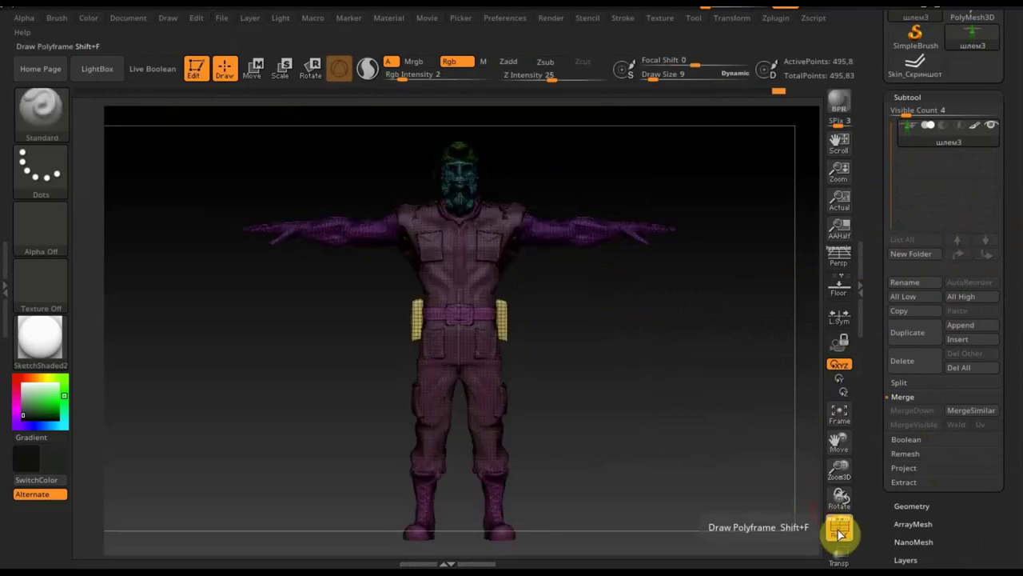
pyautogui.click(840, 532)
pyautogui.hotkey('ctrl', 'shift')
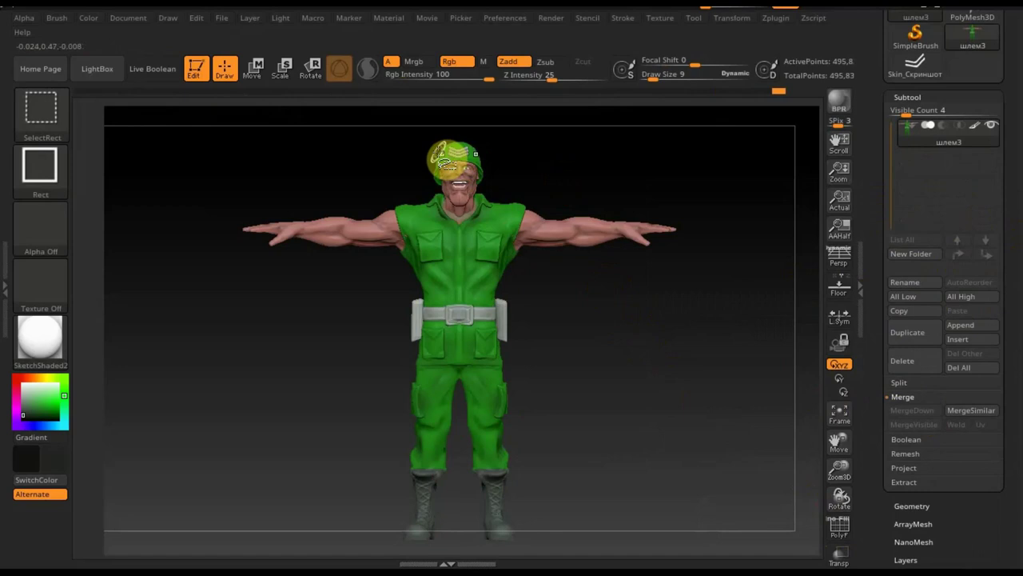
pyautogui.keyDown('ctrl'); pyautogui.keyDown('shift'); pyautogui.click(441, 155); pyautogui.keyUp('shift'); pyautogui.keyUp('ctrl')
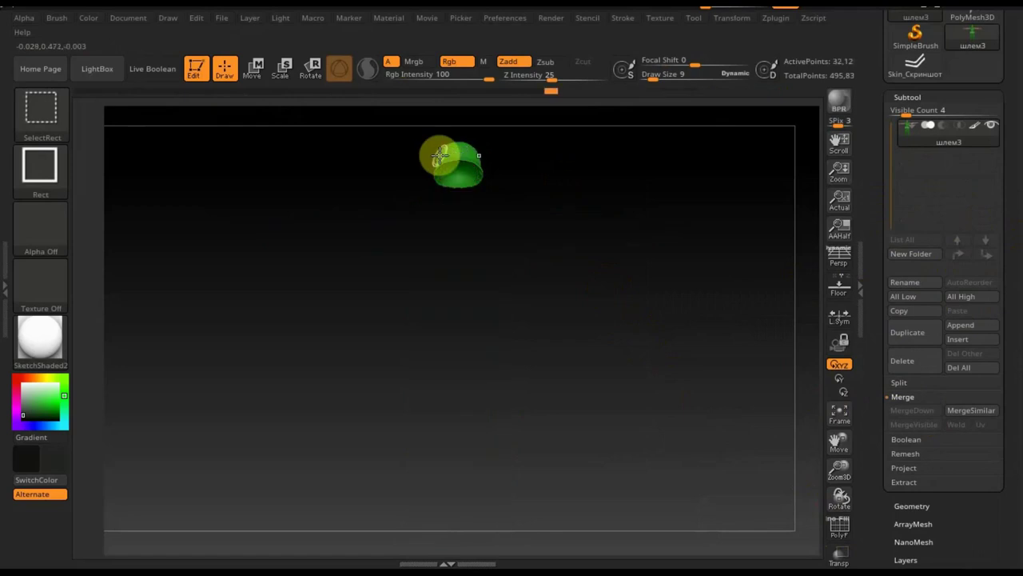
pyautogui.keyDown('ctrl'); pyautogui.keyDown('shift'); pyautogui.click(440, 156); pyautogui.keyUp('shift'); pyautogui.keyUp('ctrl')
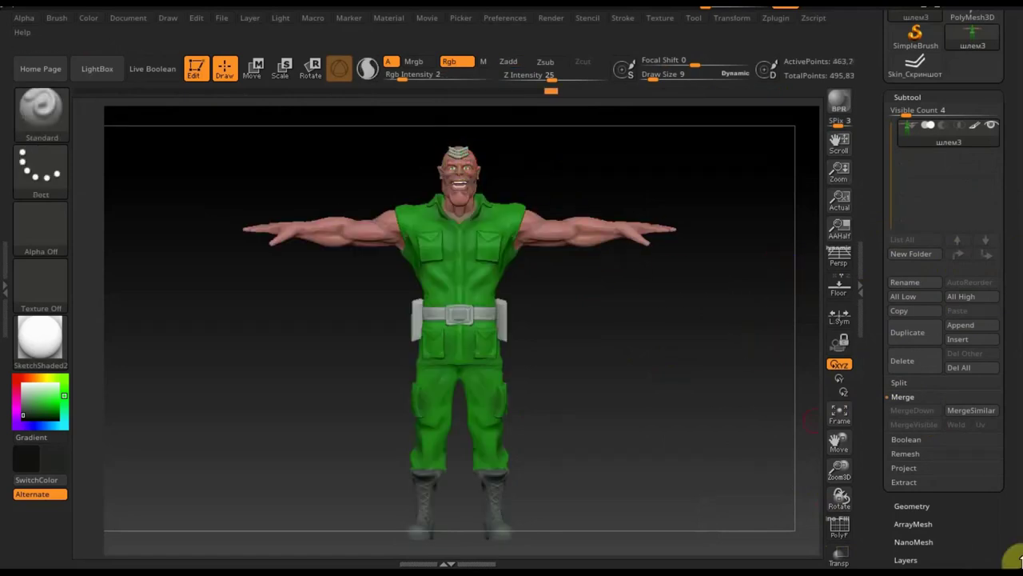
pyautogui.moveTo(1020, 504); pyautogui.dragTo(1006, 460)
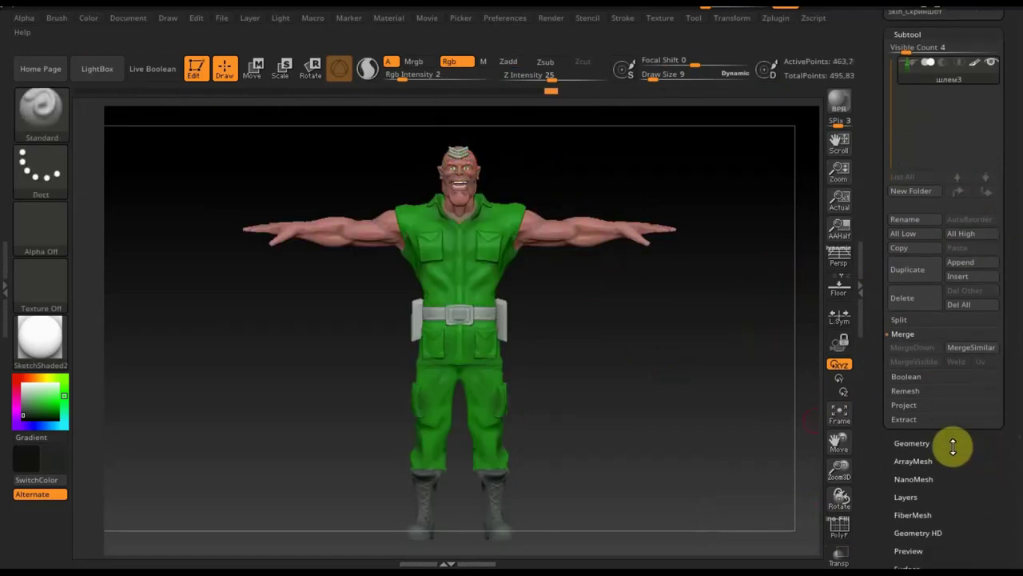
# Delete the hidden helmet geometry with Modify Topology > Del Hidden
pyautogui.click(913, 445)
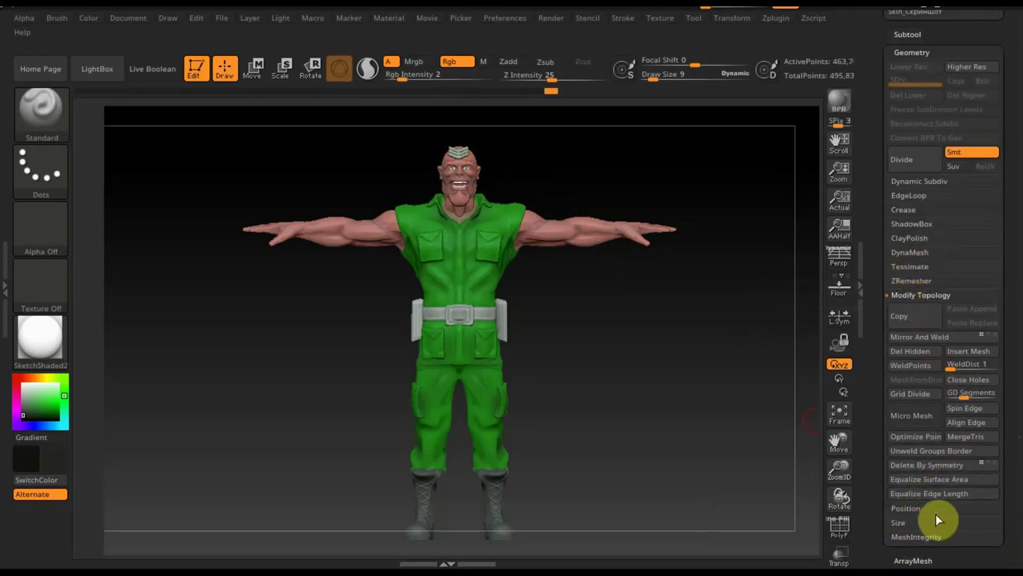
pyautogui.click(908, 352)
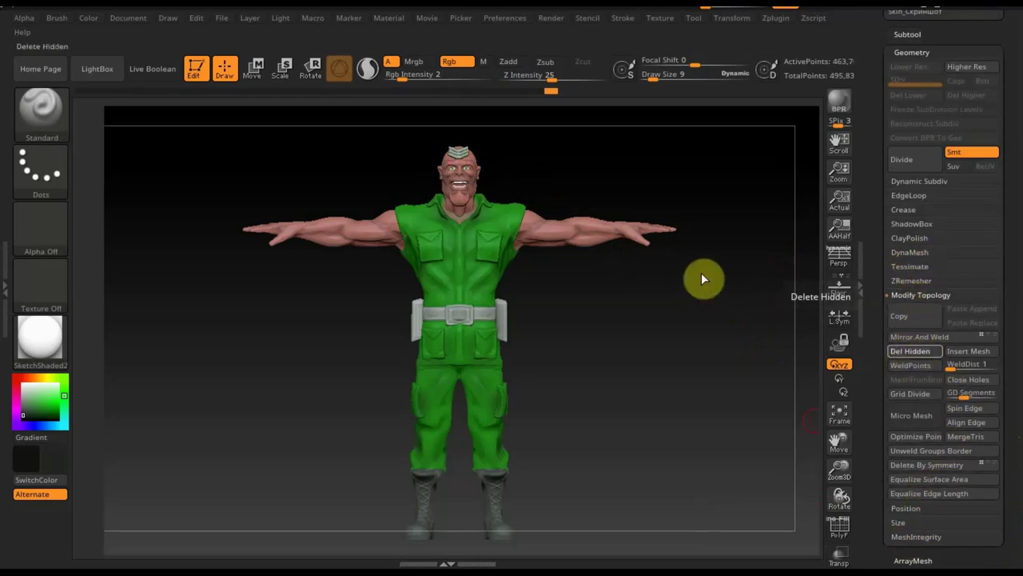
pyautogui.hotkey('ctrl', 'shift')
pyautogui.keyDown('ctrl'); pyautogui.keyDown('shift'); pyautogui.click(456, 153); pyautogui.keyUp('shift'); pyautogui.keyUp('ctrl')
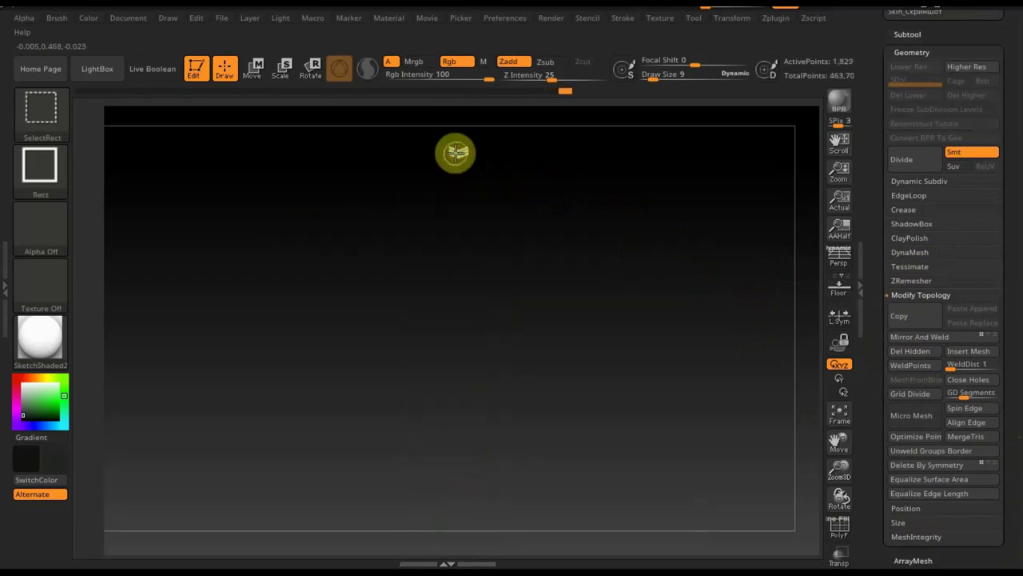
pyautogui.keyDown('ctrl'); pyautogui.keyDown('shift'); pyautogui.click(457, 164); pyautogui.keyUp('shift'); pyautogui.keyUp('ctrl')
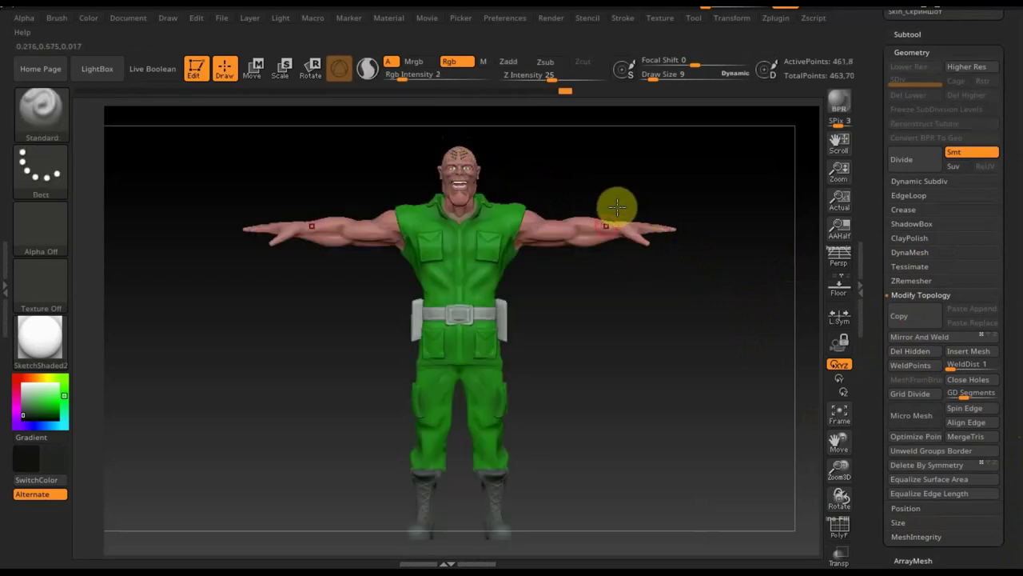
# Delete the remaining hidden geometry and check that the head is bald
pyautogui.keyDown('alt'); pyautogui.moveTo(669, 322); pyautogui.dragTo(696, 487); pyautogui.keyUp('alt')
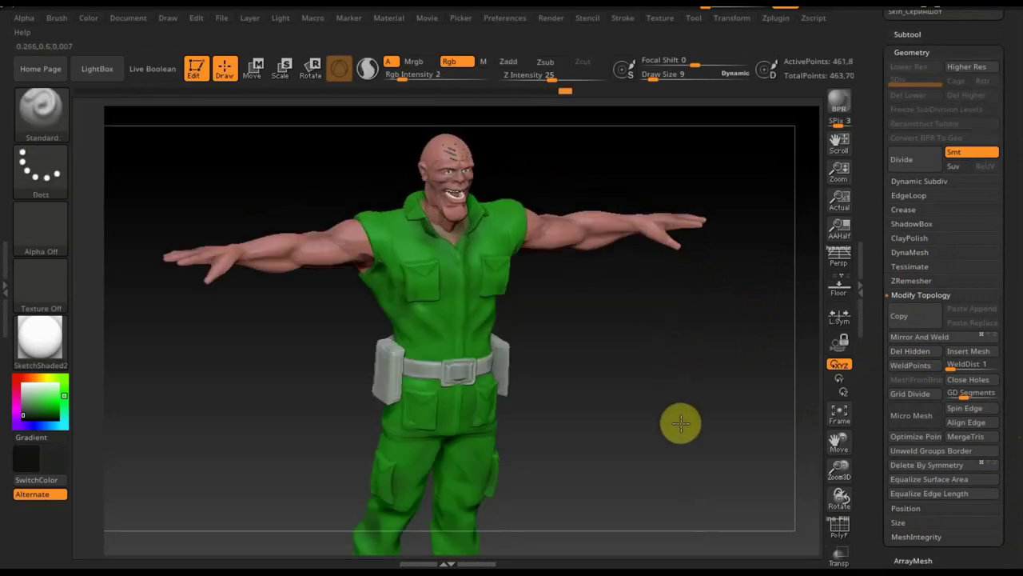
pyautogui.click(911, 351)
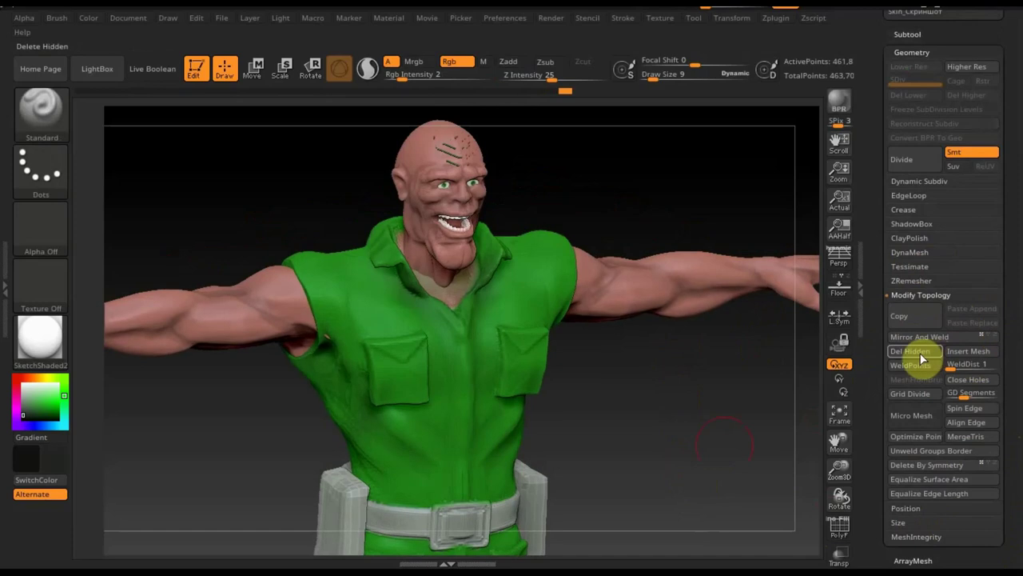
pyautogui.keyDown('ctrl'); pyautogui.keyDown('shift'); pyautogui.click(450, 157); pyautogui.keyUp('shift'); pyautogui.keyUp('ctrl')
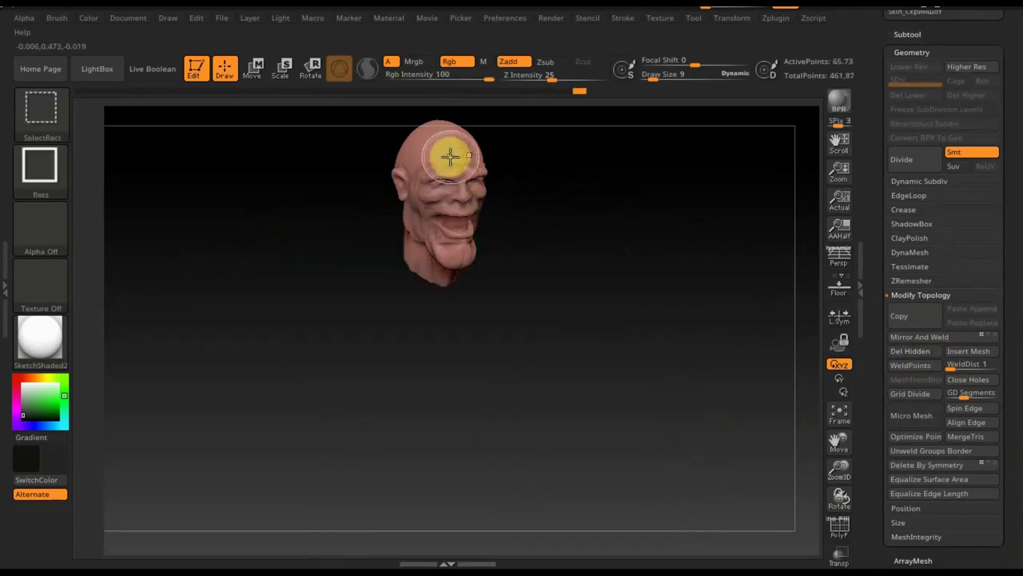
pyautogui.keyDown('ctrl'); pyautogui.keyDown('shift'); pyautogui.click(586, 269); pyautogui.keyUp('shift'); pyautogui.keyUp('ctrl')
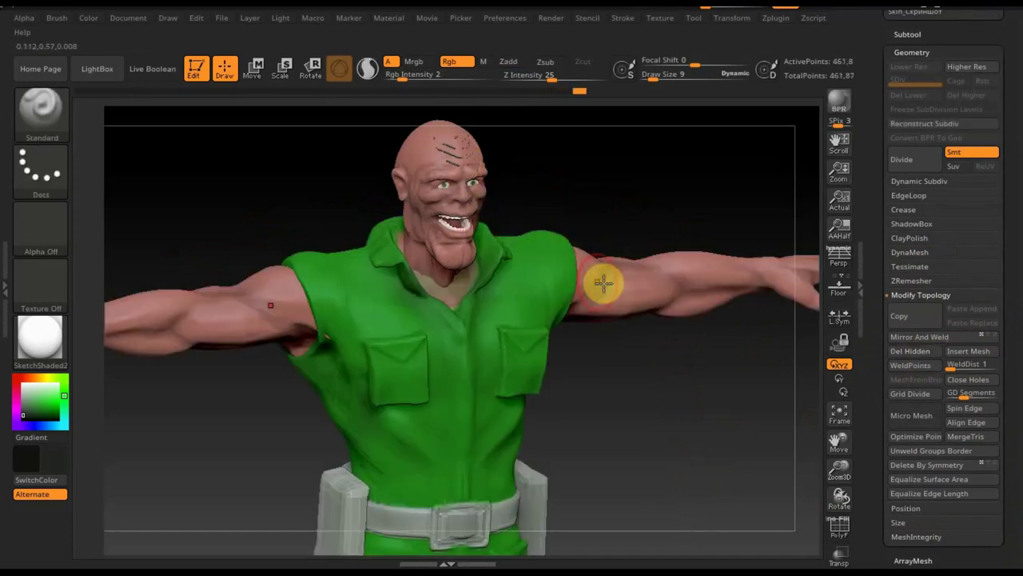
pyautogui.click(222, 18)
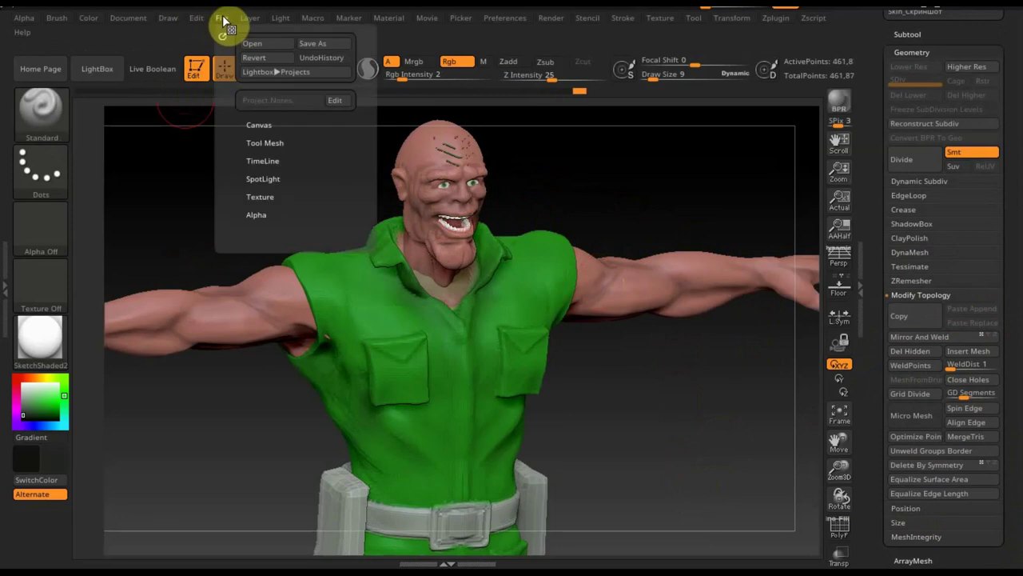
# Start opening a project without saving, browse the проэкт and Desktop folders, then cancel
pyautogui.click(265, 44)
pyautogui.click(558, 324)
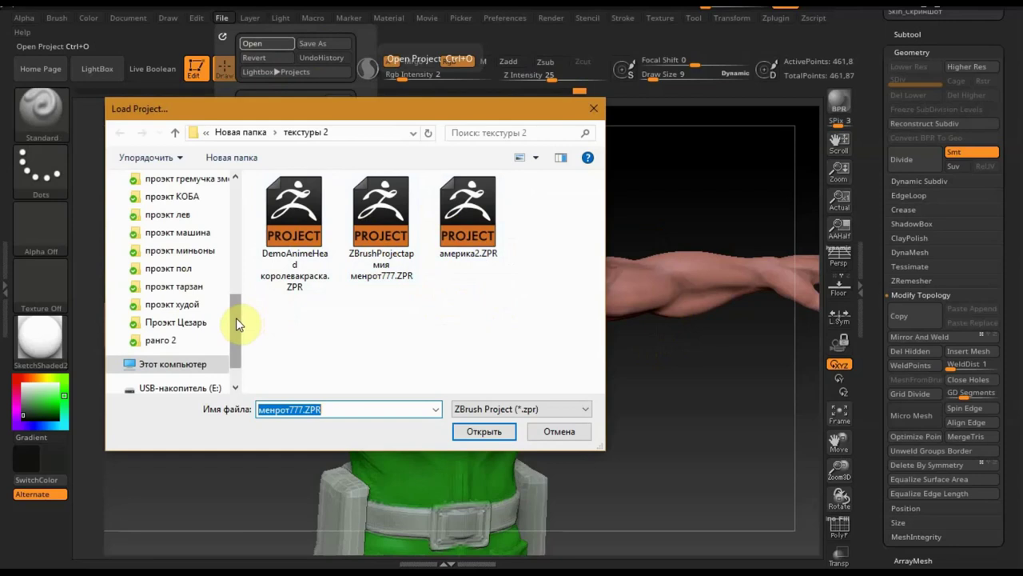
pyautogui.moveTo(236, 317); pyautogui.dragTo(237, 196)
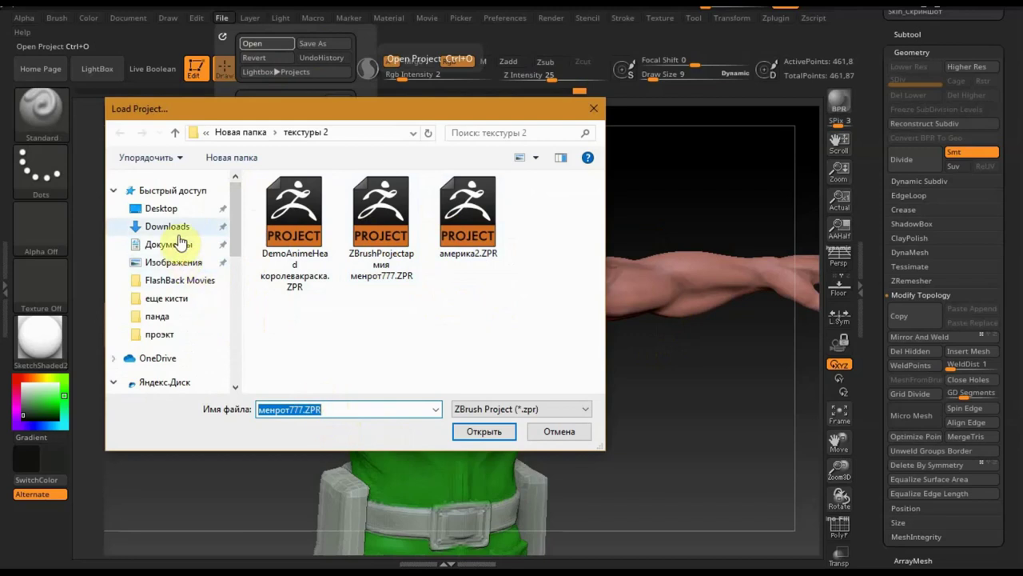
pyautogui.click(188, 334)
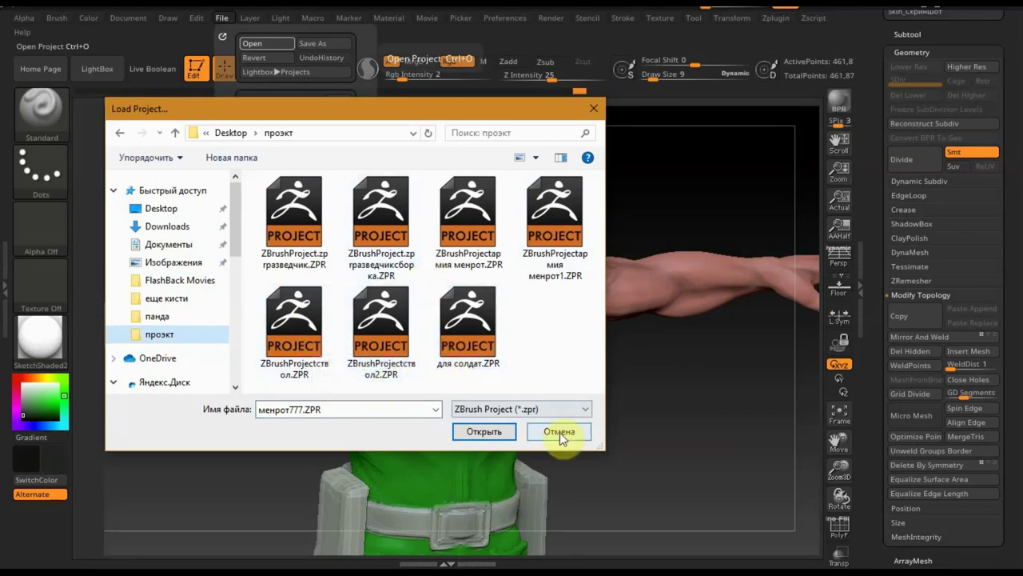
pyautogui.click(164, 209)
pyautogui.scroll(-2, 436, 320)
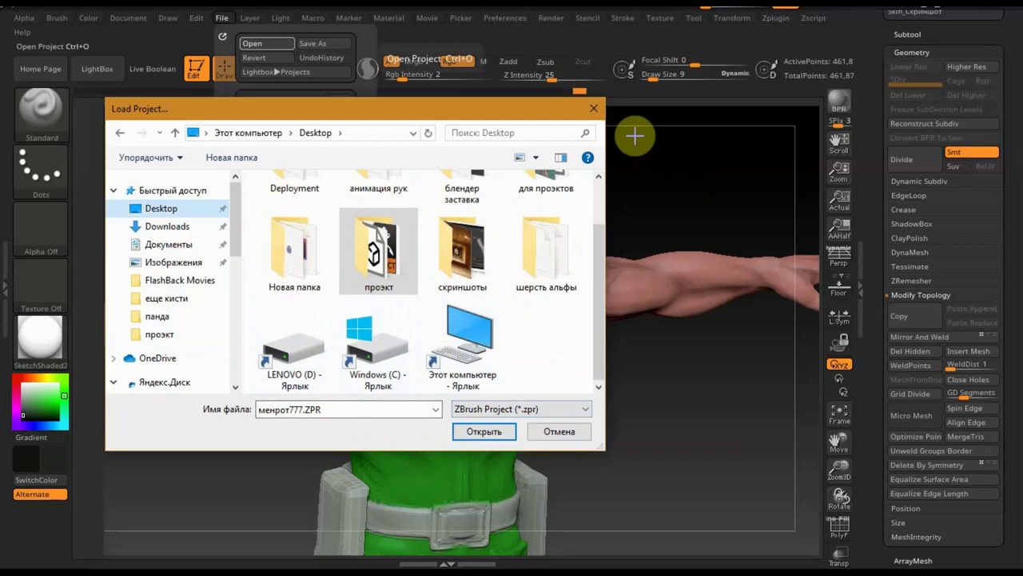
pyautogui.click(596, 120)
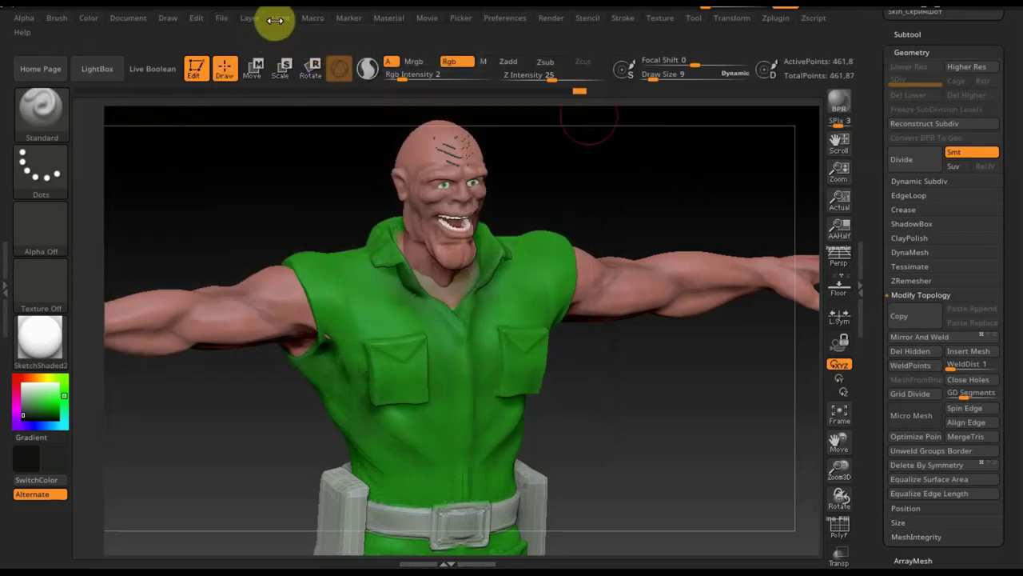
# Load the ZBrushProjectармия менрот777.ZPR project file
pyautogui.click(222, 17)
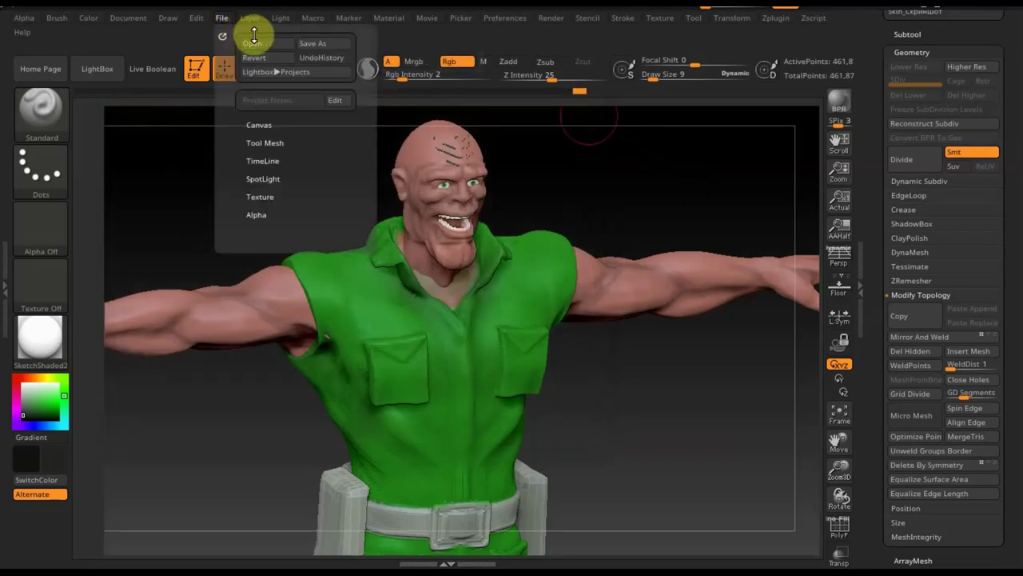
pyautogui.click(286, 102)
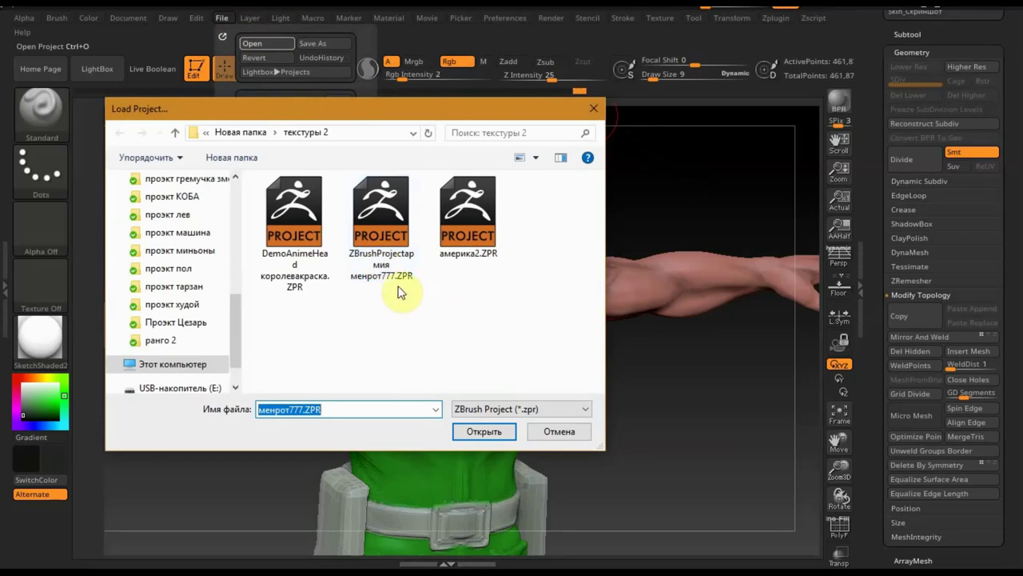
pyautogui.click(384, 222)
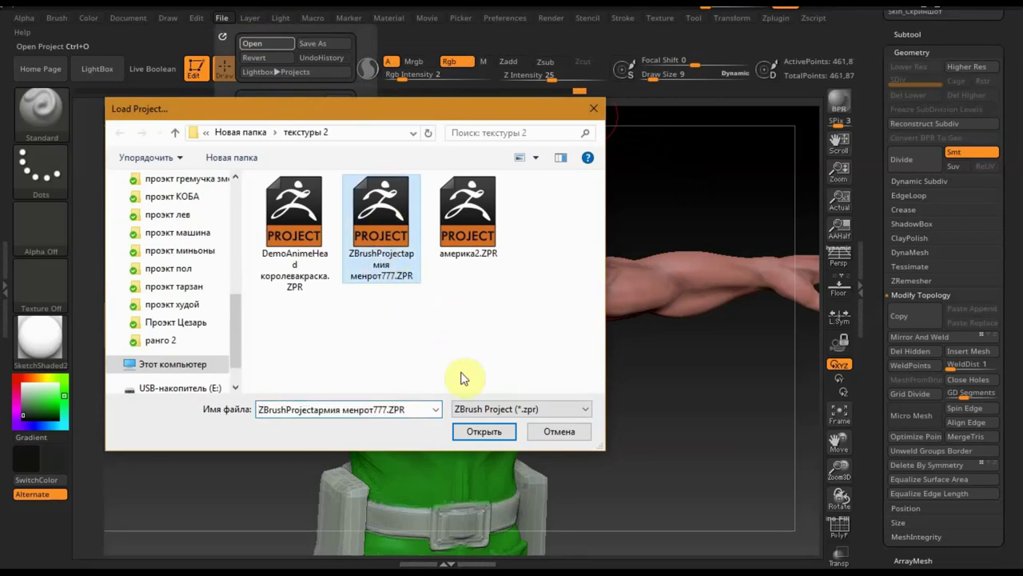
pyautogui.click(497, 432)
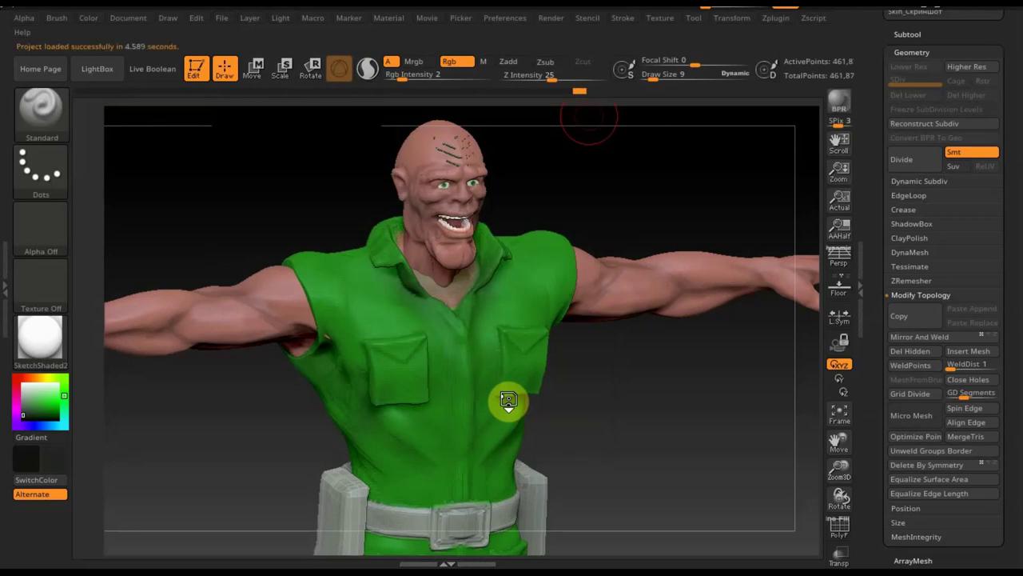
pyautogui.click(911, 33)
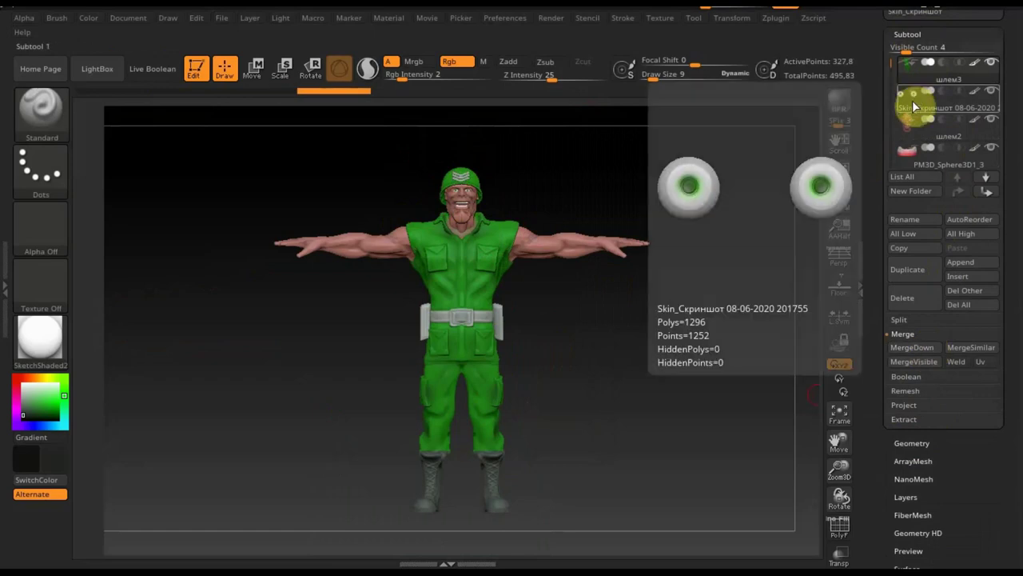
# Move the Skin_Скриншот eyes subtool down to the bottom of the list
pyautogui.moveTo(947, 107)
pyautogui.click(913, 100)
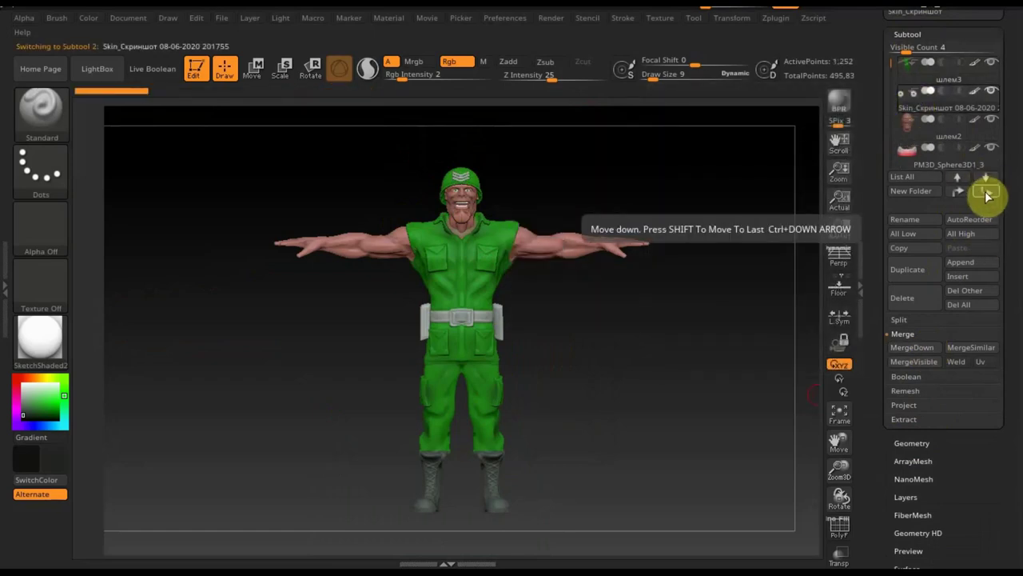
pyautogui.click(987, 195)
pyautogui.click(987, 195)
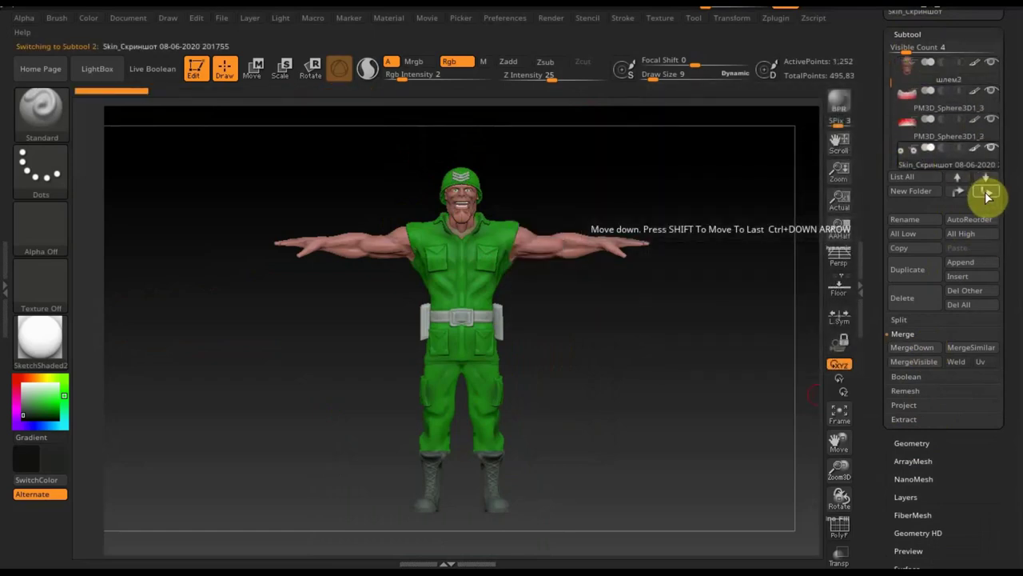
pyautogui.click(988, 194)
pyautogui.moveTo(905, 219)
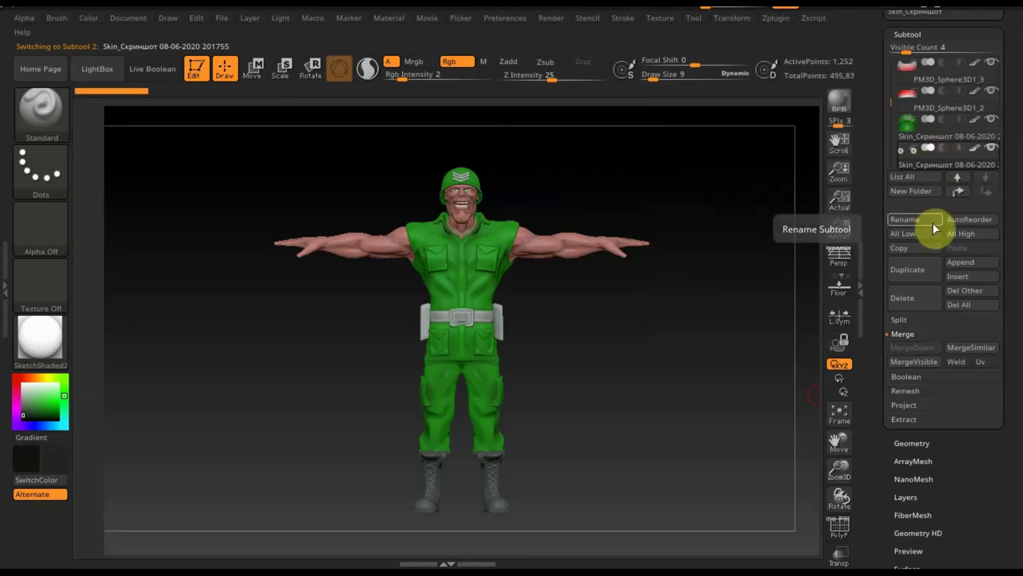
# Merge PM3D_Sphere3D1_3 and PM3D_Sphere3D1_2 down into the subtools below
pyautogui.click(958, 176)
pyautogui.click(958, 177)
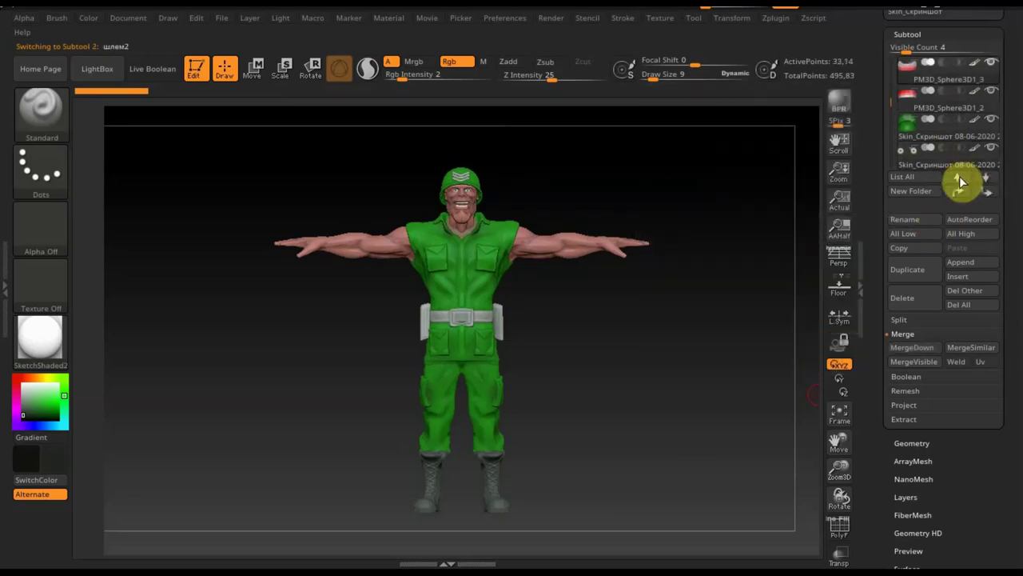
pyautogui.click(921, 348)
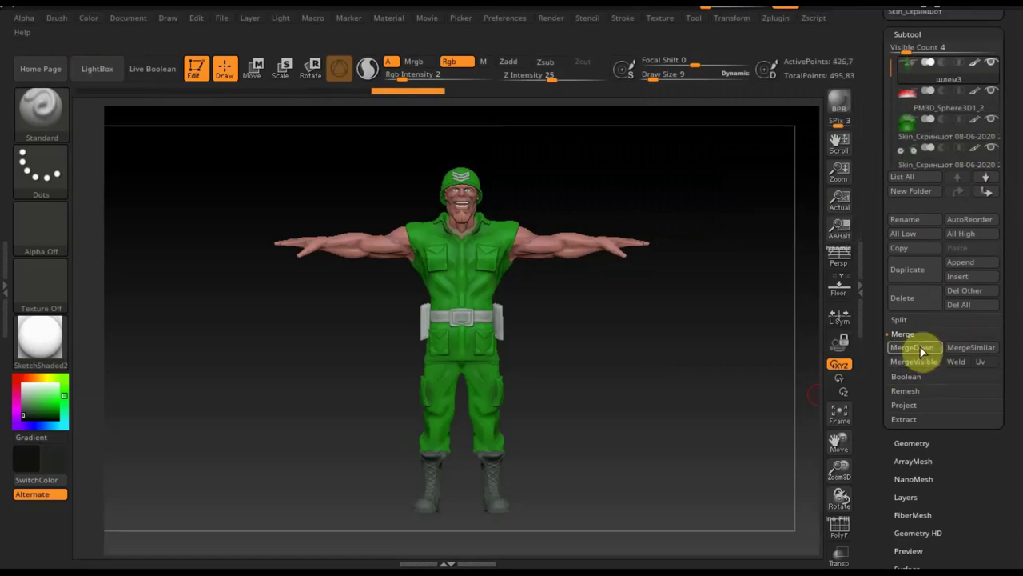
pyautogui.click(922, 348)
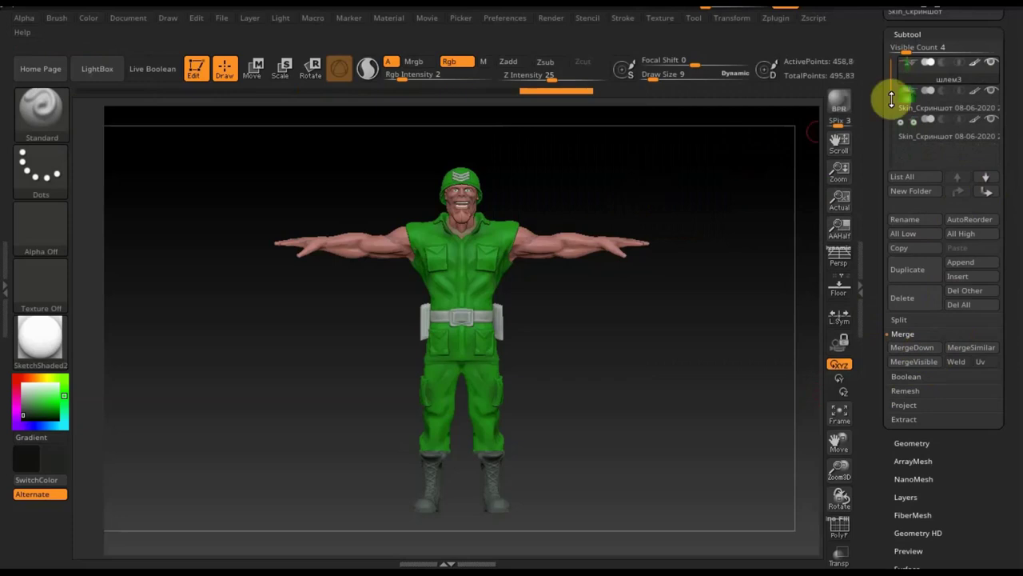
# Hide the helmet subtool so the bald-headed body shows alone
pyautogui.click(910, 133)
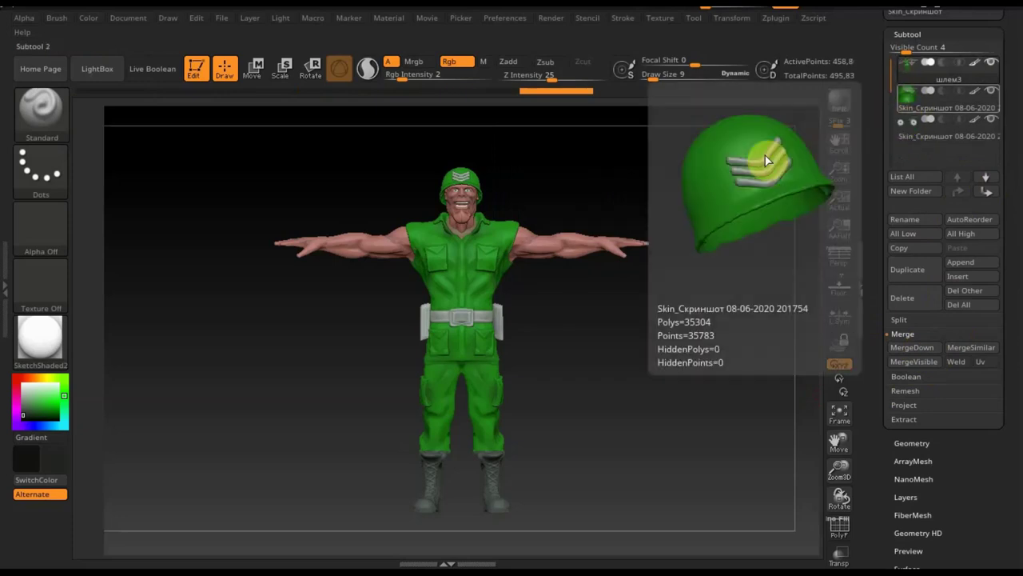
pyautogui.click(906, 69)
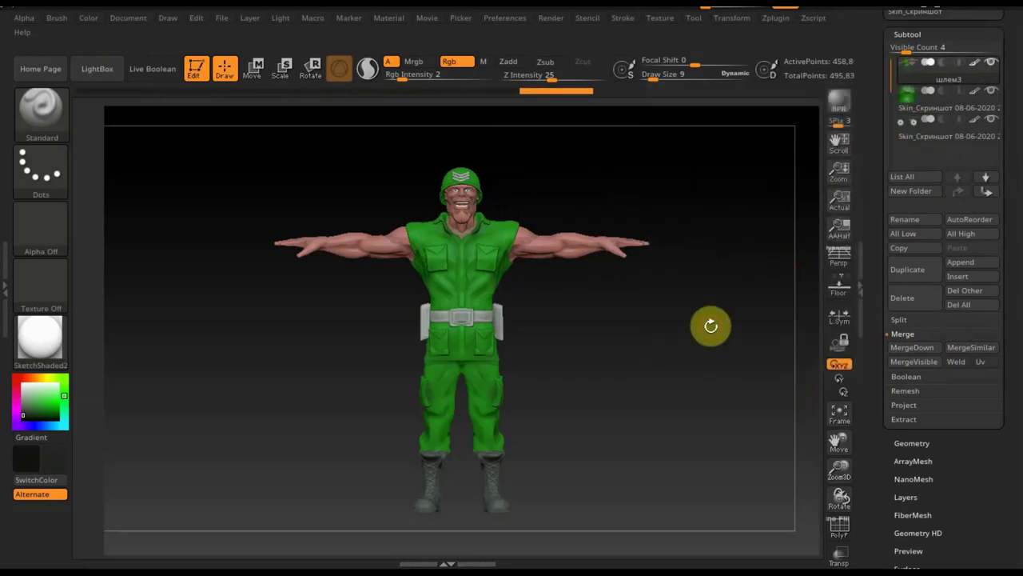
pyautogui.click(973, 124)
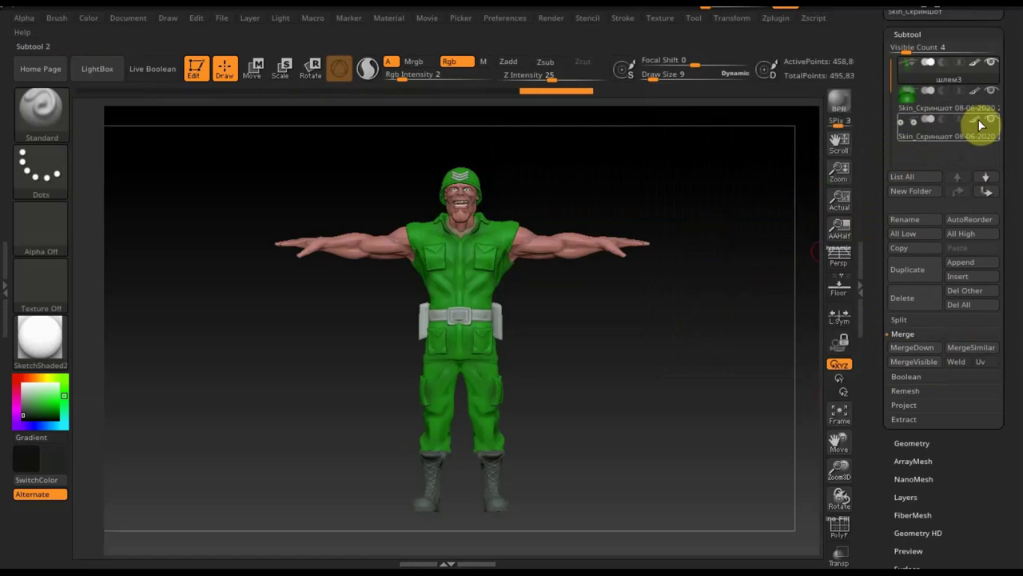
pyautogui.click(992, 123)
pyautogui.press('shift')
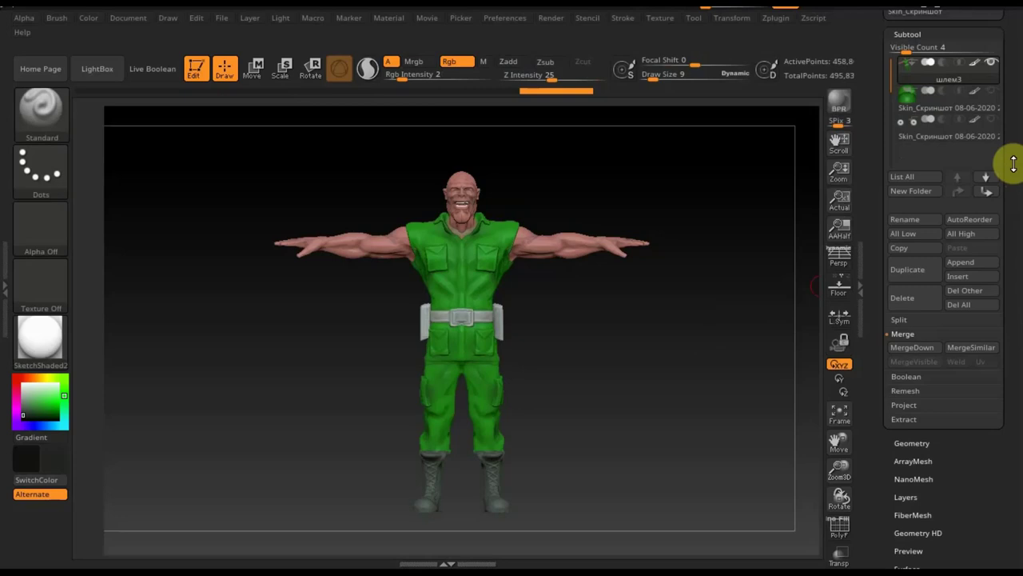
# Select шлем3 in the Subtool list and duplicate it, creating шлем4
pyautogui.click(840, 529)
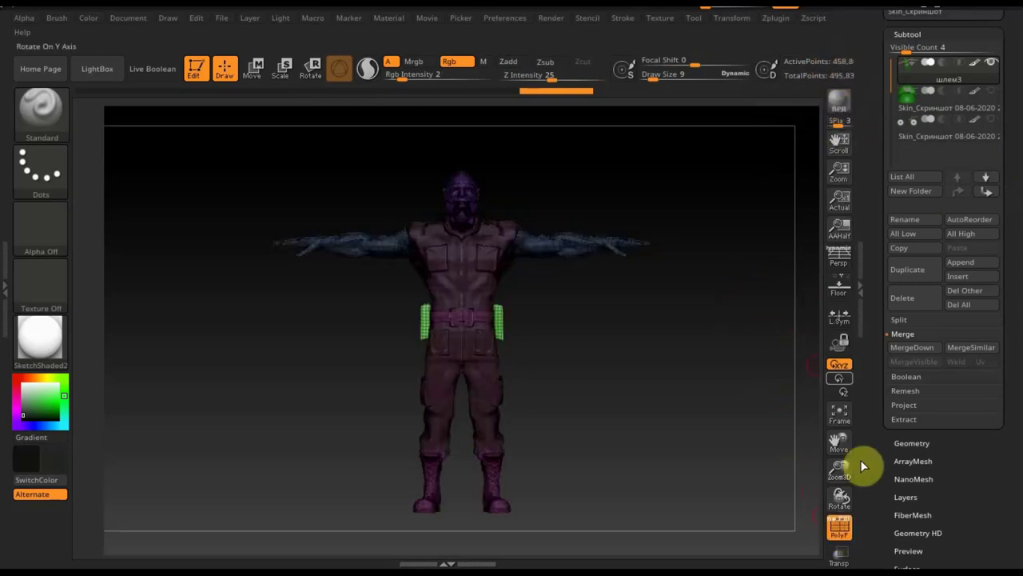
pyautogui.click(849, 528)
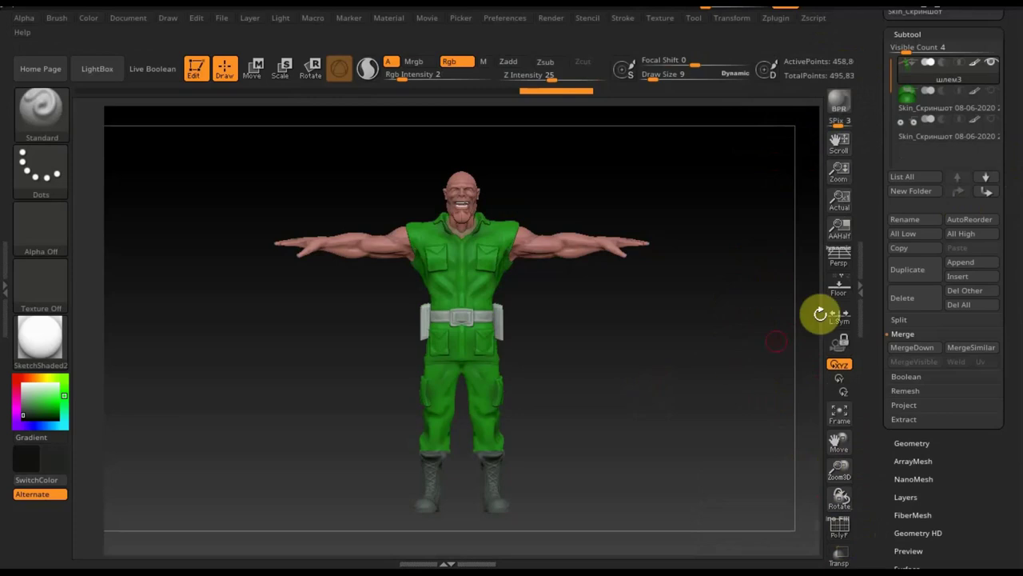
pyautogui.click(921, 444)
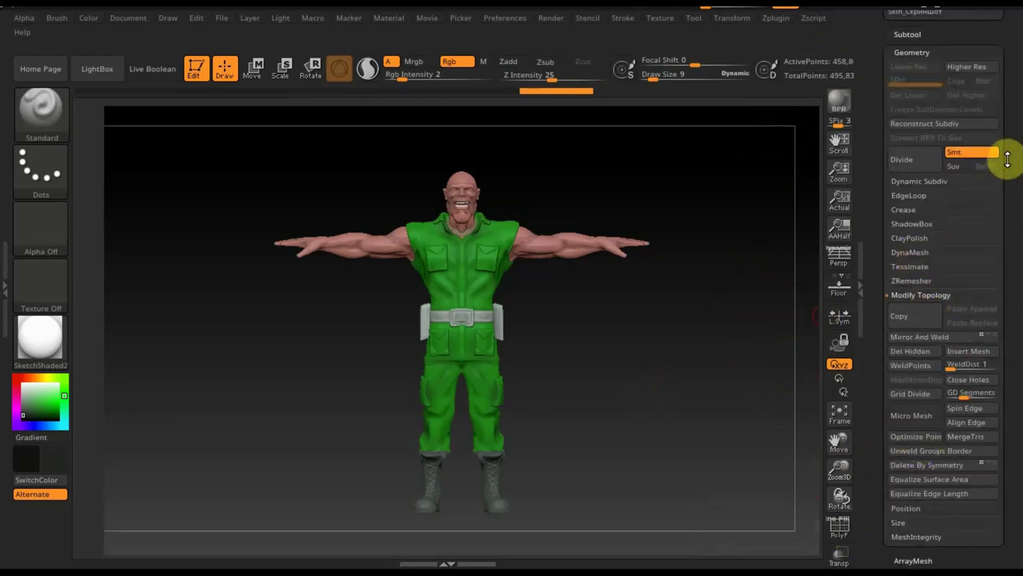
pyautogui.scroll(3, 1012, 221)
pyautogui.click(910, 128)
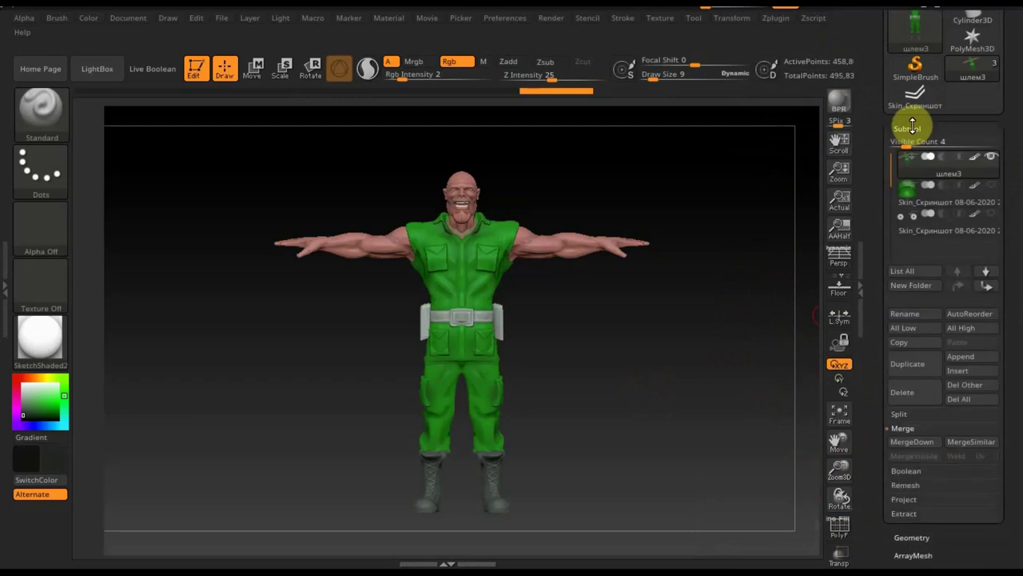
pyautogui.click(919, 367)
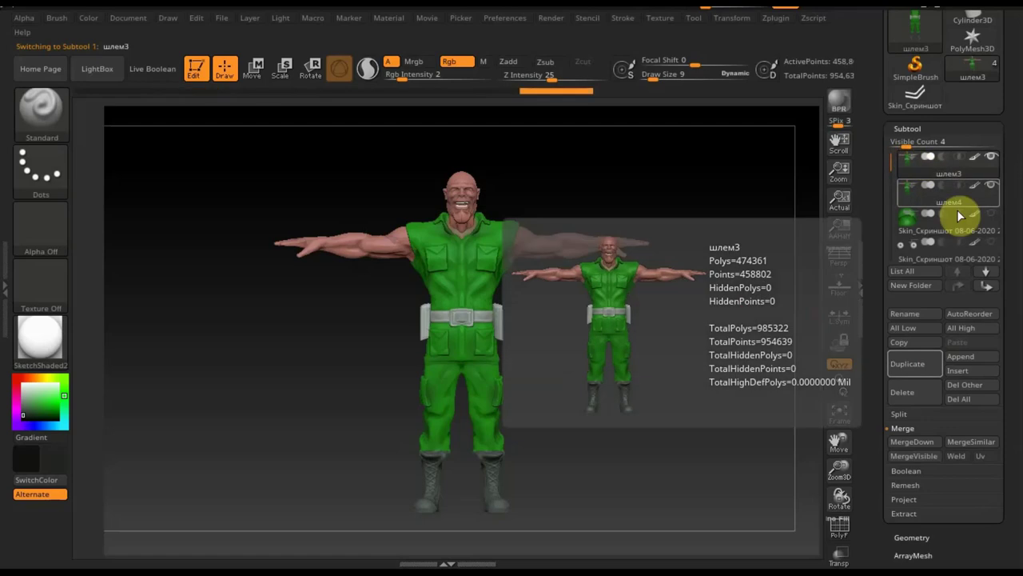
pyautogui.moveTo(1013, 258); pyautogui.dragTo(1013, 198)
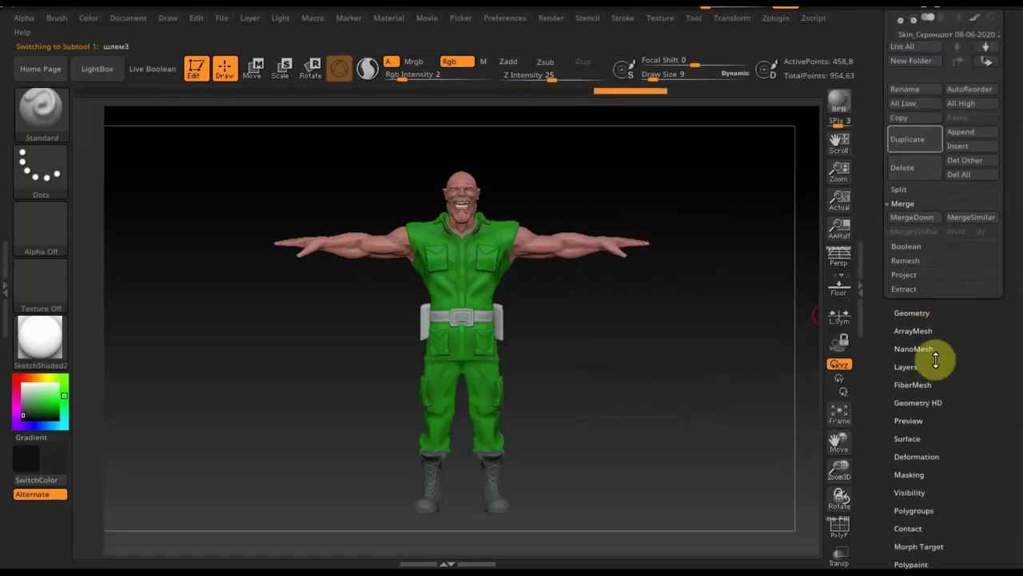
pyautogui.click(913, 313)
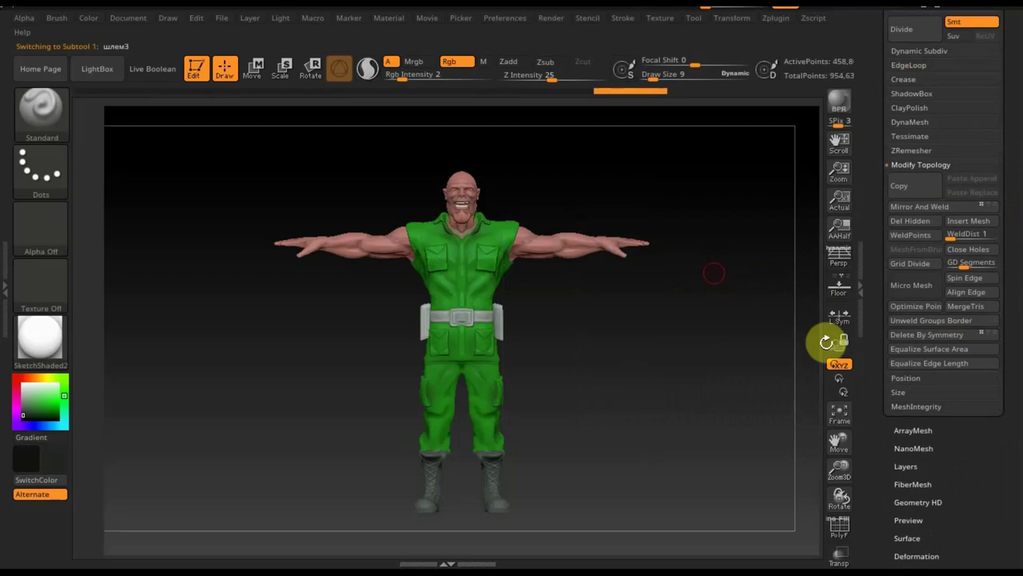
# Turn on PolyF, zoom into the upper body, and mask the soldier mesh
pyautogui.click(840, 524)
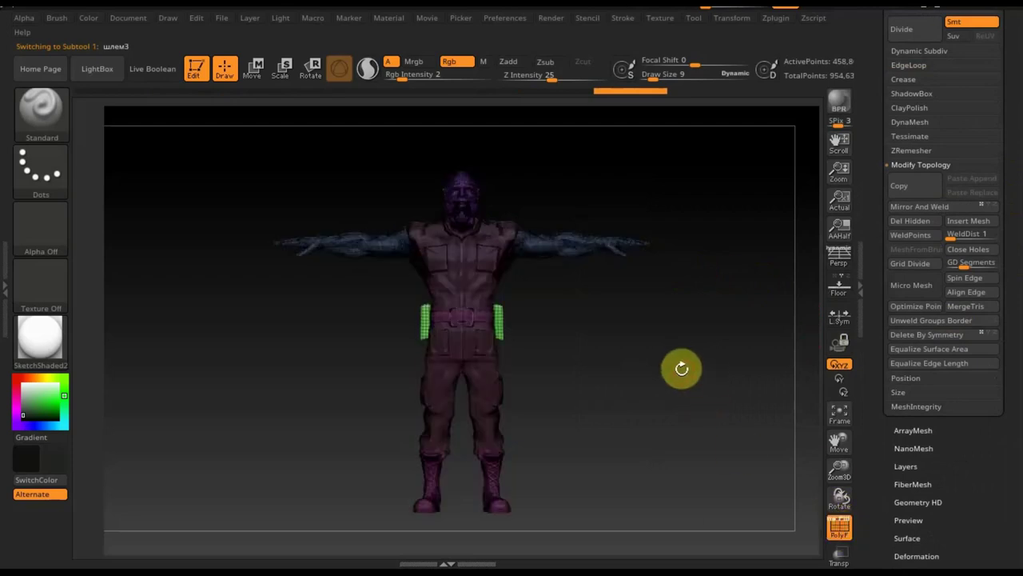
pyautogui.moveTo(685, 366); pyautogui.dragTo(679, 370)
pyautogui.moveTo(694, 448)
pyautogui.keyDown('alt'); pyautogui.mouseDown()
pyautogui.moveTo(678, 439)
pyautogui.moveTo(669, 270)
pyautogui.mouseUp(); pyautogui.keyUp('alt')
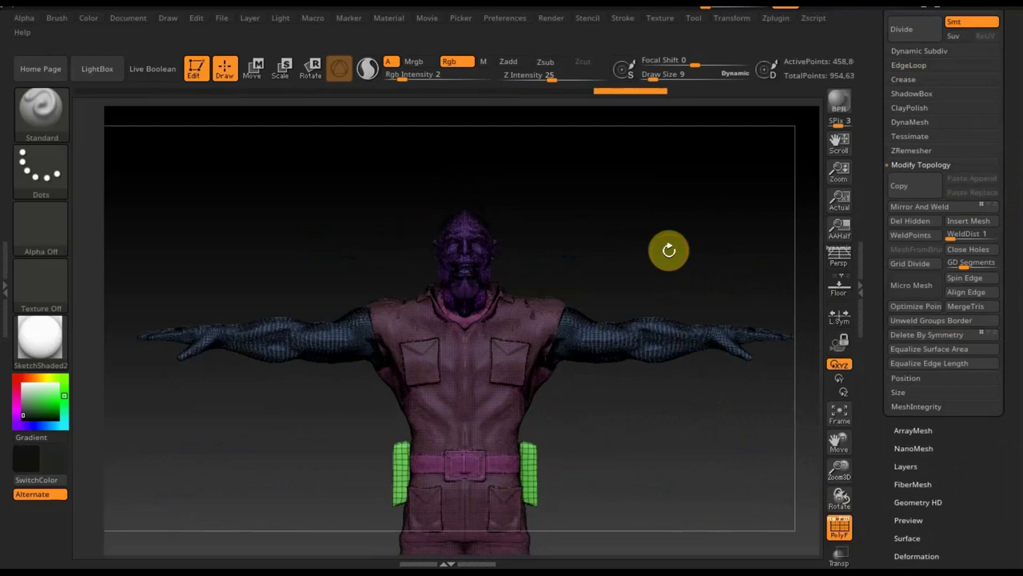
pyautogui.press('ctrl')
pyautogui.keyDown('ctrl'); pyautogui.click(668, 253); pyautogui.keyUp('ctrl')
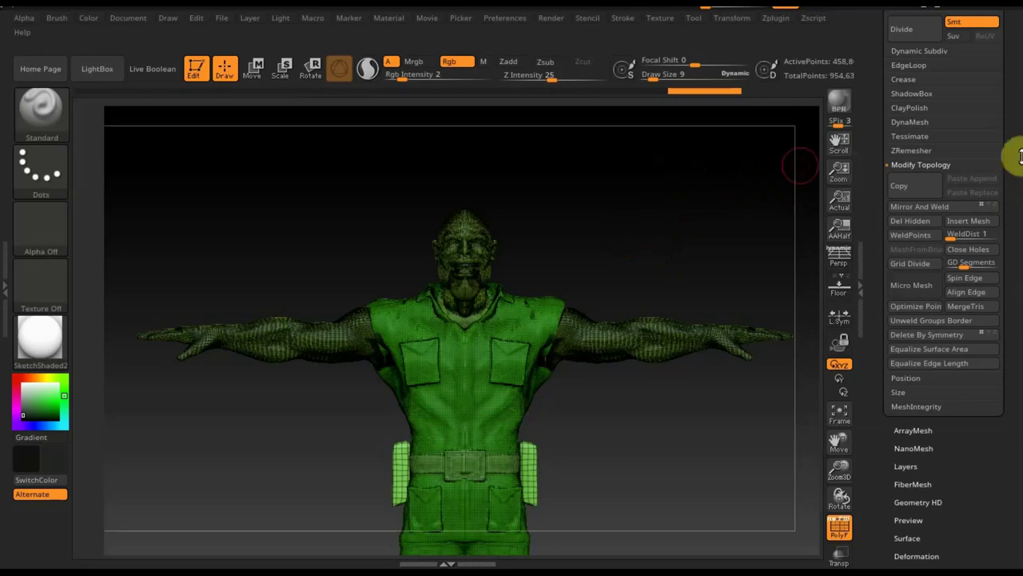
# Clear the mask from the soldier mesh with a Ctrl-click
pyautogui.scroll(2, 1014, 160)
pyautogui.scroll(2, 1021, 180)
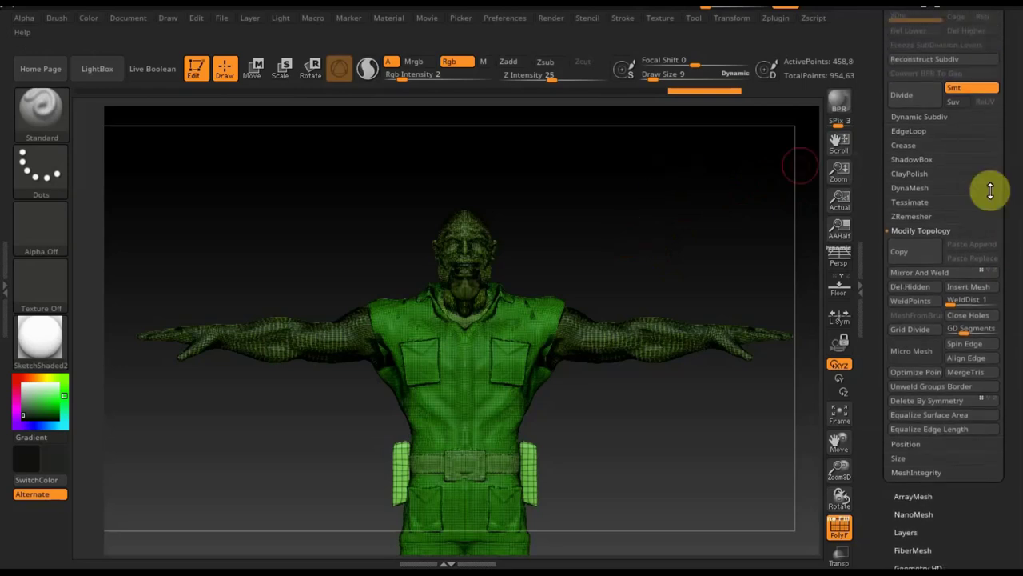
pyautogui.press('ctrl')
pyautogui.keyDown('ctrl'); pyautogui.click(670, 263); pyautogui.keyUp('ctrl')
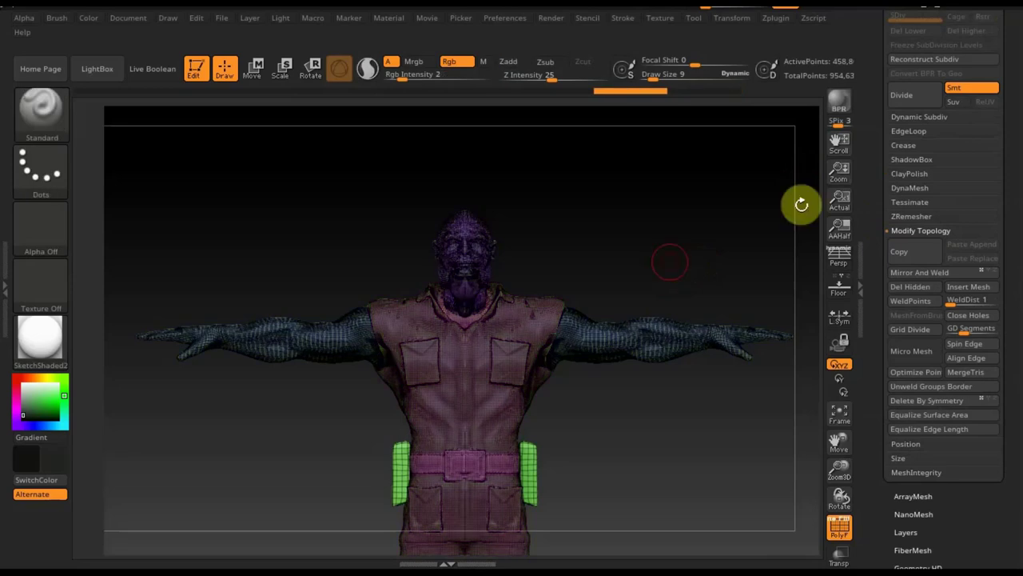
pyautogui.moveTo(1012, 155); pyautogui.dragTo(1017, 275)
pyautogui.scroll(3, 1017, 274)
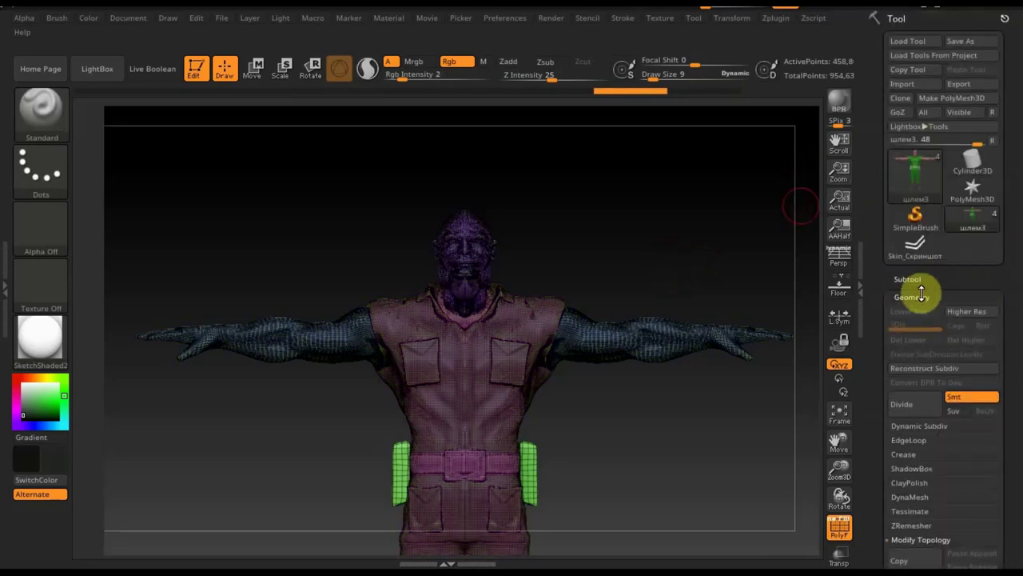
# Turn off the polygroup wireframe and frame the soldier's head and shoulders
pyautogui.click(840, 529)
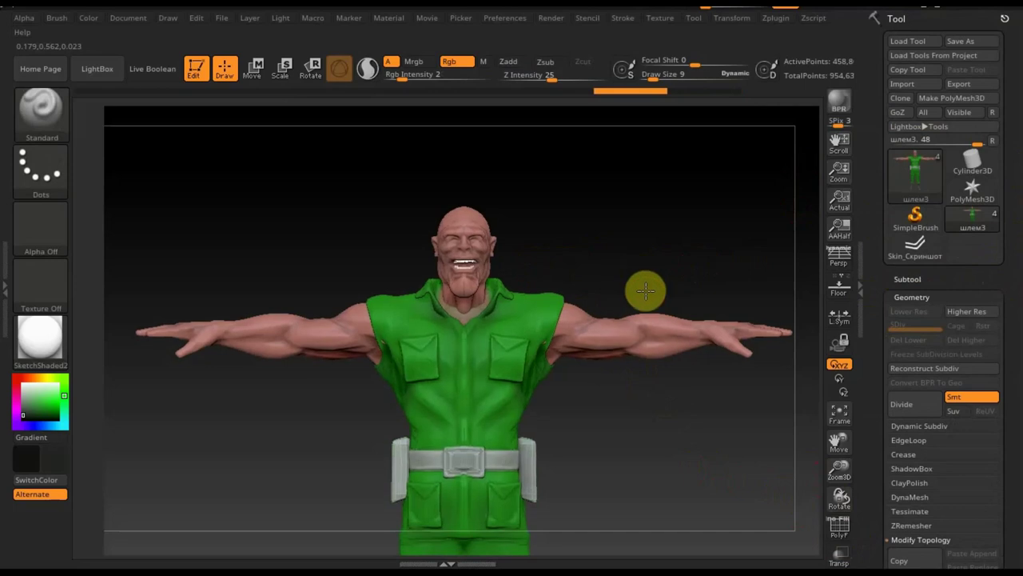
pyautogui.keyDown('alt'); pyautogui.moveTo(645, 290); pyautogui.dragTo(660, 351); pyautogui.keyUp('alt')
pyautogui.keyDown('alt'); pyautogui.moveTo(623, 262); pyautogui.dragTo(630, 121); pyautogui.keyUp('alt')
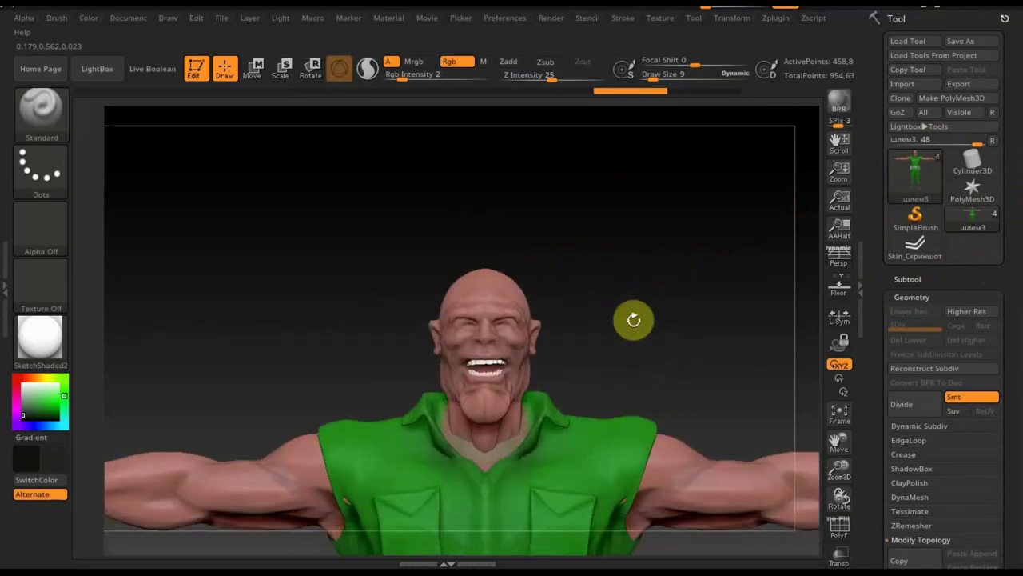
pyautogui.keyDown('alt'); pyautogui.moveTo(633, 318); pyautogui.dragTo(616, 210); pyautogui.keyUp('alt')
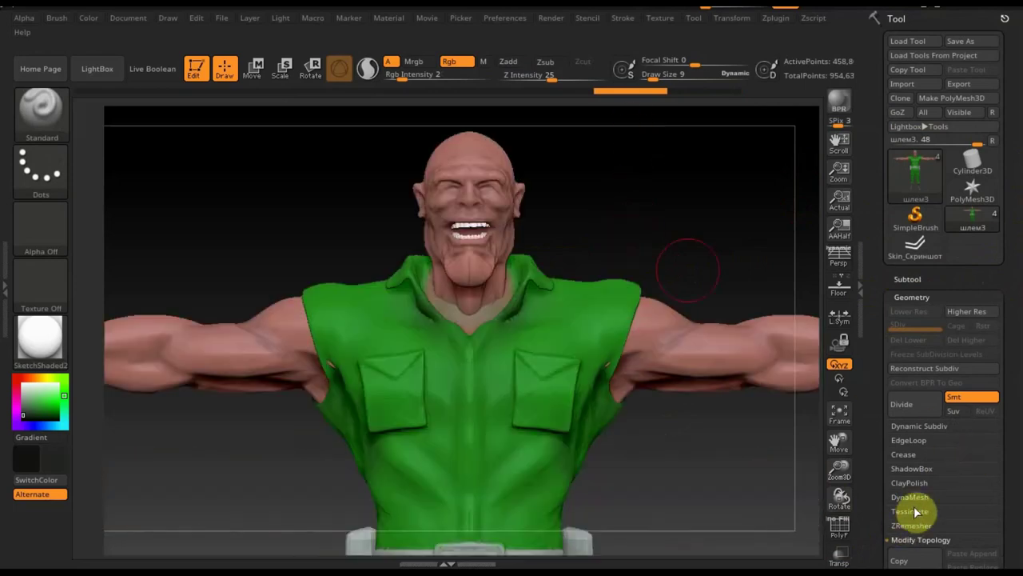
pyautogui.moveTo(1017, 511); pyautogui.dragTo(1009, 477)
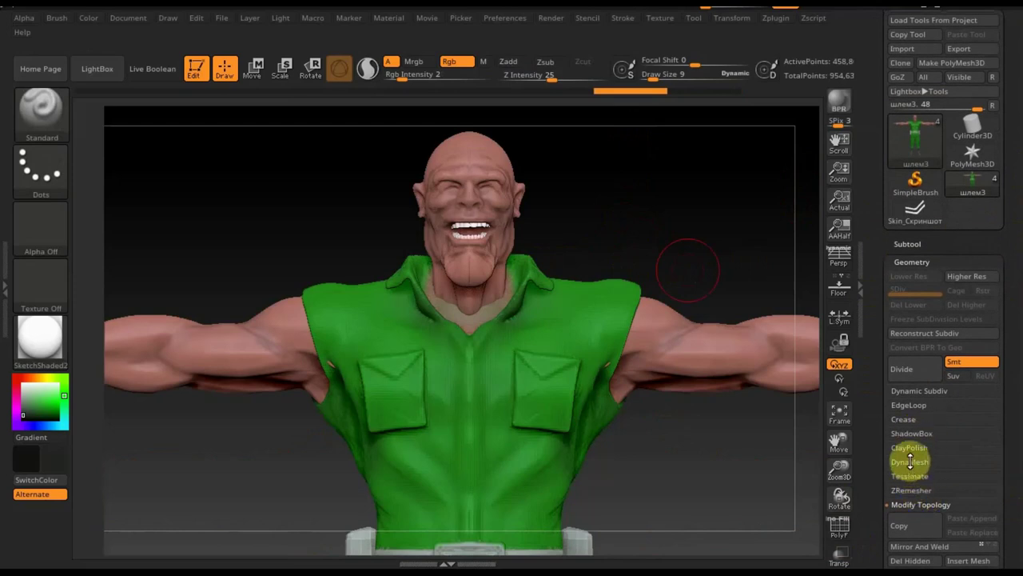
# Raise the DynaMesh resolution and remesh the soldier
pyautogui.click(911, 462)
pyautogui.moveTo(1016, 512); pyautogui.dragTo(1003, 443)
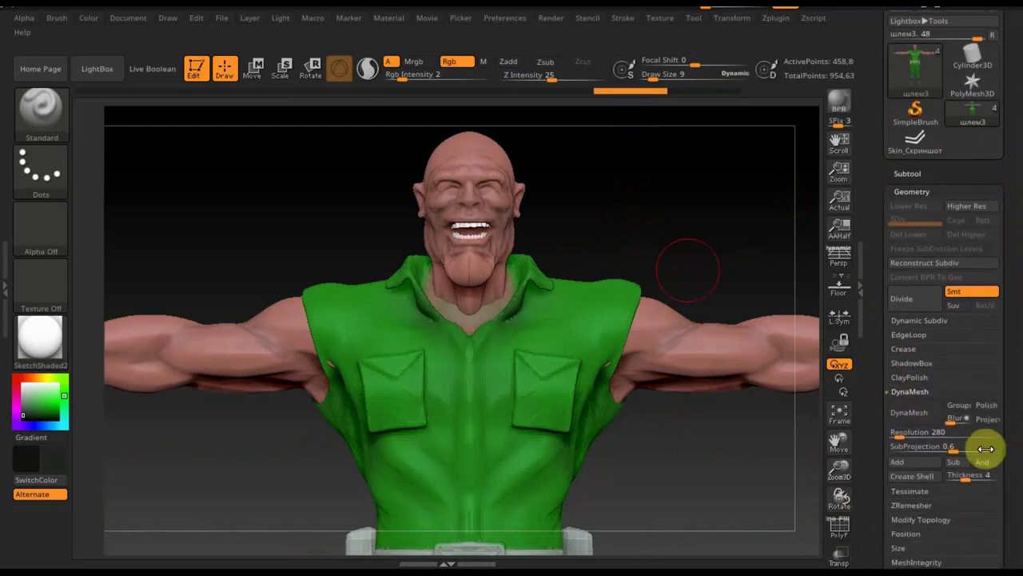
pyautogui.click(901, 437)
pyautogui.moveTo(901, 437)
pyautogui.mouseDown()
pyautogui.moveTo(919, 437)
pyautogui.moveTo(900, 438)
pyautogui.mouseUp()
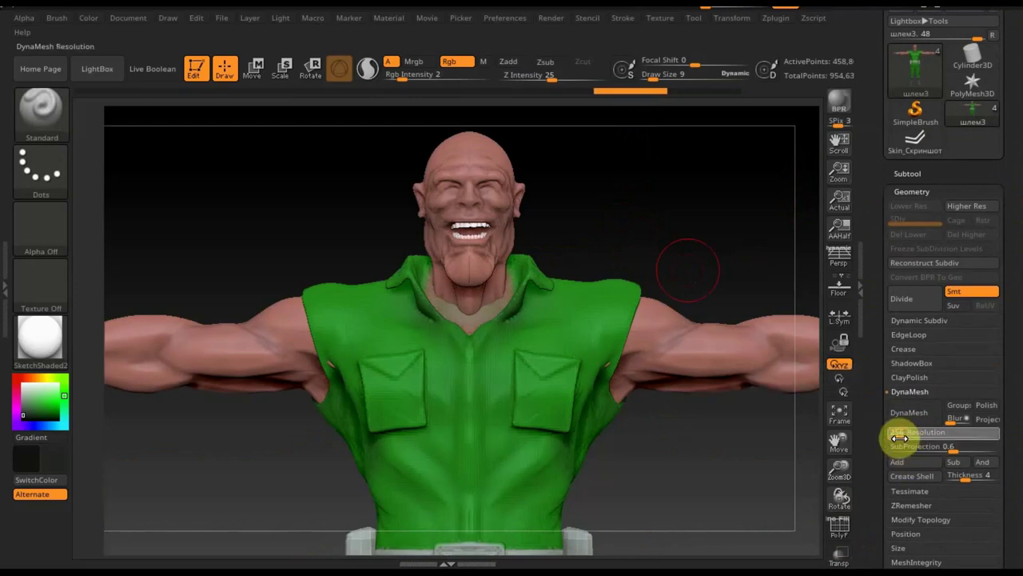
pyautogui.press('Return')
pyautogui.click(910, 413)
pyautogui.moveTo(754, 429); pyautogui.dragTo(696, 435)
# Undo the blocky remesh and DynaMesh again at a resolution near 4000
pyautogui.press('ctrl')
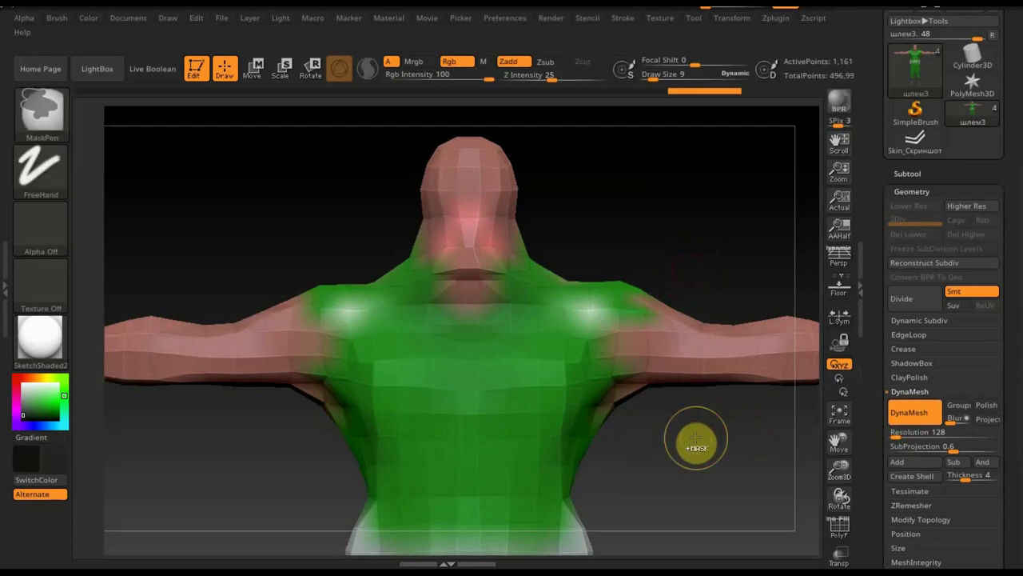
pyautogui.hotkey('ctrl', 'z')
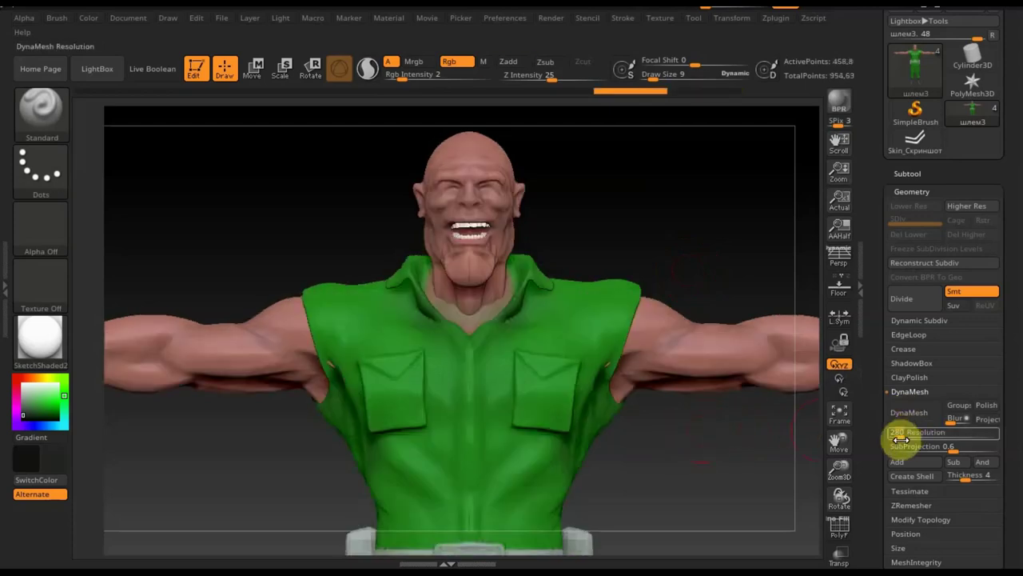
pyautogui.moveTo(901, 436); pyautogui.dragTo(995, 438)
pyautogui.click(914, 415)
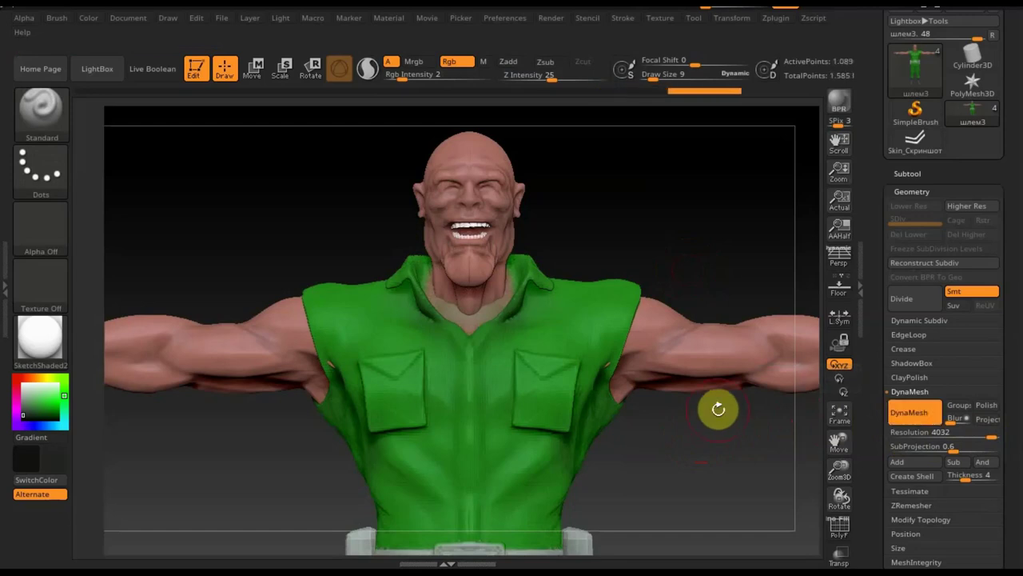
# Re-enter the DynaMesh resolution, settling on 2632
pyautogui.click(673, 237)
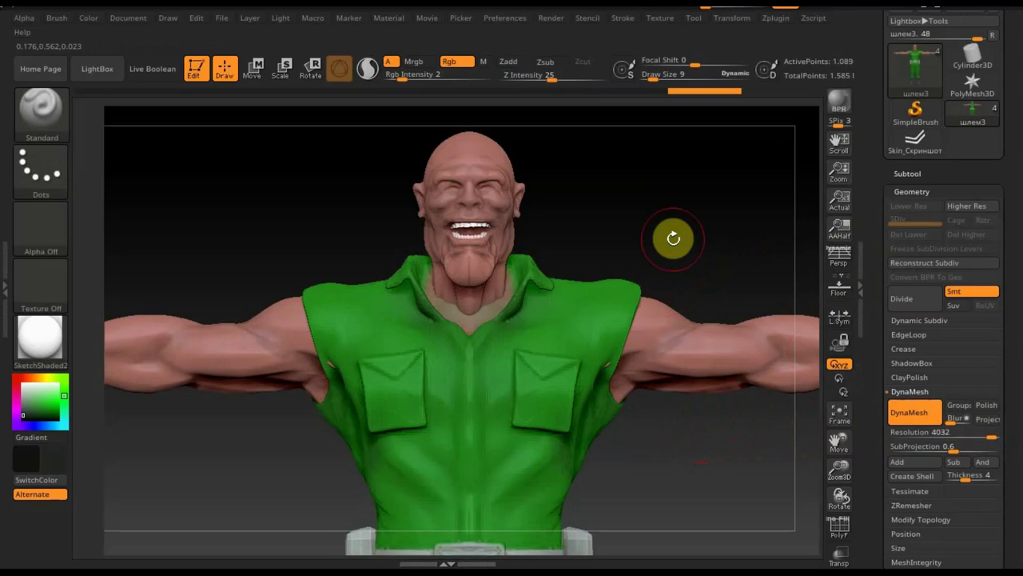
pyautogui.press('ctrl')
pyautogui.click(940, 436)
pyautogui.write('280')
pyautogui.moveTo(902, 436); pyautogui.dragTo(959, 436)
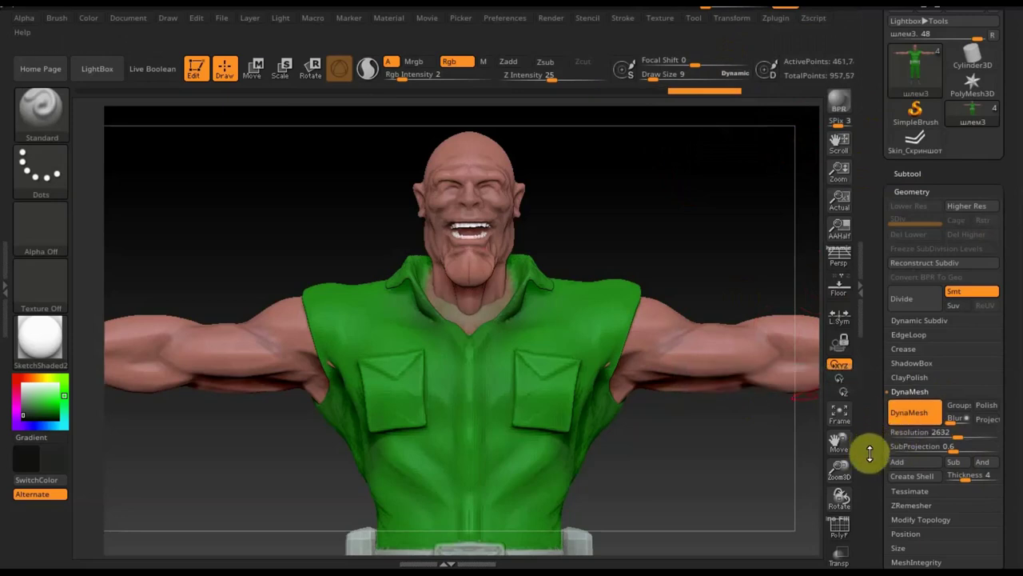
pyautogui.click(841, 529)
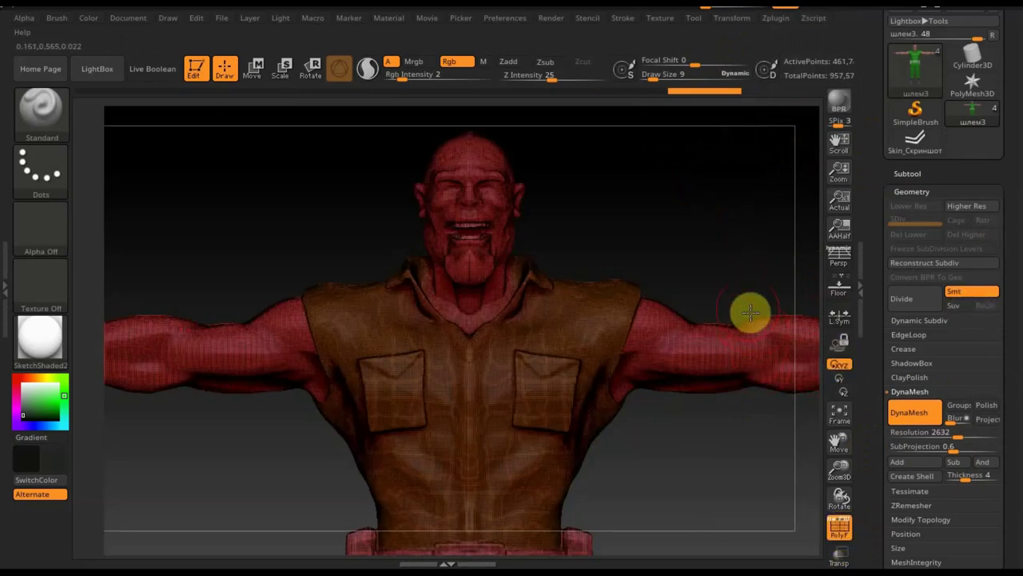
pyautogui.moveTo(726, 271)
pyautogui.mouseDown()
pyautogui.moveTo(756, 273)
pyautogui.moveTo(708, 251)
pyautogui.moveTo(743, 224)
pyautogui.mouseUp()
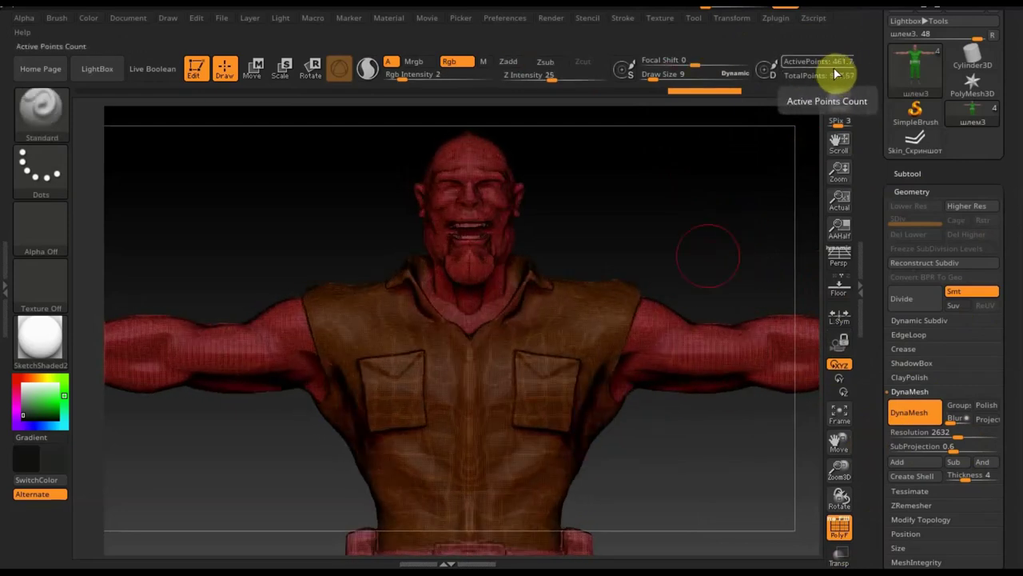
pyautogui.click(839, 542)
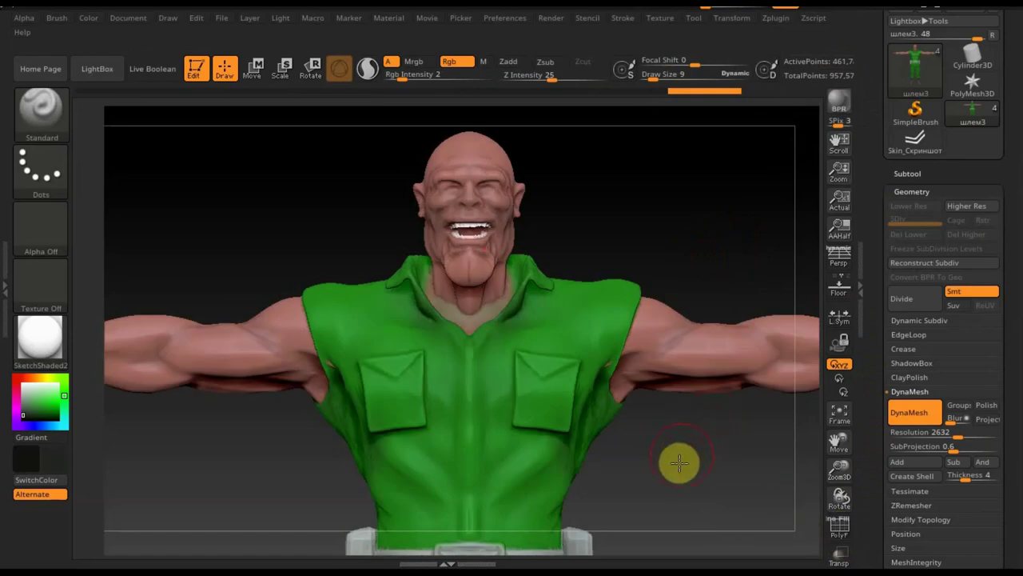
pyautogui.moveTo(684, 451)
pyautogui.keyDown('alt'); pyautogui.mouseDown()
pyautogui.moveTo(648, 292)
pyautogui.moveTo(633, 361)
pyautogui.mouseUp(); pyautogui.keyUp('alt')
pyautogui.moveTo(624, 275)
pyautogui.keyDown('alt'); pyautogui.mouseDown()
pyautogui.moveTo(622, 411)
pyautogui.moveTo(605, 372)
pyautogui.mouseUp(); pyautogui.keyUp('alt')
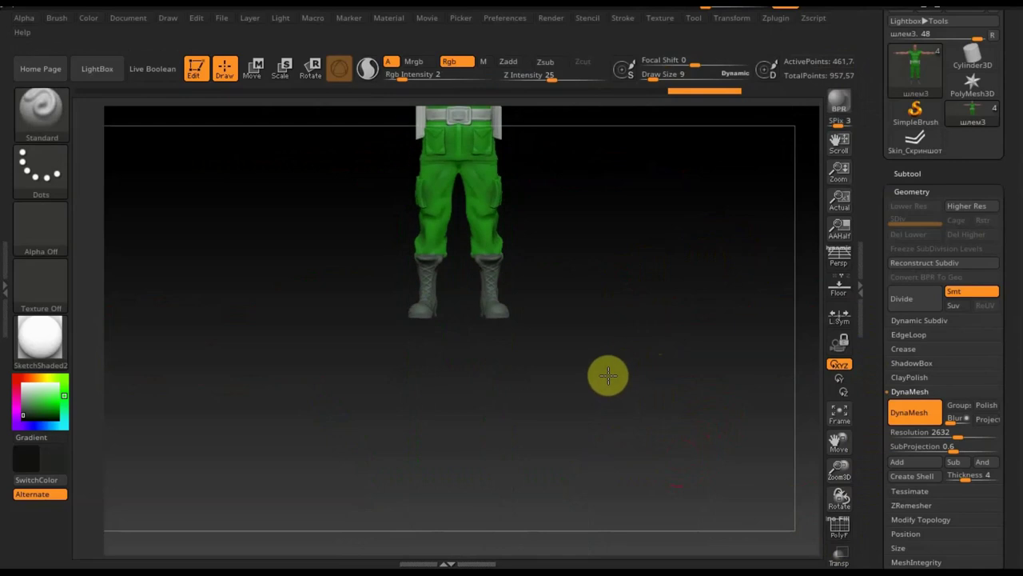
pyautogui.press('f')
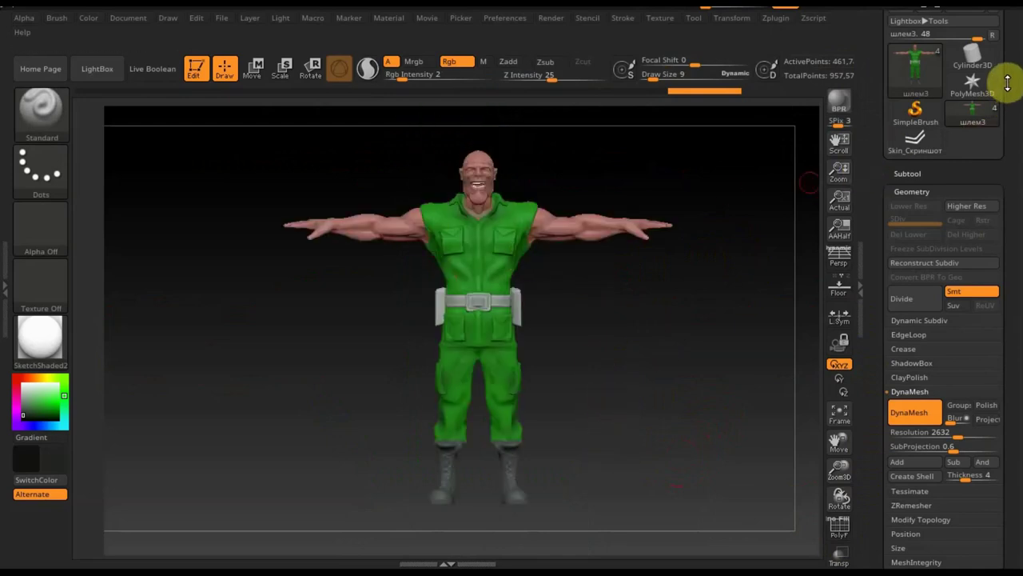
pyautogui.moveTo(1012, 101); pyautogui.dragTo(994, 149)
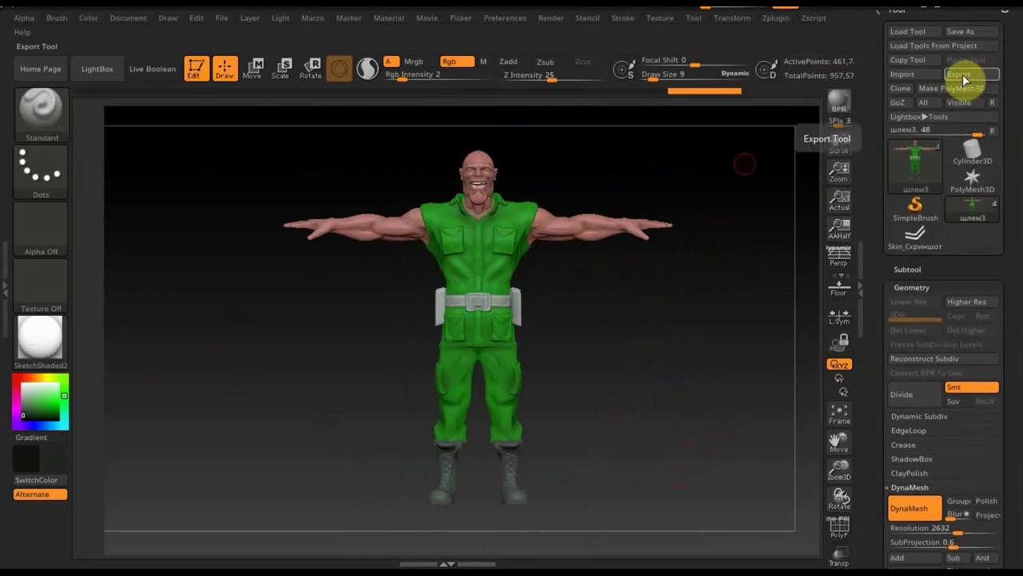
# Export the soldier subtool as the OBJ file 7788888 on the Desktop
pyautogui.click(909, 270)
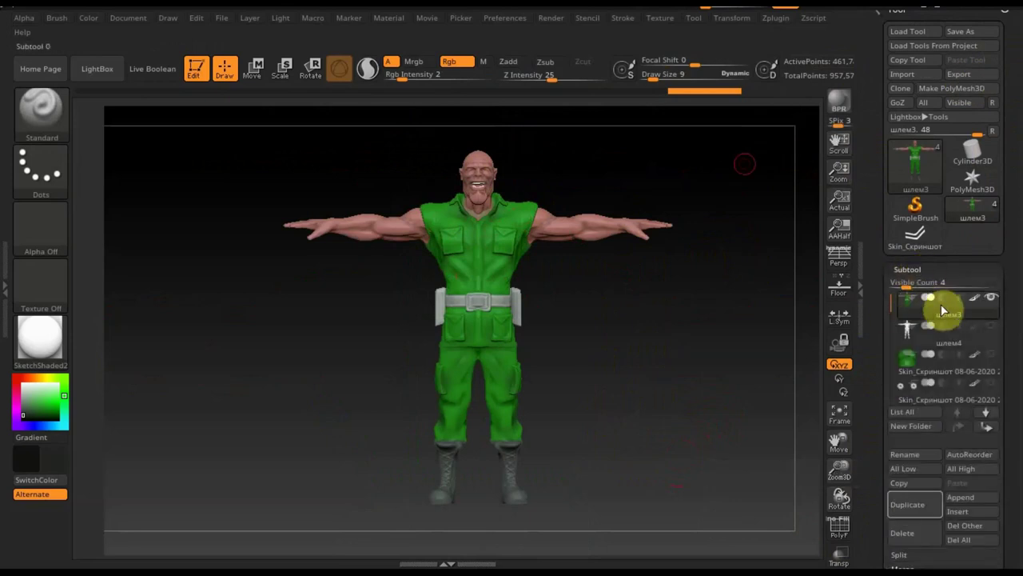
pyautogui.click(966, 76)
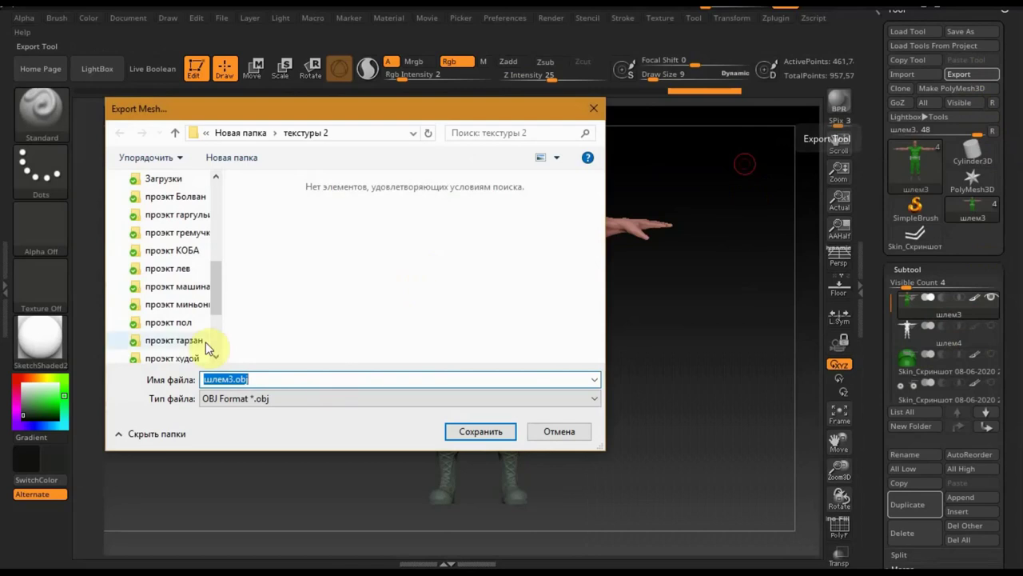
pyautogui.moveTo(214, 261)
pyautogui.mouseDown()
pyautogui.moveTo(229, 232)
pyautogui.moveTo(213, 194)
pyautogui.mouseUp()
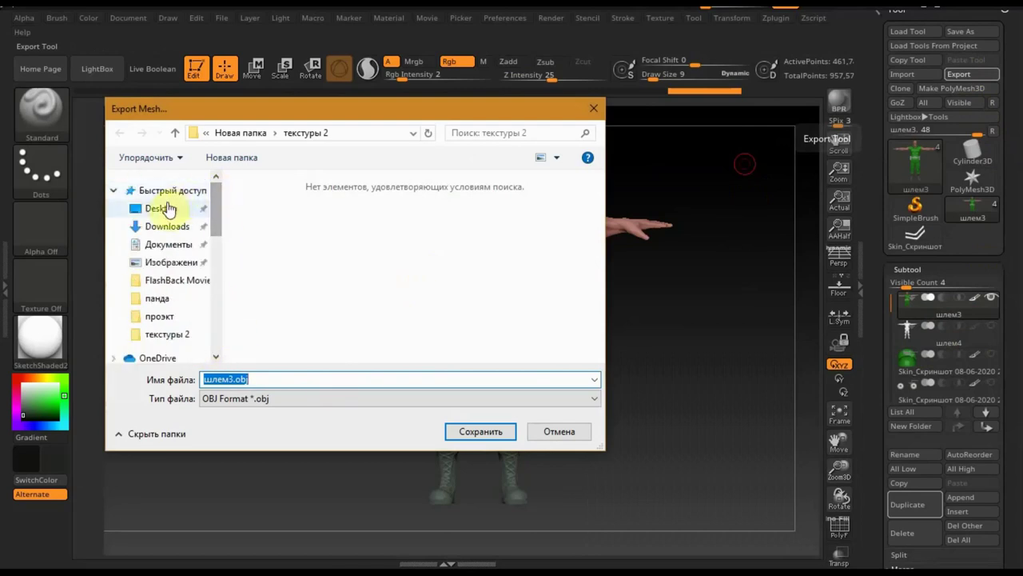
pyautogui.click(163, 209)
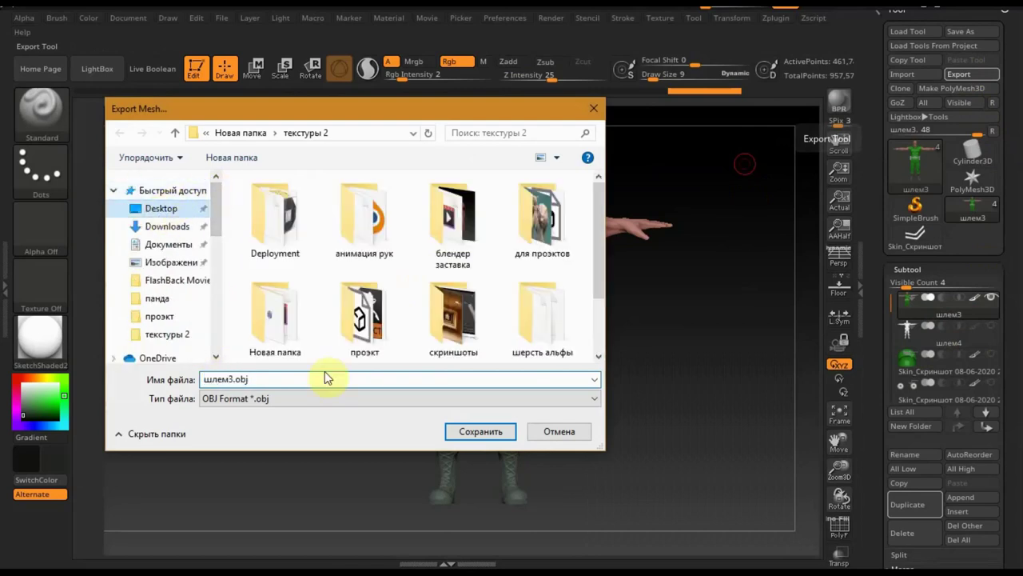
pyautogui.doubleClick(250, 380)
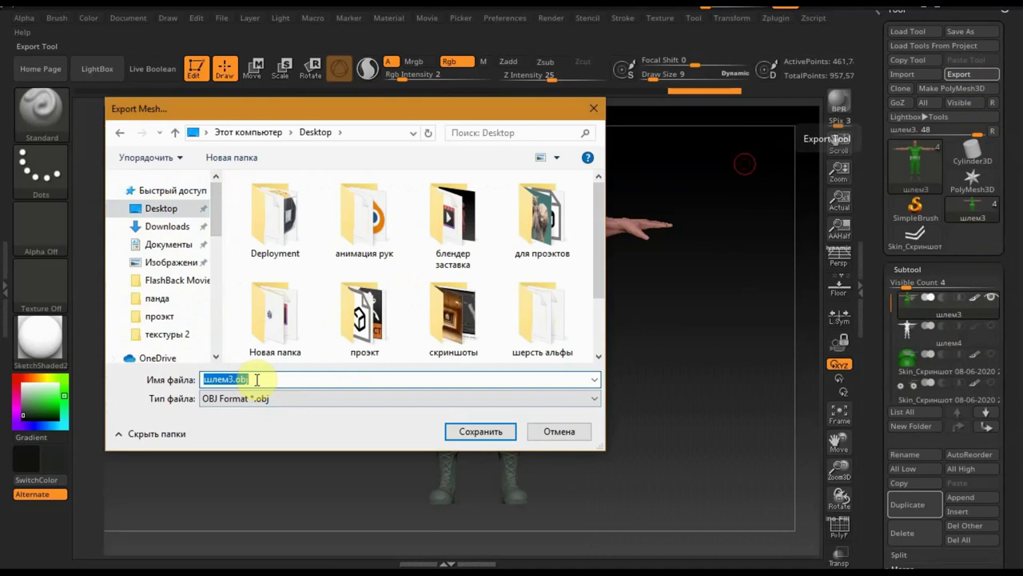
pyautogui.write('7788888')
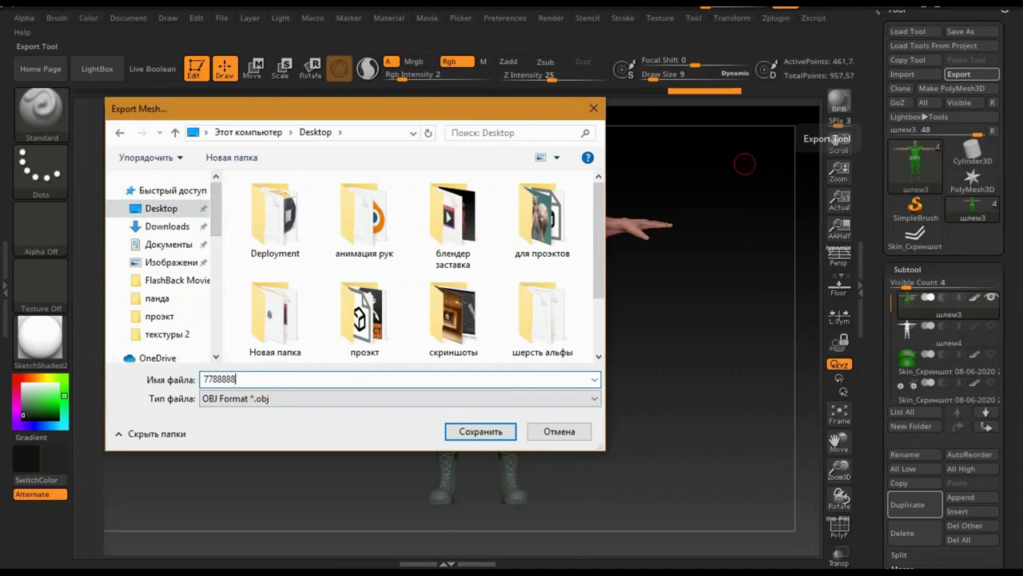
pyautogui.click(487, 432)
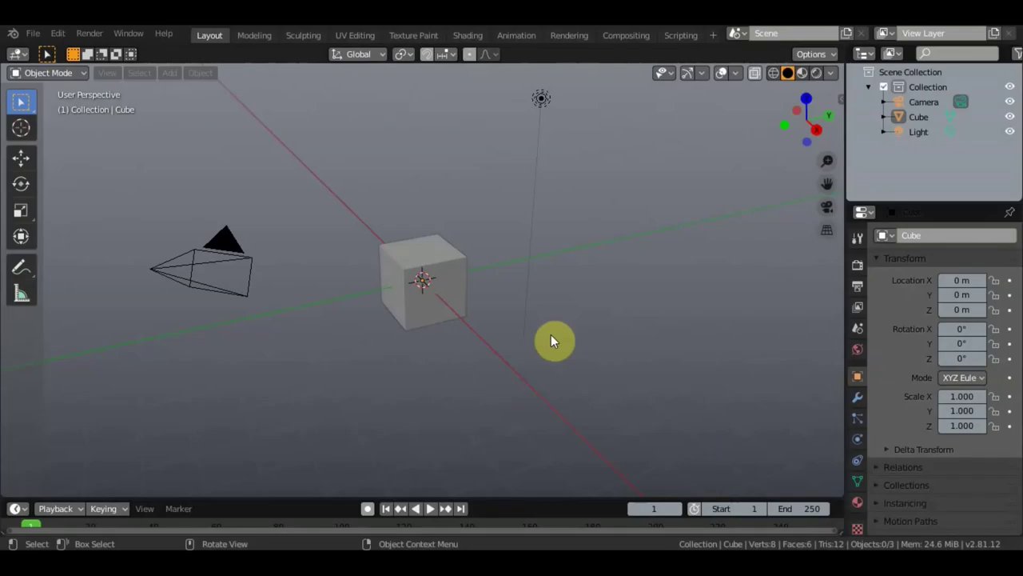
# Delete the default cube and bring up the File menu's import formats
pyautogui.click(455, 269)
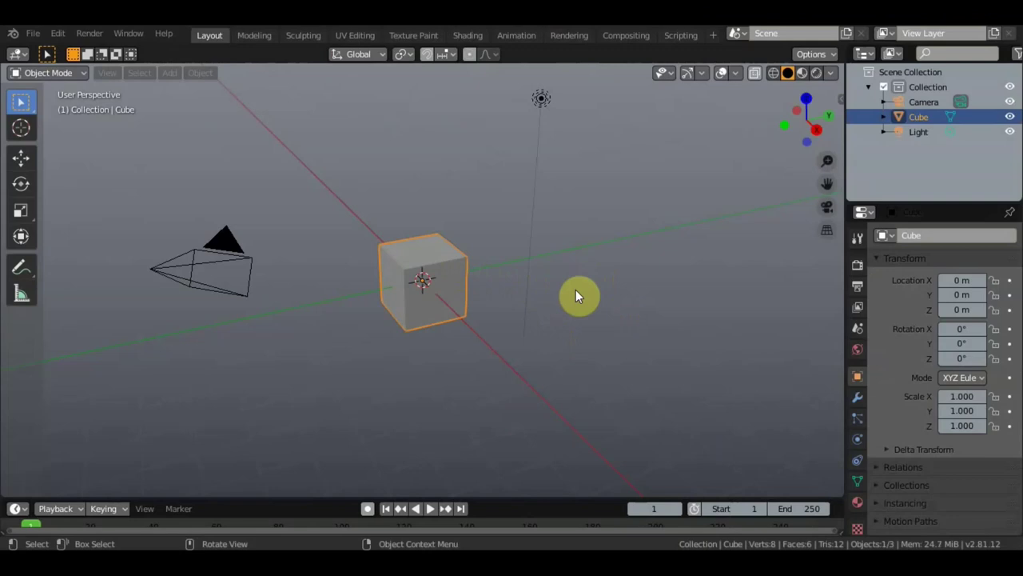
pyautogui.press('Delete')
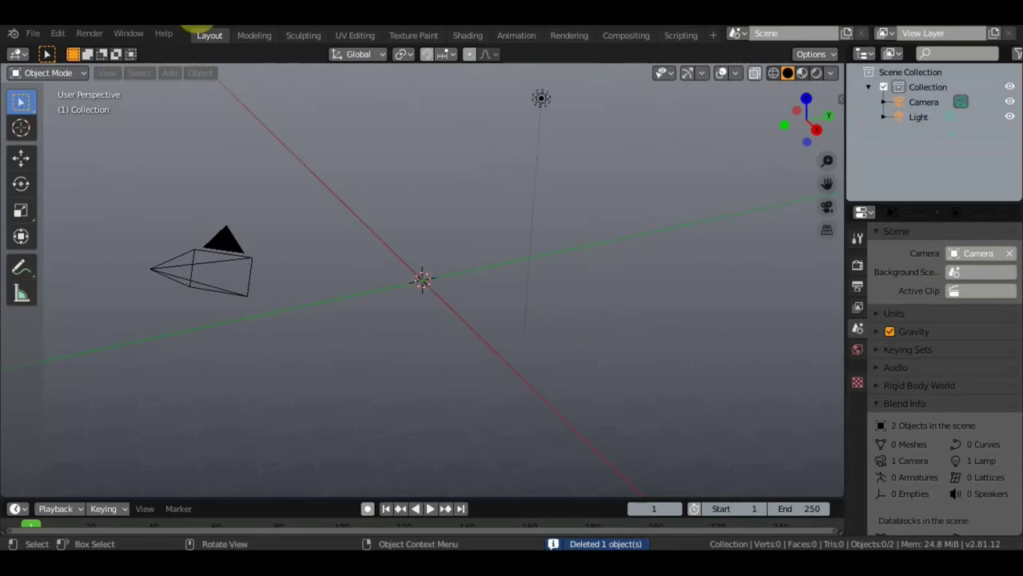
pyautogui.click(29, 36)
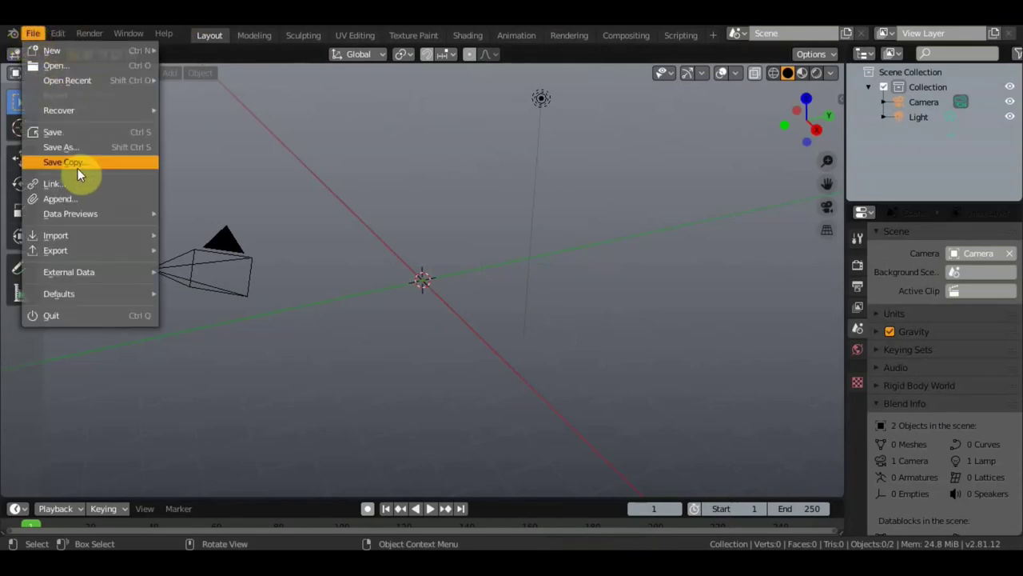
# Import 7788888.OBJ from the Desktop as a Wavefront (.obj) file
pyautogui.moveTo(56, 235)
pyautogui.click(244, 350)
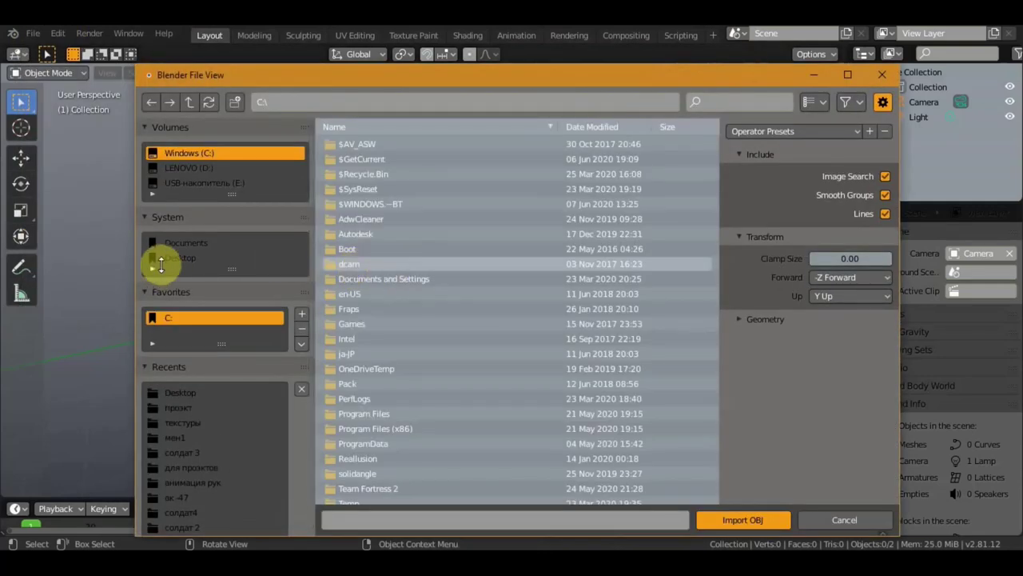
pyautogui.click(174, 257)
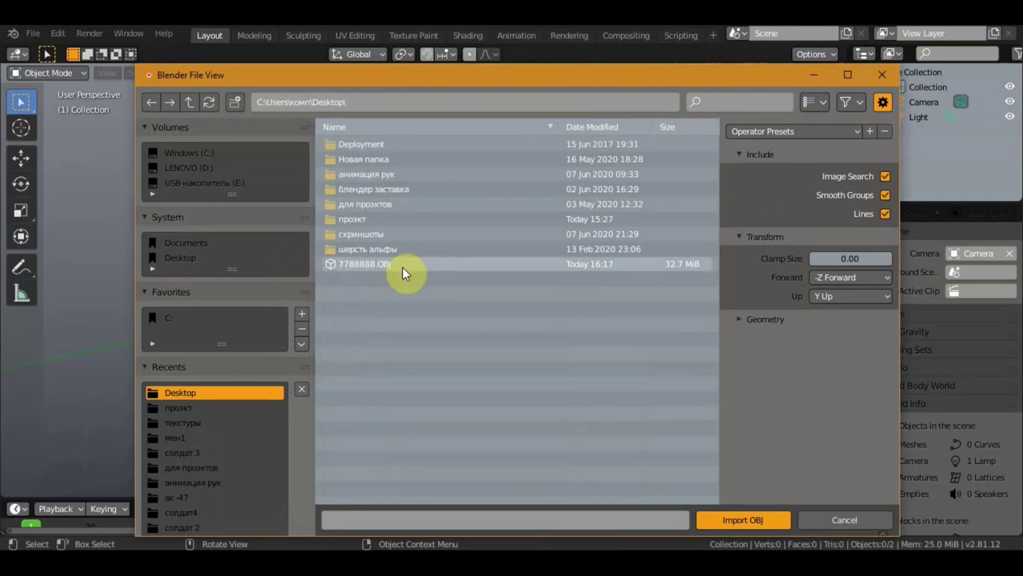
pyautogui.click(389, 268)
pyautogui.click(740, 520)
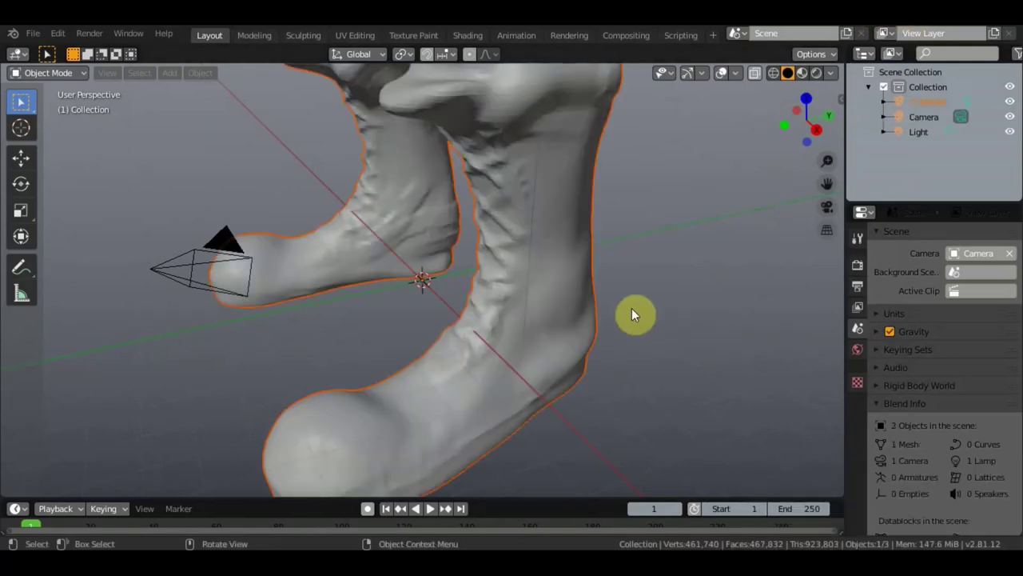
# Frame the whole soldier in front orthographic view and make 7788888 the active object
pyautogui.scroll(-2, 510, 342)
pyautogui.scroll(-3, 510, 342)
pyautogui.scroll(-3, 510, 343)
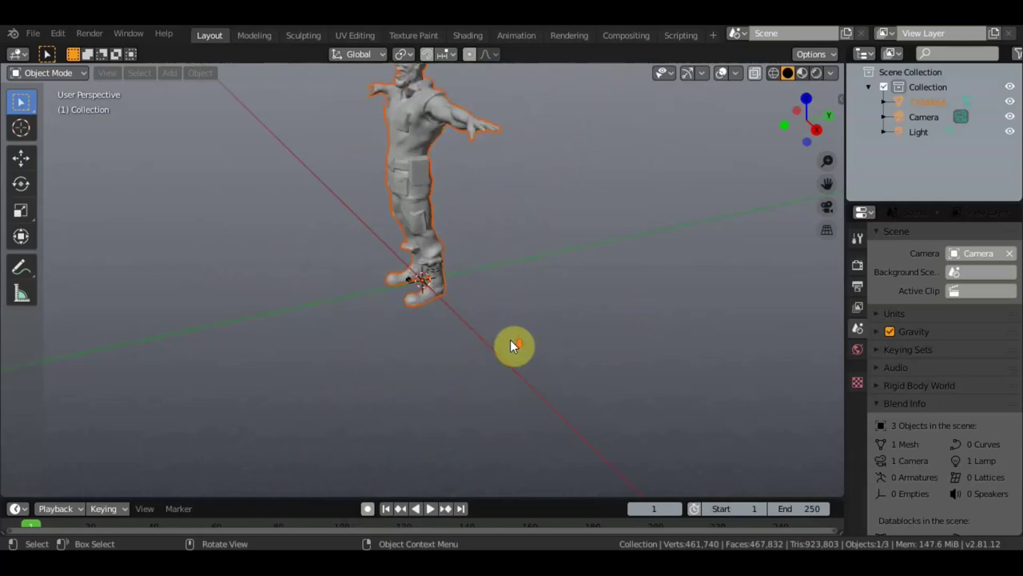
pyautogui.moveTo(484, 313)
pyautogui.mouseDown(button='middle')
pyautogui.moveTo(591, 293)
pyautogui.moveTo(621, 324)
pyautogui.moveTo(579, 289)
pyautogui.mouseUp(button='middle')
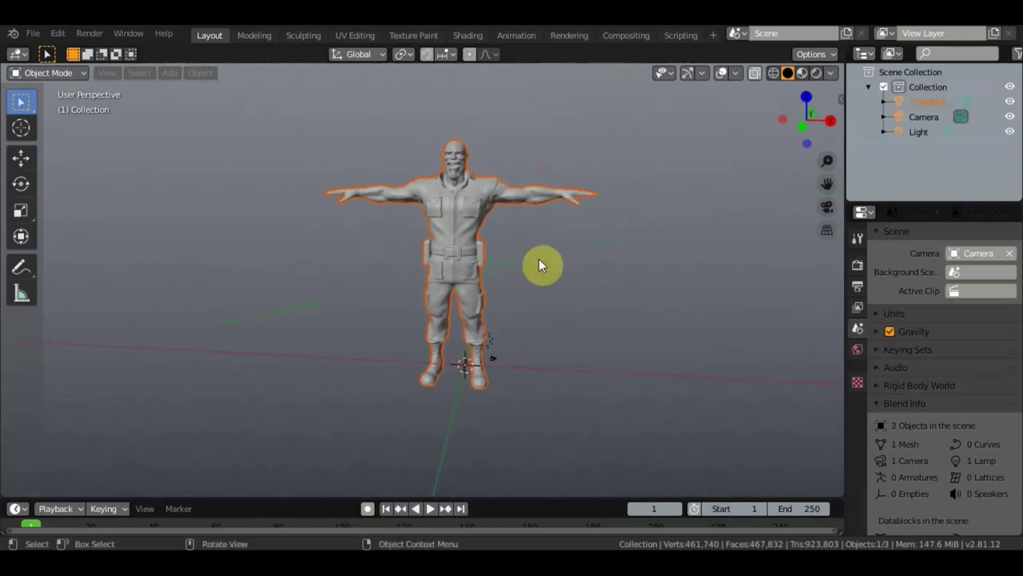
pyautogui.press('KP_1')
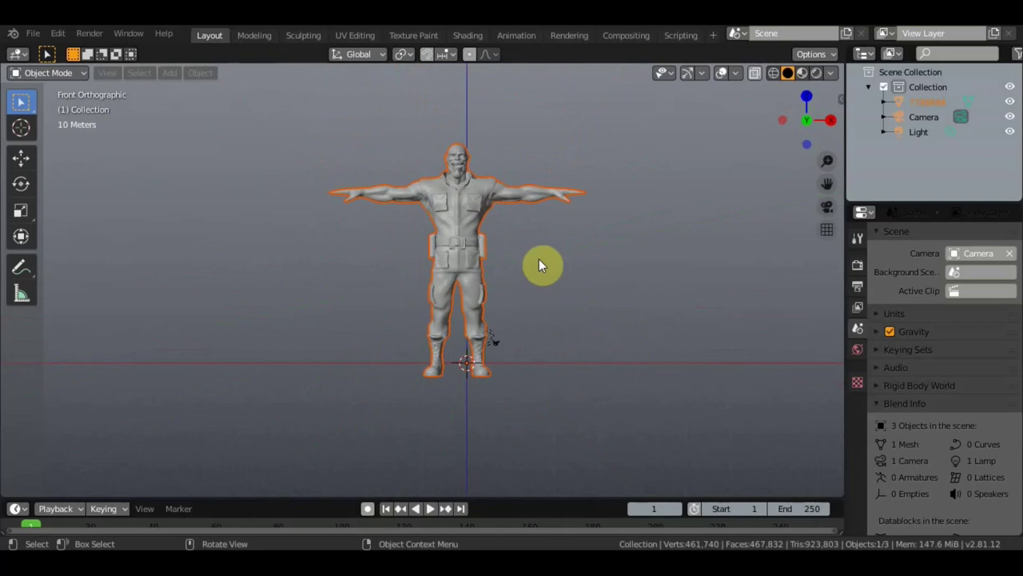
pyautogui.scroll(3, 540, 330)
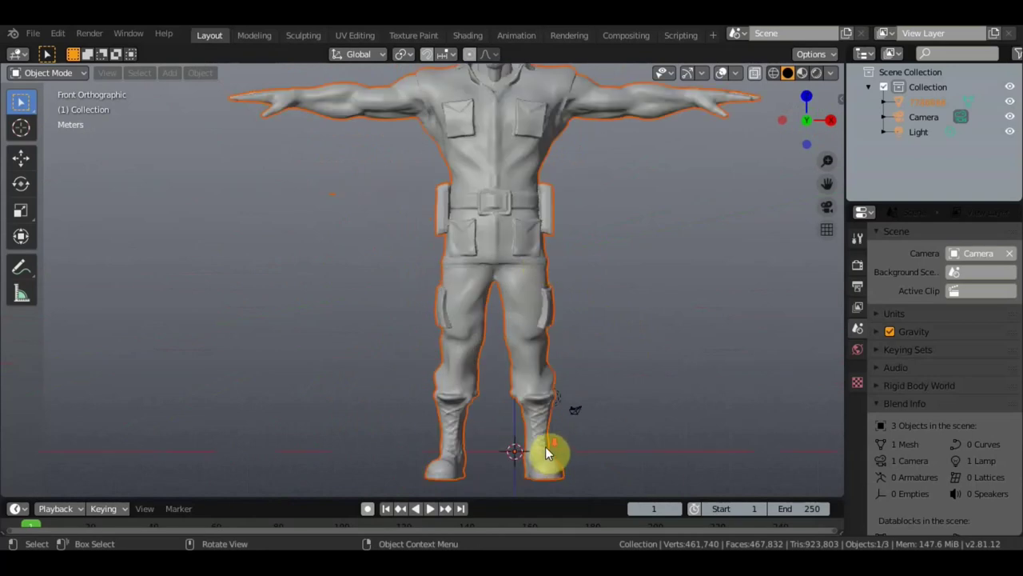
pyautogui.scroll(-1, 548, 452)
pyautogui.scroll(-1, 559, 396)
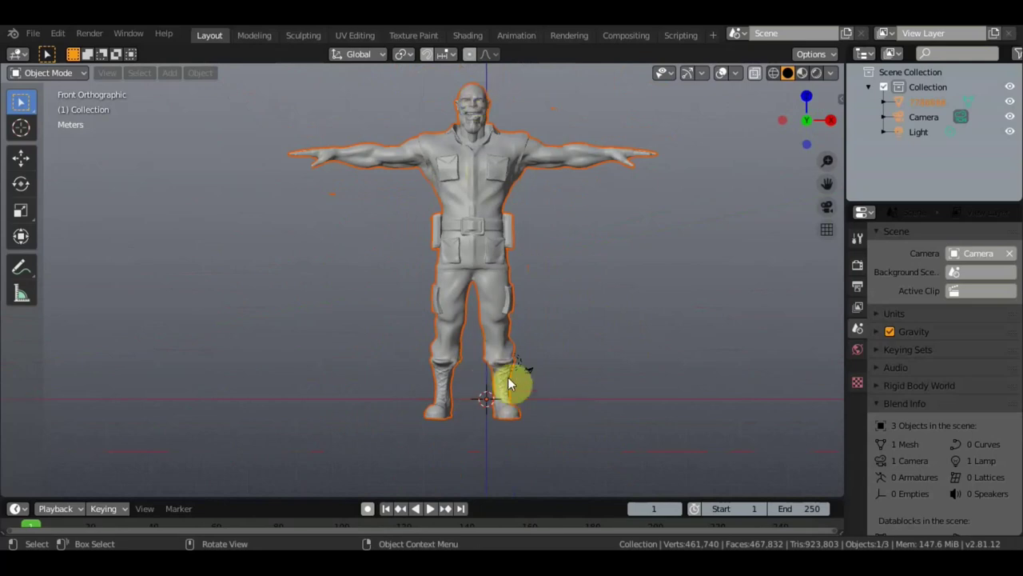
pyautogui.keyDown('shift'); pyautogui.moveTo(569, 330); pyautogui.dragTo(567, 370, button='middle'); pyautogui.keyUp('shift')
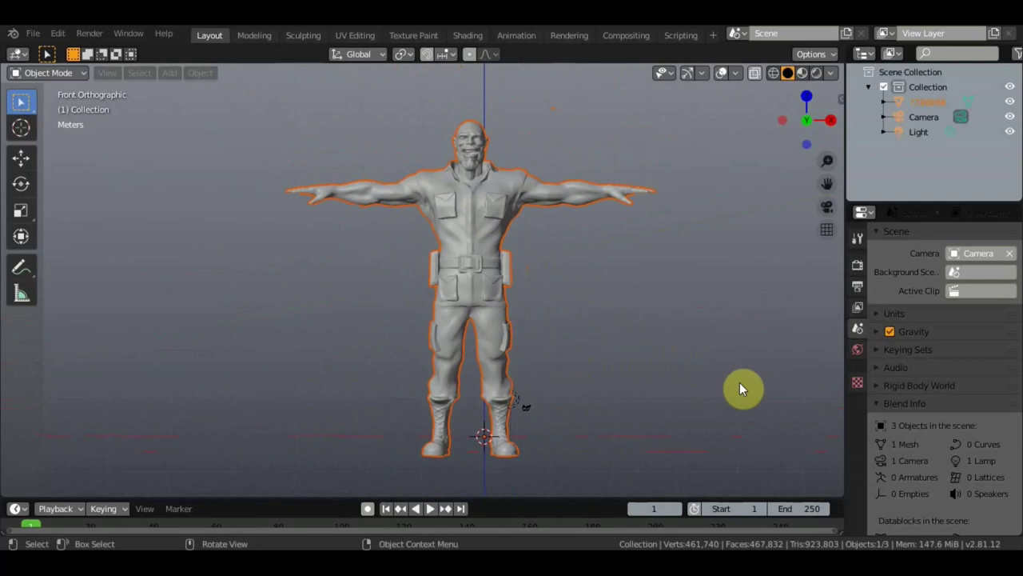
pyautogui.click(480, 267)
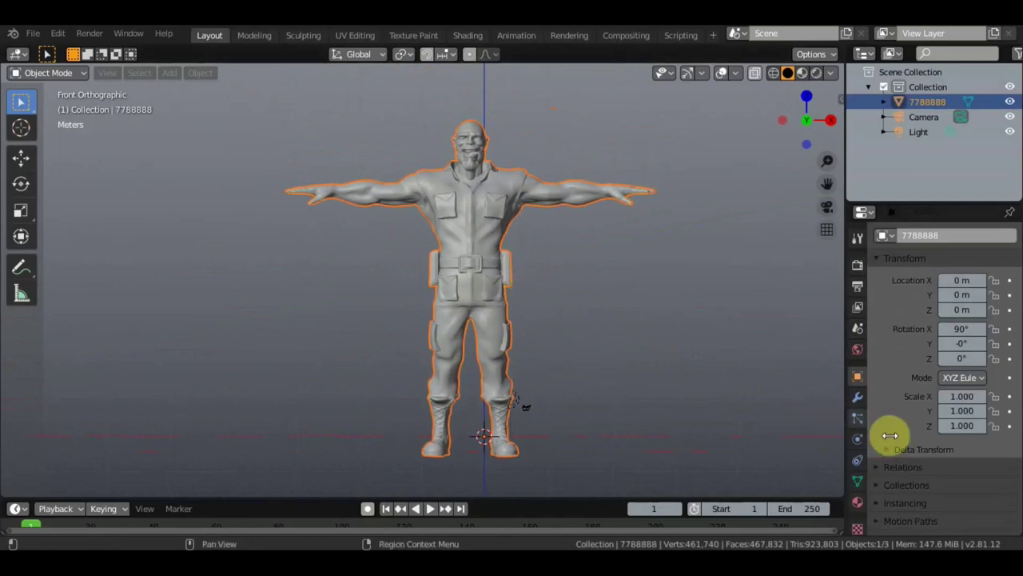
# Add a Decimate modifier to the soldier
pyautogui.click(858, 402)
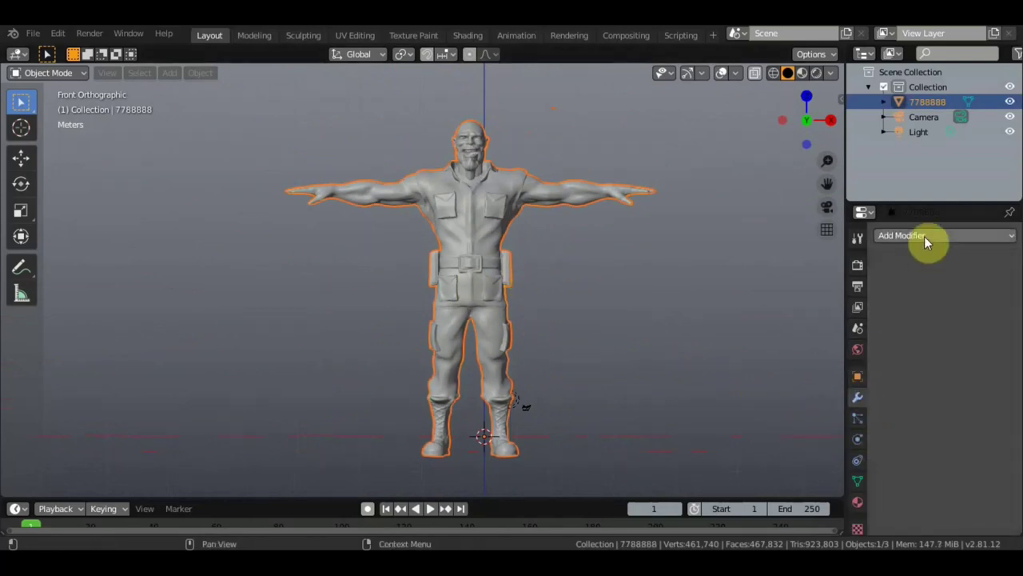
pyautogui.click(924, 236)
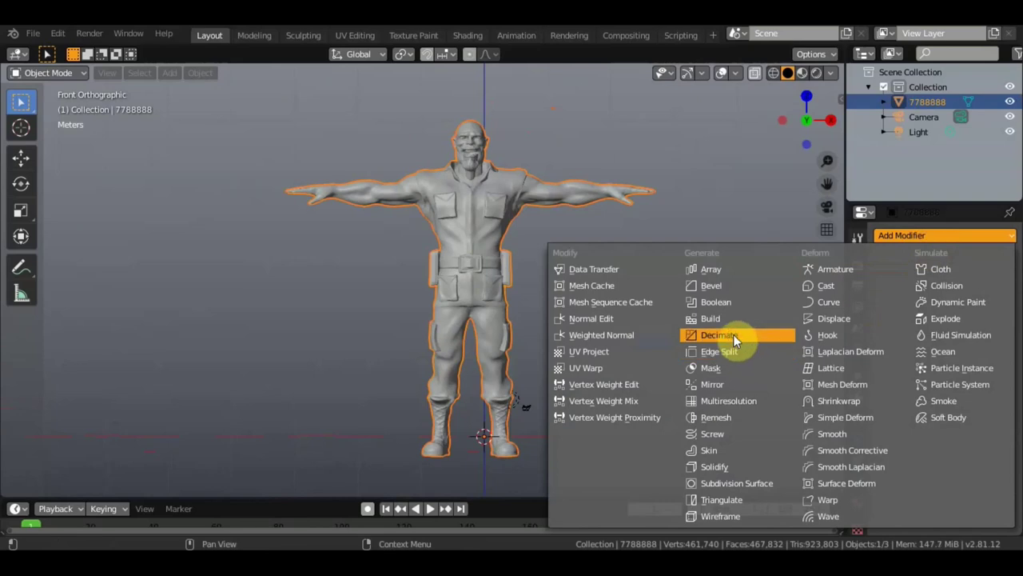
pyautogui.click(734, 335)
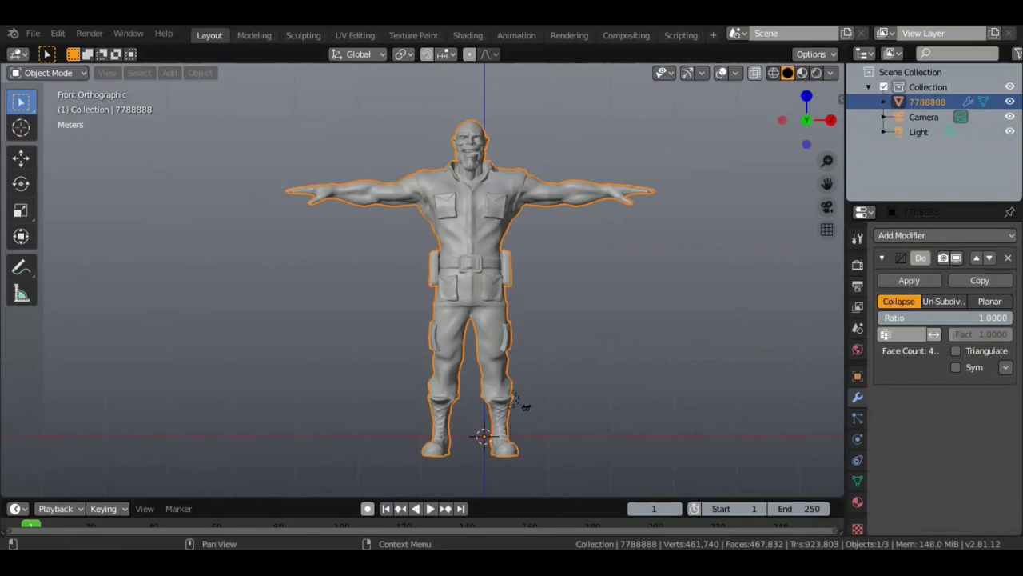
# Set the Decimate ratio to 0.1
pyautogui.moveTo(944, 317); pyautogui.dragTo(714, 374)
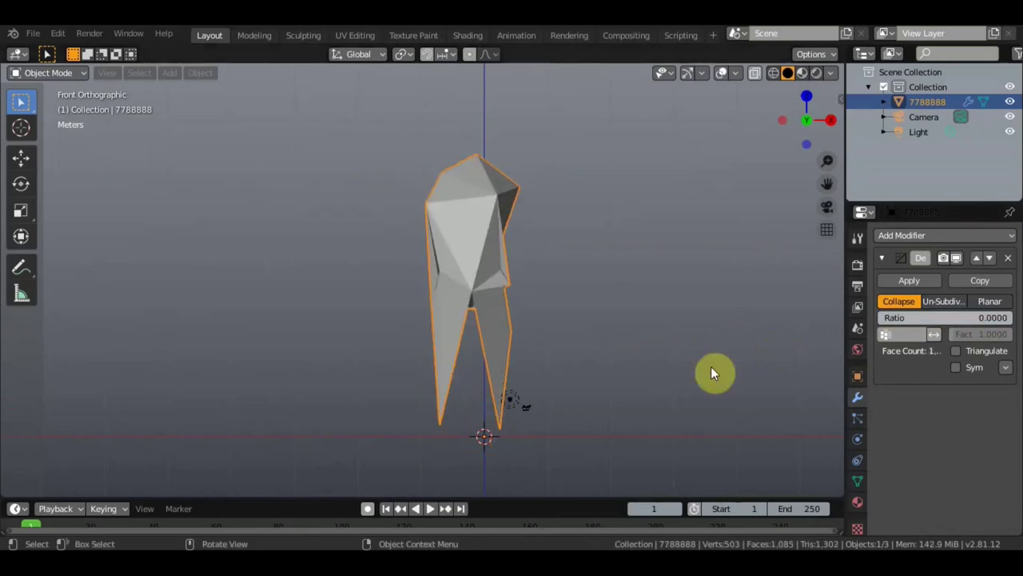
pyautogui.click(899, 317)
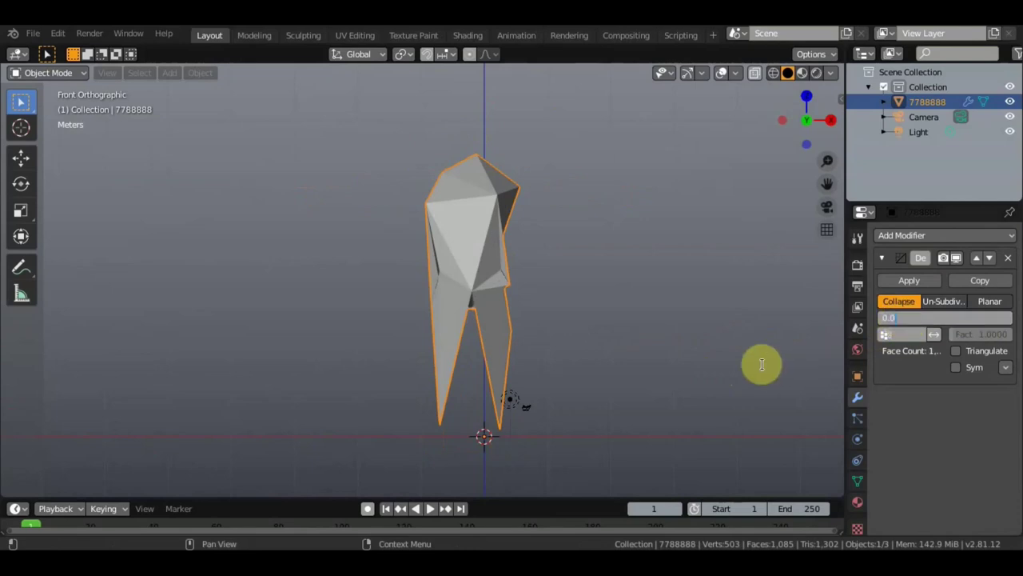
pyautogui.click(898, 316)
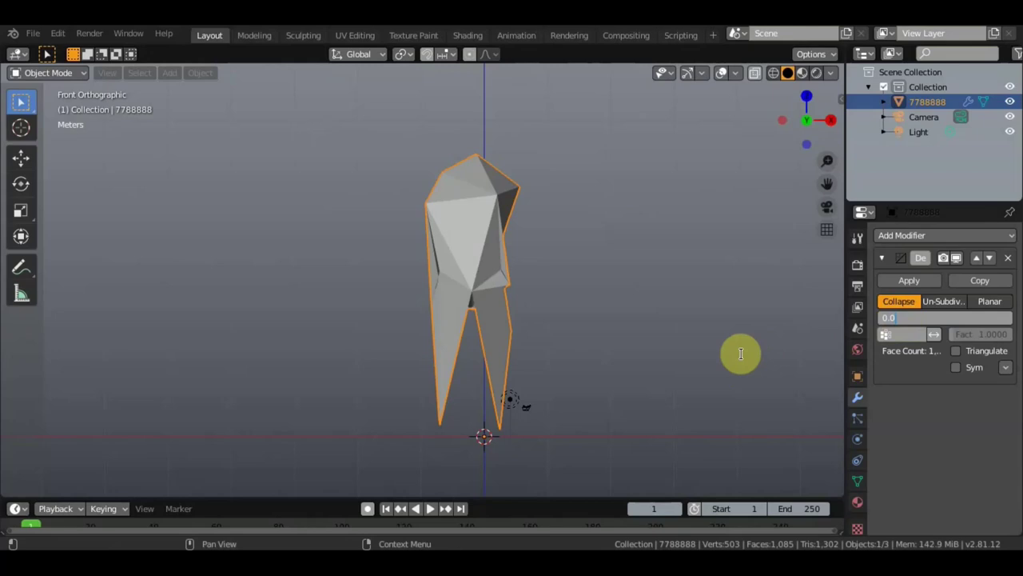
pyautogui.press('BackSpace')
pyautogui.write('1')
pyautogui.write('000')
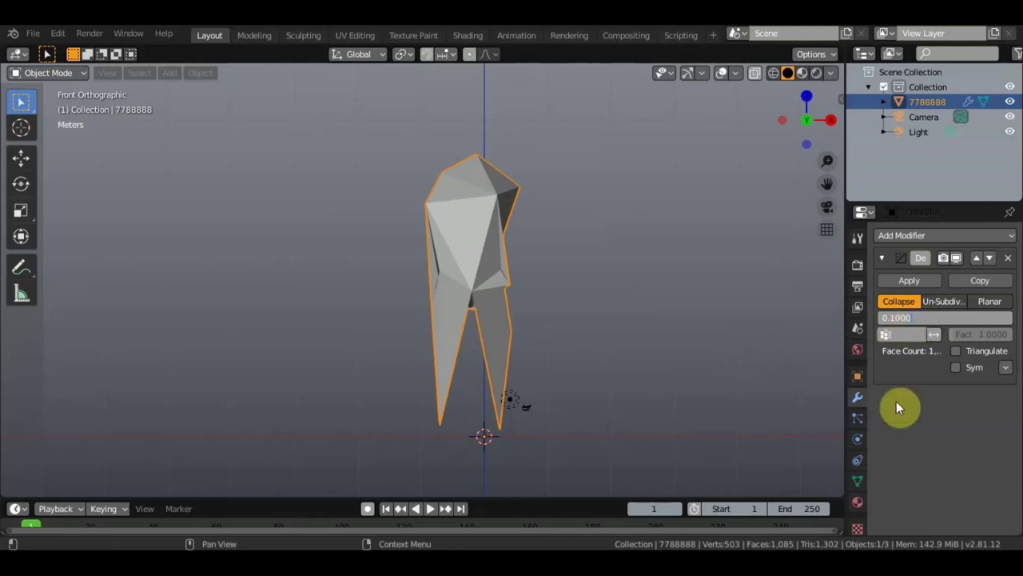
pyautogui.moveTo(887, 406); pyautogui.dragTo(791, 443)
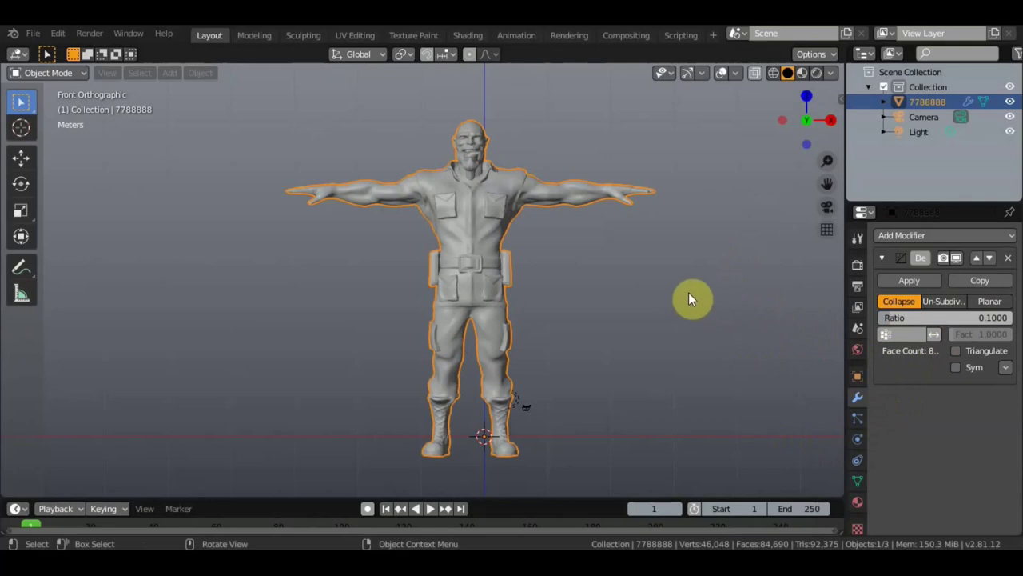
# Switch to wireframe display and orbit and zoom to inspect the decimated soldier
pyautogui.scroll(2, 692, 292)
pyautogui.scroll(1, 684, 289)
pyautogui.scroll(1, 696, 263)
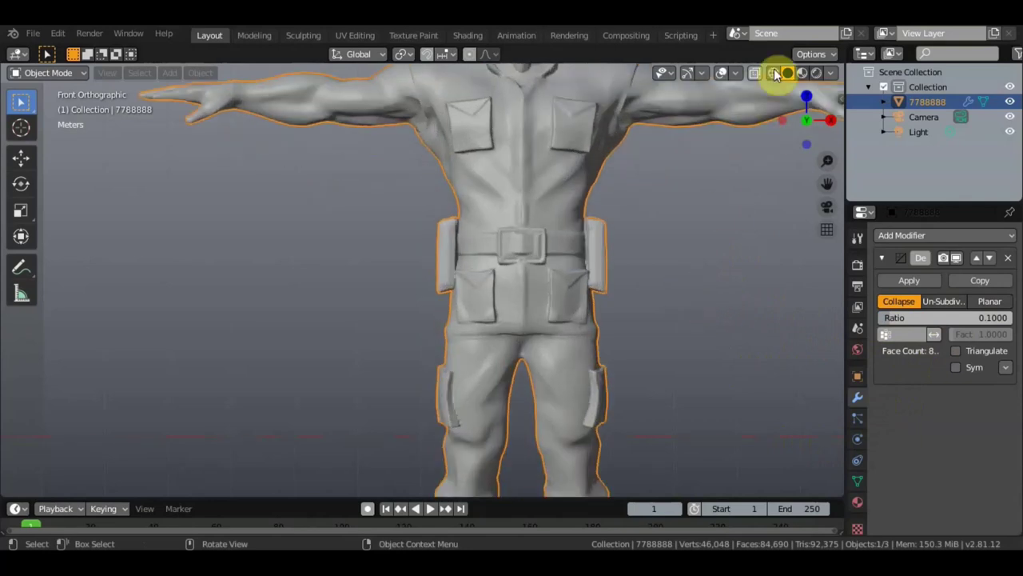
pyautogui.click(774, 72)
pyautogui.scroll(-1, 686, 226)
pyautogui.scroll(-1, 687, 227)
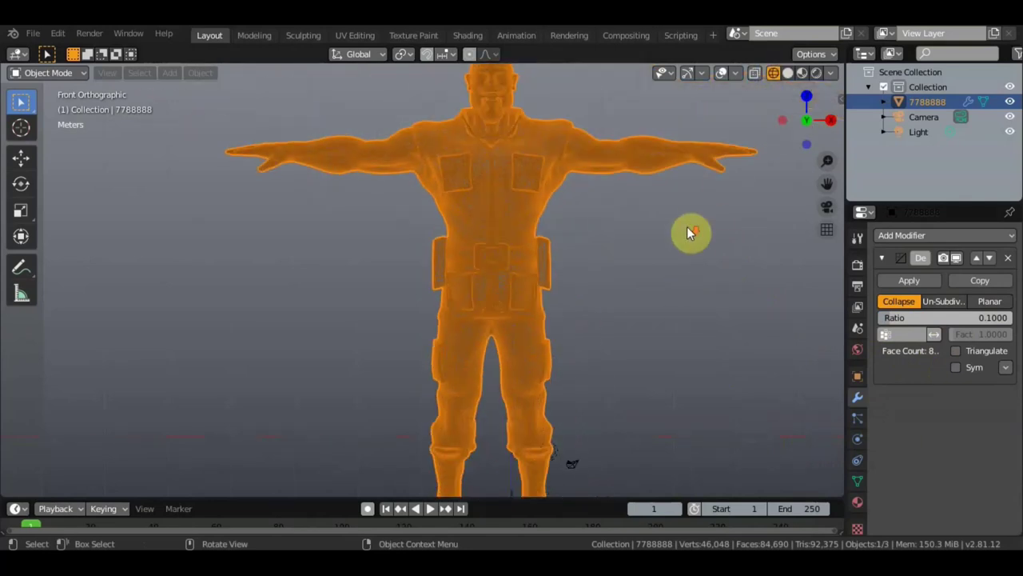
pyautogui.moveTo(687, 226)
pyautogui.mouseDown(button='middle')
pyautogui.moveTo(662, 256)
pyautogui.moveTo(601, 259)
pyautogui.moveTo(664, 248)
pyautogui.mouseUp(button='middle')
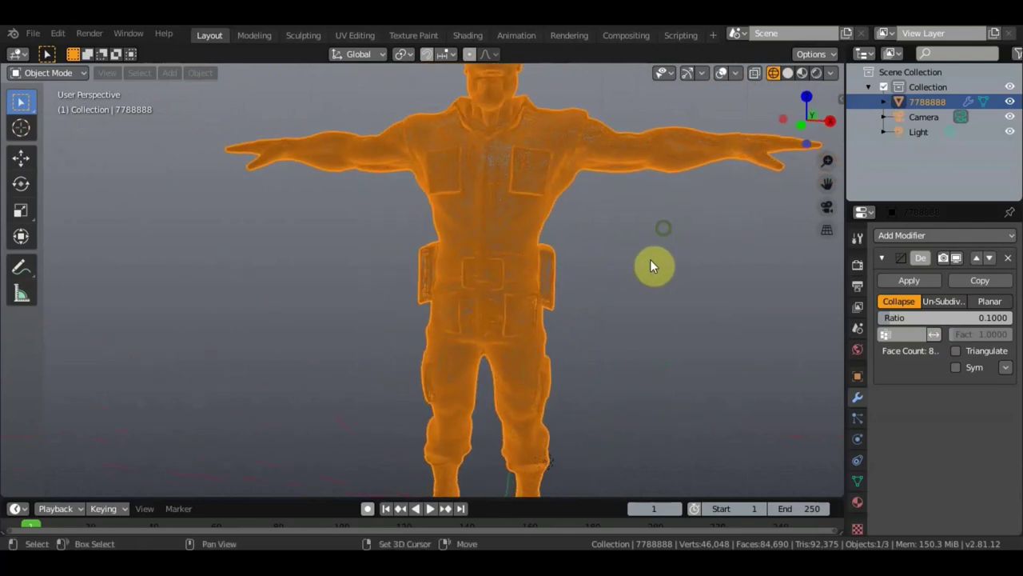
pyautogui.scroll(2, 664, 232)
pyautogui.scroll(2, 619, 320)
pyautogui.scroll(1, 630, 272)
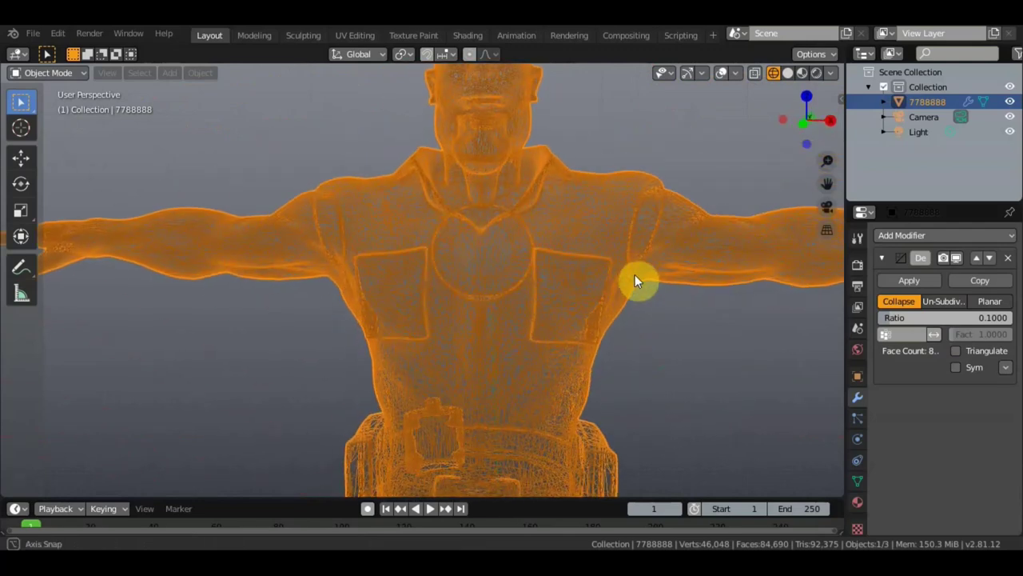
pyautogui.scroll(2, 637, 276)
pyautogui.scroll(1, 638, 285)
pyautogui.scroll(-2, 640, 287)
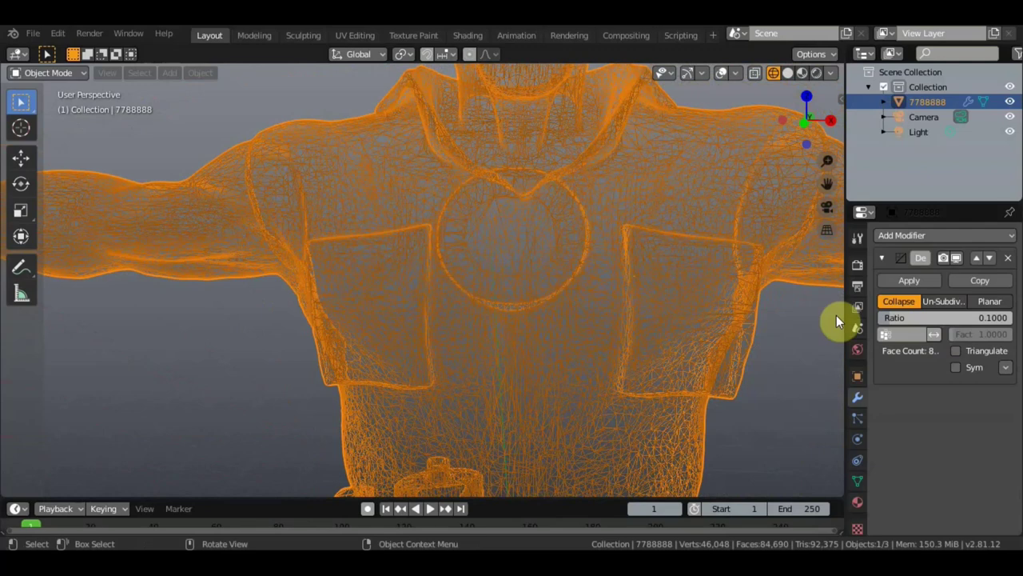
# Lower the Decimate ratio to 0.0700 and apply the modifier to the mesh
pyautogui.click(897, 317)
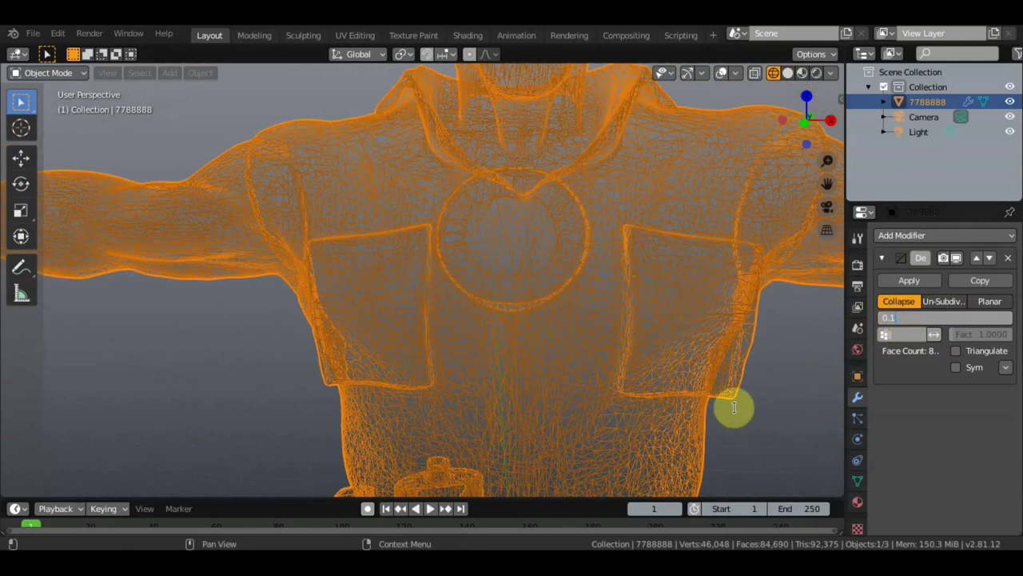
pyautogui.press('BackSpace')
pyautogui.write('0')
pyautogui.write('700')
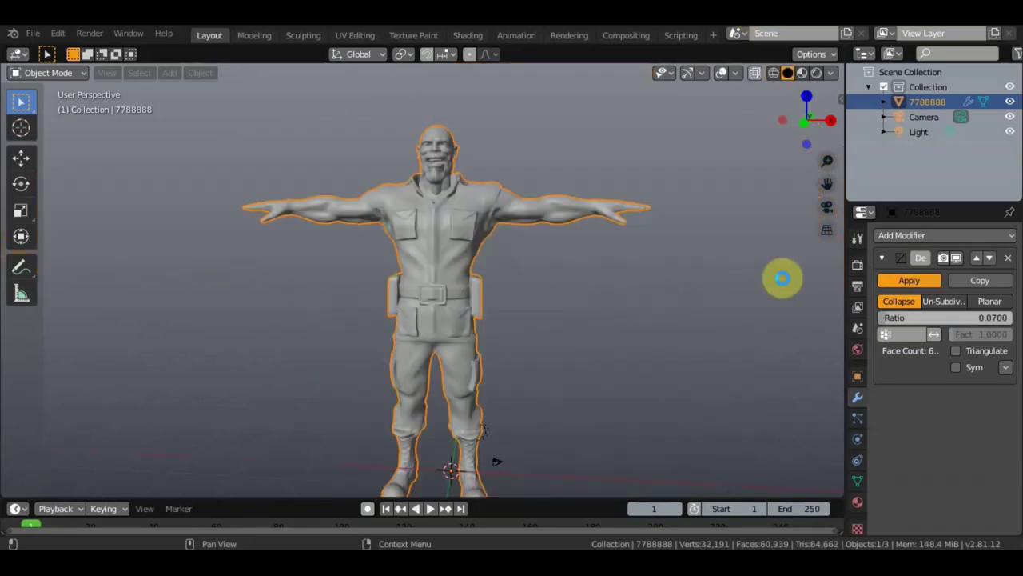
pyautogui.click(893, 281)
pyautogui.moveTo(894, 281); pyautogui.dragTo(916, 280)
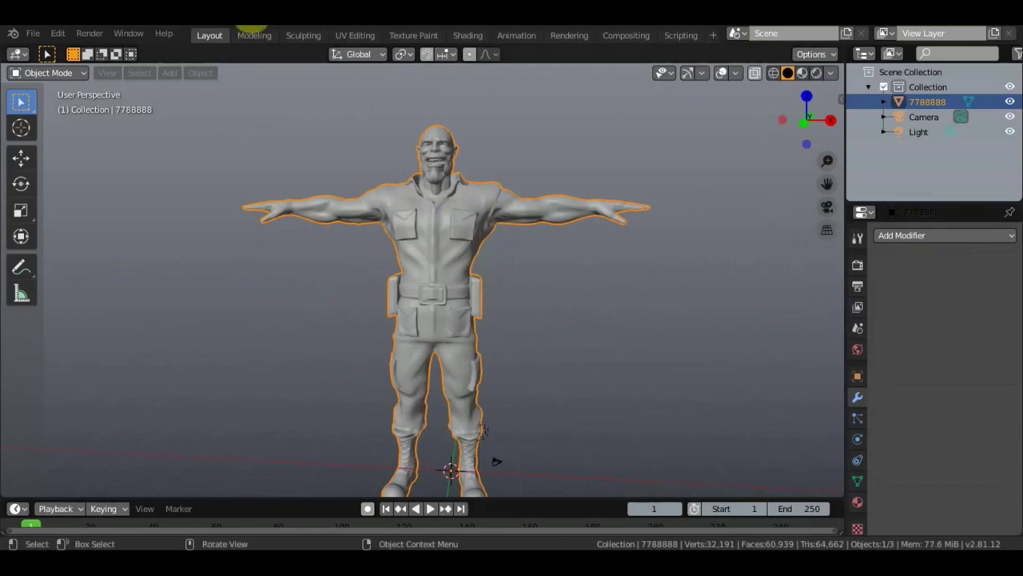
# Export the decimated soldier as Wavefront untitled1.obj to the Desktop
pyautogui.click(35, 33)
pyautogui.moveTo(56, 250)
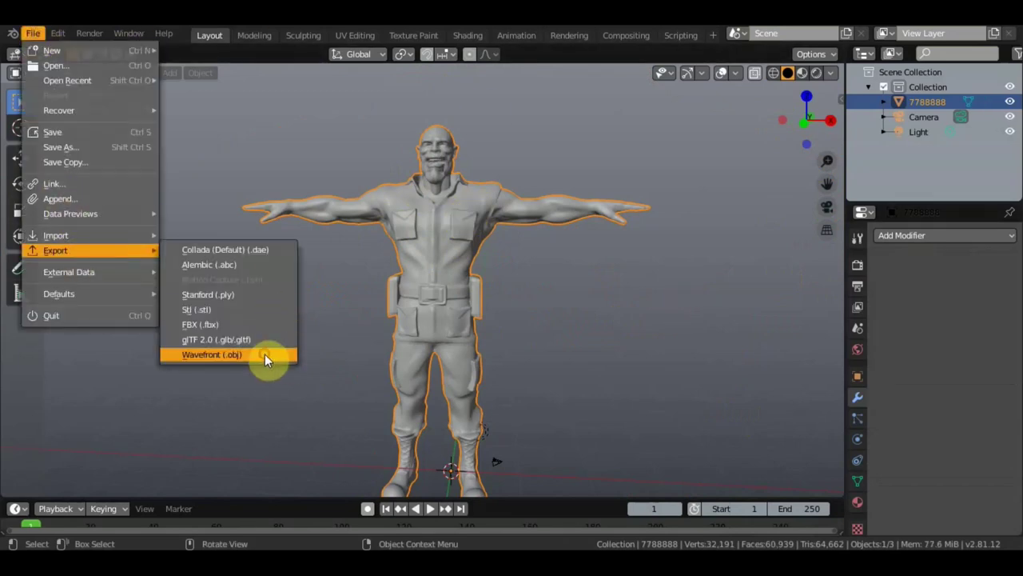
pyautogui.click(264, 354)
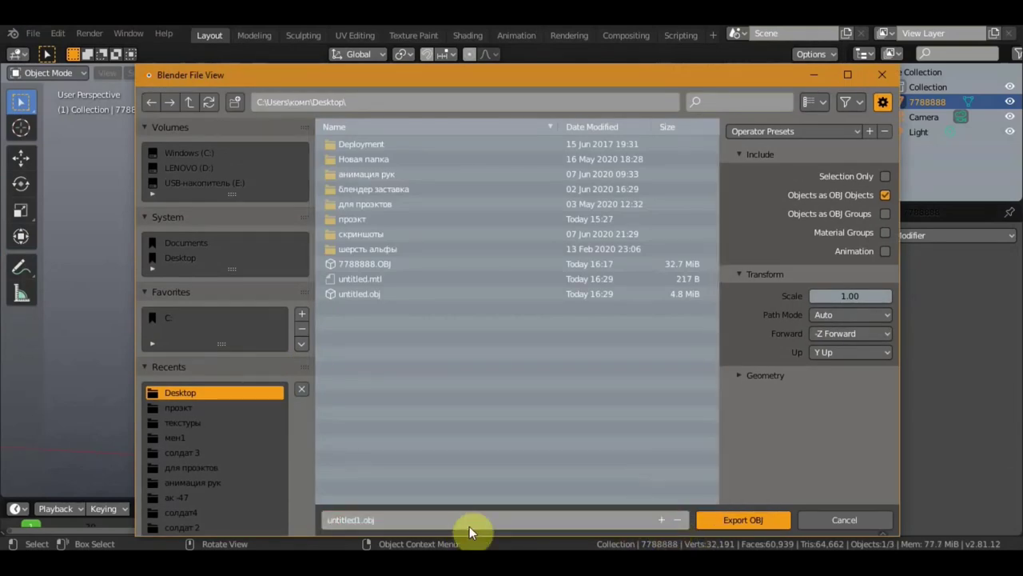
pyautogui.click(756, 522)
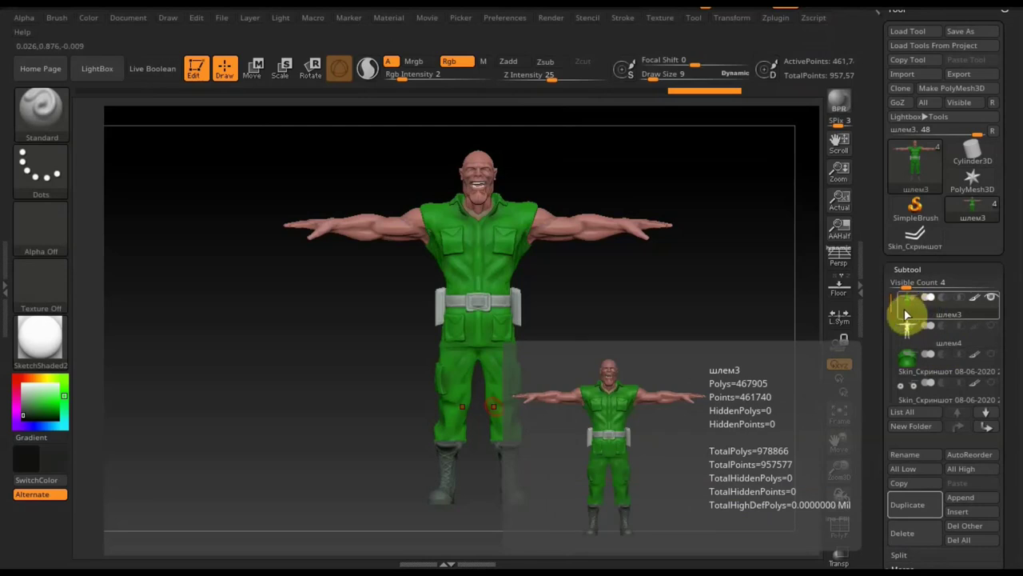
# Import untitled1.obj into the active subtool with Quads and Triangles, and set the colour to near-white
pyautogui.click(911, 77)
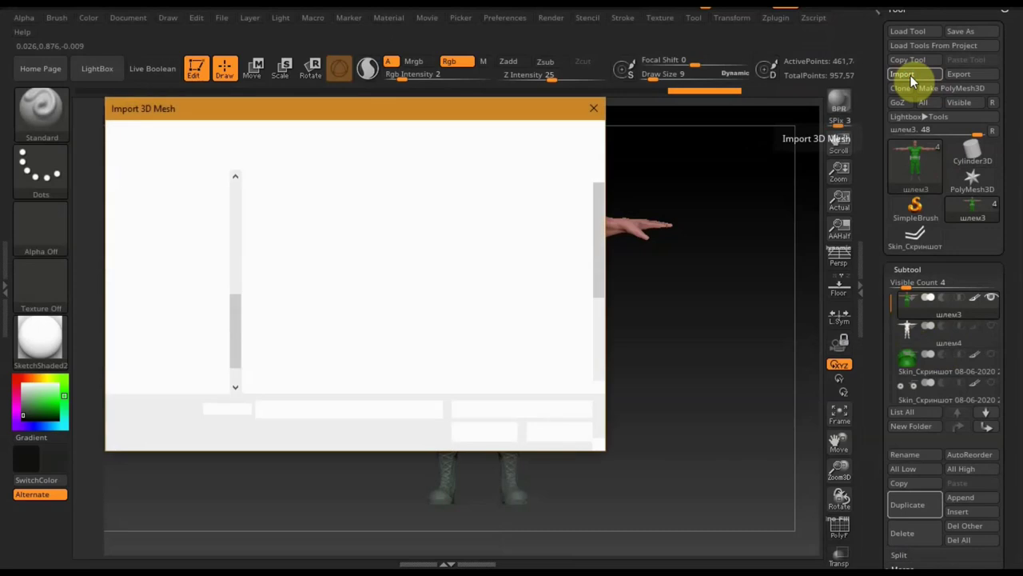
pyautogui.scroll(-2, 352, 312)
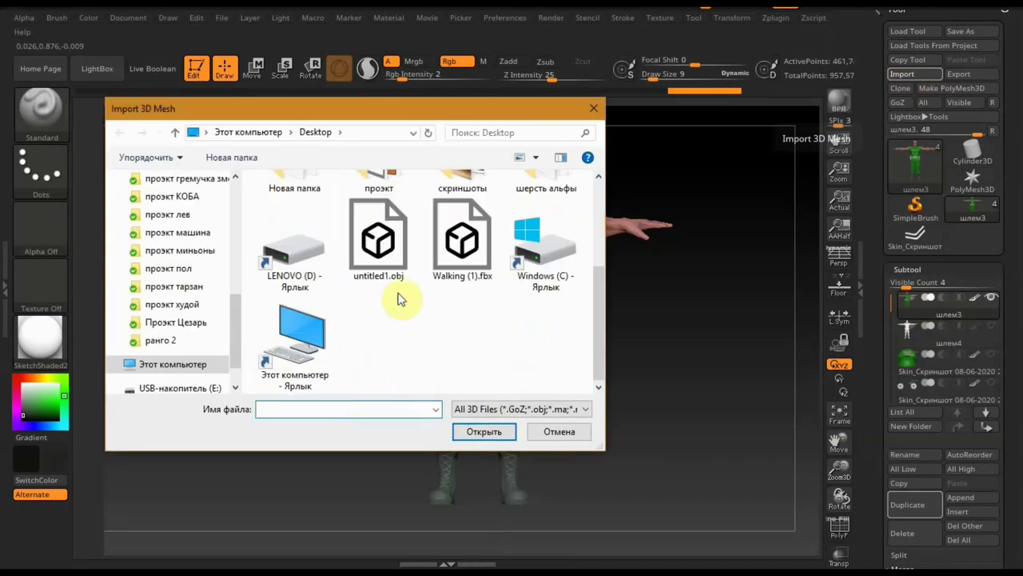
pyautogui.click(374, 252)
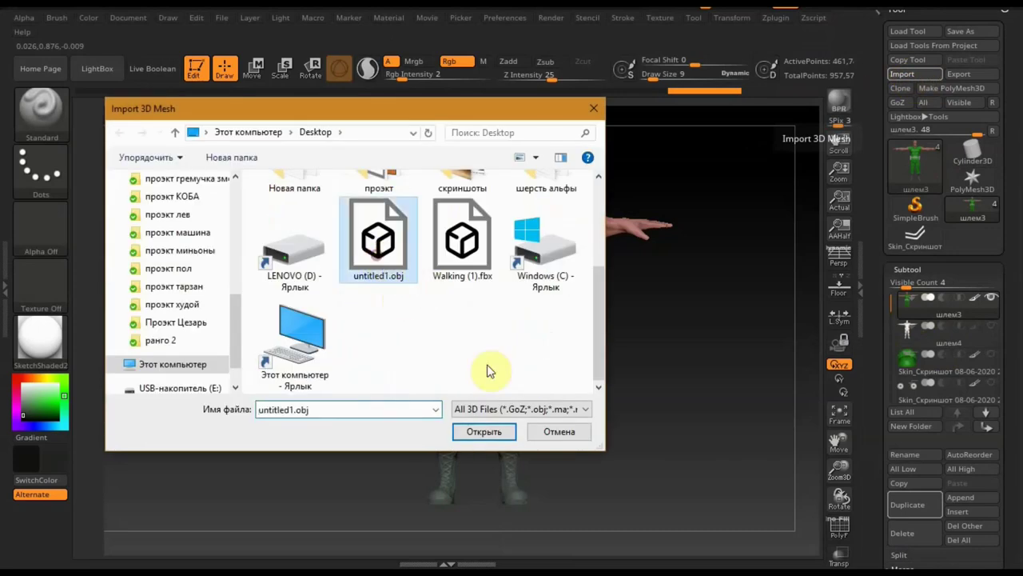
pyautogui.click(484, 433)
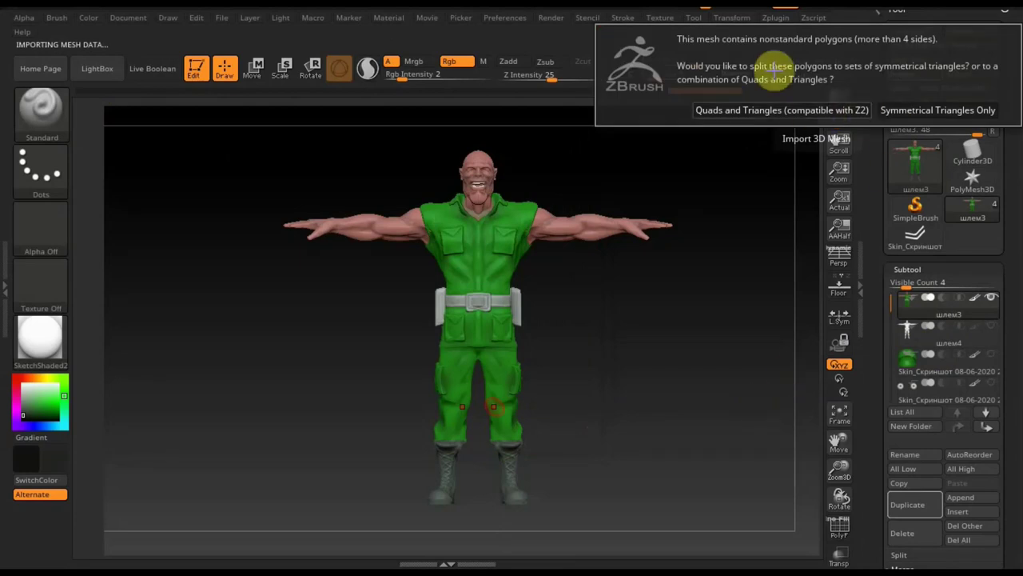
pyautogui.click(777, 110)
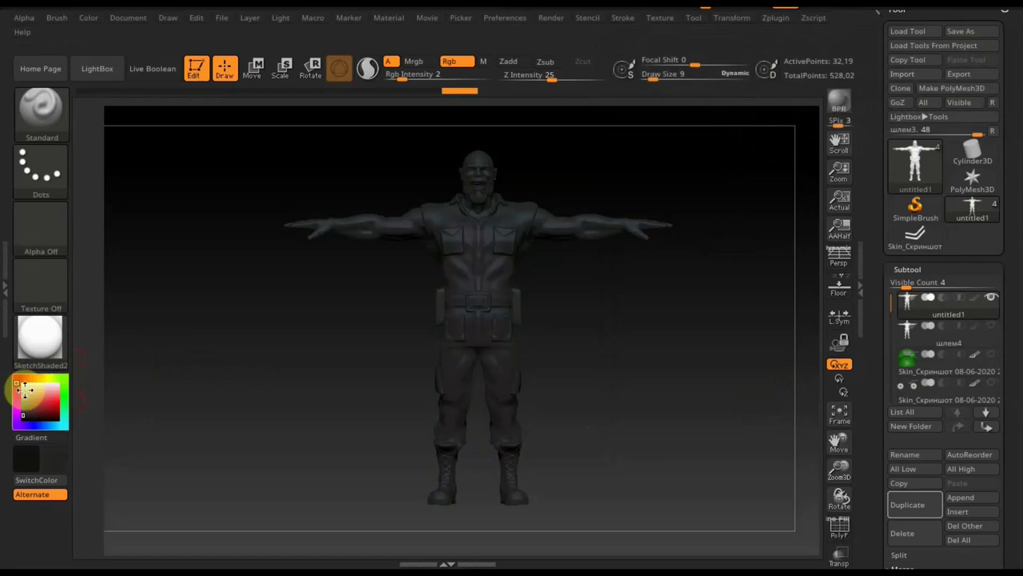
pyautogui.click(25, 388)
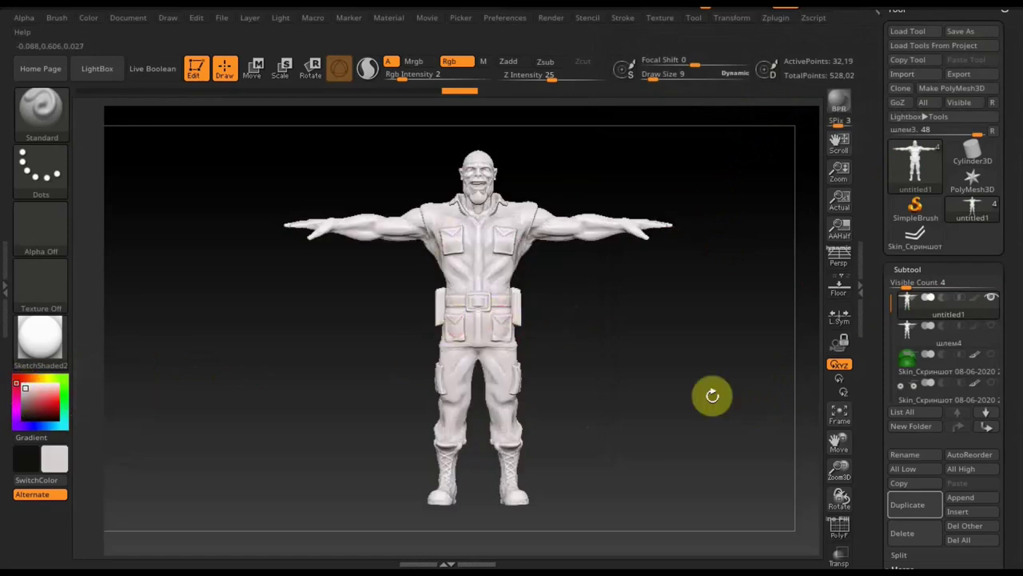
# Project шлем4's paint onto untitled1 with ProjectAll, then hide шлем4 and collapse the right tray
pyautogui.click(987, 328)
pyautogui.moveTo(949, 329)
pyautogui.click(919, 332)
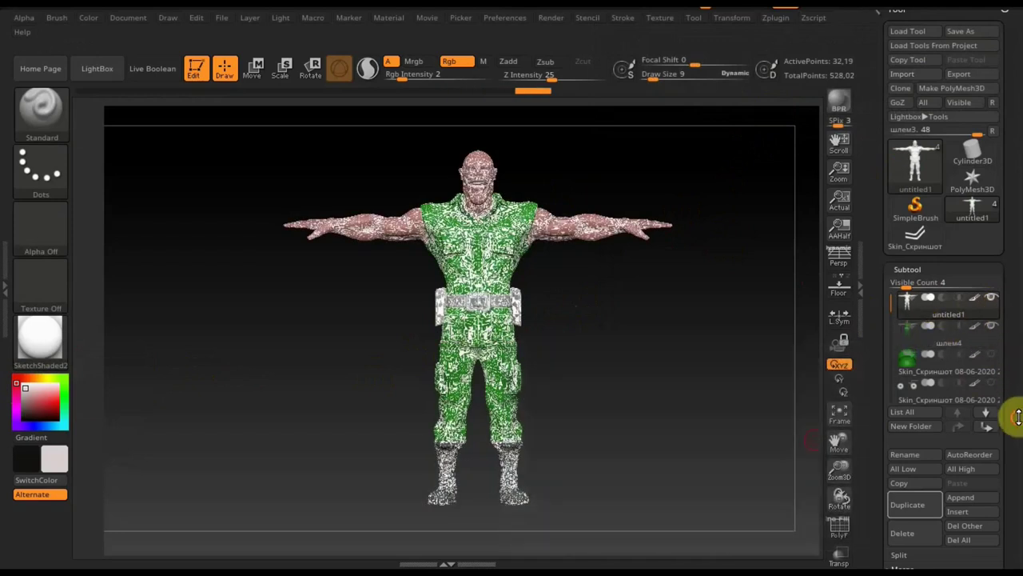
pyautogui.moveTo(1012, 418); pyautogui.dragTo(1014, 353)
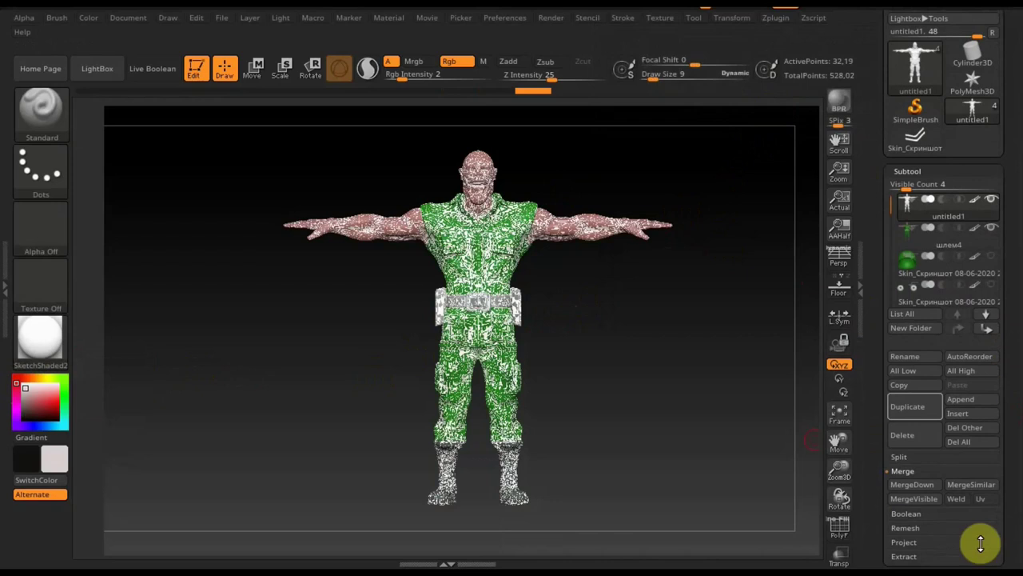
pyautogui.moveTo(1012, 549); pyautogui.dragTo(1017, 468)
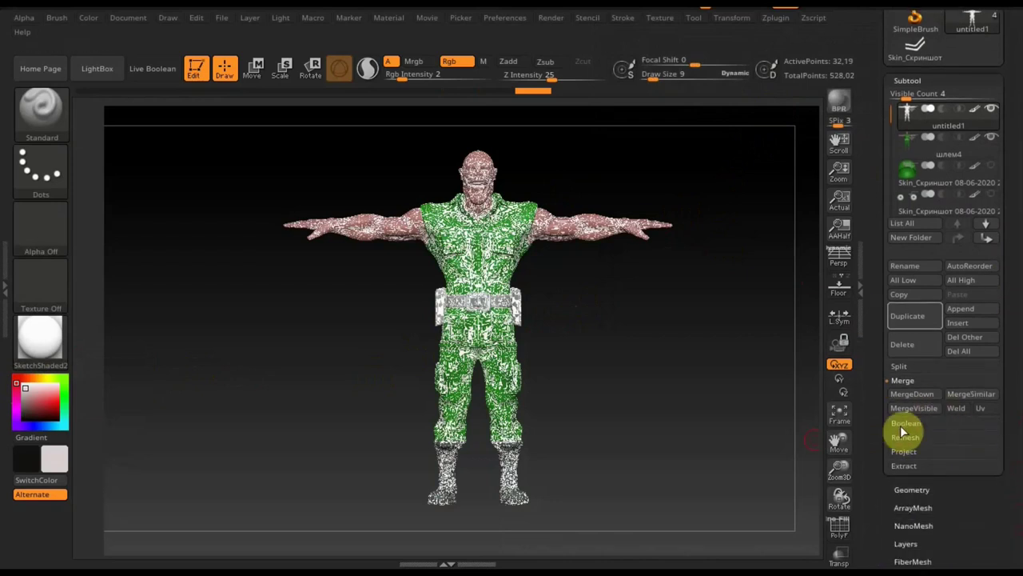
pyautogui.click(912, 453)
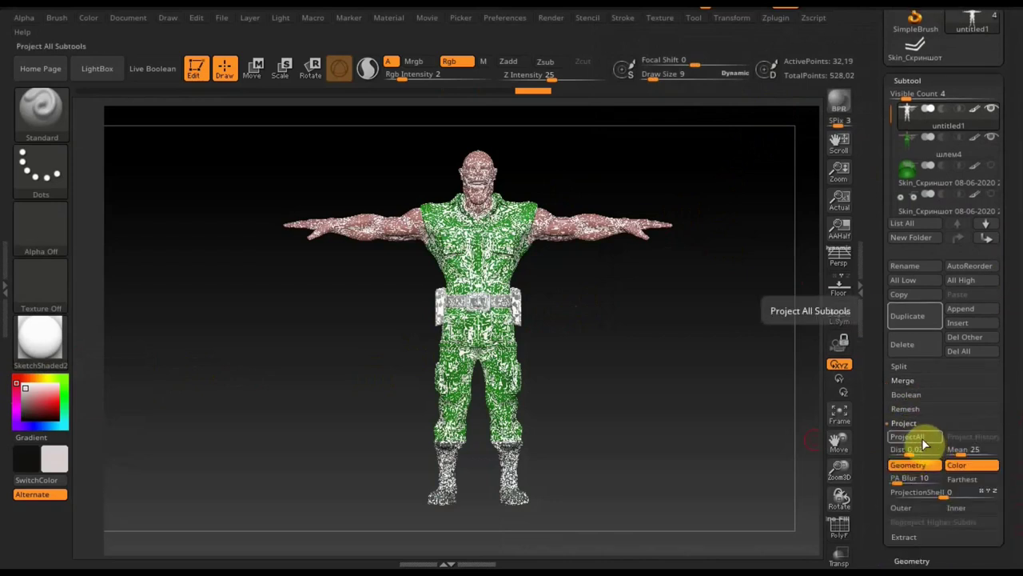
pyautogui.click(921, 439)
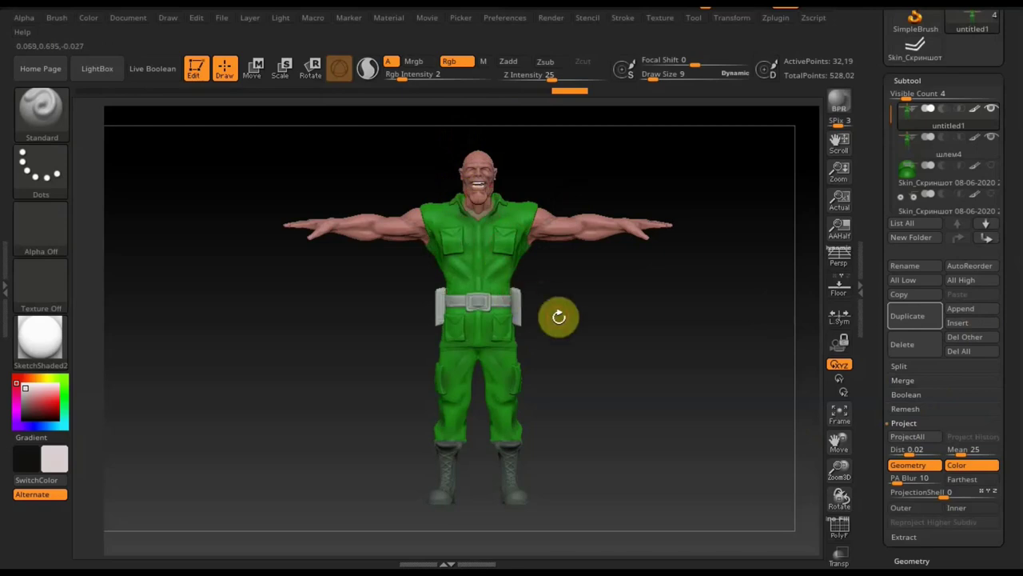
pyautogui.click(992, 140)
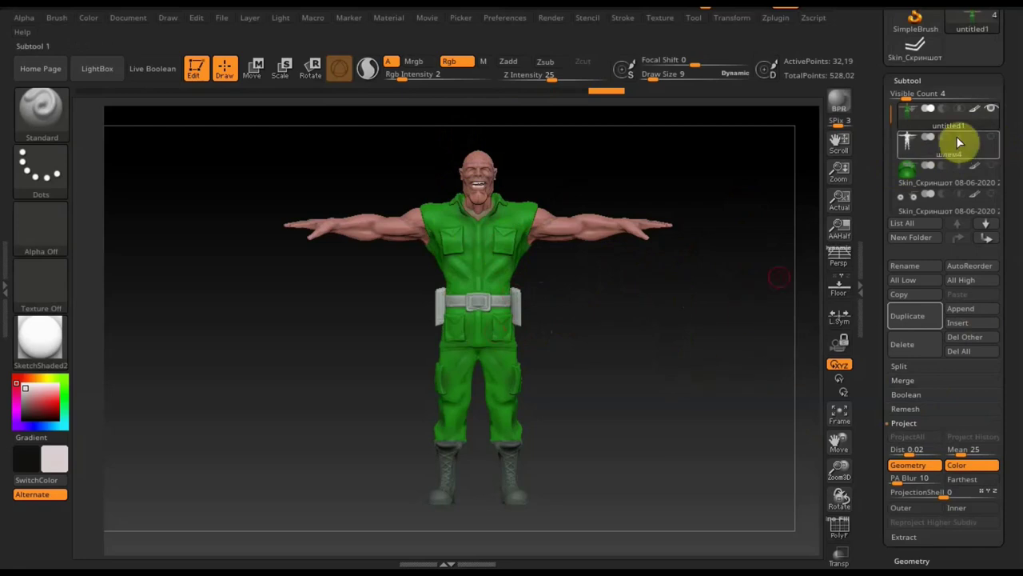
pyautogui.doubleClick(860, 288)
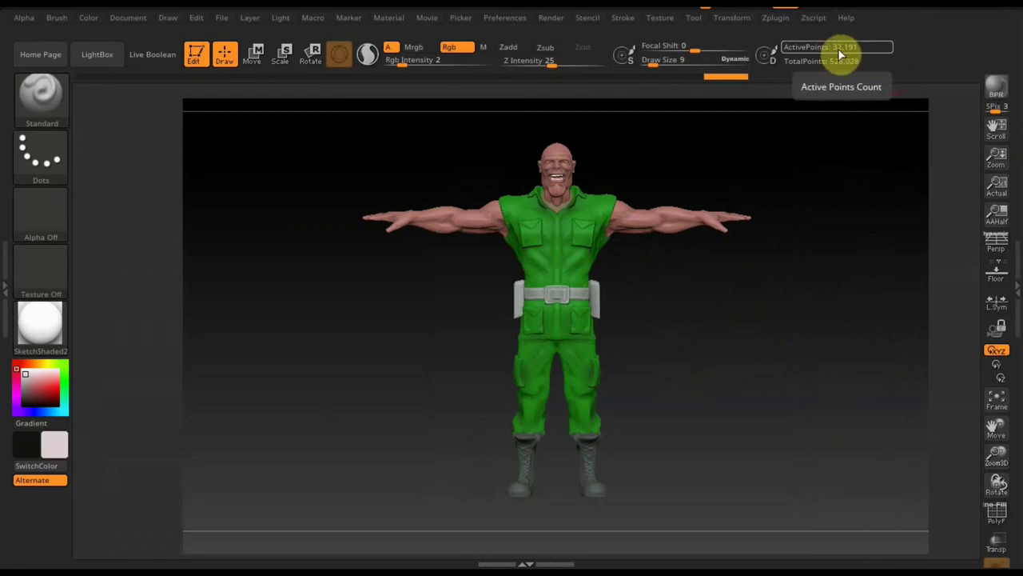
# Reopen the subtool list and inspect the soldier's polygroups with PolyF on, zooming and rotating
pyautogui.click(811, 184)
pyautogui.click(1012, 288)
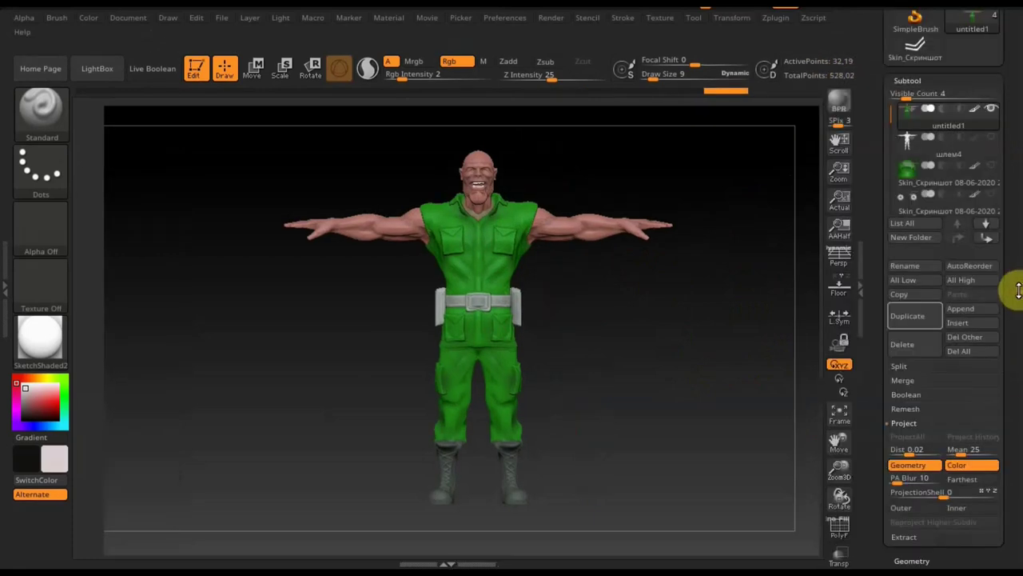
pyautogui.moveTo(663, 322)
pyautogui.keyDown('alt'); pyautogui.mouseDown()
pyautogui.moveTo(660, 334)
pyautogui.moveTo(658, 323)
pyautogui.mouseUp(); pyautogui.keyUp('alt')
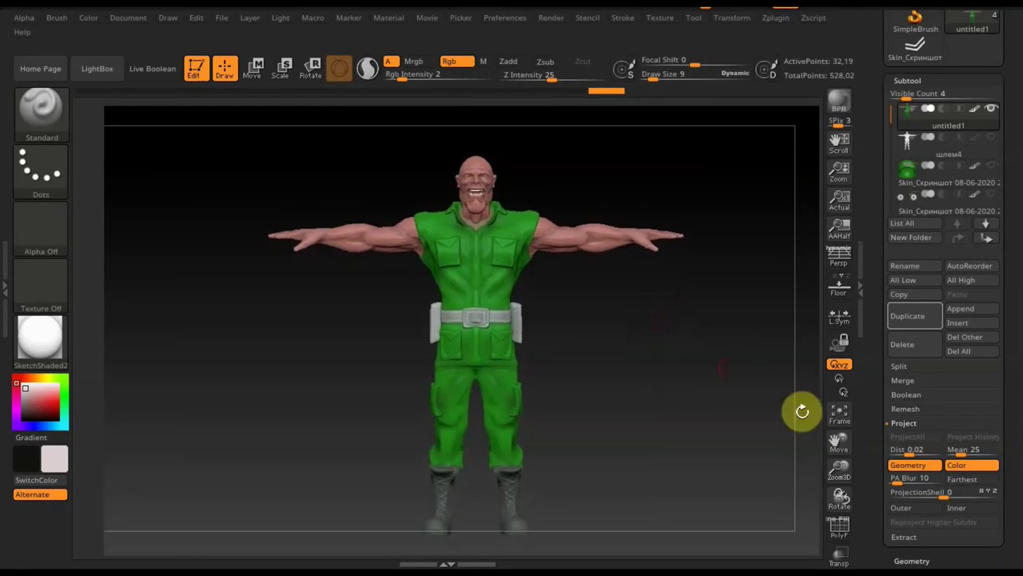
pyautogui.click(840, 526)
pyautogui.keyDown('alt'); pyautogui.moveTo(663, 391); pyautogui.dragTo(672, 422); pyautogui.keyUp('alt')
pyautogui.keyDown('alt'); pyautogui.moveTo(643, 255); pyautogui.dragTo(645, 128); pyautogui.keyUp('alt')
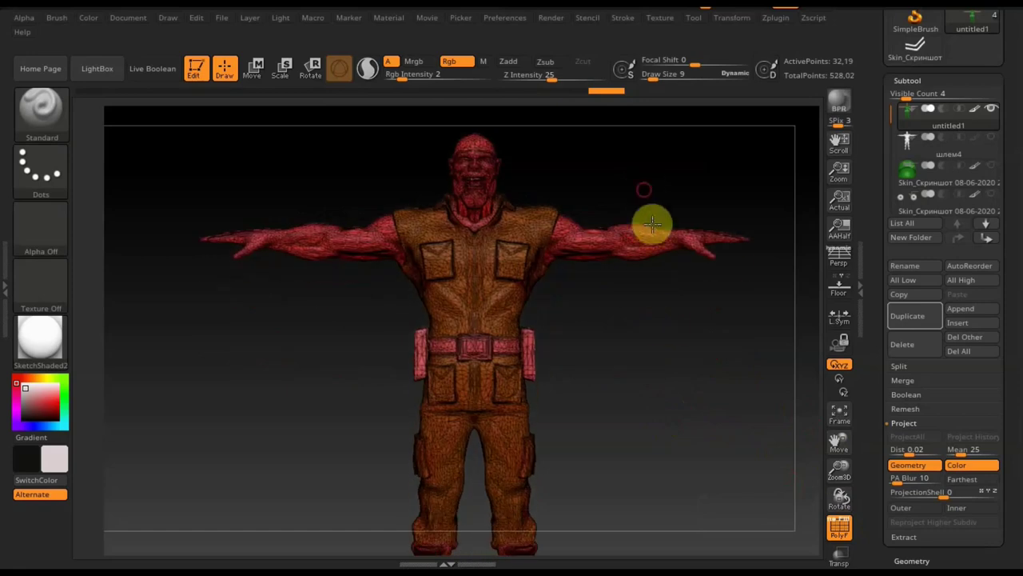
pyautogui.keyDown('alt'); pyautogui.moveTo(677, 364); pyautogui.dragTo(685, 389); pyautogui.keyUp('alt')
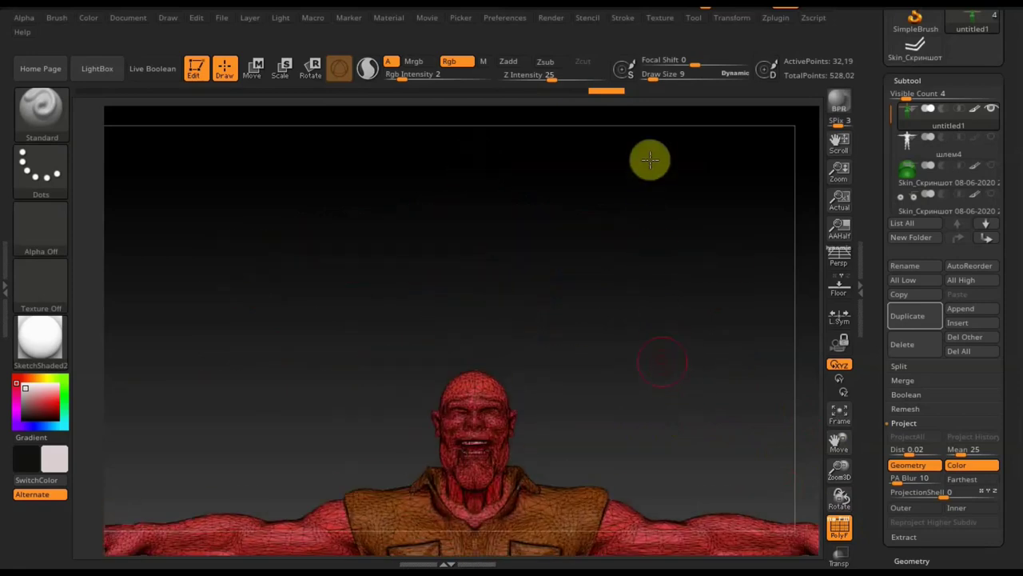
pyautogui.keyDown('alt'); pyautogui.moveTo(651, 176); pyautogui.dragTo(649, 157); pyautogui.keyUp('alt')
pyautogui.moveTo(642, 197)
pyautogui.mouseDown()
pyautogui.moveTo(555, 206)
pyautogui.moveTo(661, 205)
pyautogui.mouseUp()
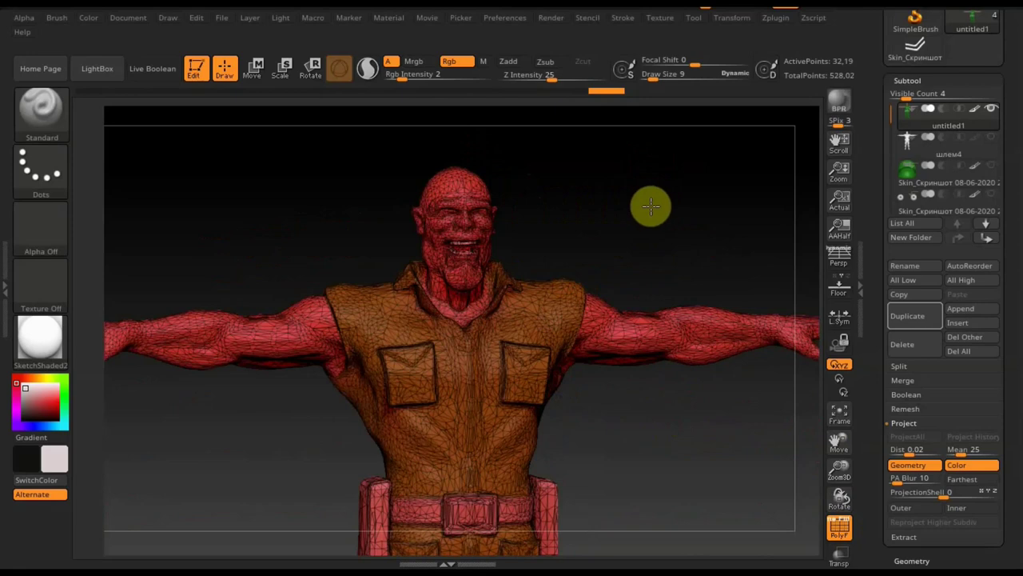
# Turn PolyF off, frame the whole model, and select the fourth skin subtool
pyautogui.click(838, 527)
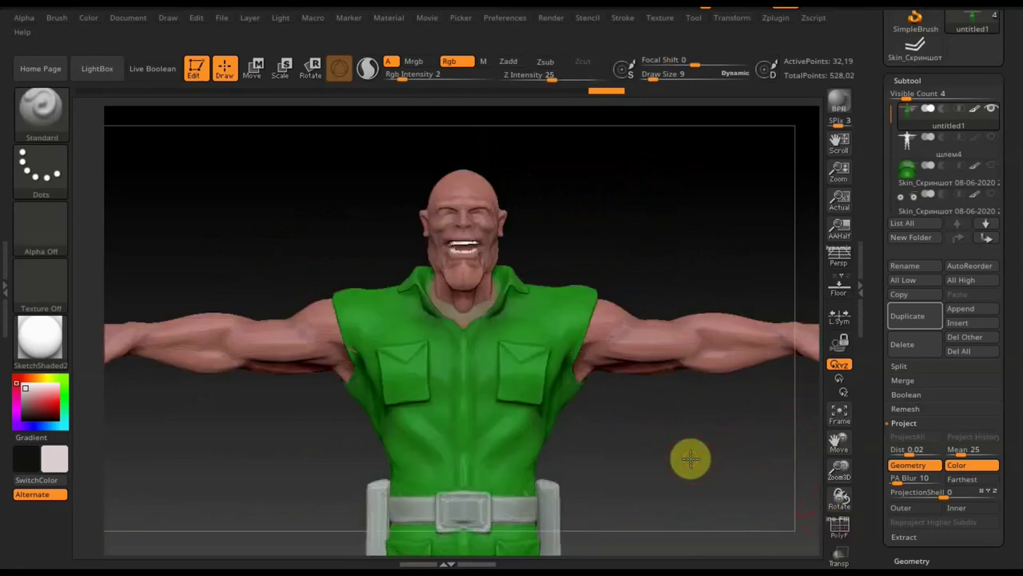
pyautogui.moveTo(680, 413)
pyautogui.keyDown('alt'); pyautogui.mouseDown()
pyautogui.moveTo(671, 385)
pyautogui.moveTo(667, 445)
pyautogui.mouseUp(); pyautogui.keyUp('alt')
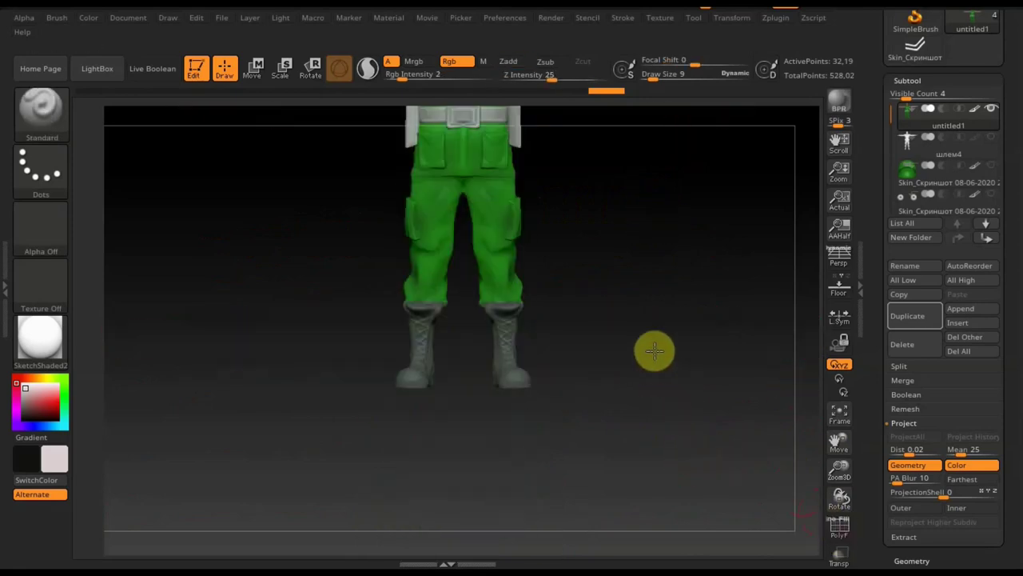
pyautogui.press('f')
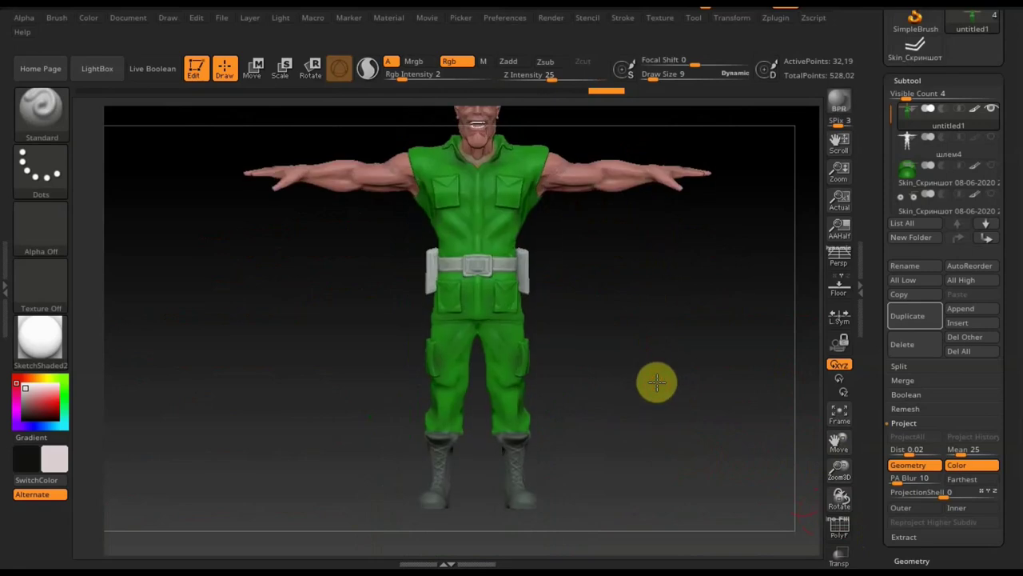
pyautogui.moveTo(655, 383)
pyautogui.keyDown('alt'); pyautogui.mouseDown()
pyautogui.moveTo(658, 429)
pyautogui.moveTo(656, 410)
pyautogui.moveTo(668, 429)
pyautogui.moveTo(656, 379)
pyautogui.moveTo(649, 430)
pyautogui.mouseUp(); pyautogui.keyUp('alt')
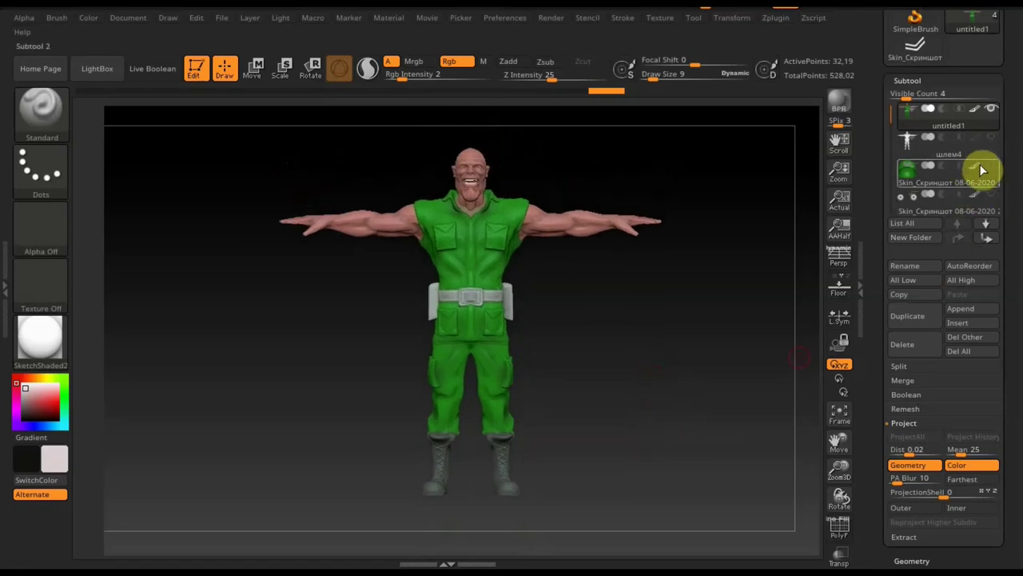
pyautogui.click(976, 200)
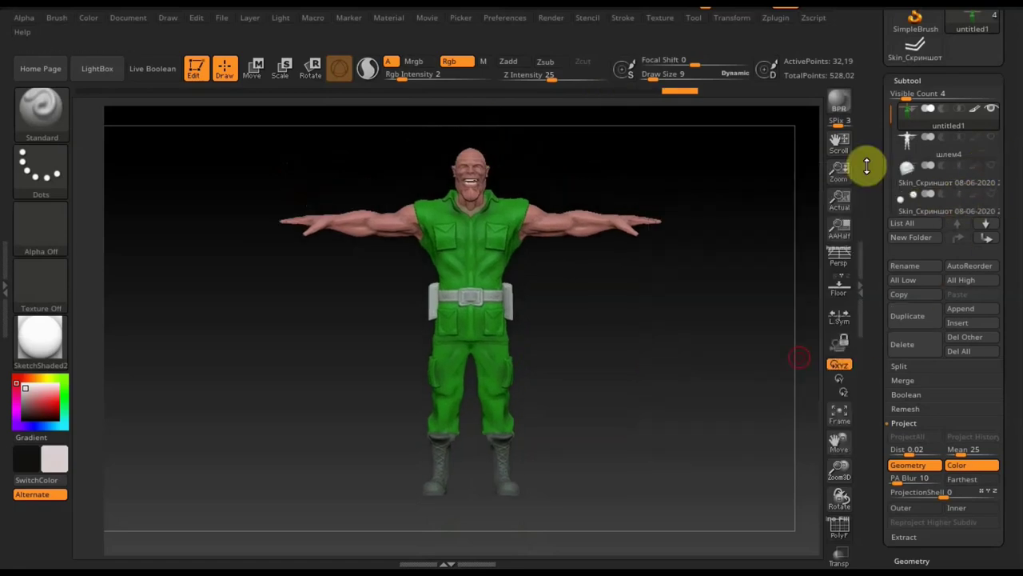
# Create the CL_untitled1 clone with UV Master's Work On Clone
pyautogui.click(777, 18)
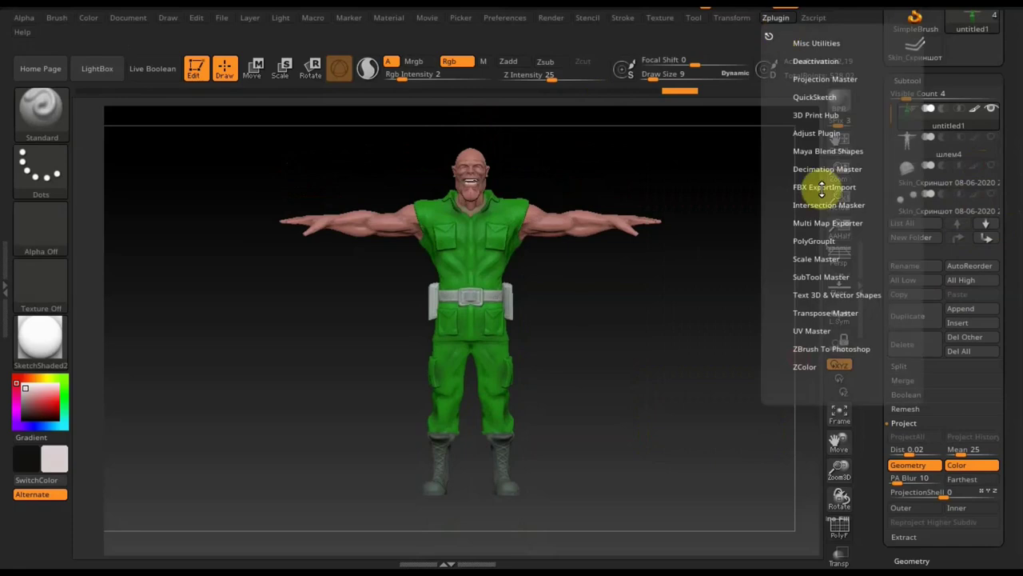
pyautogui.click(813, 331)
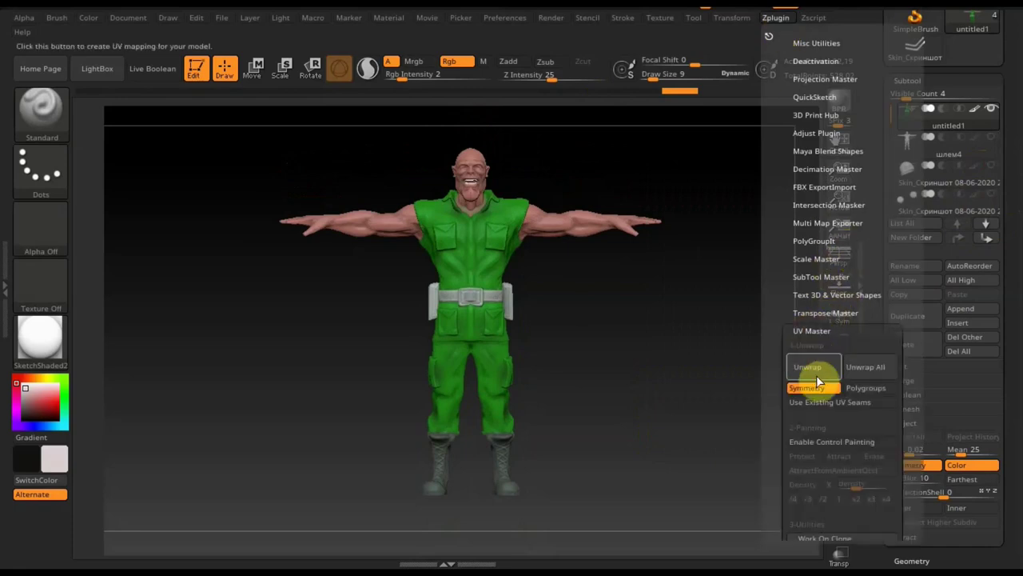
pyautogui.moveTo(899, 422)
pyautogui.mouseDown()
pyautogui.moveTo(906, 304)
pyautogui.moveTo(908, 321)
pyautogui.mouseUp()
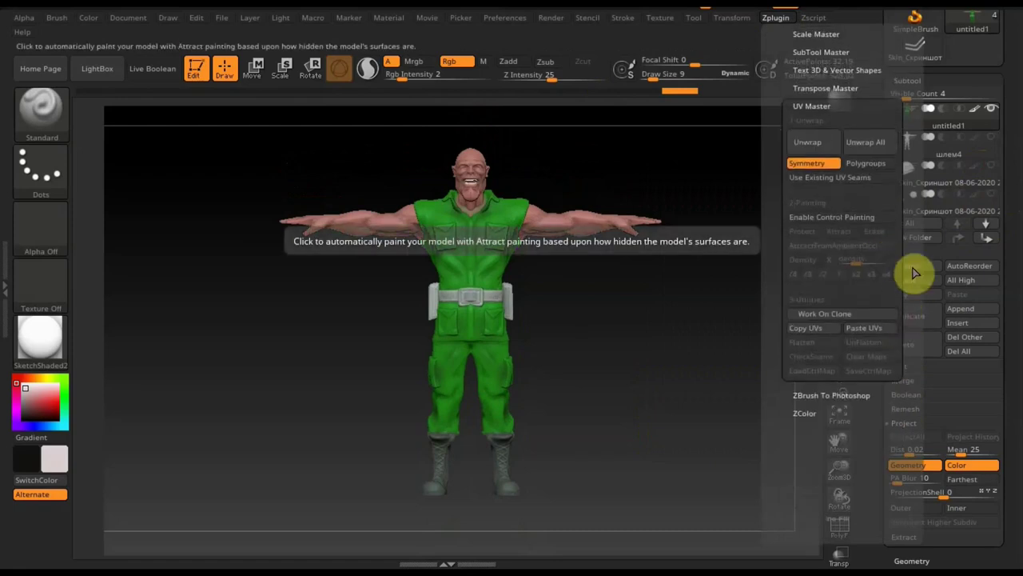
pyautogui.click(814, 315)
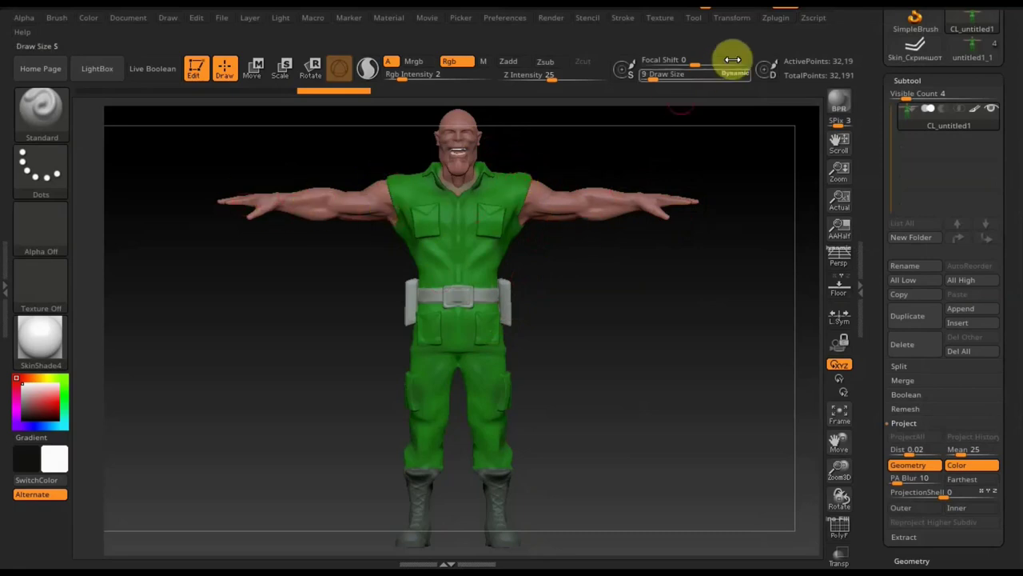
# Turn on Enable Control Painting in UV Master and unwrap the body mesh's UVs
pyautogui.click(778, 19)
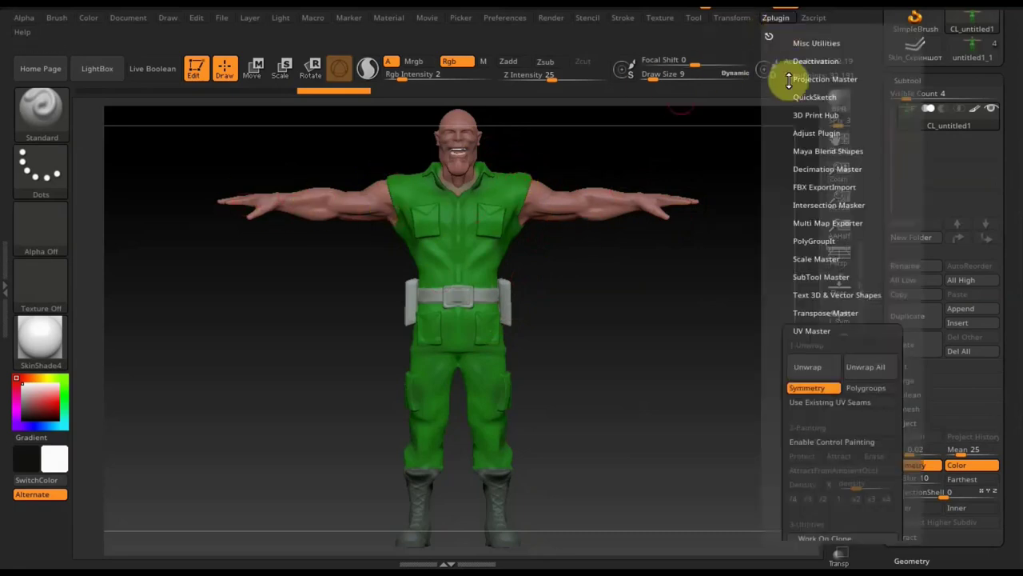
pyautogui.moveTo(911, 365); pyautogui.dragTo(857, 228)
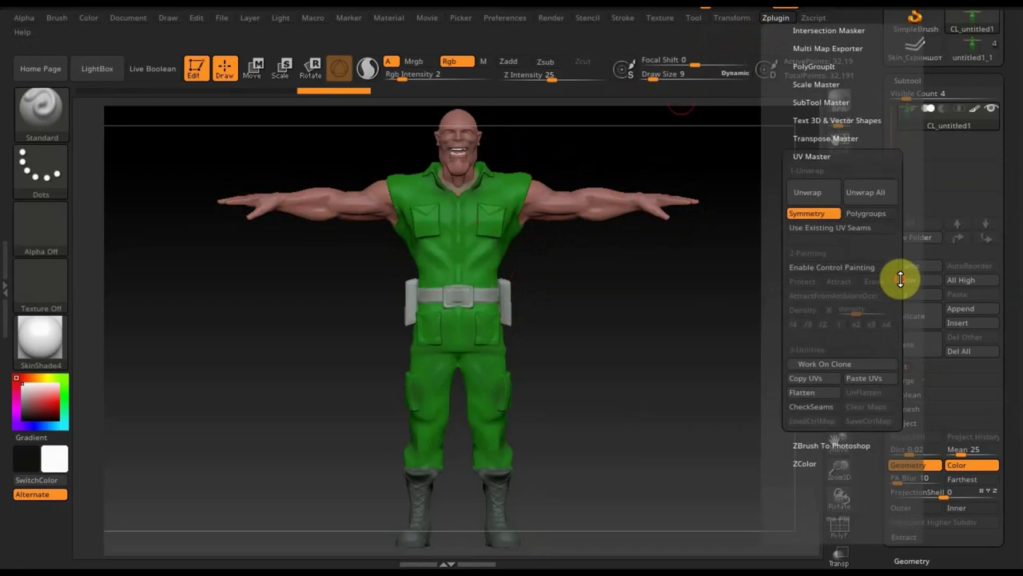
pyautogui.click(826, 272)
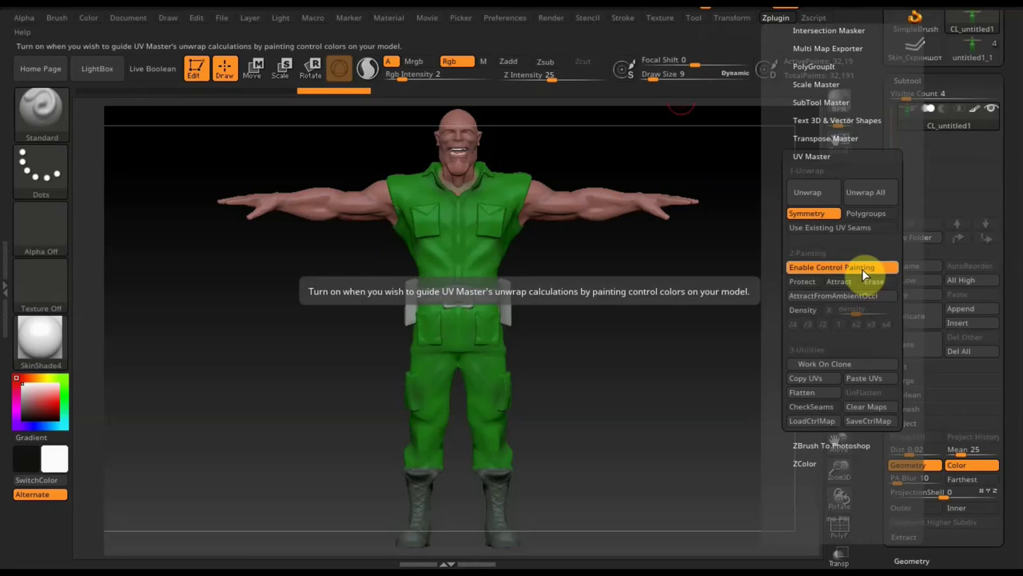
pyautogui.click(811, 199)
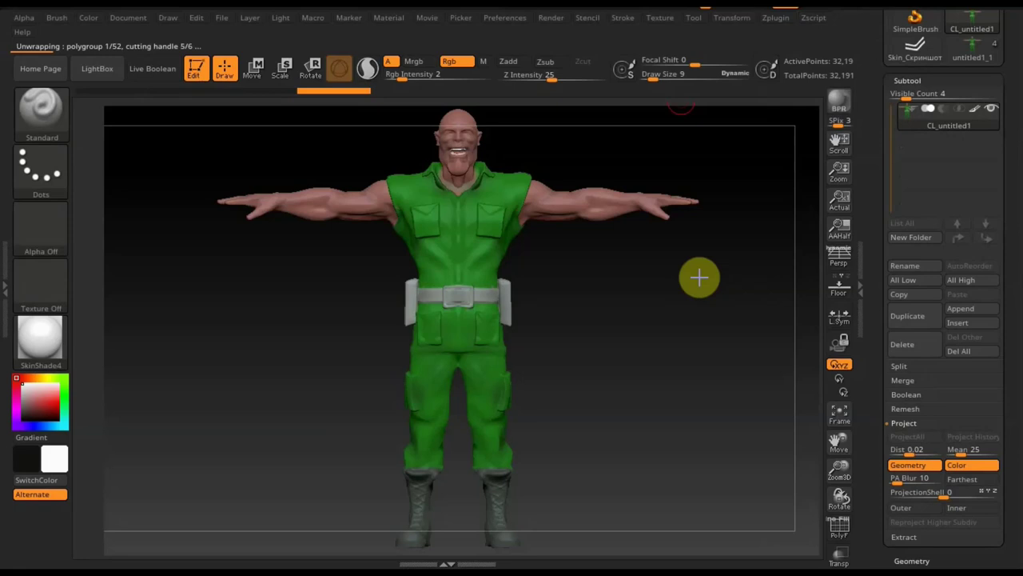
pyautogui.click(775, 16)
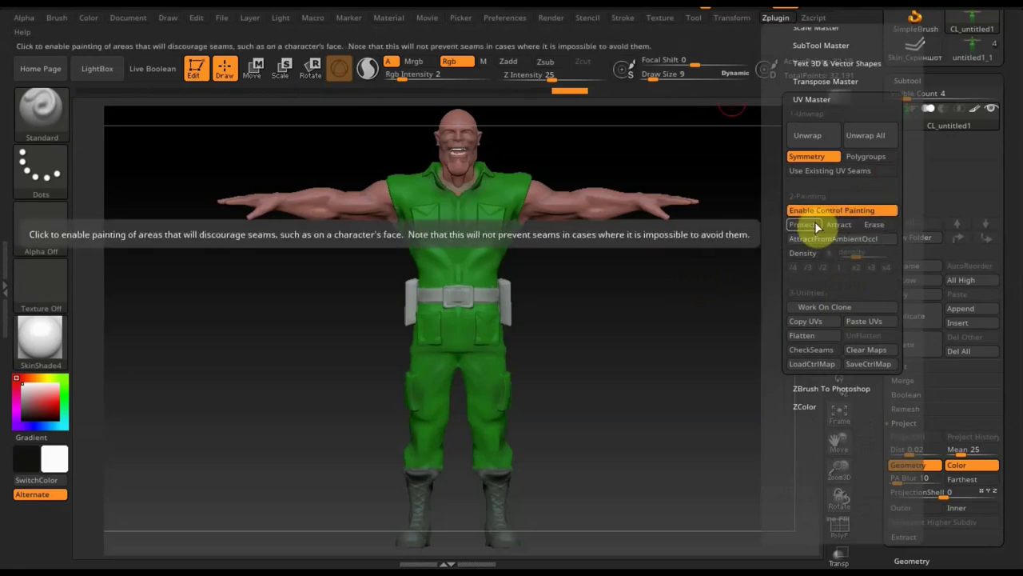
# Copy the clone's UVs, switch to the untitled1_1 tool, and paste them onto its body
pyautogui.click(812, 323)
pyautogui.scroll(1, 1006, 187)
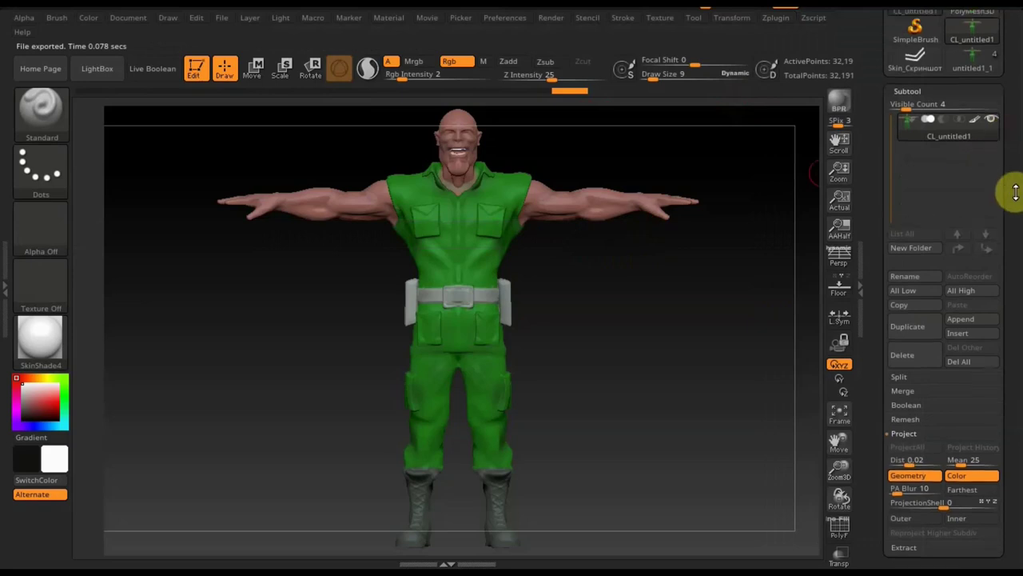
pyautogui.scroll(4, 999, 191)
pyautogui.click(976, 183)
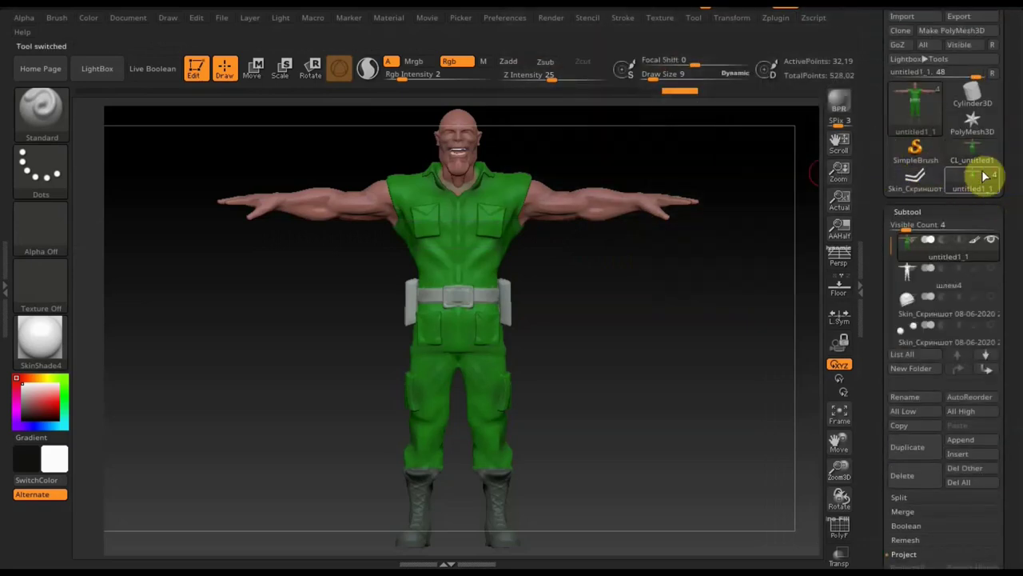
pyautogui.click(777, 18)
pyautogui.scroll(-2, 888, 264)
pyautogui.scroll(-4, 889, 272)
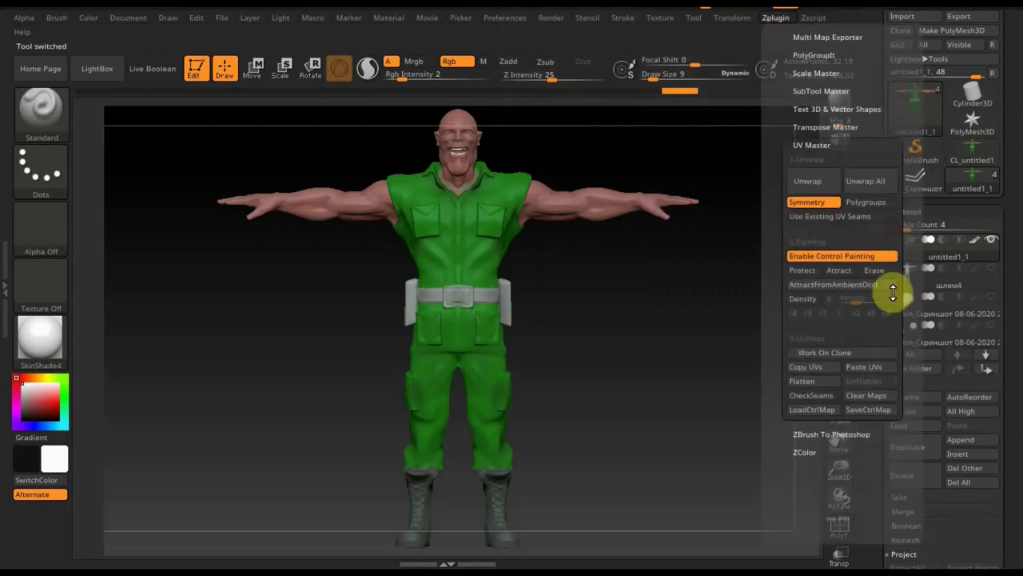
pyautogui.click(870, 368)
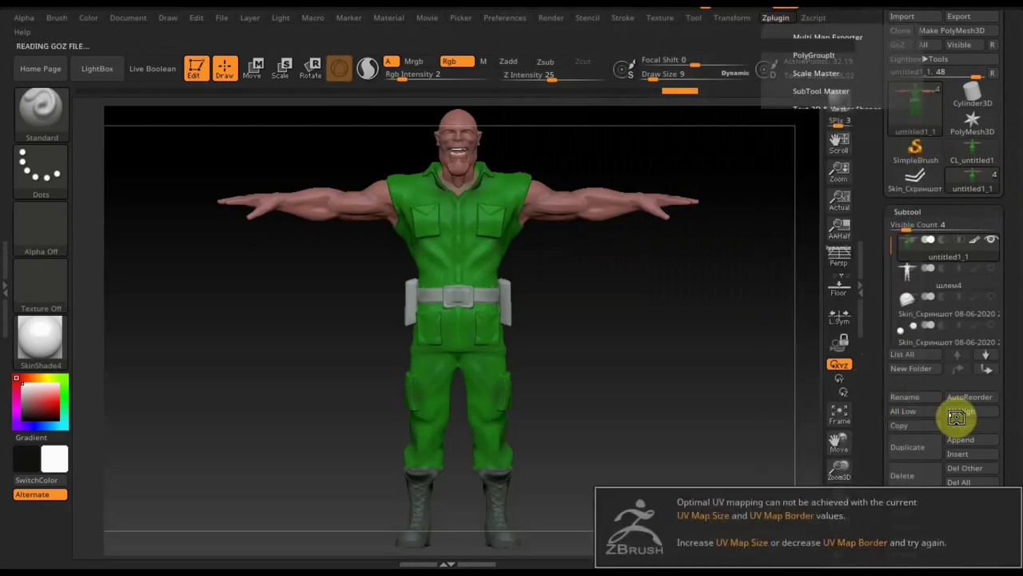
pyautogui.moveTo(1010, 423); pyautogui.dragTo(1017, 301)
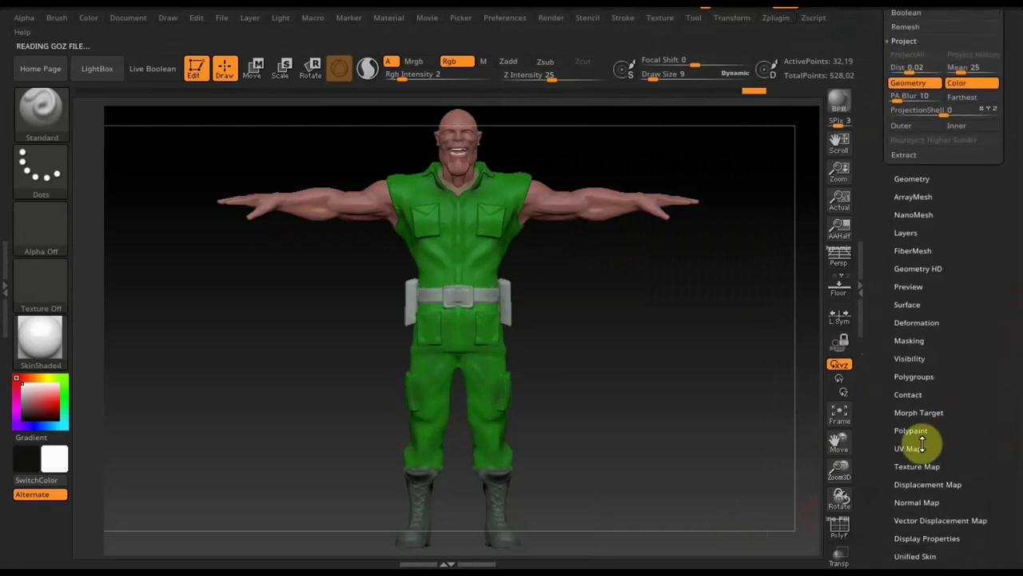
# Toggle Morph UV on to inspect the body's flattened UV layout, then off again
pyautogui.click(914, 447)
pyautogui.moveTo(914, 450)
pyautogui.mouseDown()
pyautogui.moveTo(973, 352)
pyautogui.moveTo(959, 395)
pyautogui.mouseUp()
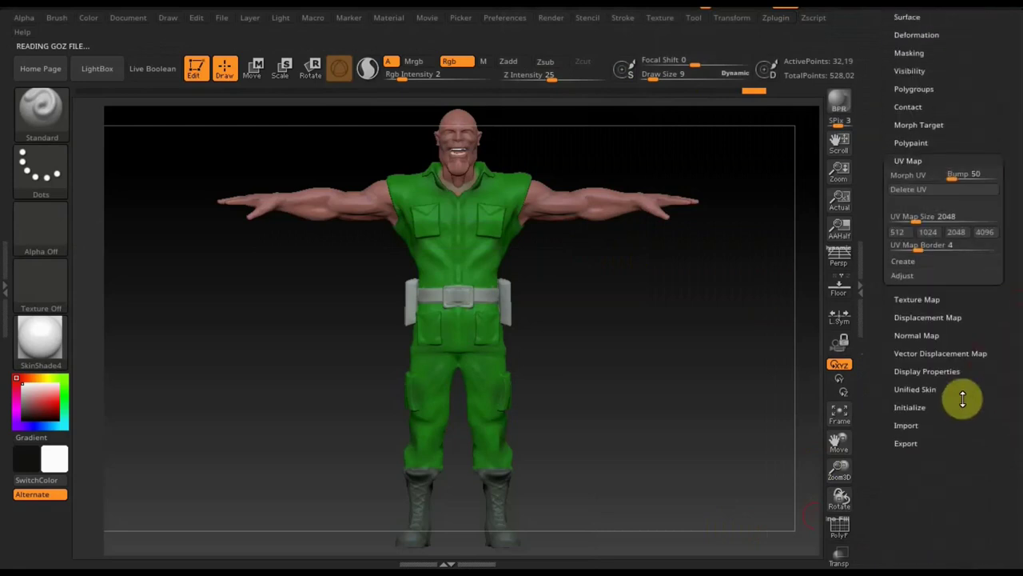
pyautogui.click(909, 175)
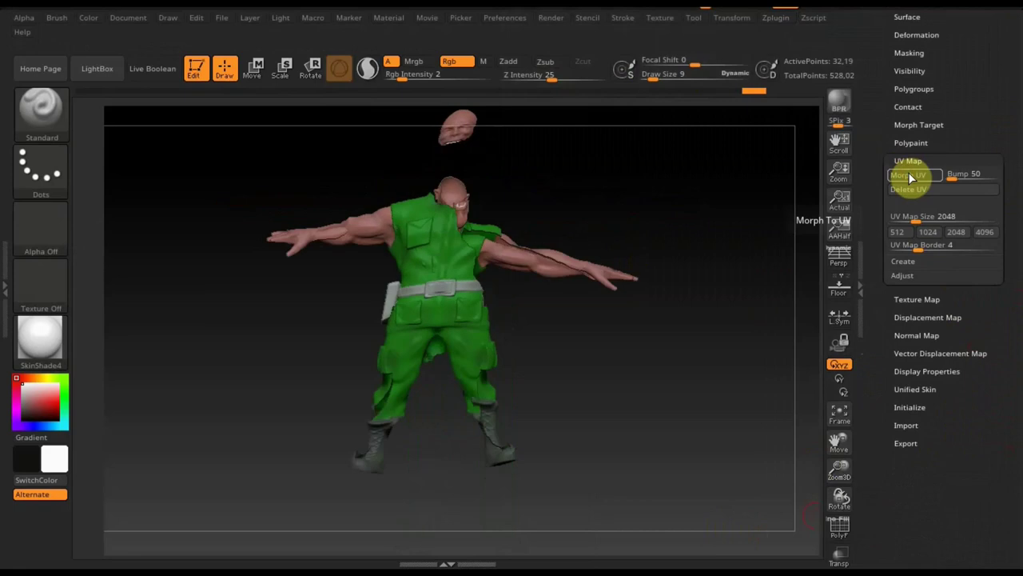
pyautogui.moveTo(687, 280)
pyautogui.mouseDown()
pyautogui.moveTo(704, 313)
pyautogui.moveTo(656, 329)
pyautogui.mouseUp()
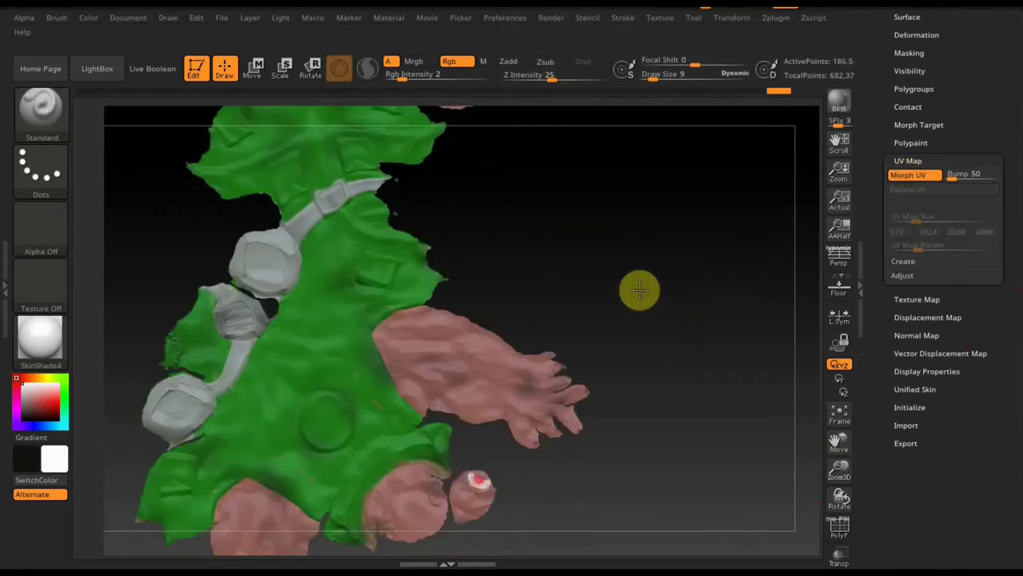
pyautogui.moveTo(689, 454)
pyautogui.mouseDown()
pyautogui.moveTo(651, 322)
pyautogui.moveTo(646, 437)
pyautogui.moveTo(646, 423)
pyautogui.mouseUp()
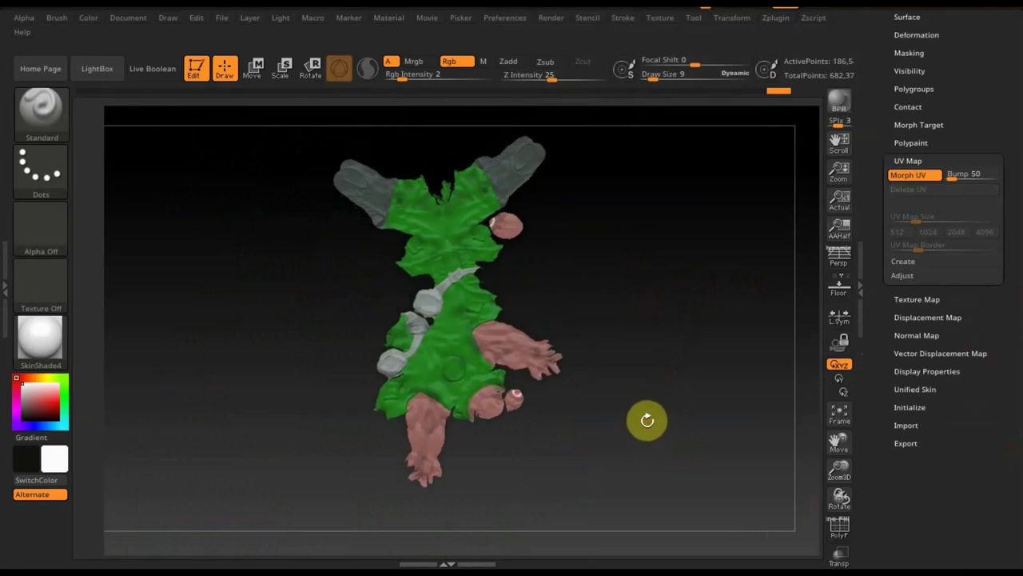
pyautogui.click(915, 175)
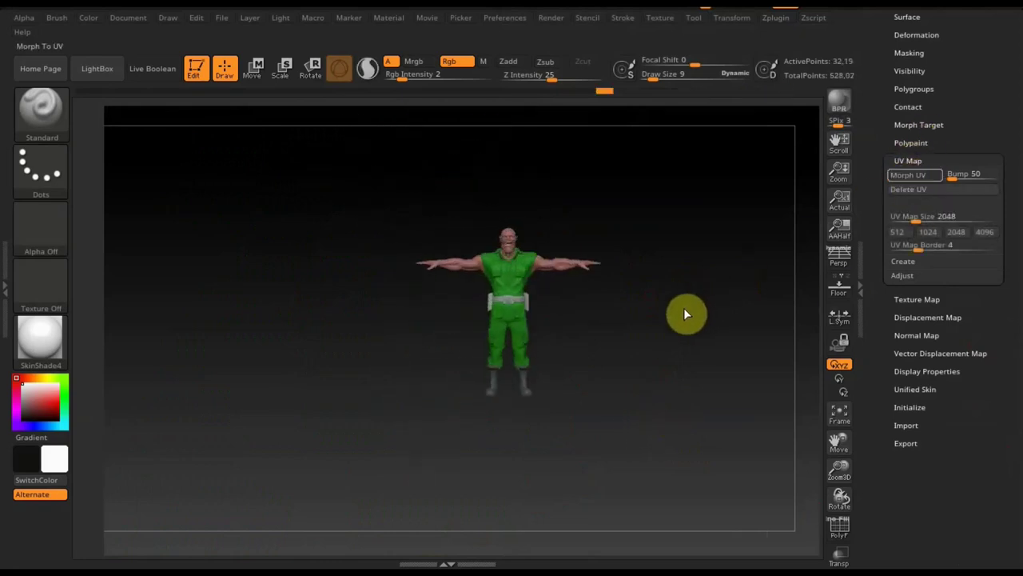
pyautogui.keyDown('alt'); pyautogui.moveTo(674, 347); pyautogui.dragTo(690, 423); pyautogui.keyUp('alt')
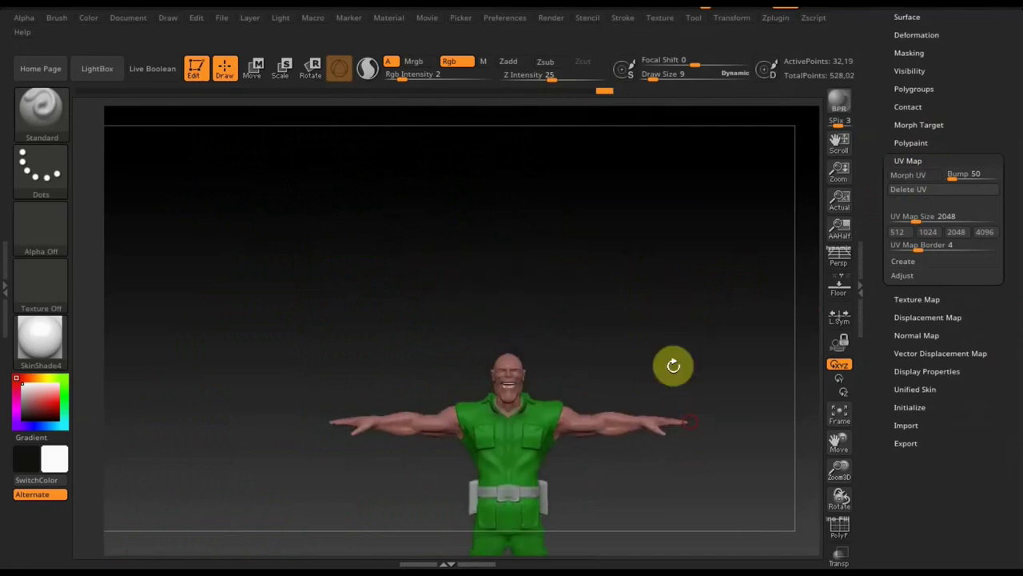
pyautogui.keyDown('alt'); pyautogui.moveTo(651, 315); pyautogui.dragTo(615, 134); pyautogui.keyUp('alt')
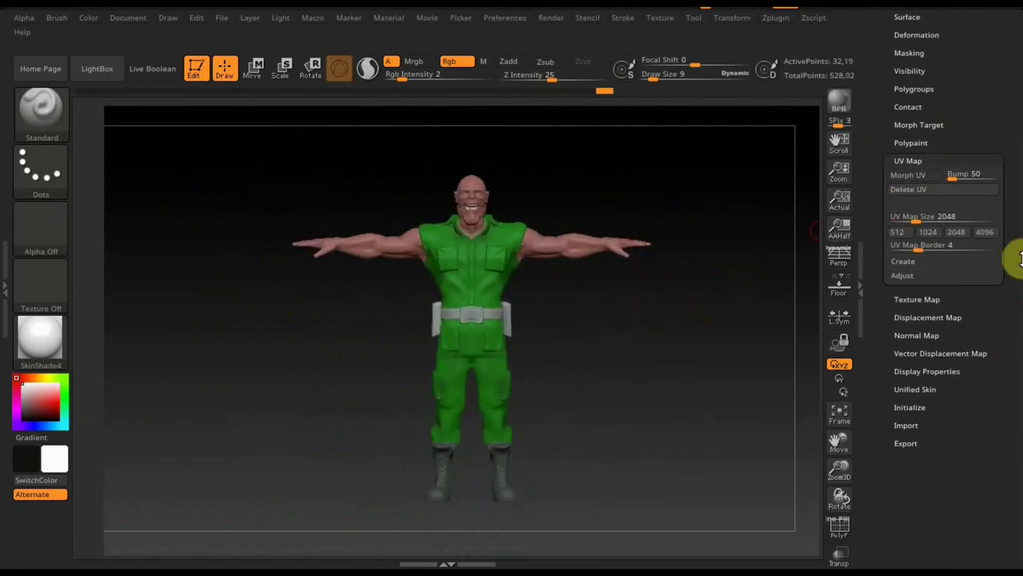
# Create a new 2048 texture map from the body's polypaint
pyautogui.click(911, 299)
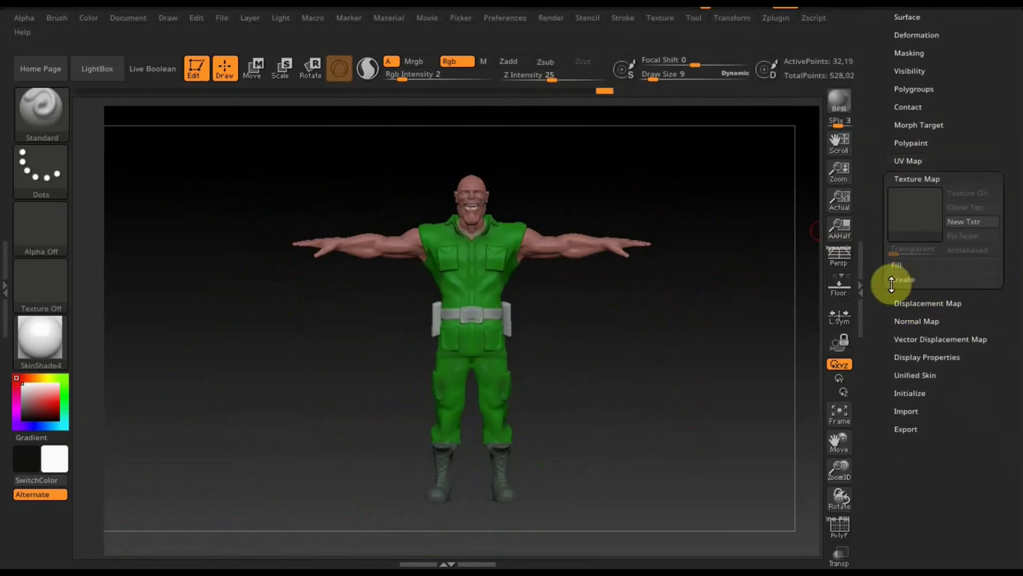
pyautogui.click(899, 279)
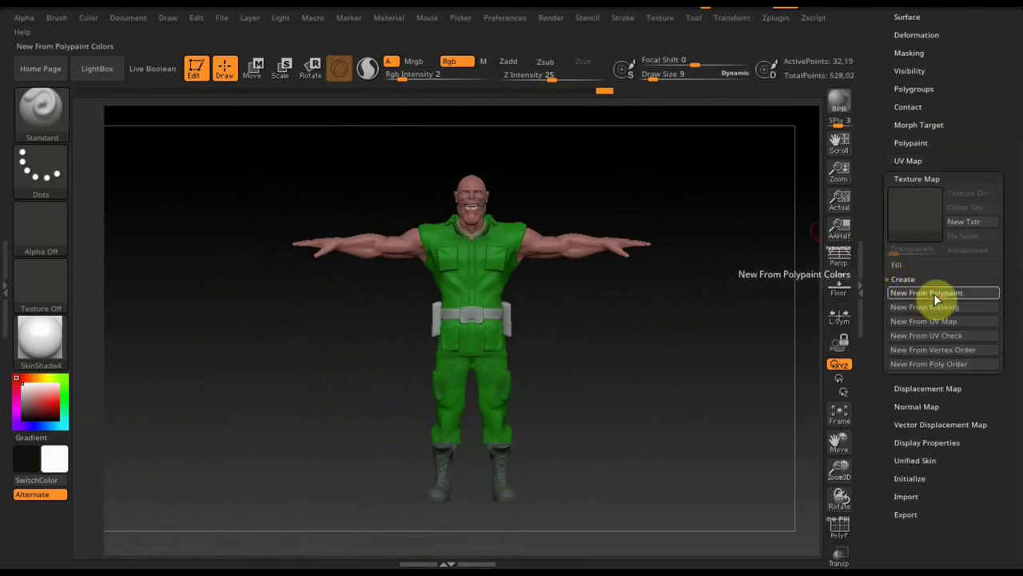
pyautogui.click(934, 293)
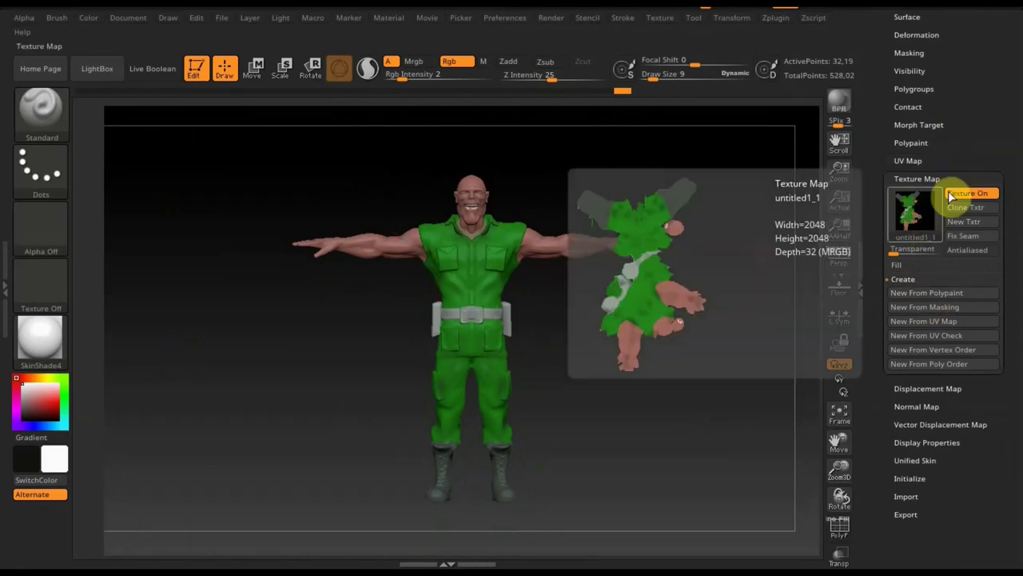
pyautogui.moveTo(977, 120); pyautogui.dragTo(983, 259)
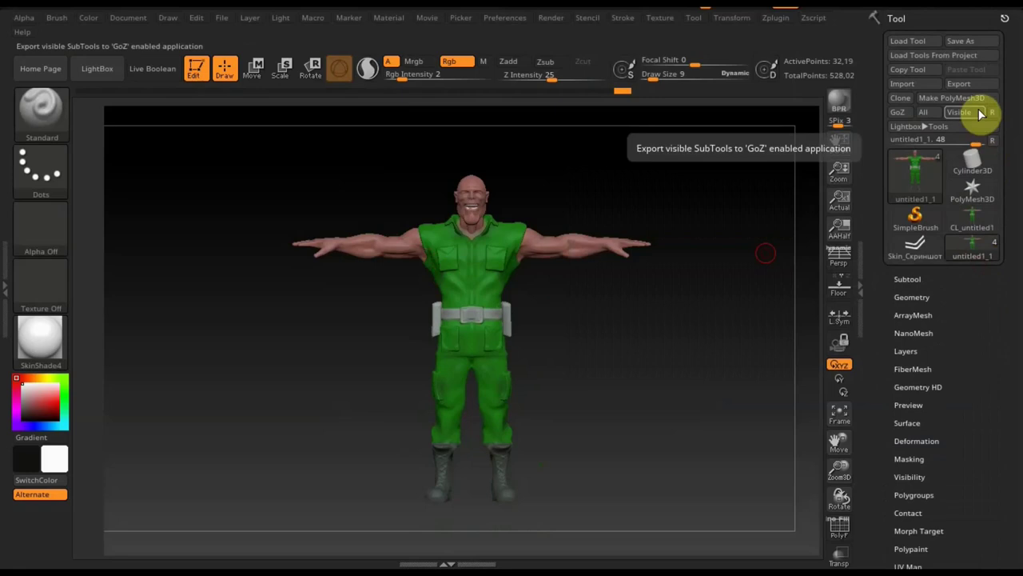
# Export the textured body to the Desktop as OBJ 'арми мен нов тело'
pyautogui.click(958, 84)
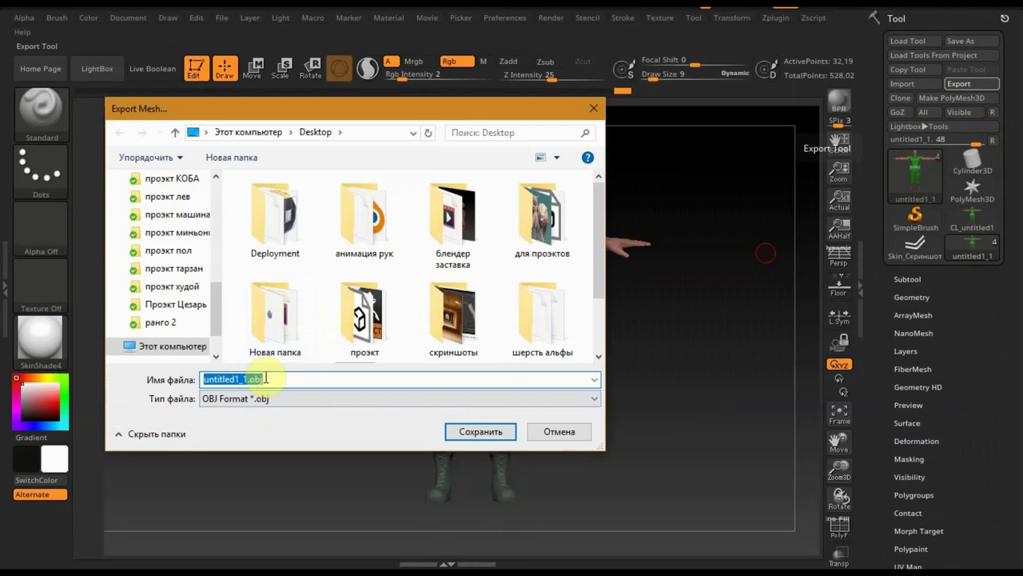
pyautogui.write('арми мен нов тело')
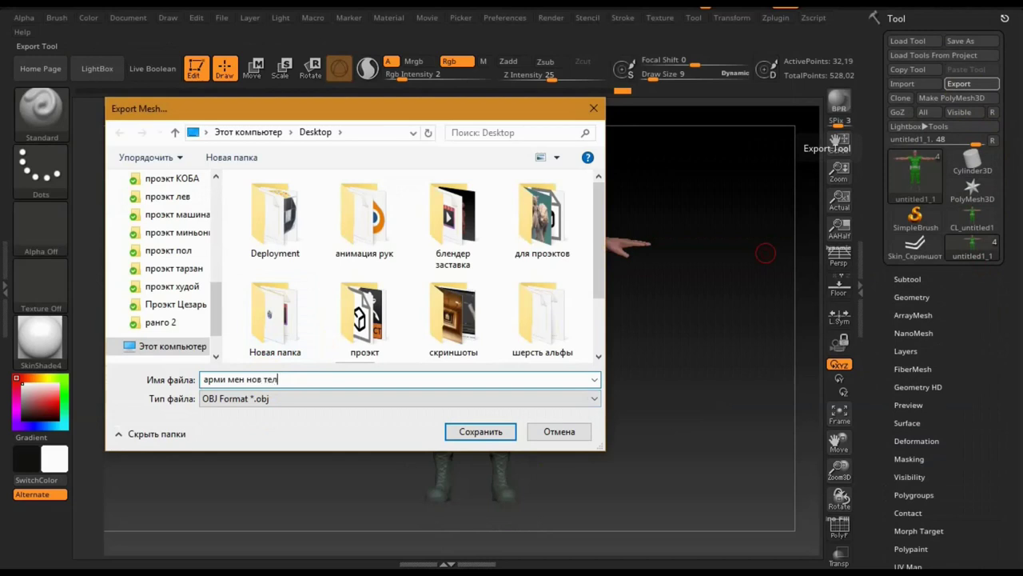
pyautogui.click(482, 433)
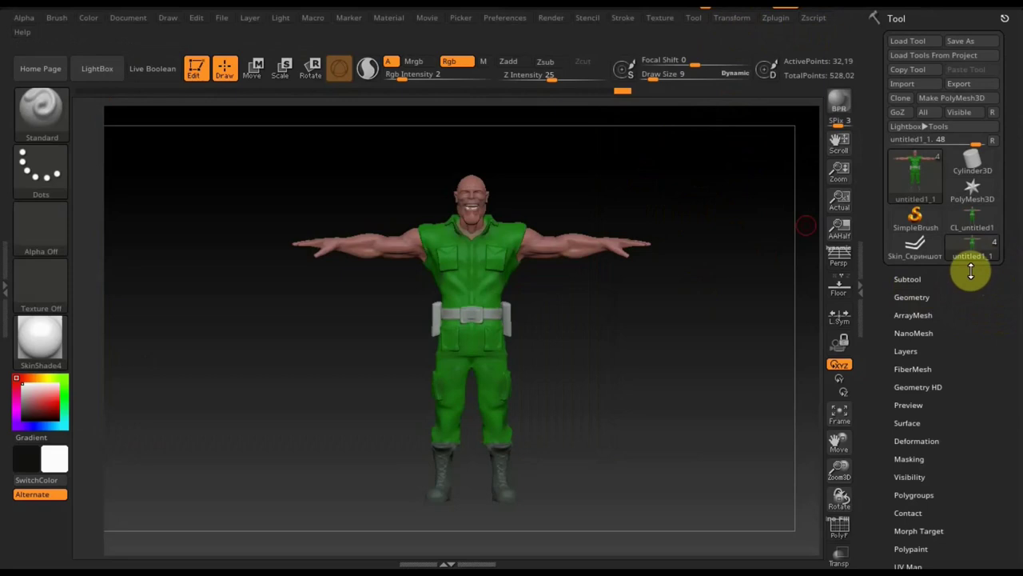
pyautogui.click(910, 279)
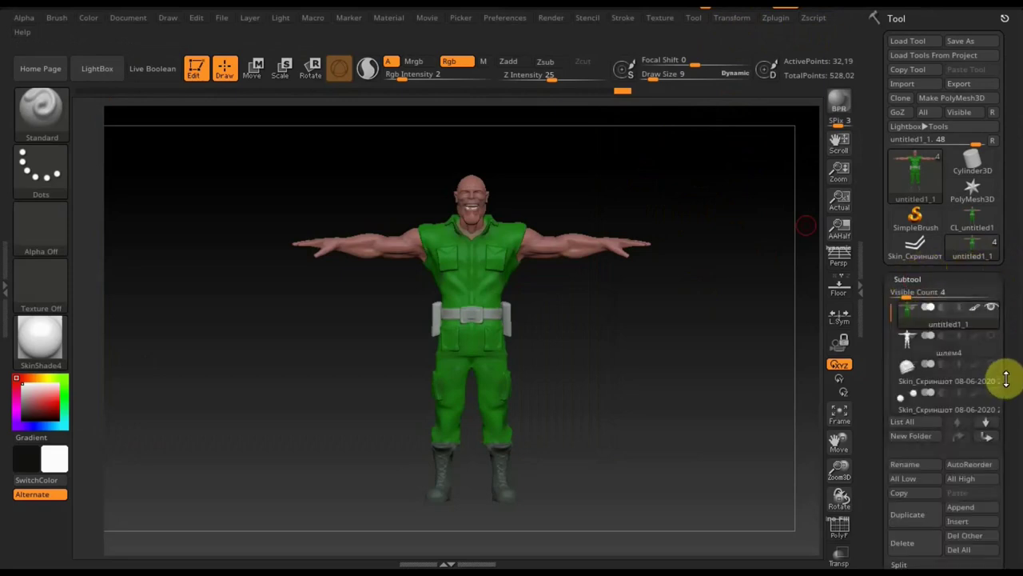
# Select the helmet subtool, show it solo, and display its green polypaint
pyautogui.moveTo(1006, 380); pyautogui.dragTo(1012, 285)
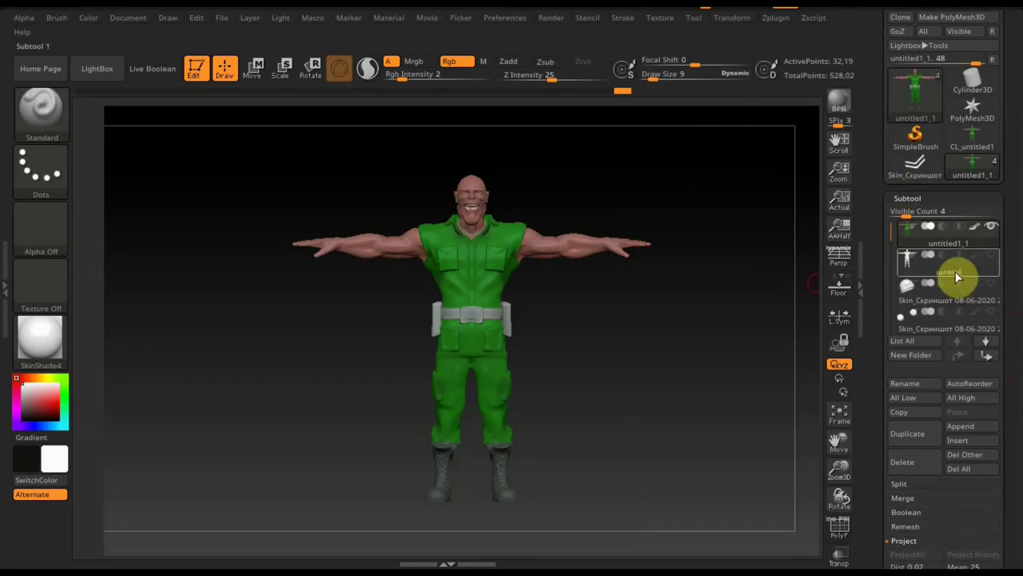
pyautogui.click(917, 299)
pyautogui.click(915, 297)
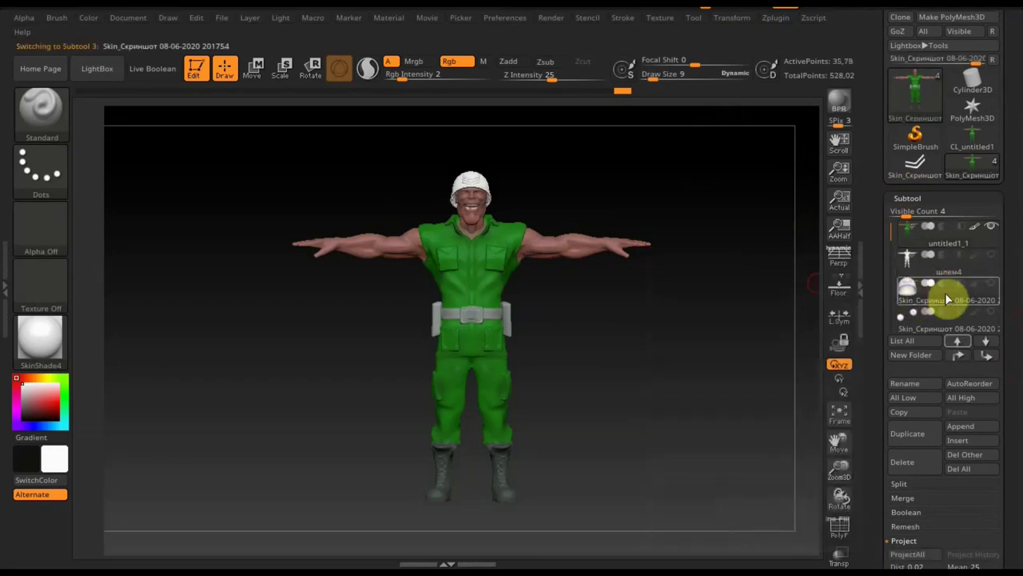
pyautogui.click(989, 228)
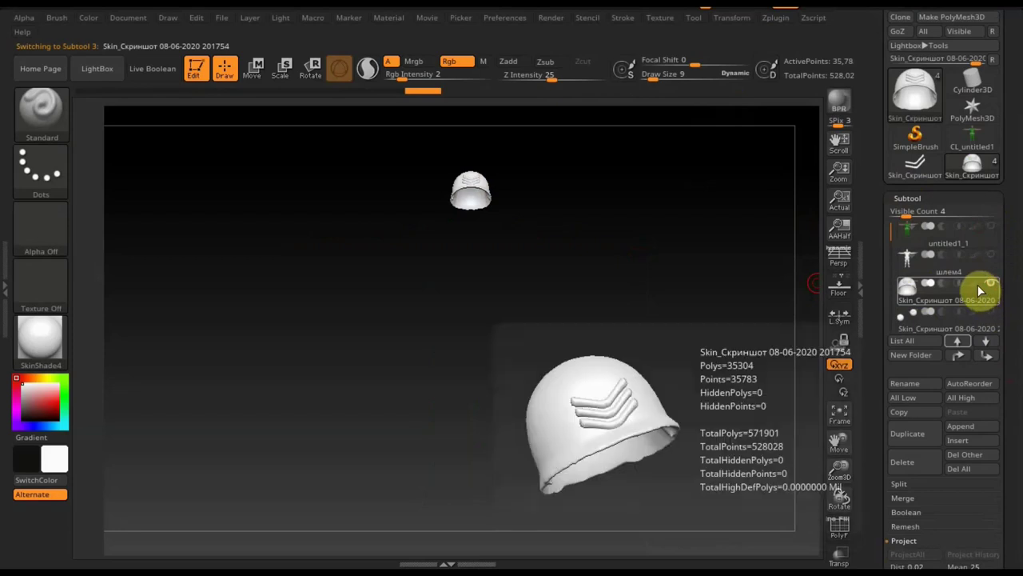
pyautogui.click(974, 286)
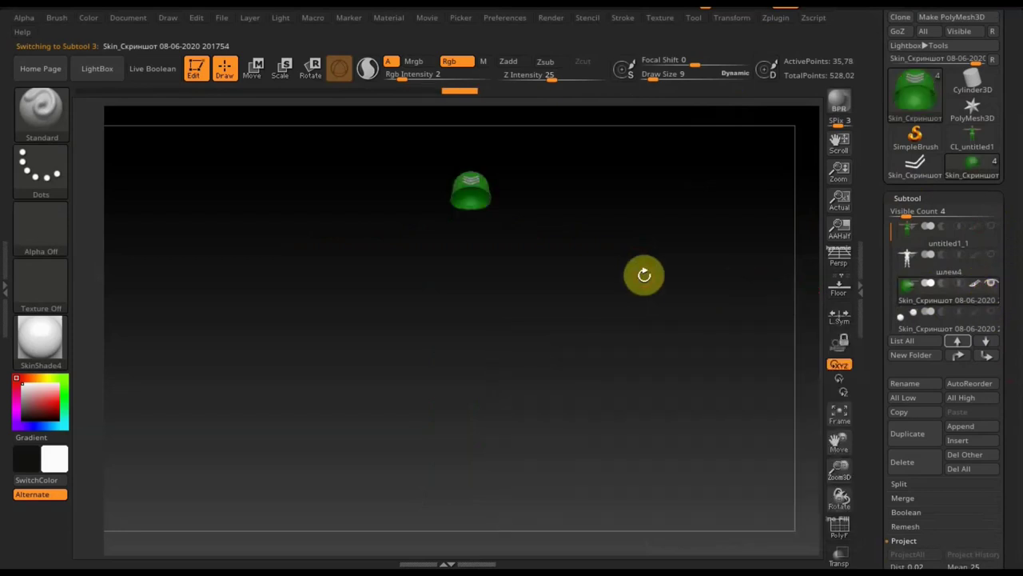
# Turn on the helmet's polygon wireframe, inspect its front, and expand the Geometry options
pyautogui.moveTo(640, 267)
pyautogui.mouseDown()
pyautogui.moveTo(646, 381)
pyautogui.moveTo(619, 263)
pyautogui.moveTo(753, 419)
pyautogui.mouseUp()
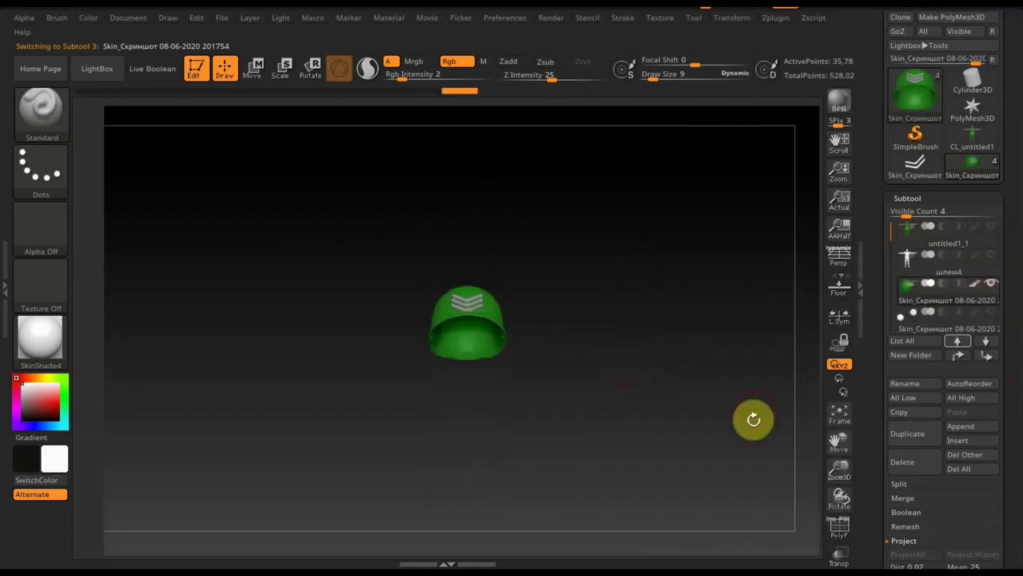
pyautogui.click(838, 526)
pyautogui.moveTo(645, 395)
pyautogui.mouseDown()
pyautogui.moveTo(648, 448)
pyautogui.moveTo(624, 382)
pyautogui.moveTo(637, 263)
pyautogui.mouseUp()
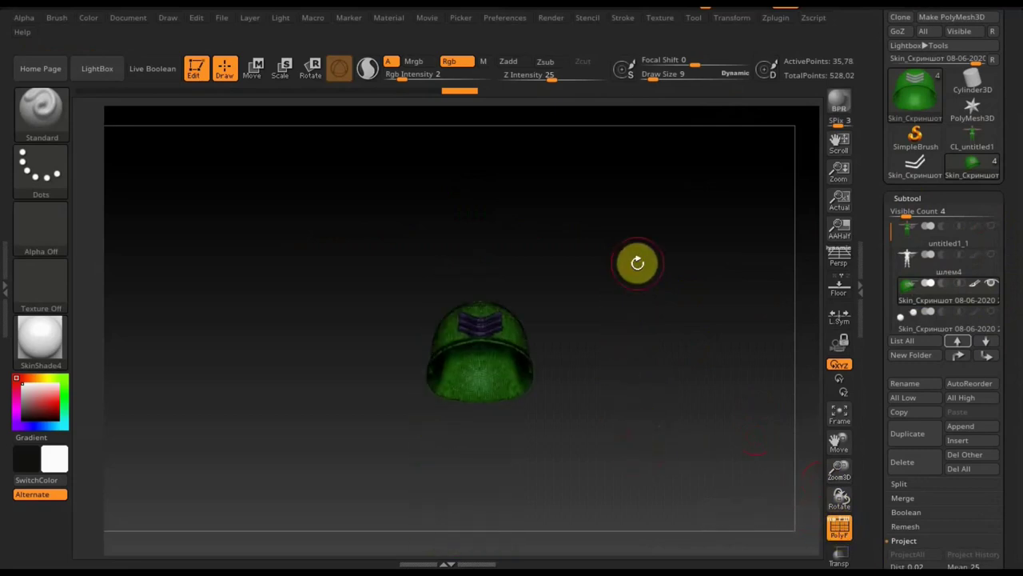
pyautogui.moveTo(989, 491)
pyautogui.mouseDown()
pyautogui.moveTo(1019, 411)
pyautogui.moveTo(1012, 359)
pyautogui.mouseUp()
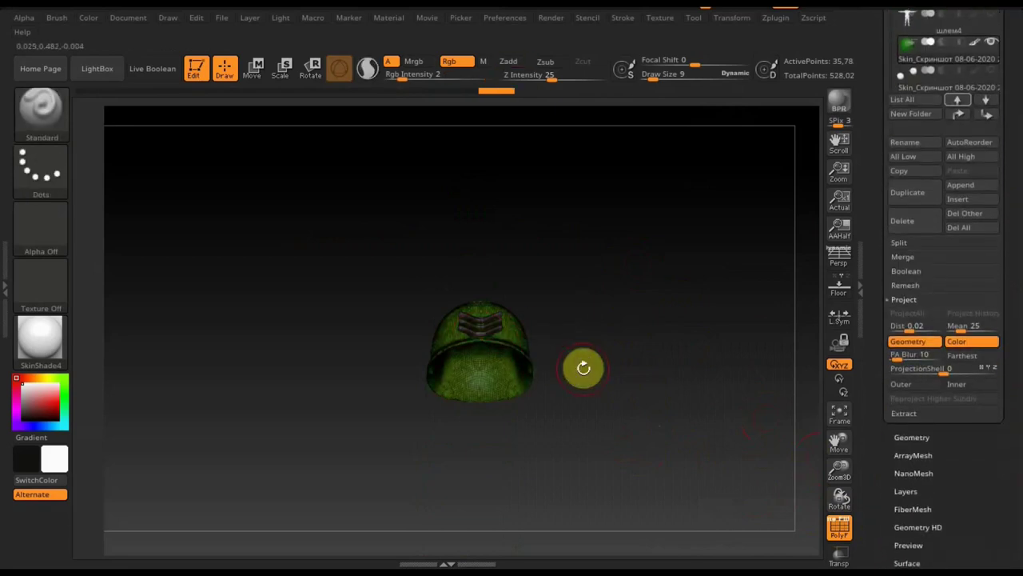
pyautogui.click(921, 434)
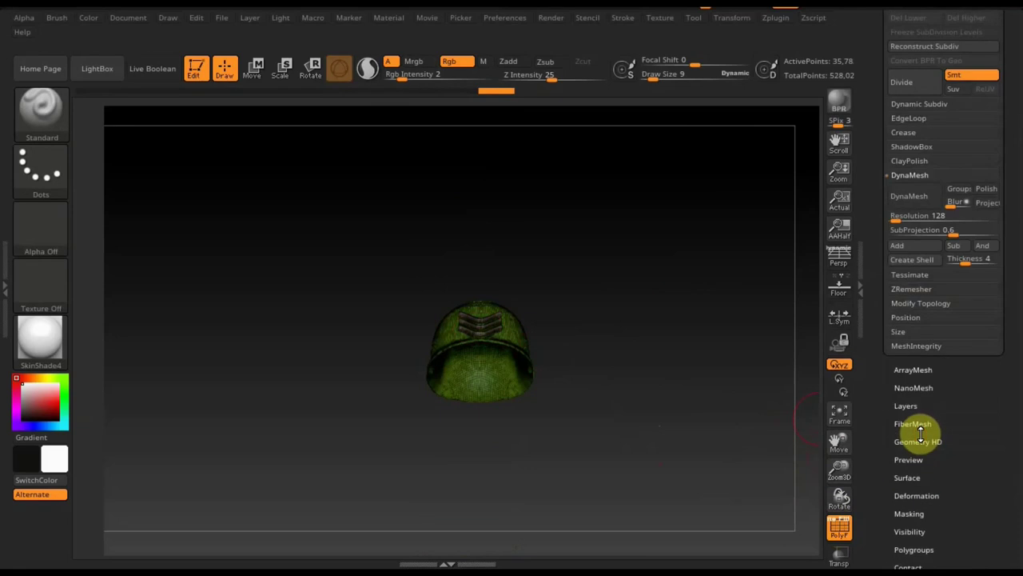
# Remesh the helmet with DynaMesh at resolution 3120, undoing the first default remesh
pyautogui.click(927, 204)
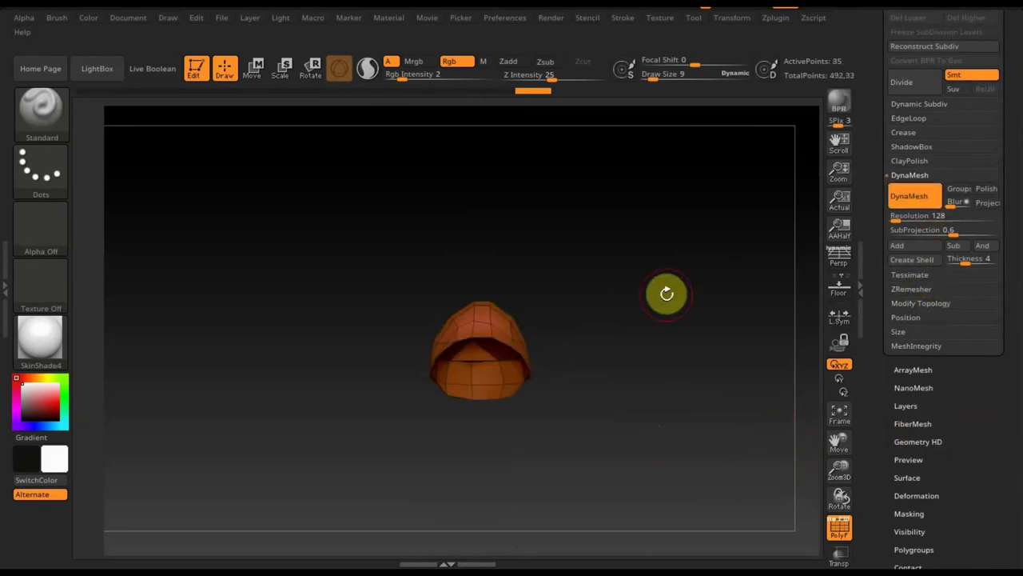
pyautogui.press('ctrl')
pyautogui.hotkey('ctrl', 'z')
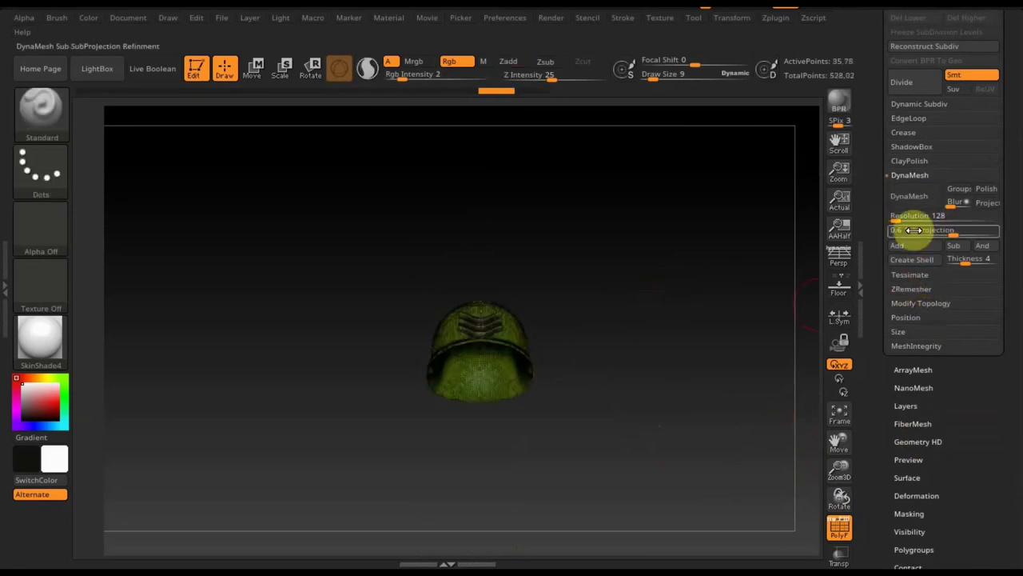
pyautogui.moveTo(895, 216); pyautogui.dragTo(967, 224)
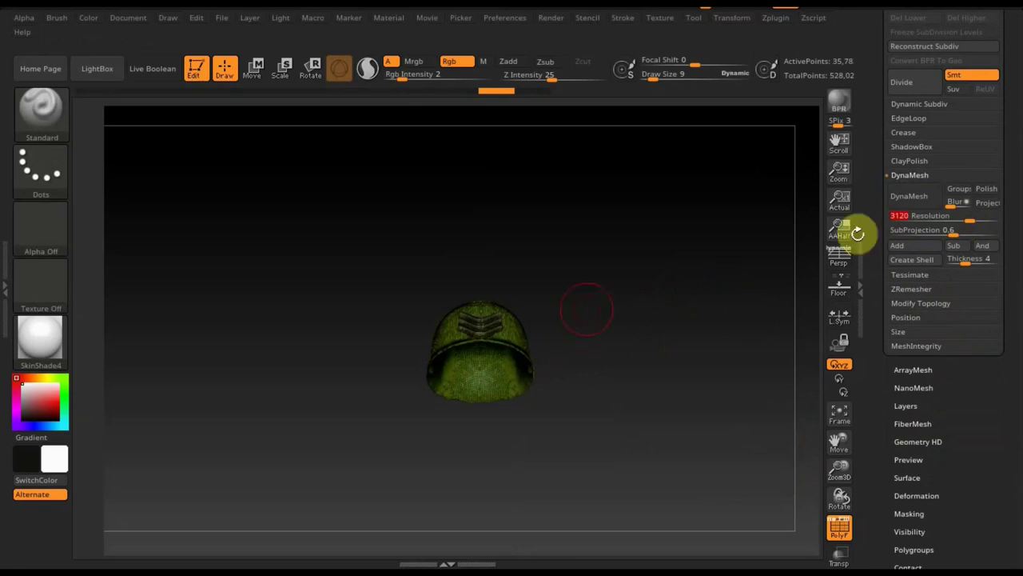
pyautogui.click(903, 200)
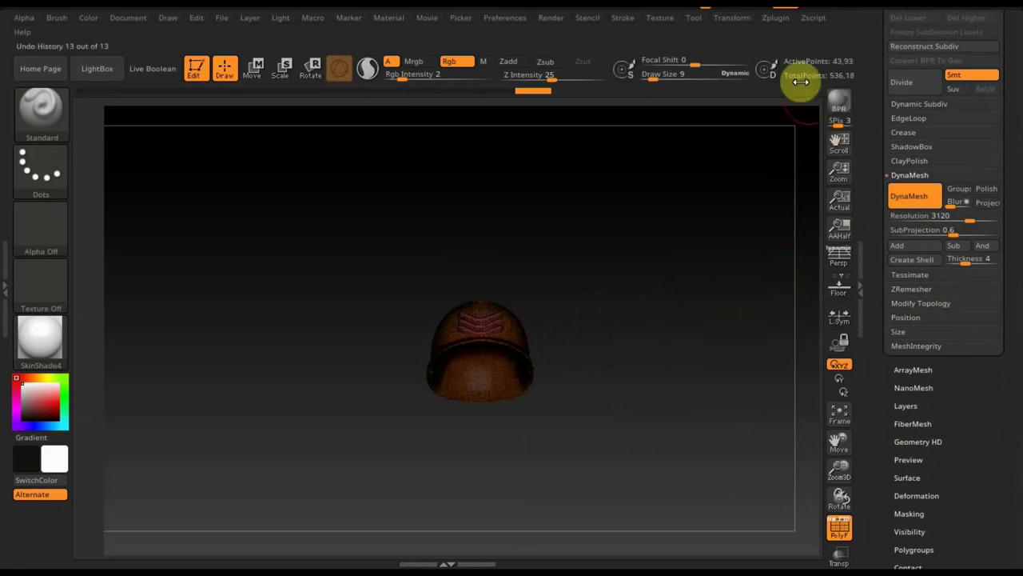
# Turn off the helmet's polygon outlines and bring up the UV Master plugin
pyautogui.click(839, 526)
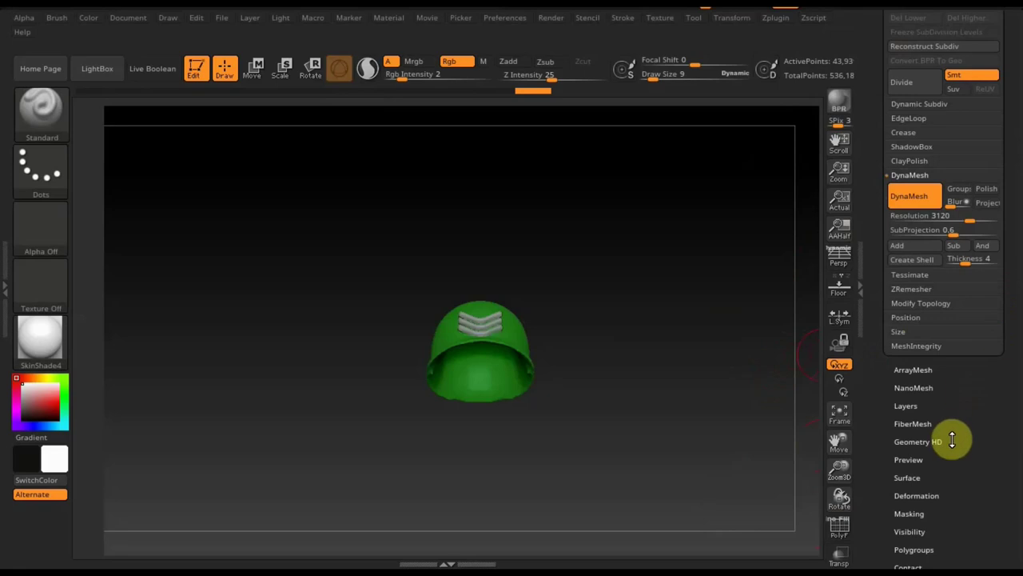
pyautogui.click(780, 18)
pyautogui.scroll(-5, 905, 271)
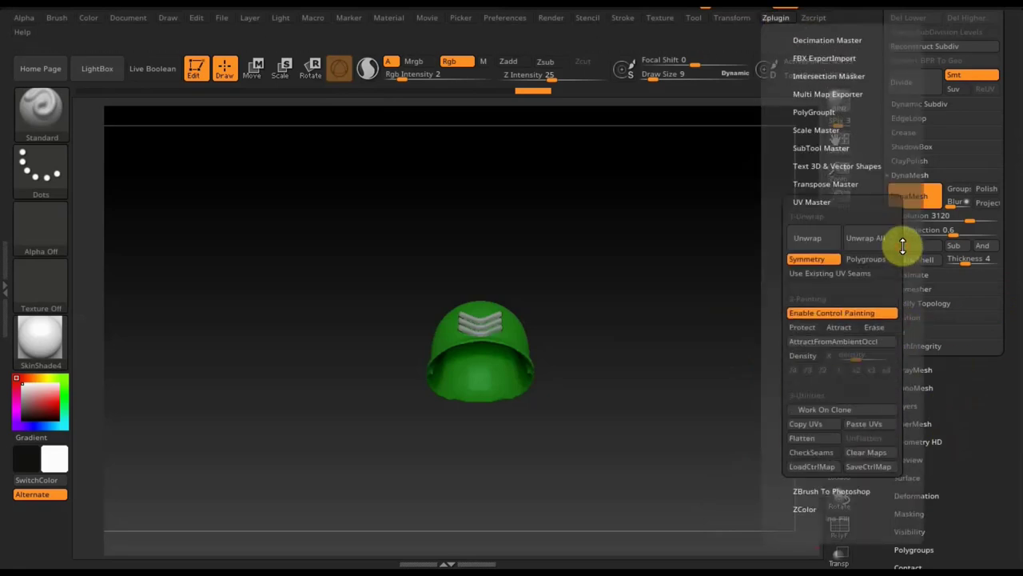
# Work on a clone, flatten the eyes with Morph UV and frame them, then select the helmet
pyautogui.click(825, 410)
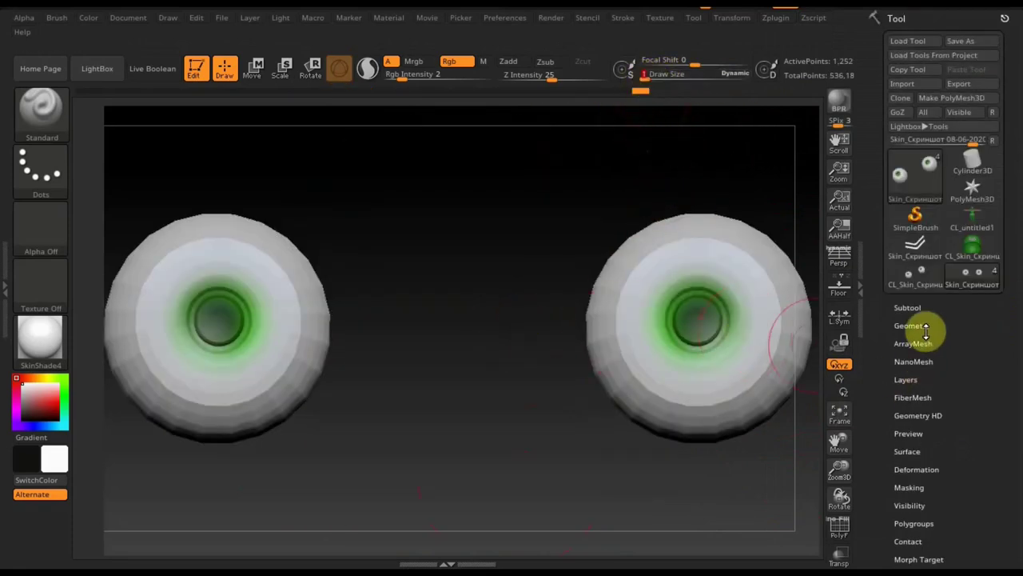
pyautogui.scroll(-3, 926, 328)
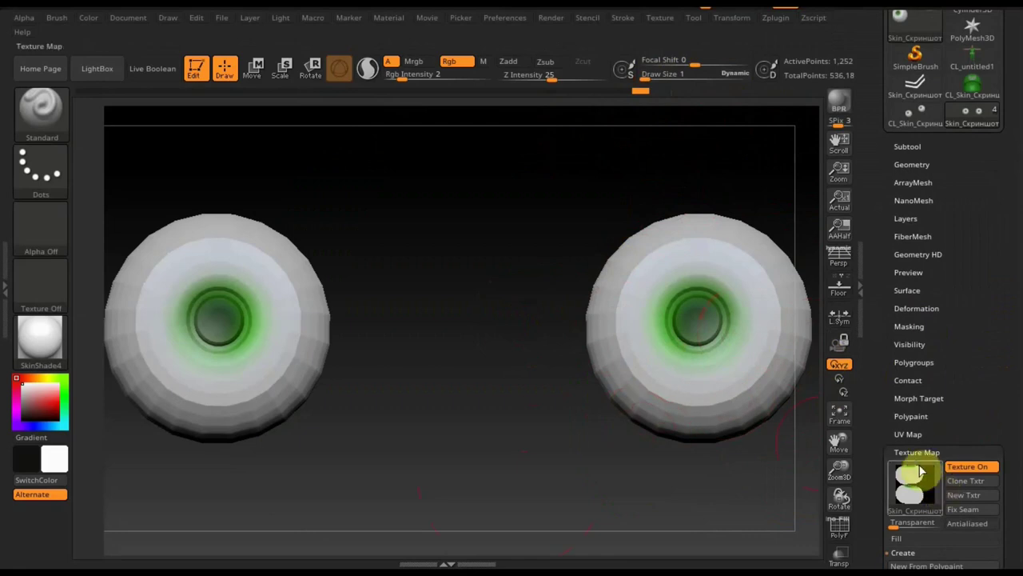
pyautogui.click(907, 434)
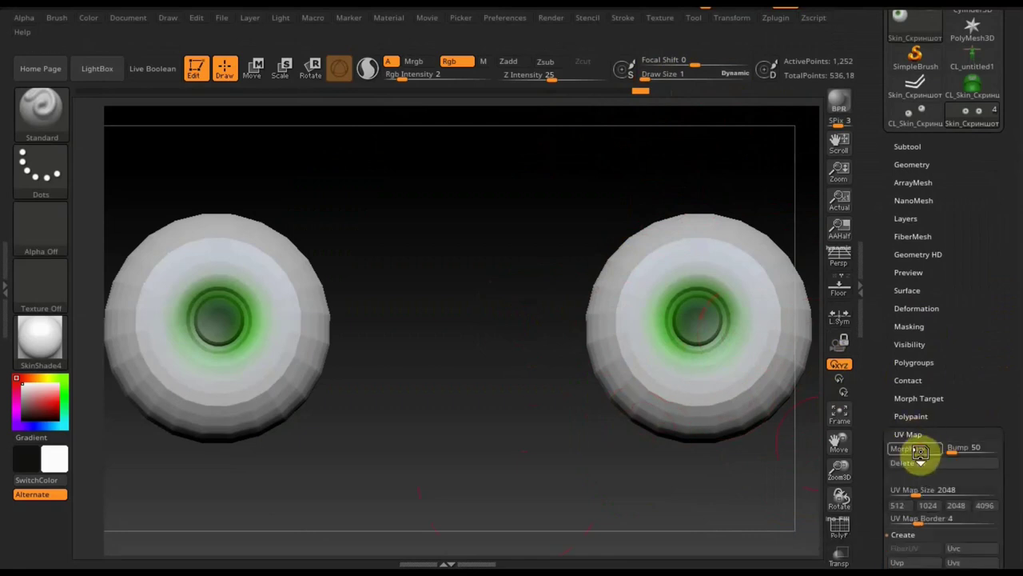
pyautogui.click(920, 450)
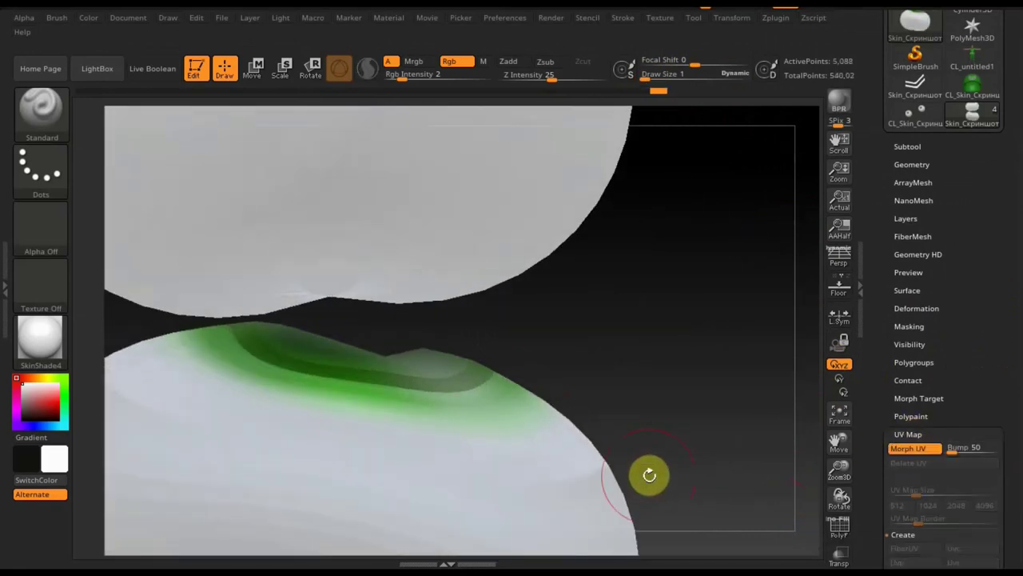
pyautogui.moveTo(649, 475); pyautogui.dragTo(648, 362)
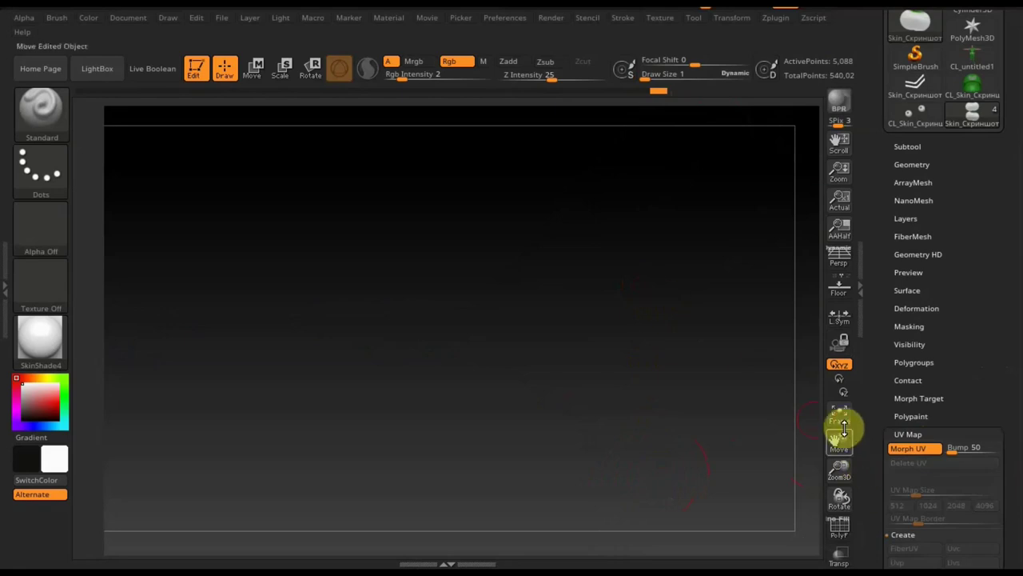
pyautogui.click(840, 416)
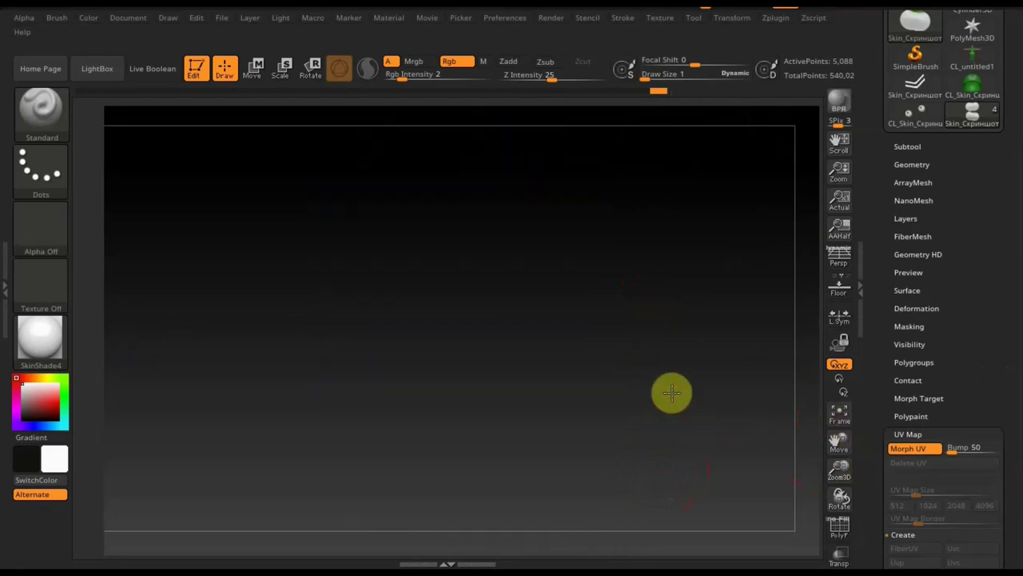
pyautogui.click(839, 414)
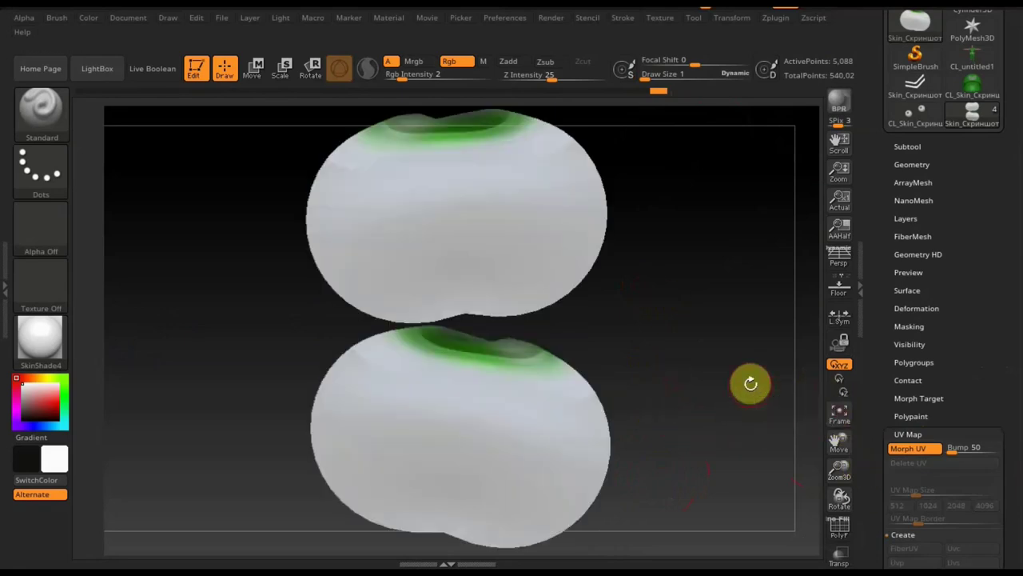
pyautogui.click(910, 146)
pyautogui.click(917, 246)
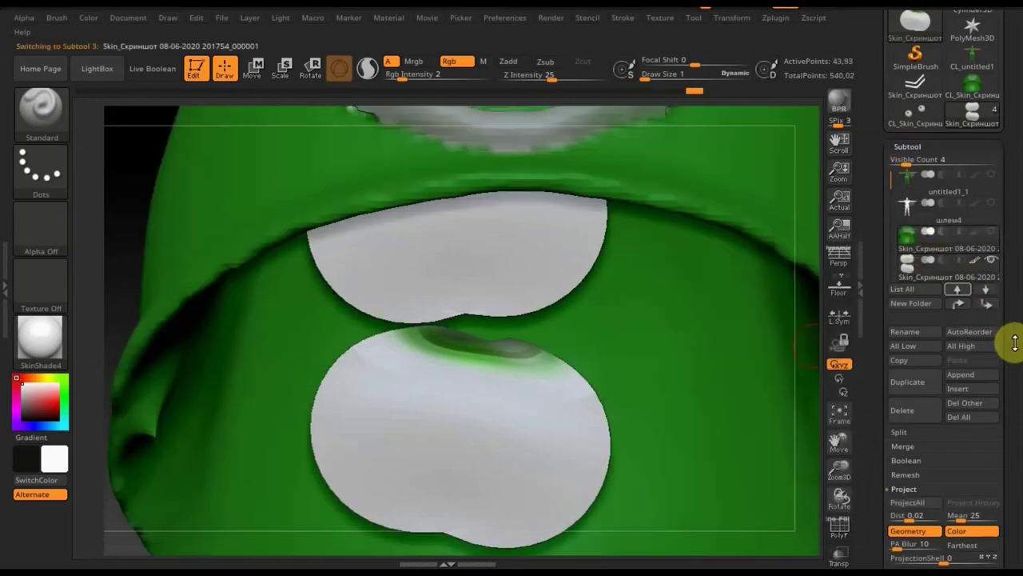
# Hide the eyes and inspect the helmet's flattened UV layout from several angles
pyautogui.click(989, 261)
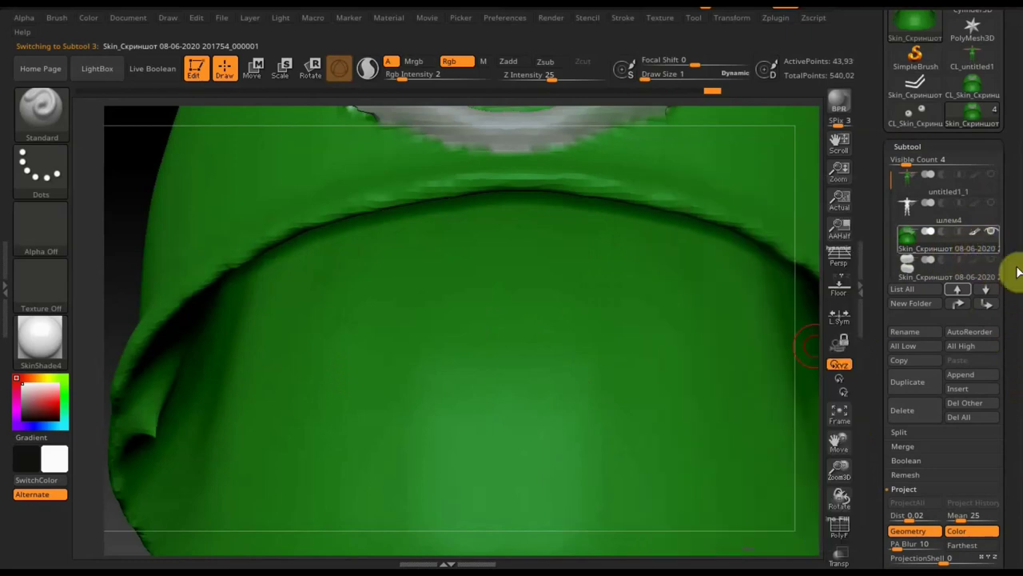
pyautogui.scroll(-5, 1010, 216)
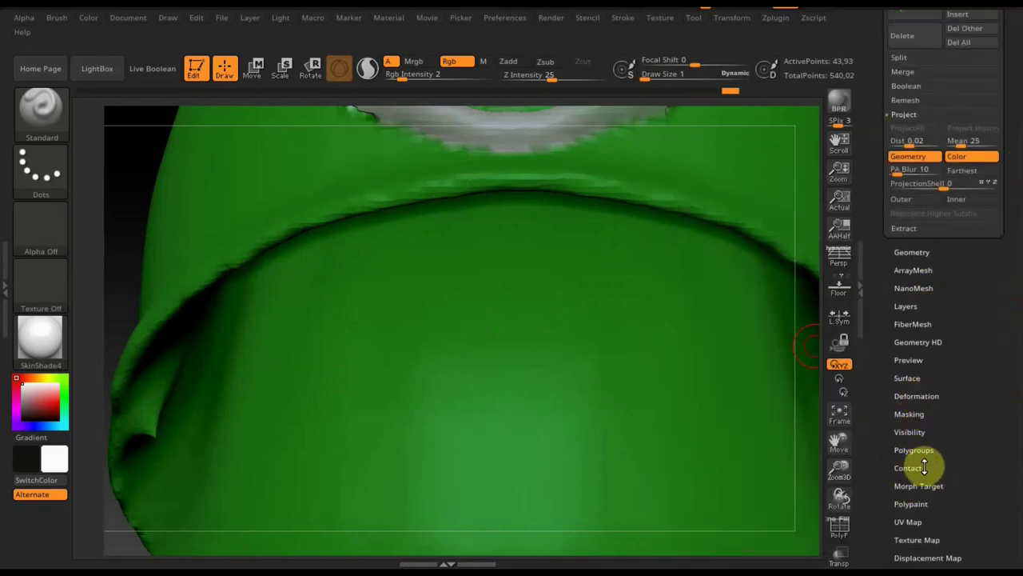
pyautogui.click(909, 521)
pyautogui.moveTo(910, 522); pyautogui.dragTo(991, 235)
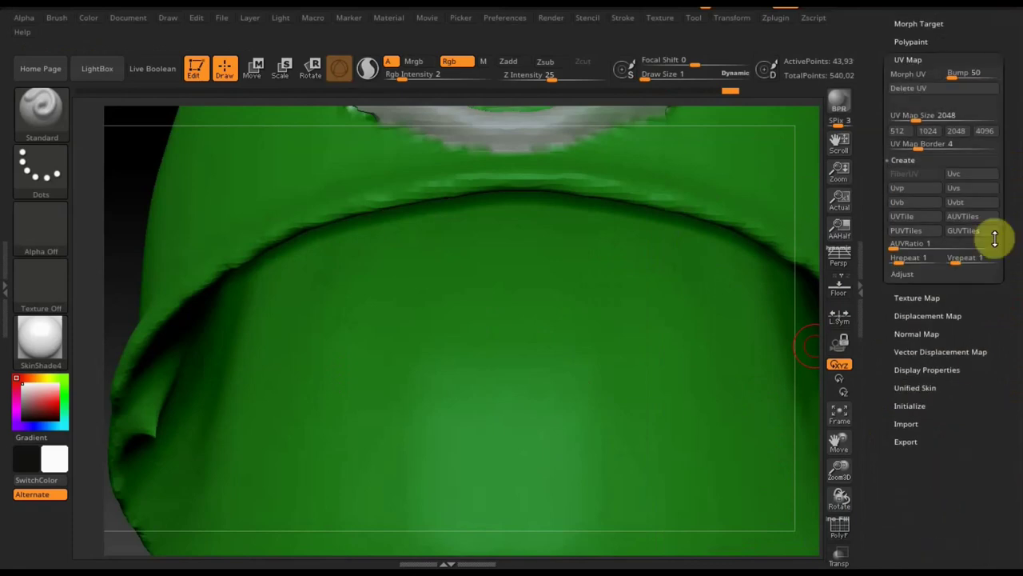
pyautogui.click(908, 75)
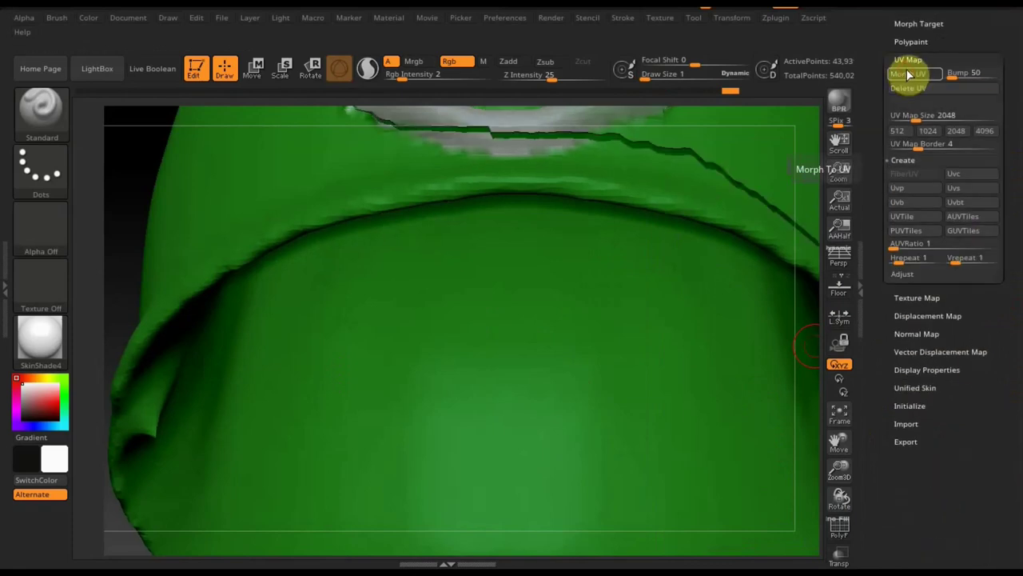
pyautogui.click(839, 414)
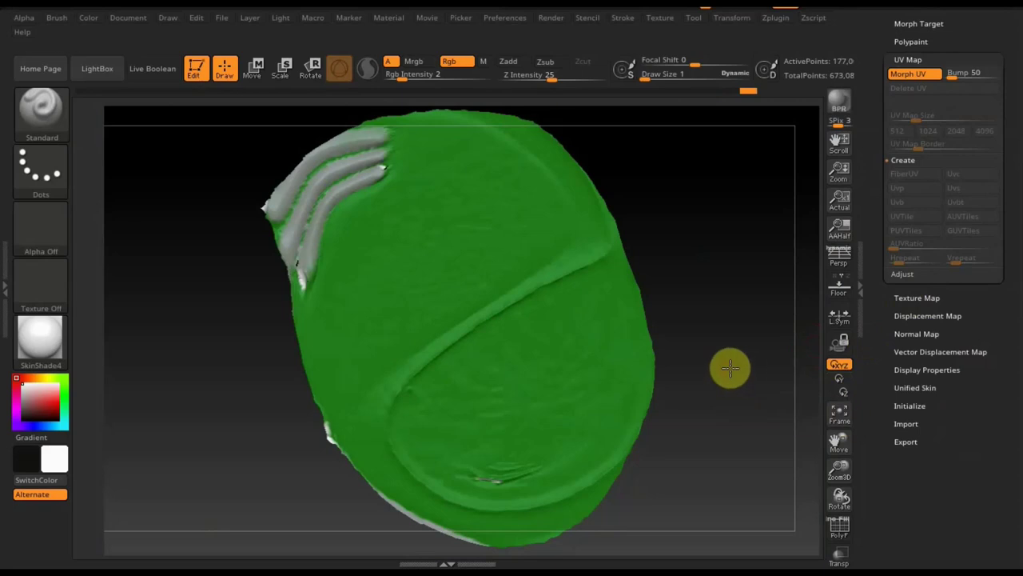
pyautogui.moveTo(728, 367); pyautogui.dragTo(818, 372)
pyautogui.moveTo(726, 357)
pyautogui.mouseDown()
pyautogui.moveTo(637, 363)
pyautogui.moveTo(701, 356)
pyautogui.mouseUp()
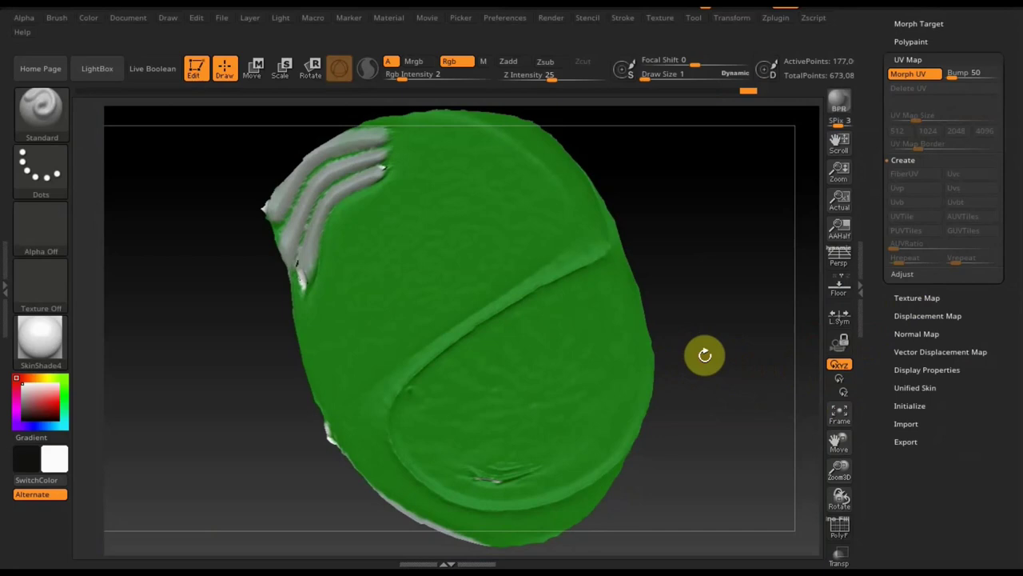
# Turn Morph UV off to fold the helmet back into its 3D shape
pyautogui.moveTo(1012, 96); pyautogui.dragTo(1011, 226)
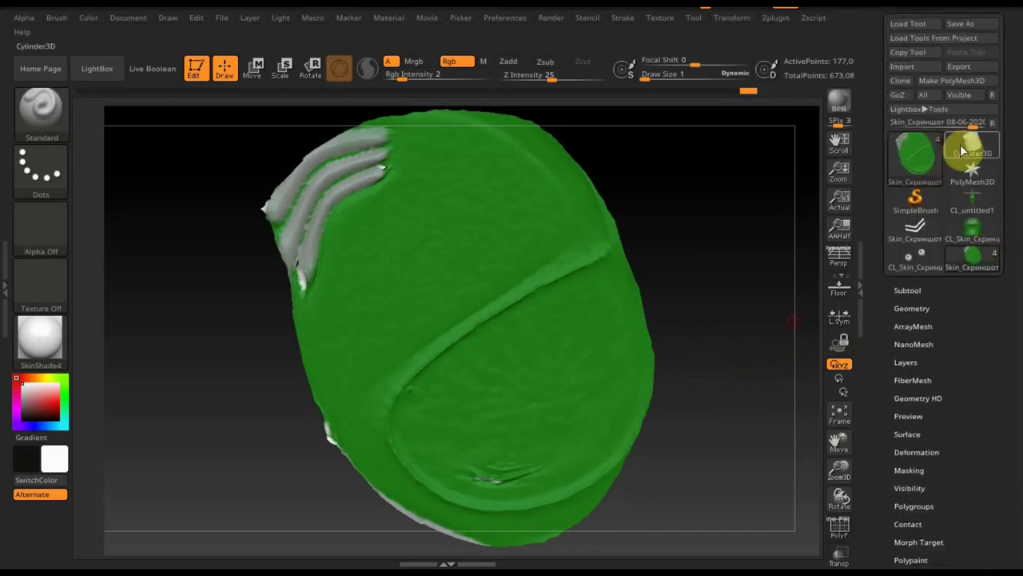
pyautogui.click(912, 290)
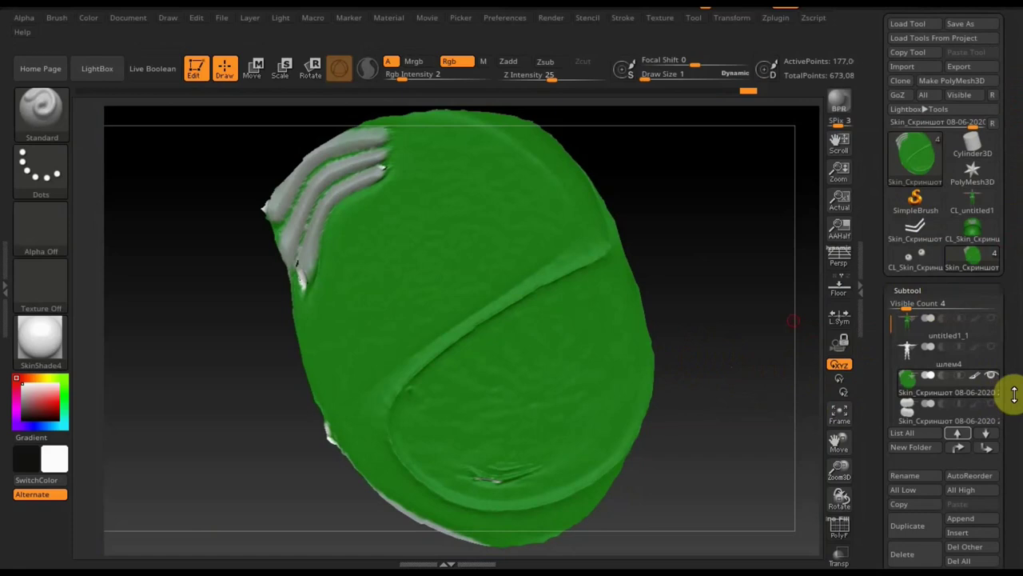
pyautogui.moveTo(1012, 389); pyautogui.dragTo(1015, 253)
pyautogui.moveTo(965, 518); pyautogui.dragTo(955, 456)
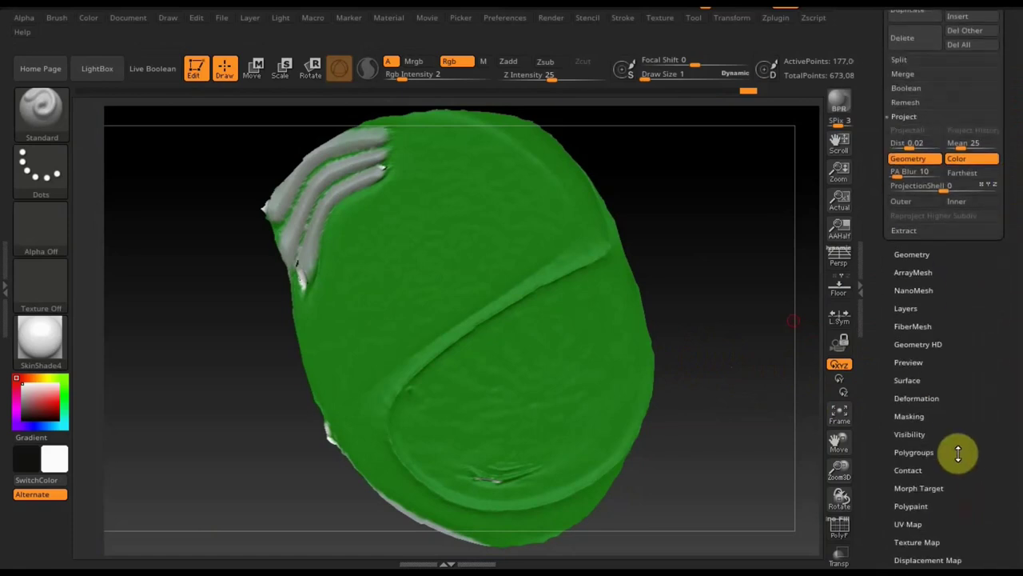
pyautogui.click(911, 511)
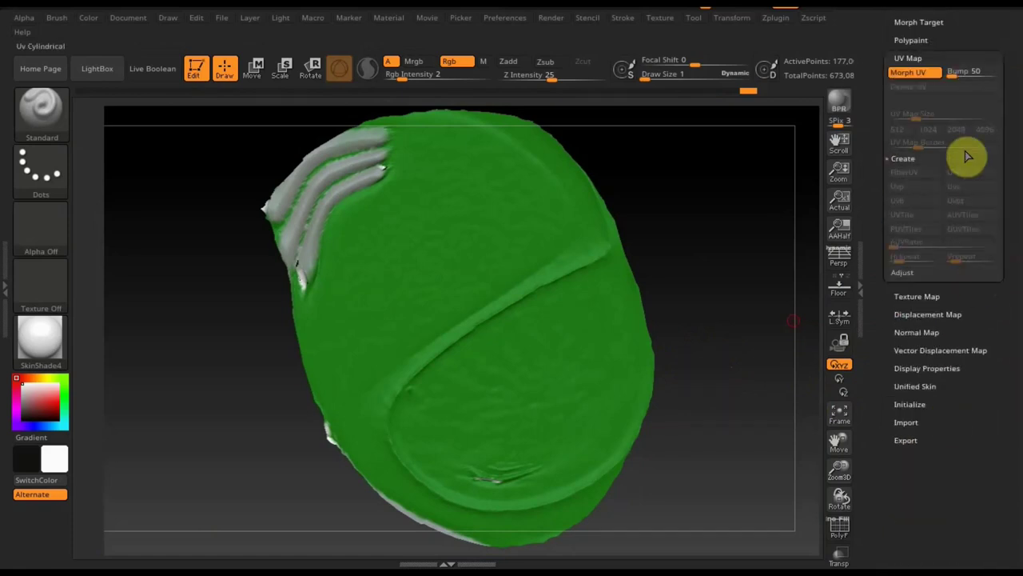
pyautogui.click(914, 73)
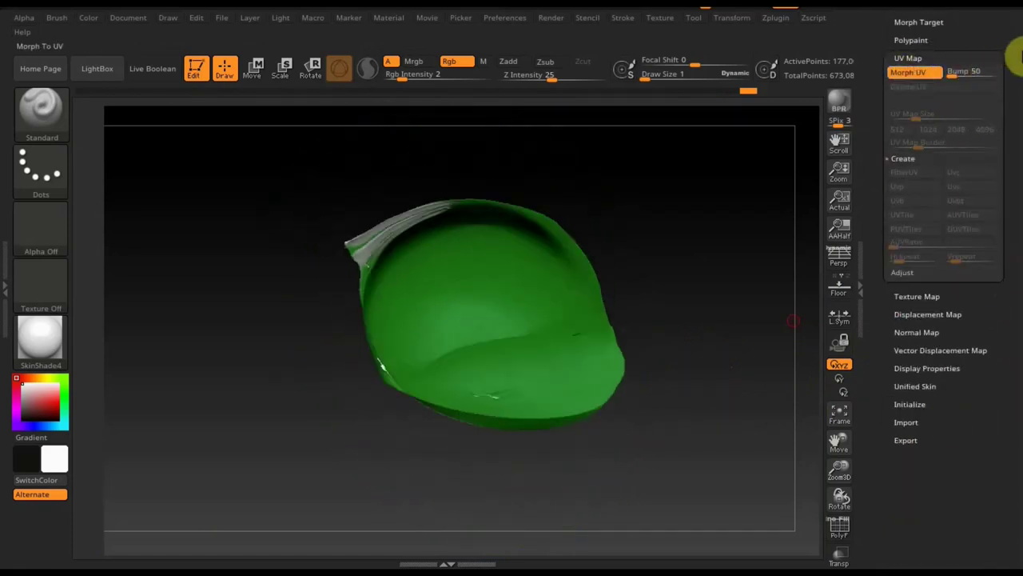
pyautogui.moveTo(1011, 58); pyautogui.dragTo(1005, 187)
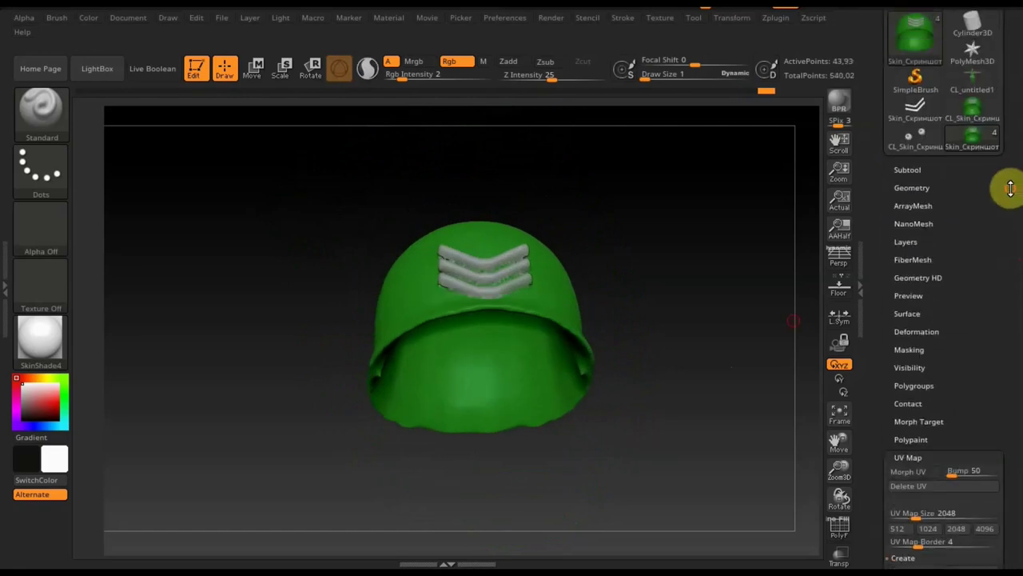
# Select the eyes subtool, expand its UV Map settings, and reopen the Subtool list
pyautogui.click(906, 174)
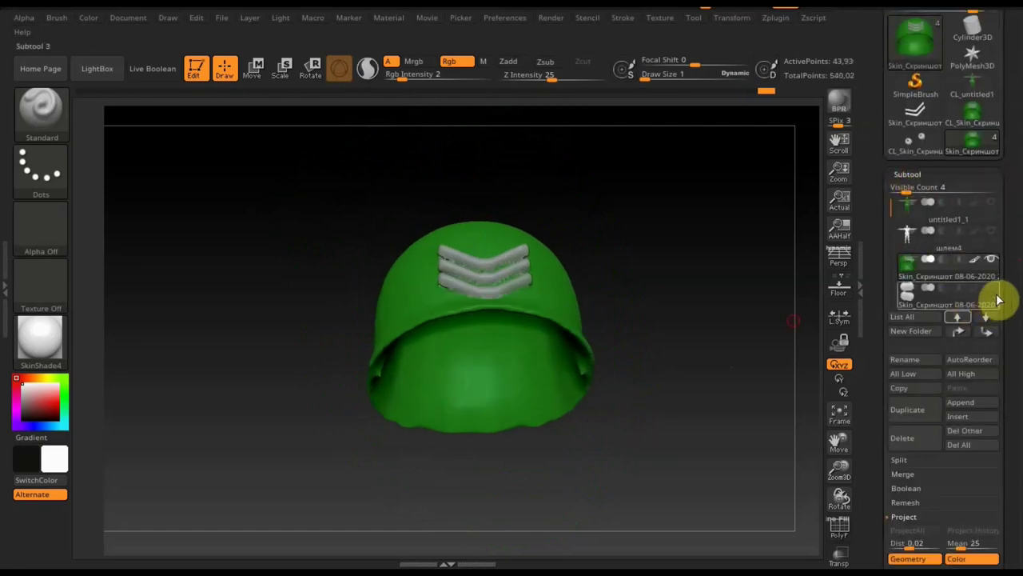
pyautogui.click(914, 294)
pyautogui.moveTo(1012, 327); pyautogui.dragTo(1007, 231)
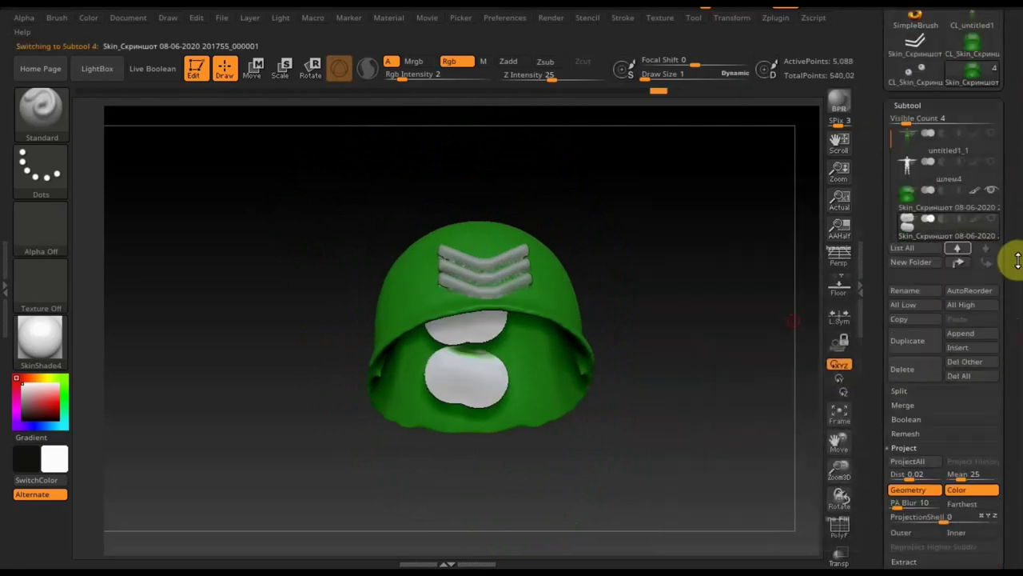
pyautogui.scroll(-3, 977, 418)
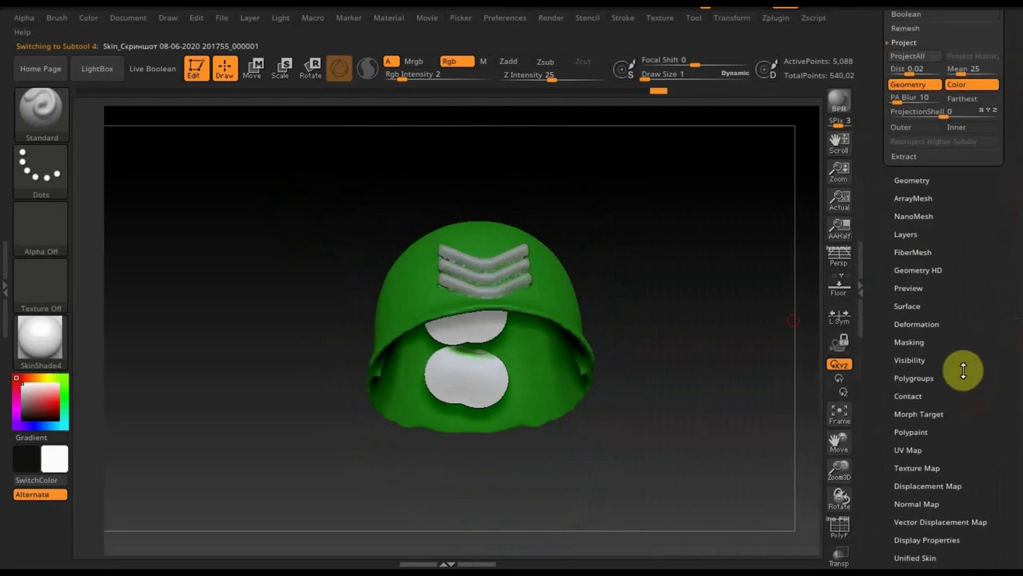
pyautogui.click(911, 452)
pyautogui.scroll(-2, 935, 436)
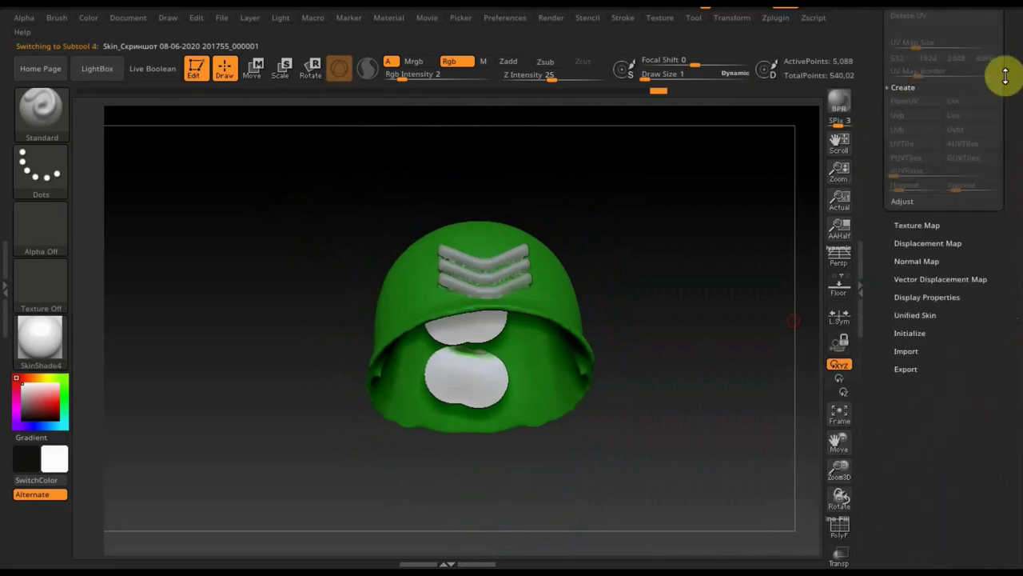
pyautogui.moveTo(1015, 80); pyautogui.dragTo(978, 211)
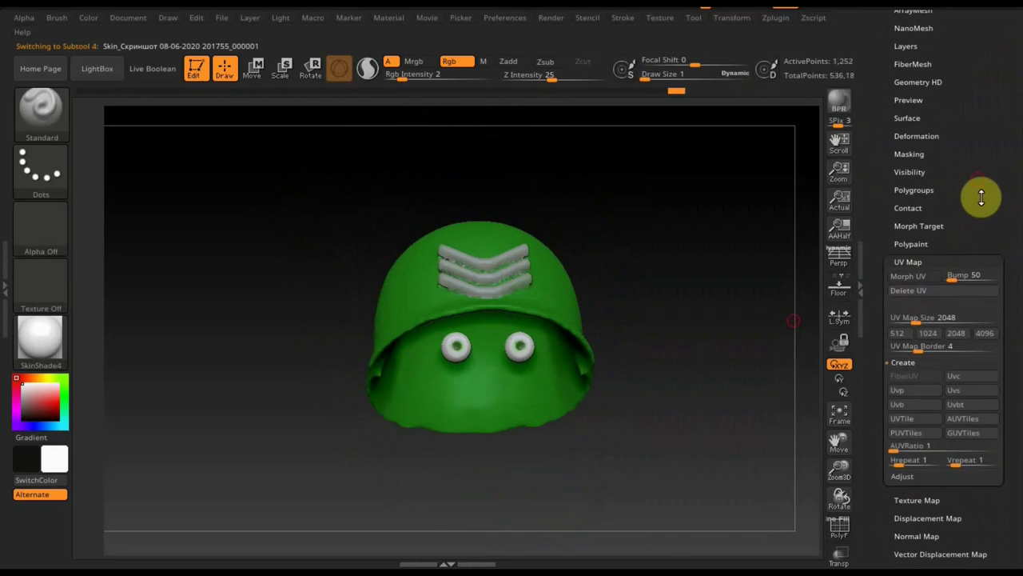
pyautogui.moveTo(982, 198); pyautogui.dragTo(949, 152)
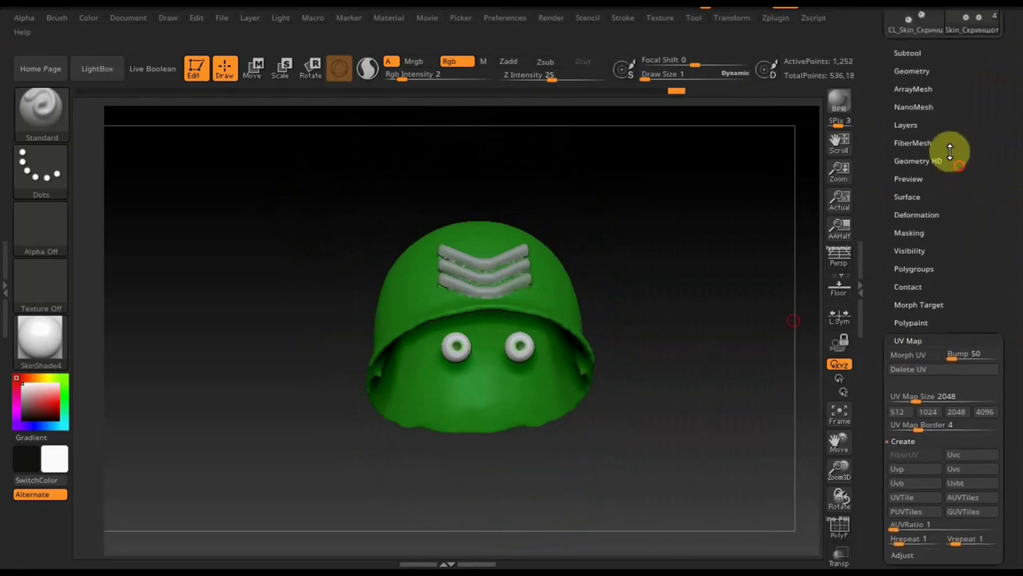
pyautogui.click(907, 53)
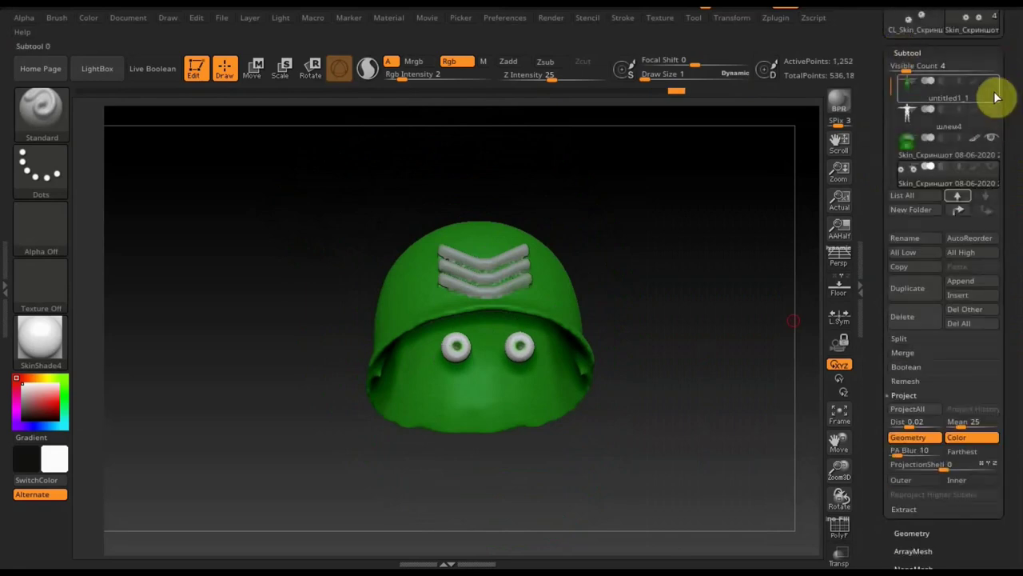
# Unhide the body subtool, frame the full soldier, and rotate it to check front and back
pyautogui.click(993, 82)
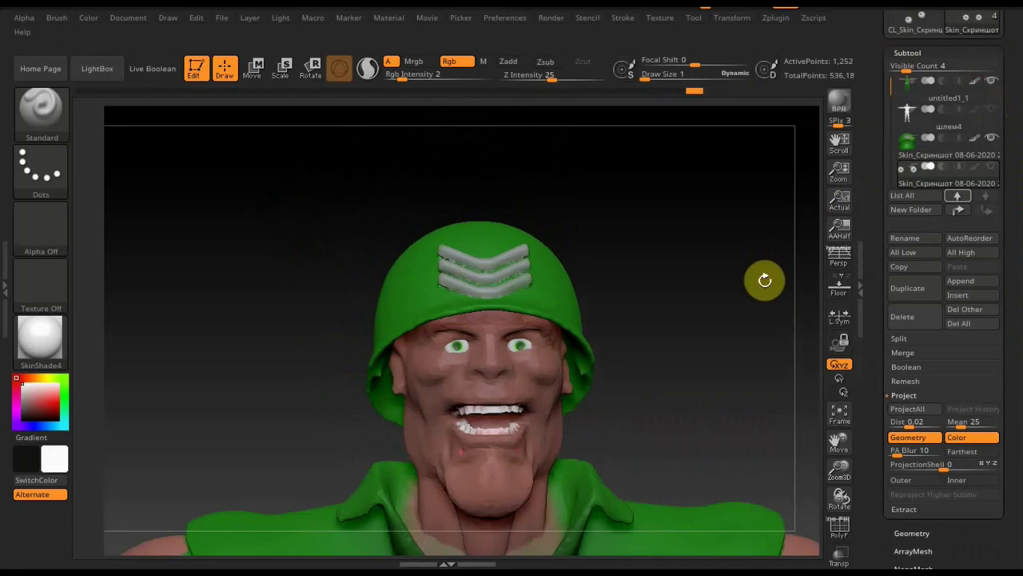
pyautogui.keyDown('alt'); pyautogui.moveTo(709, 219); pyautogui.dragTo(701, 349); pyautogui.keyUp('alt')
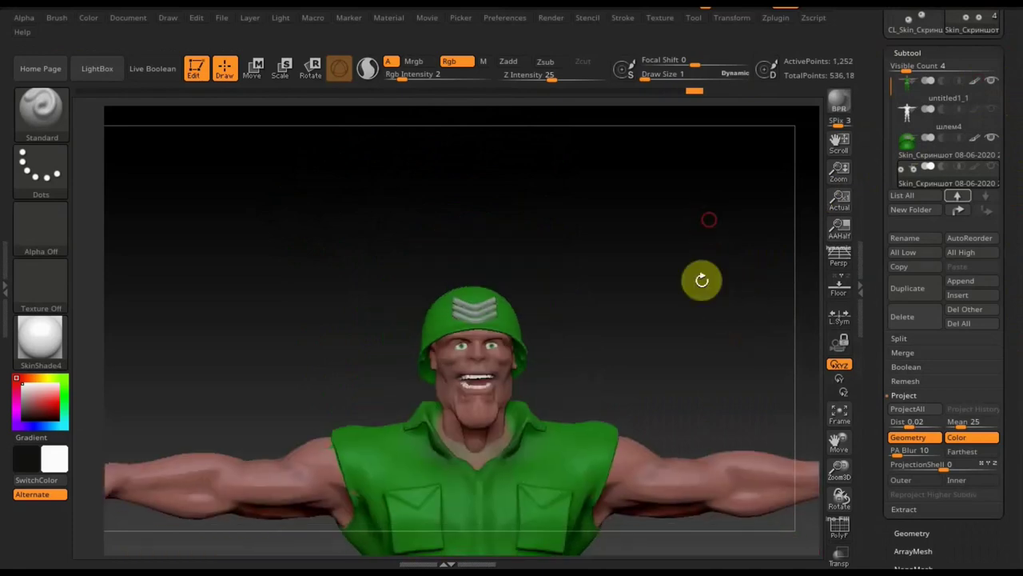
pyautogui.click(840, 414)
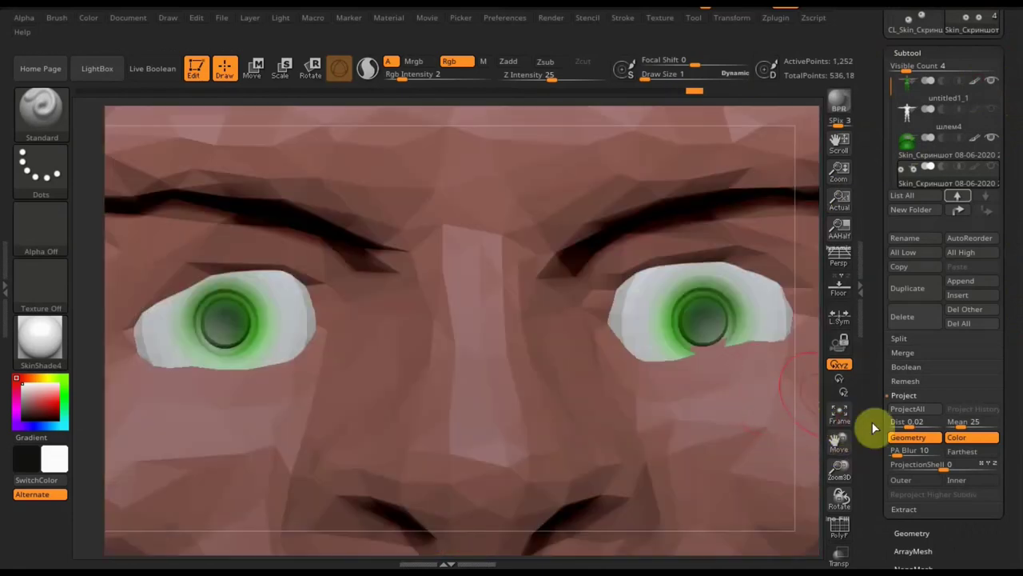
pyautogui.click(839, 414)
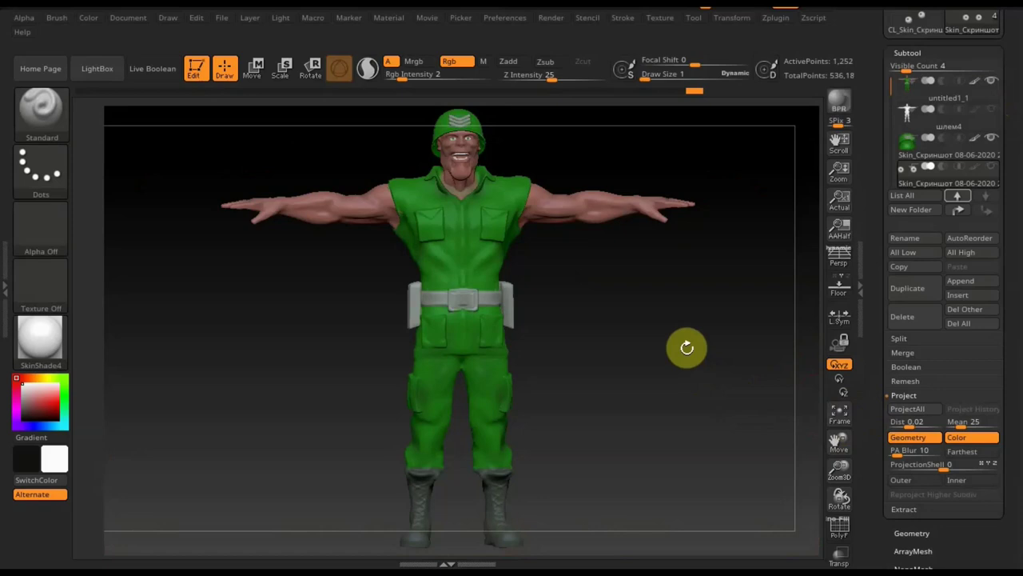
pyautogui.press('shift')
pyautogui.moveTo(667, 358)
pyautogui.mouseDown()
pyautogui.moveTo(663, 333)
pyautogui.moveTo(644, 381)
pyautogui.moveTo(651, 404)
pyautogui.moveTo(644, 357)
pyautogui.mouseUp()
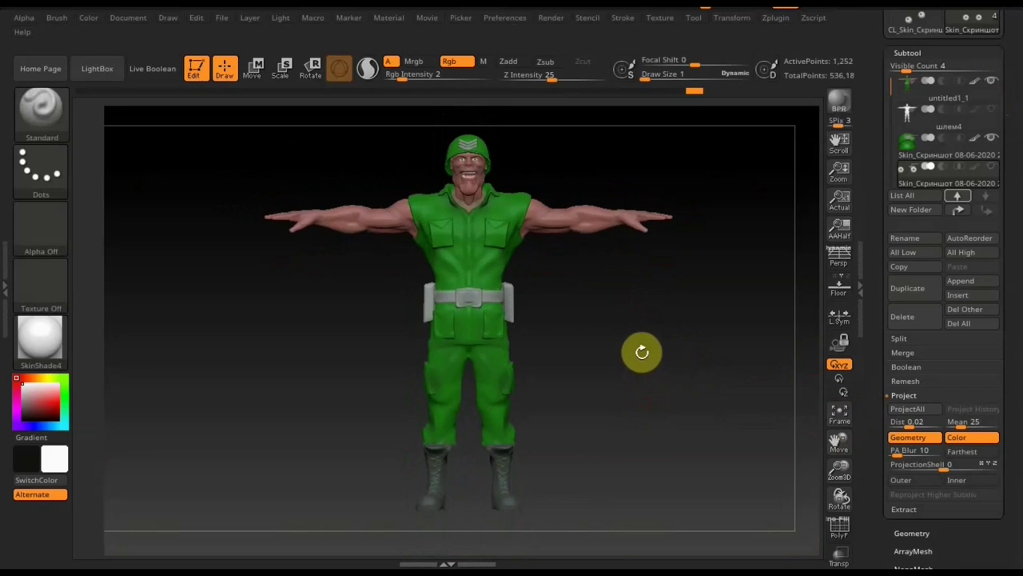
pyautogui.moveTo(624, 367)
pyautogui.mouseDown()
pyautogui.moveTo(715, 356)
pyautogui.moveTo(581, 364)
pyautogui.mouseUp()
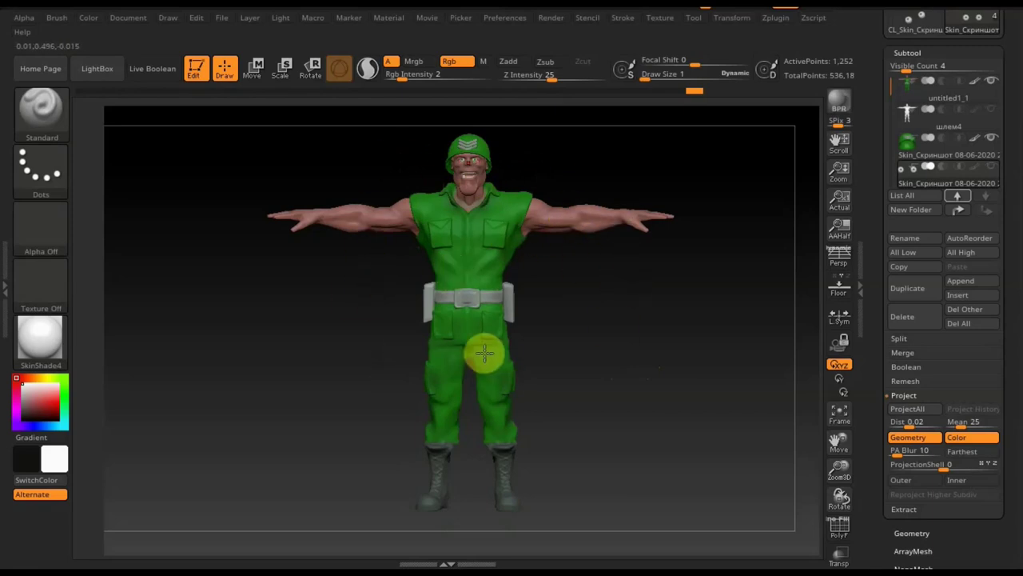
pyautogui.moveTo(552, 312)
pyautogui.mouseDown()
pyautogui.moveTo(459, 320)
pyautogui.moveTo(665, 302)
pyautogui.moveTo(563, 307)
pyautogui.moveTo(632, 299)
pyautogui.moveTo(627, 306)
pyautogui.mouseUp()
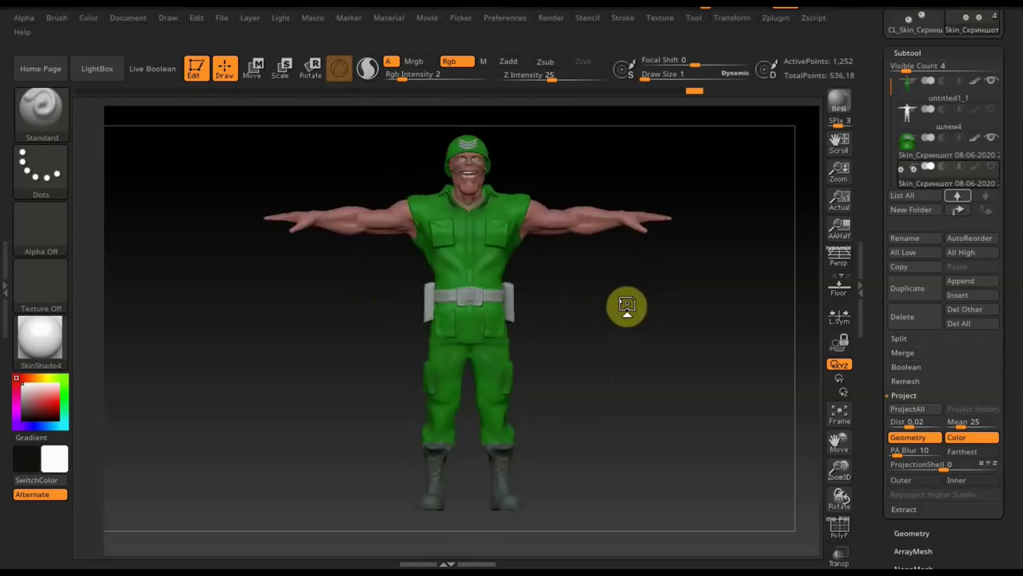
# Import арми мен нов тело.OBJ as a Wavefront OBJ from Desktop\армимен новый развертки, then select it
pyautogui.click(975, 9)
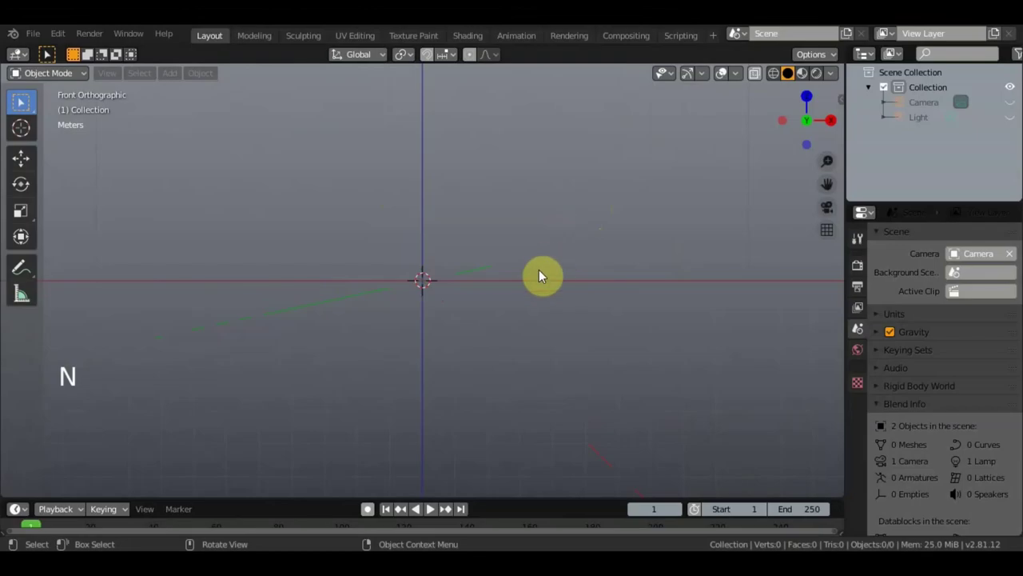
pyautogui.scroll(-2, 538, 276)
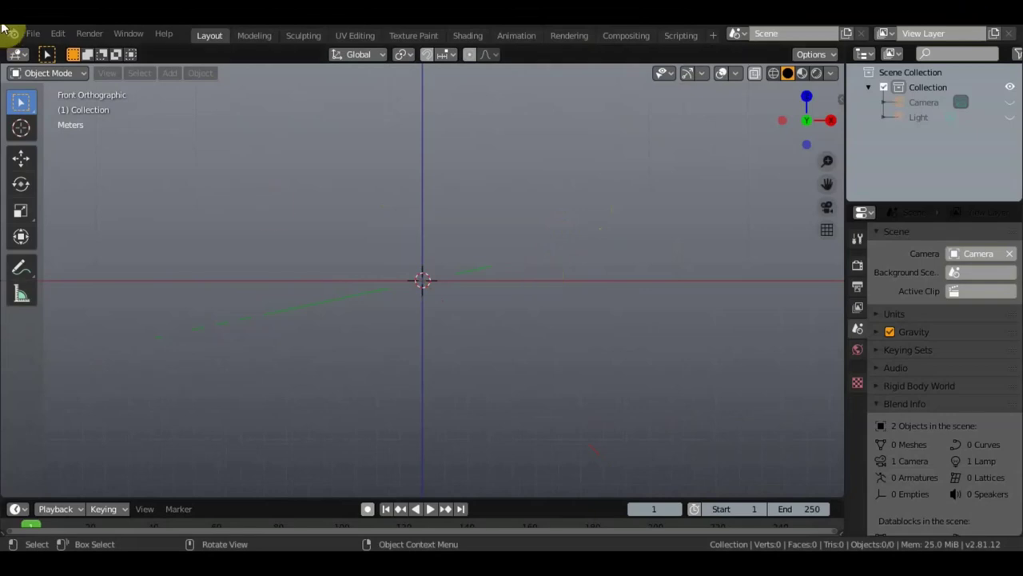
pyautogui.click(30, 34)
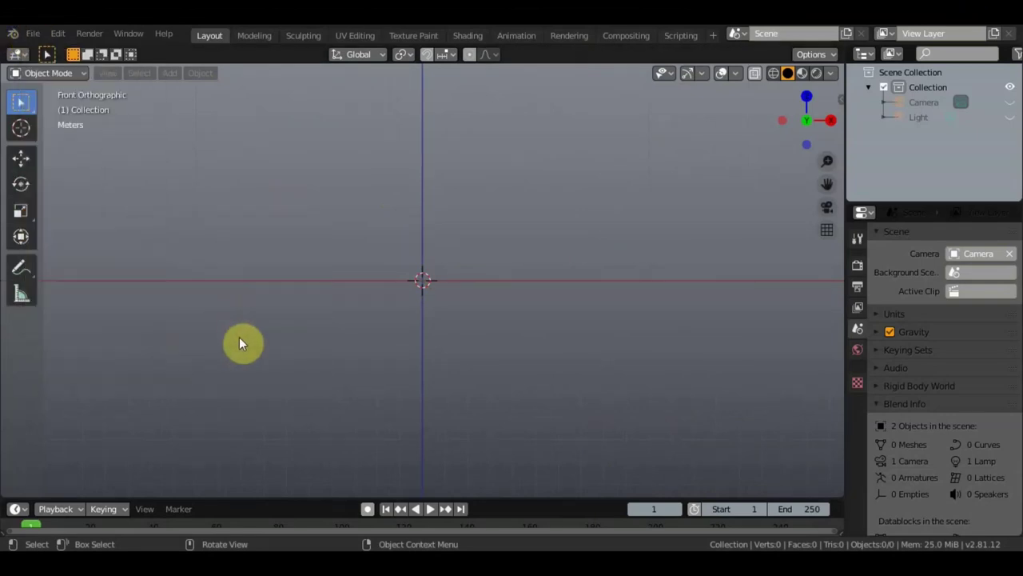
pyautogui.click(33, 33)
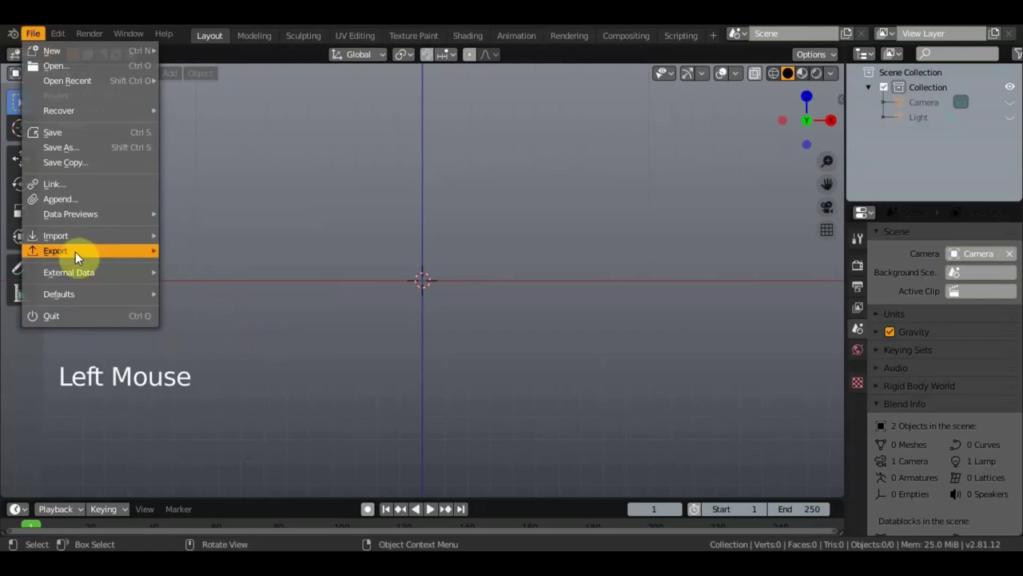
pyautogui.moveTo(56, 236)
pyautogui.click(243, 357)
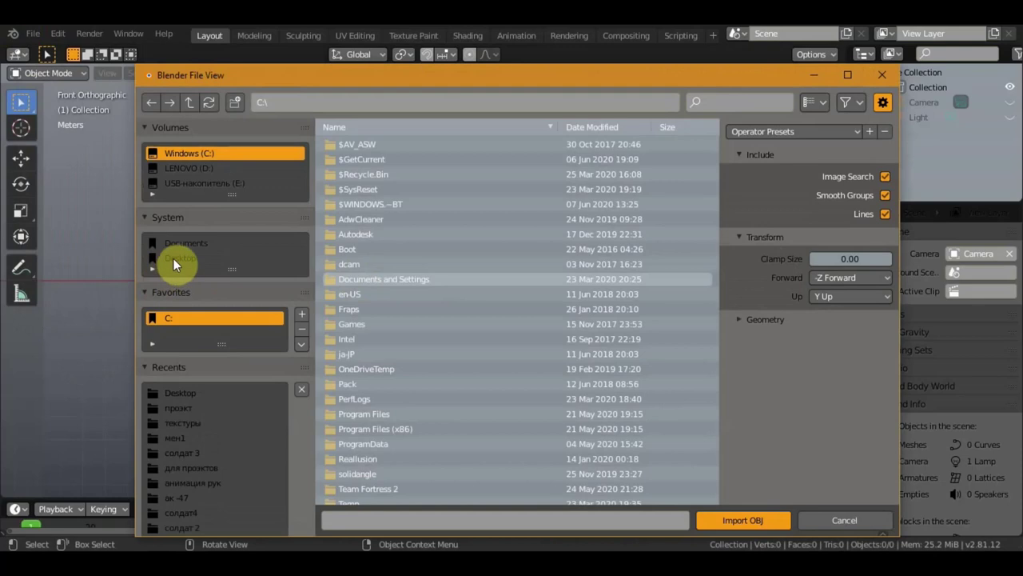
pyautogui.click(174, 258)
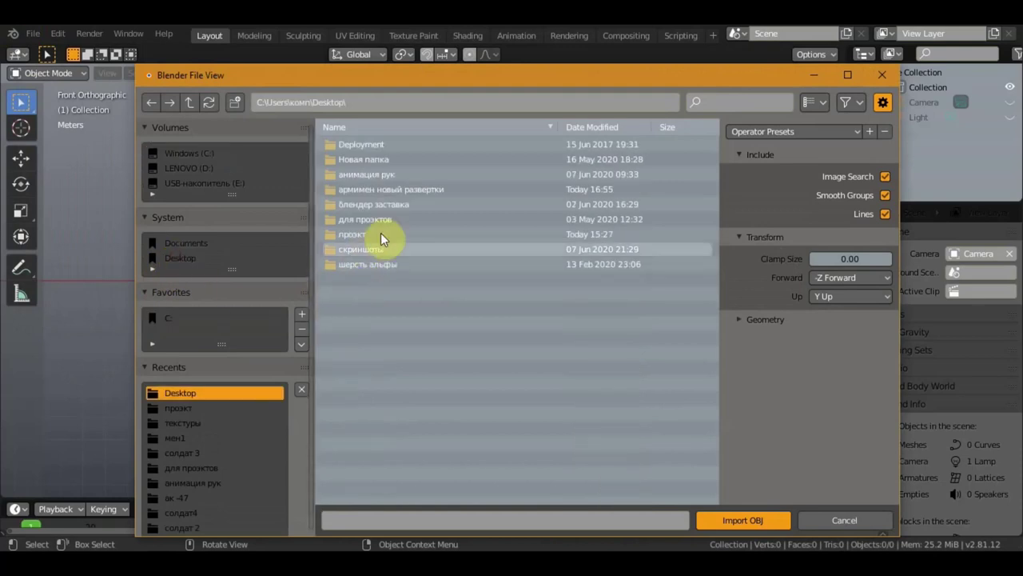
pyautogui.click(366, 197)
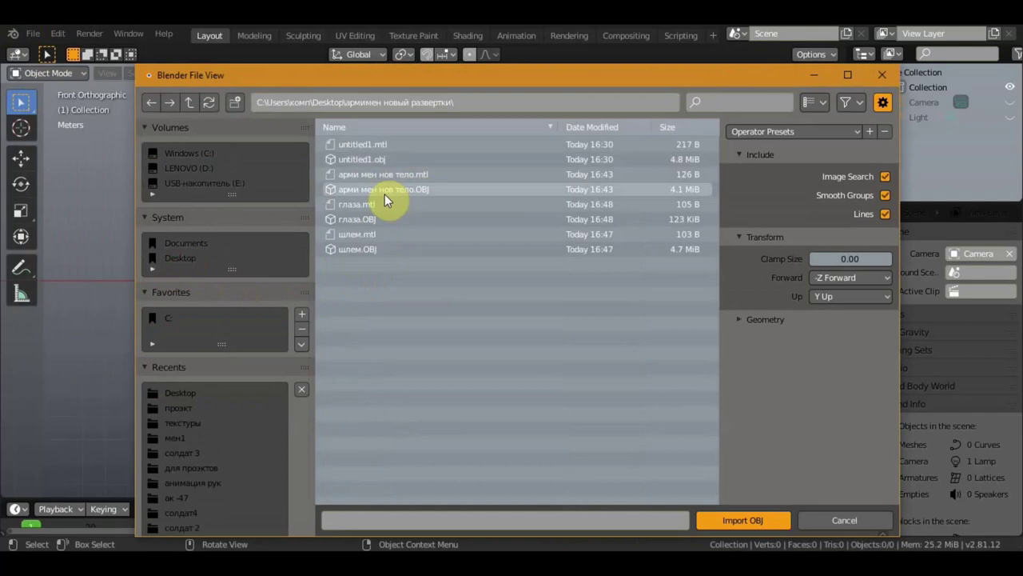
pyautogui.click(372, 175)
pyautogui.click(376, 192)
pyautogui.click(746, 521)
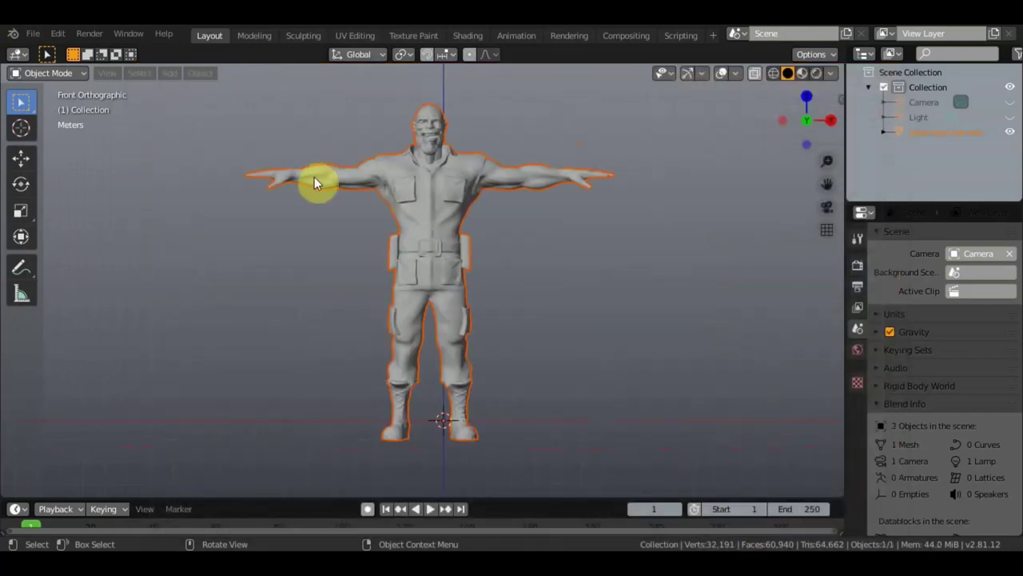
pyautogui.click(429, 193)
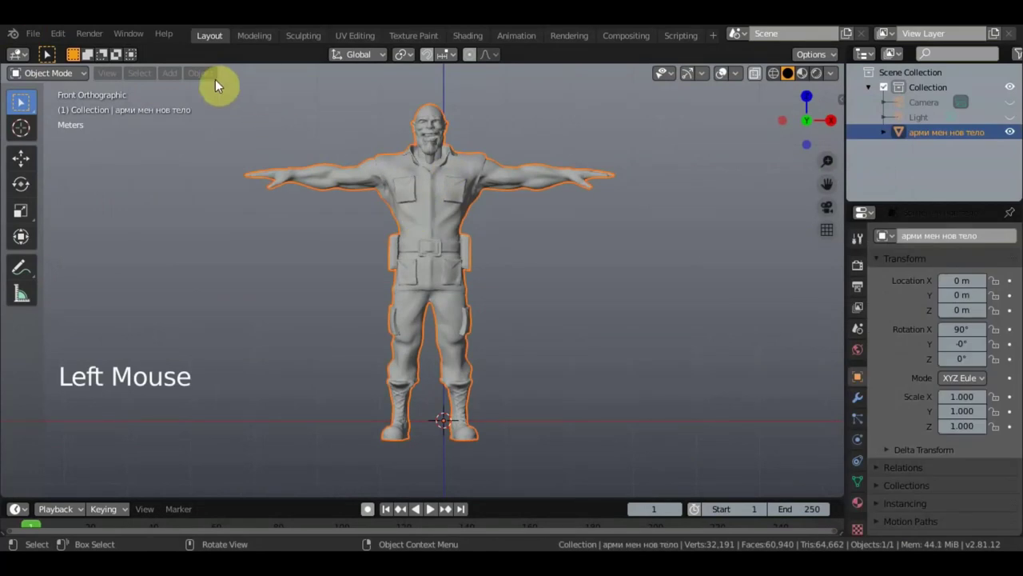
# Set the body's origin to the 3D cursor and test-move it along X and Z
pyautogui.click(192, 74)
pyautogui.moveTo(223, 105)
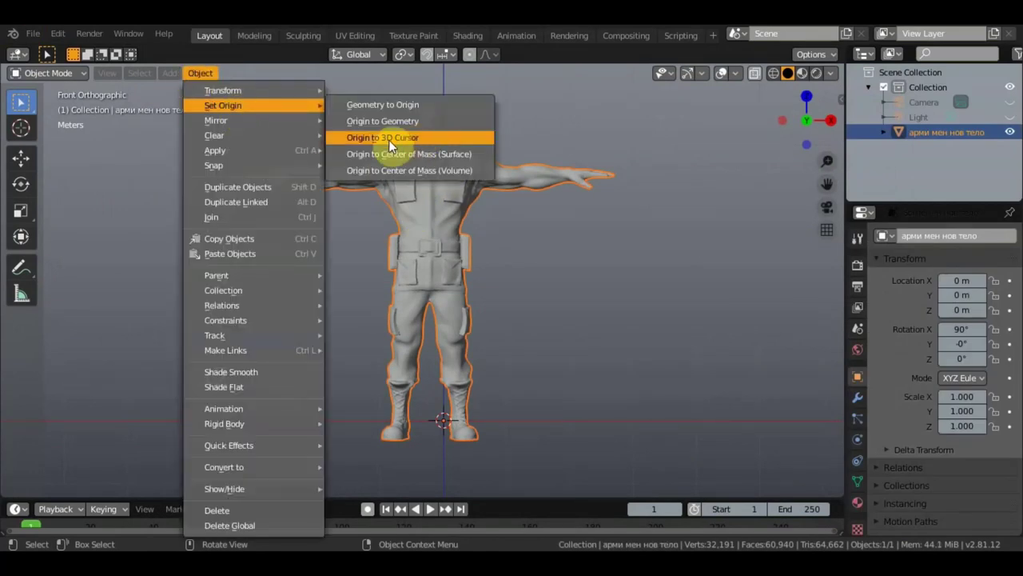
pyautogui.click(389, 139)
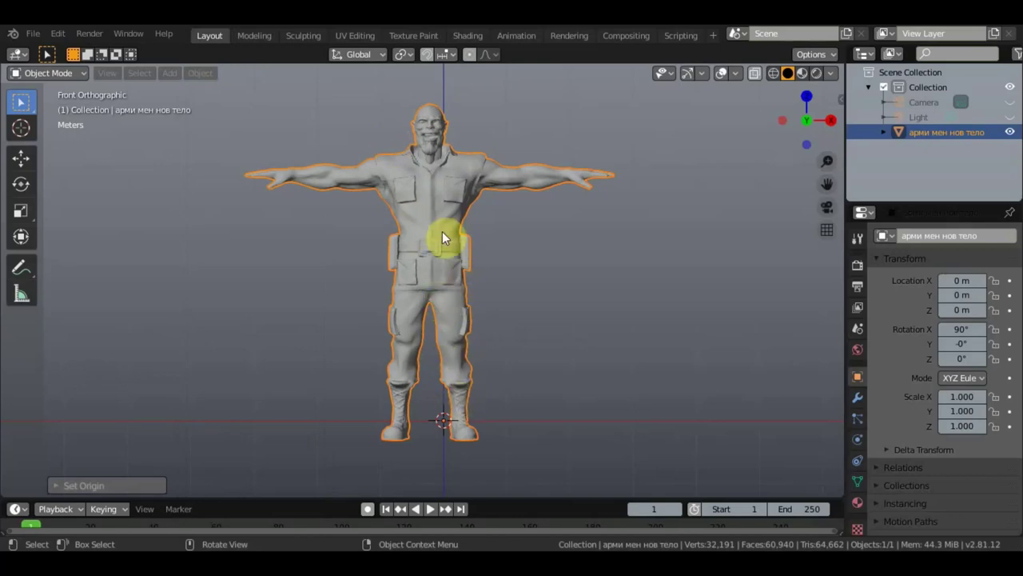
pyautogui.click(22, 159)
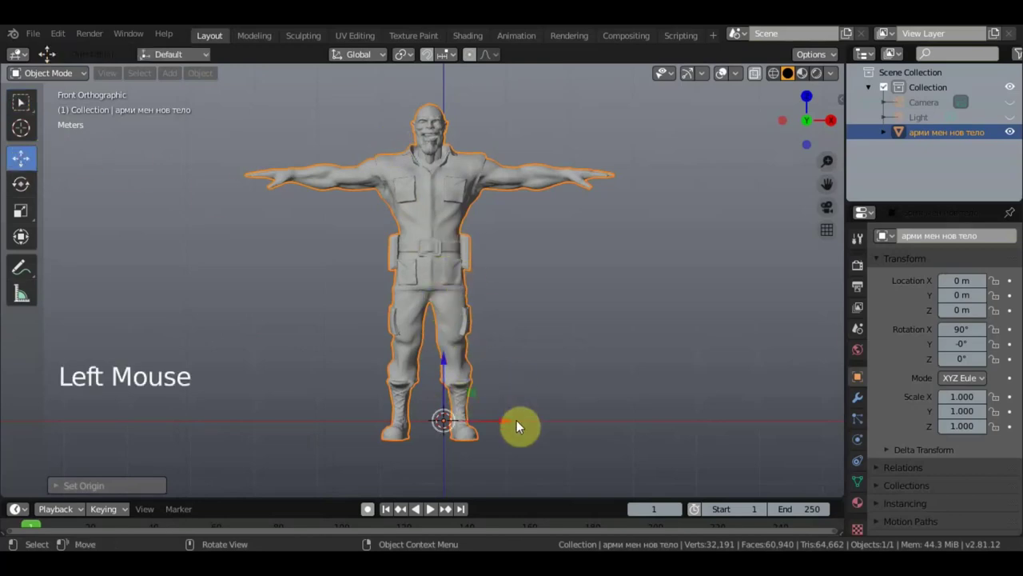
pyautogui.moveTo(516, 426); pyautogui.dragTo(518, 417)
pyautogui.moveTo(462, 360)
pyautogui.mouseDown()
pyautogui.moveTo(455, 333)
pyautogui.moveTo(456, 342)
pyautogui.mouseUp()
# Reapply Origin to 3D Cursor and undo the test move so the body's location is 0 m
pyautogui.click(202, 73)
pyautogui.moveTo(239, 106)
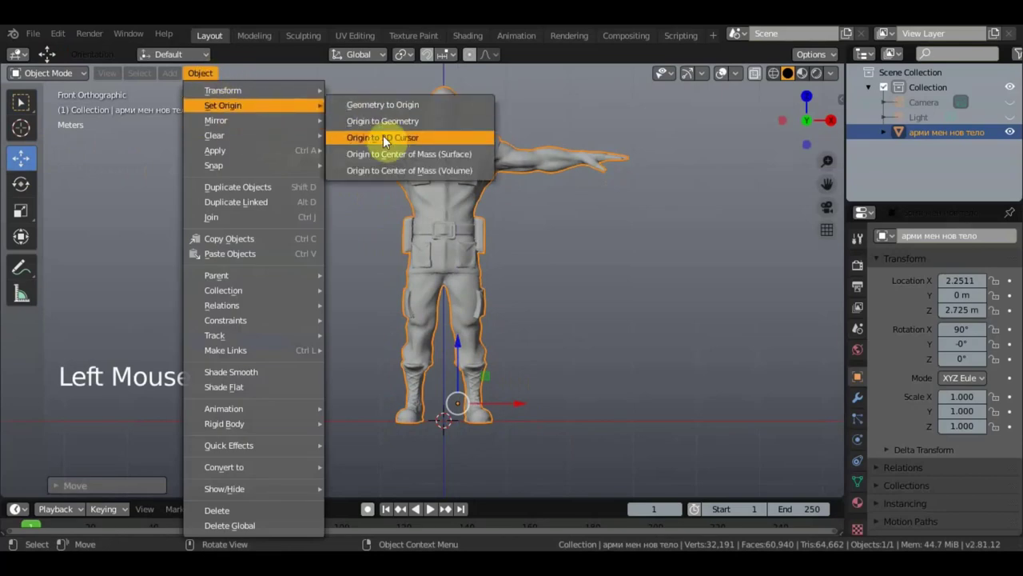
pyautogui.click(386, 138)
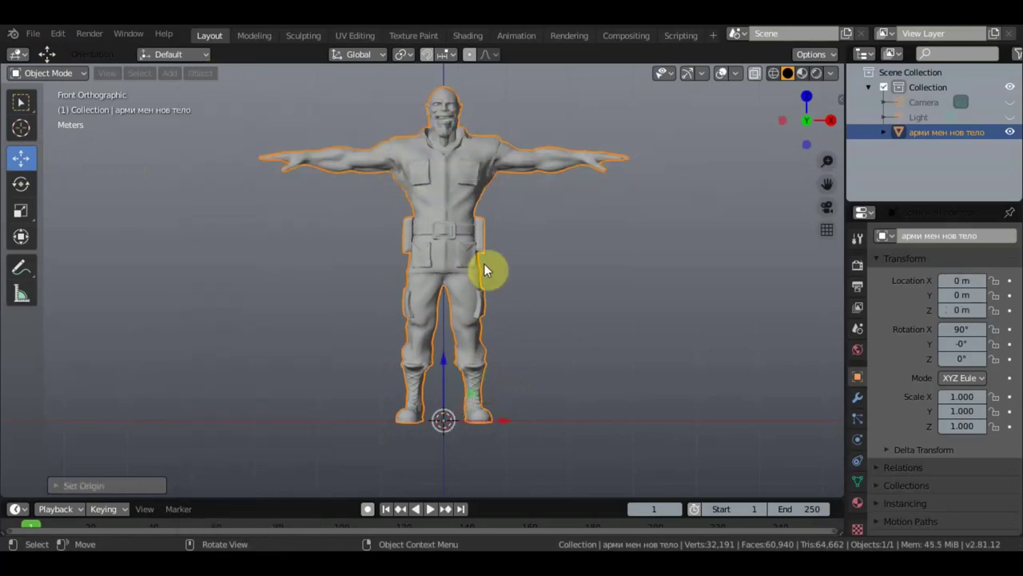
pyautogui.scroll(-1, 485, 269)
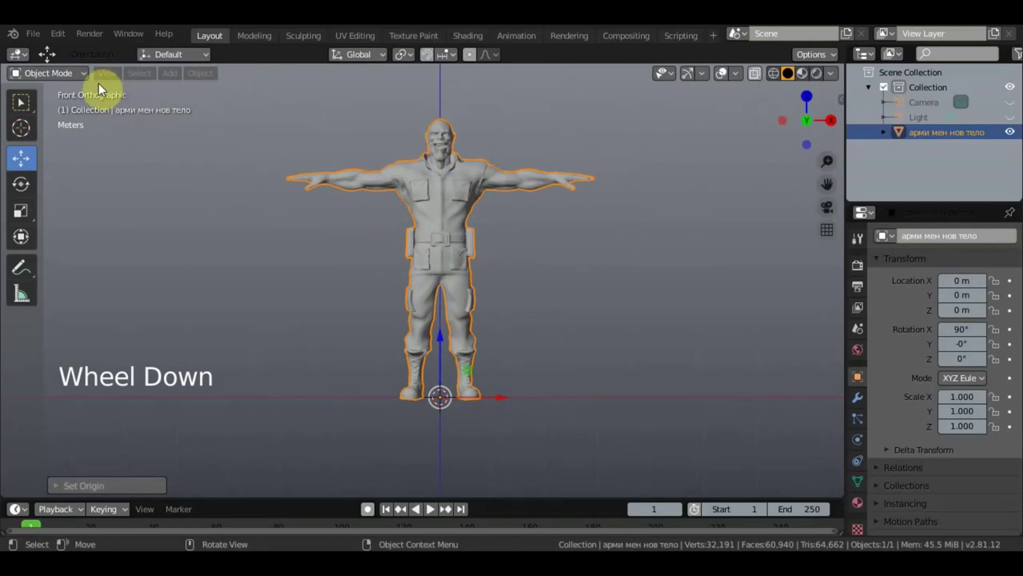
pyautogui.hotkey('ctrl', 'z')
pyautogui.hotkey('ctrl', 'z')
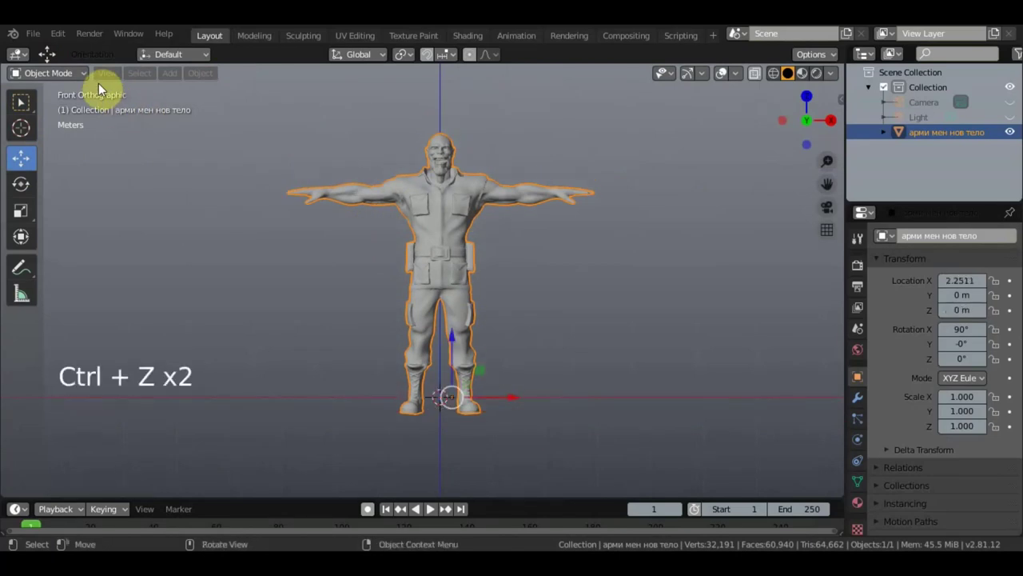
pyautogui.hotkey('ctrl', 'z')
pyautogui.hotkey('ctrl', 'z')
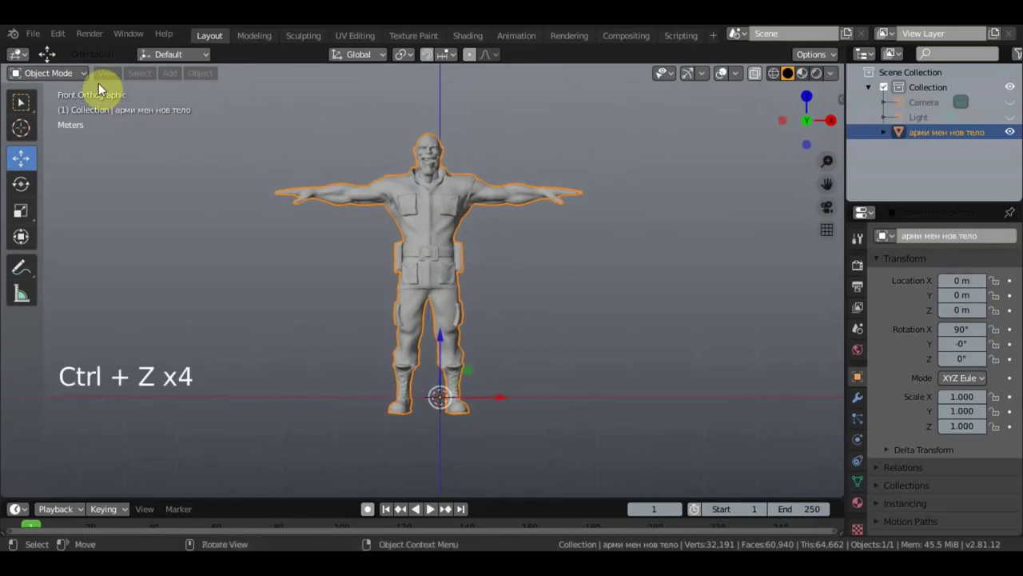
pyautogui.click(33, 33)
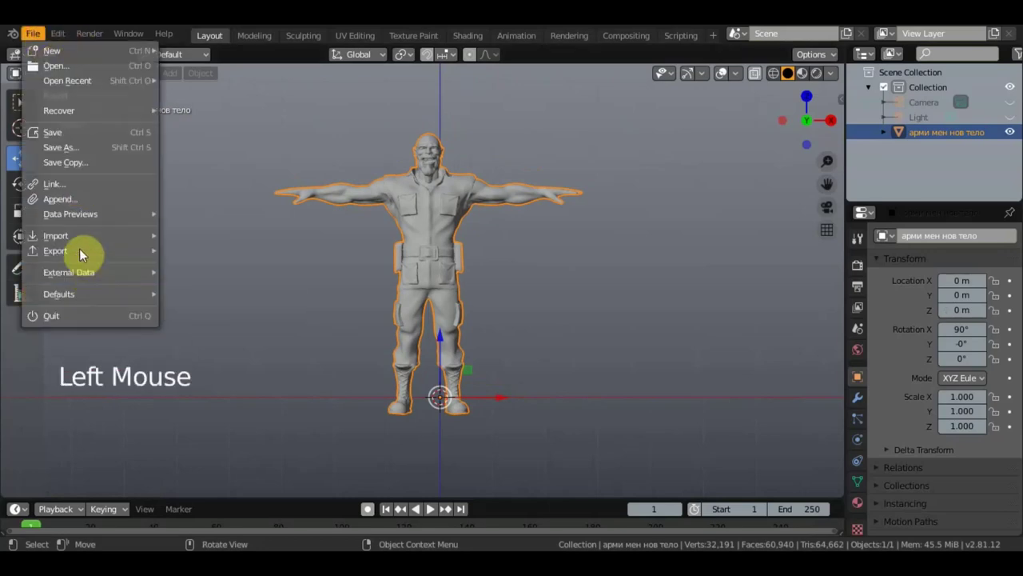
pyautogui.moveTo(56, 235)
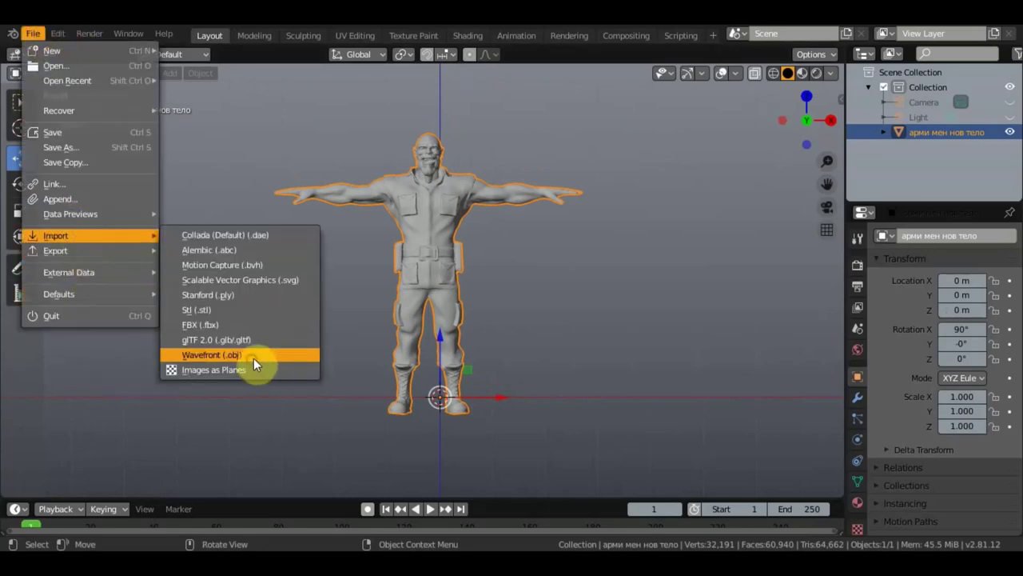
# Import the шлем.OBJ helmet model onto the figure
pyautogui.click(254, 357)
pyautogui.click(379, 254)
pyautogui.click(748, 518)
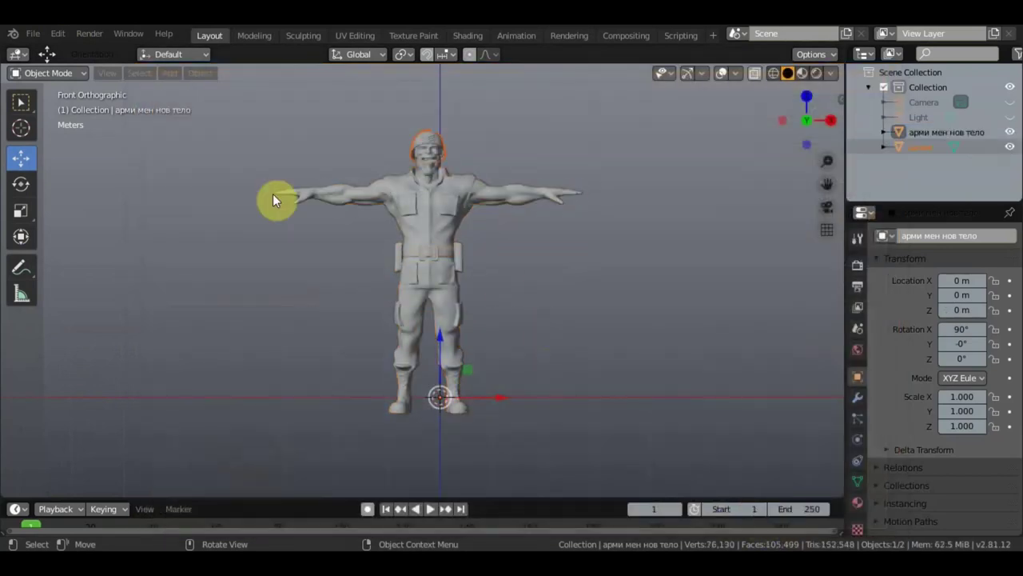
# Import the глаза.OBJ eyes model onto the figure
pyautogui.click(33, 35)
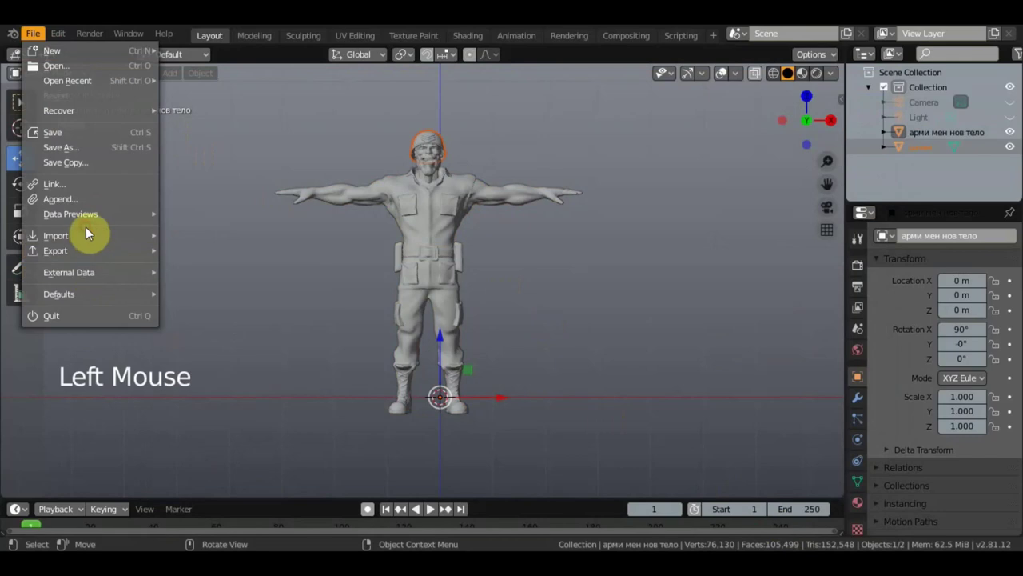
pyautogui.moveTo(55, 235)
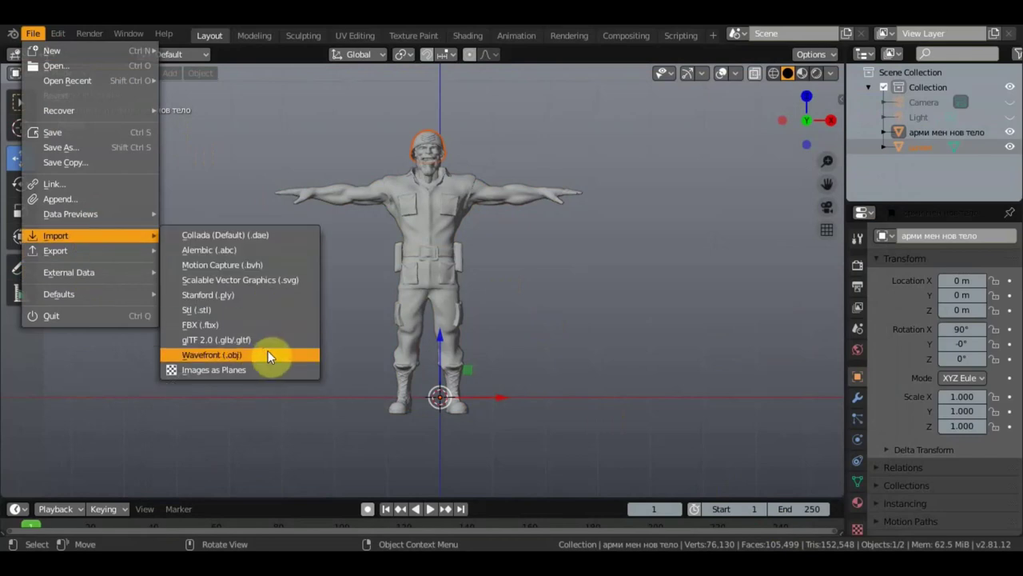
pyautogui.click(266, 354)
pyautogui.click(368, 218)
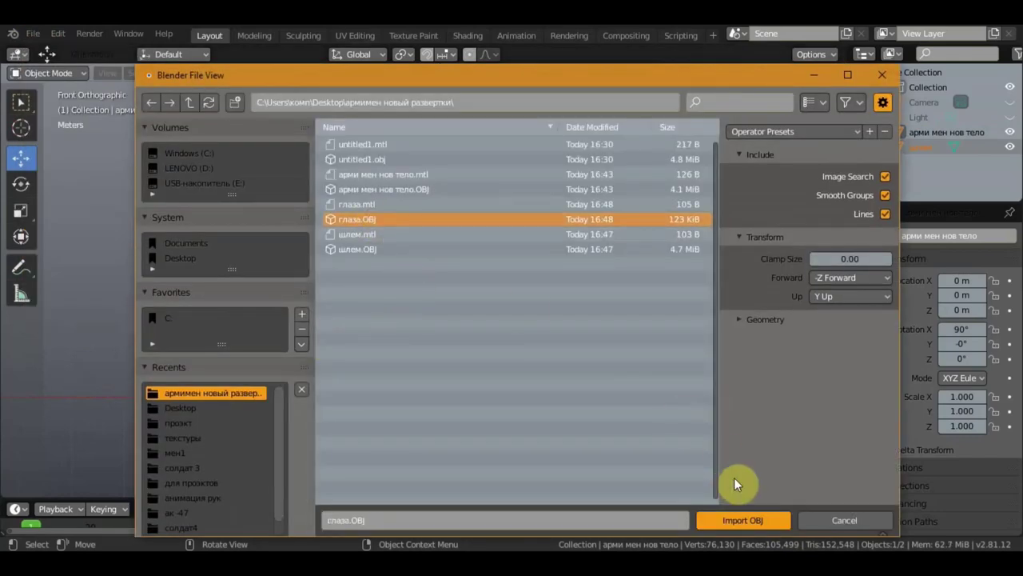
pyautogui.click(743, 520)
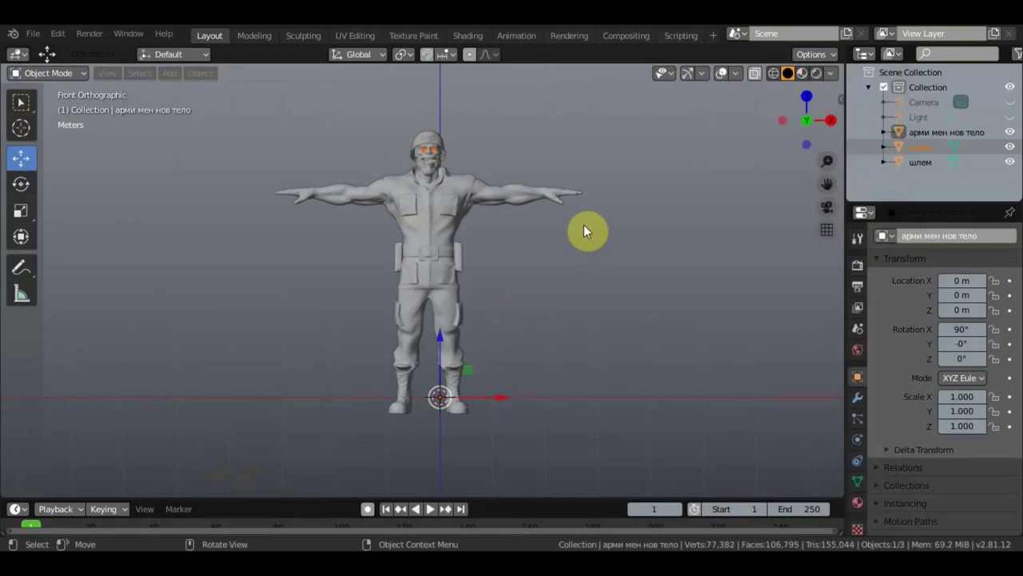
# Select the body and helmet together and move the parts sideways and up
pyautogui.keyDown('shift'); pyautogui.click(429, 203); pyautogui.keyUp('shift')
pyautogui.keyDown('shift'); pyautogui.click(438, 77); pyautogui.keyUp('shift')
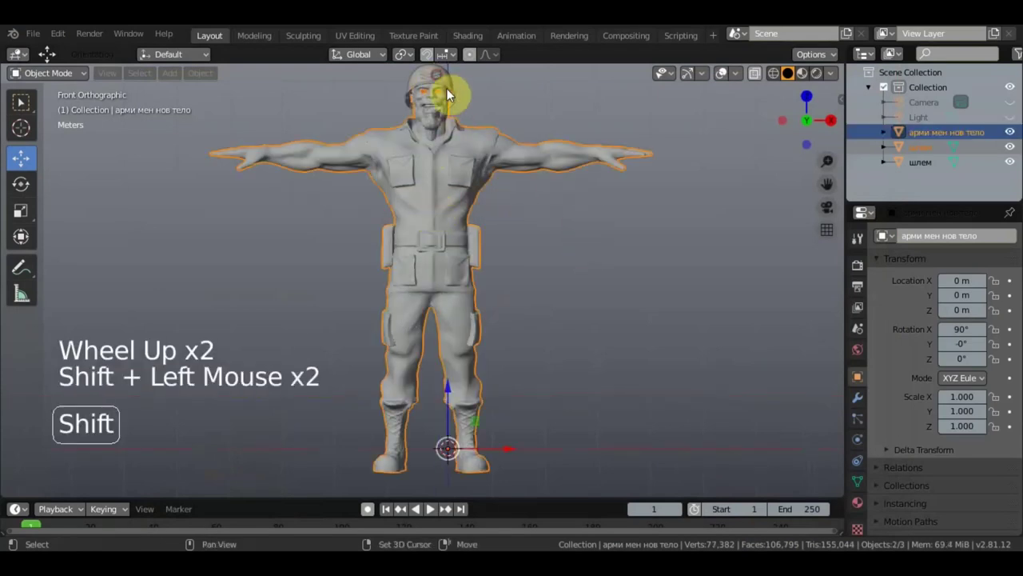
pyautogui.scroll(-2, 473, 168)
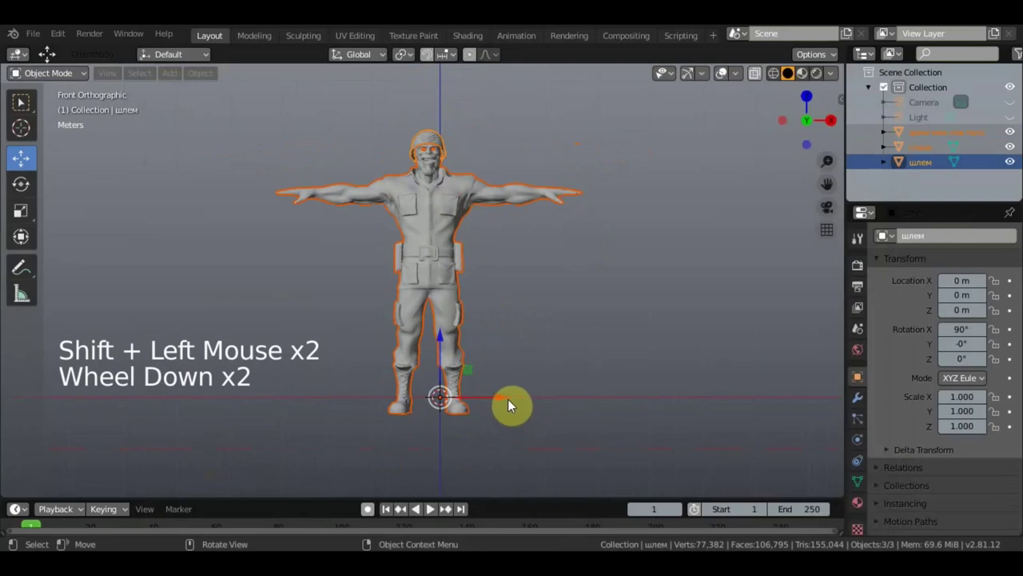
pyautogui.moveTo(508, 400); pyautogui.dragTo(520, 397)
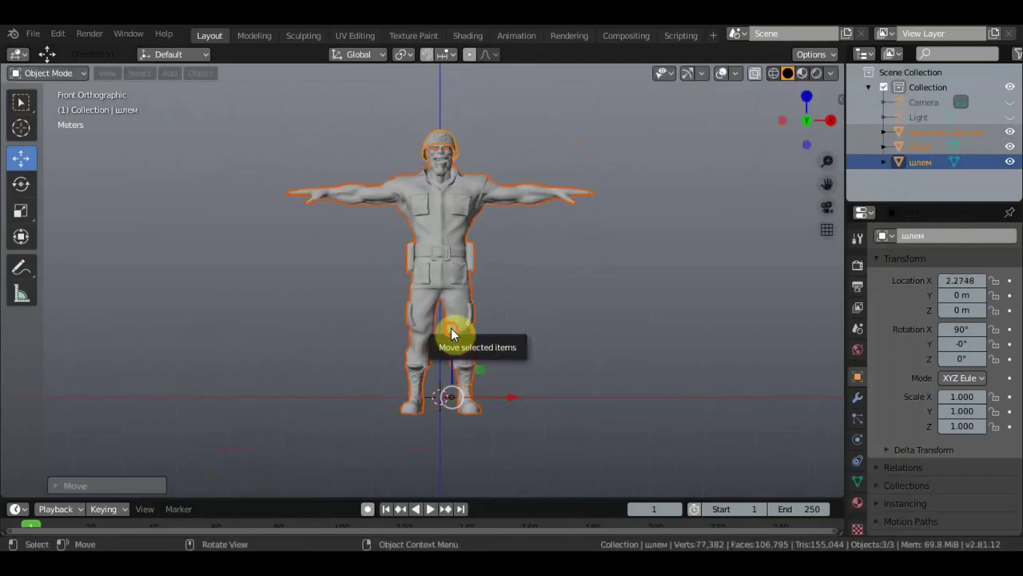
pyautogui.moveTo(451, 329); pyautogui.dragTo(449, 311)
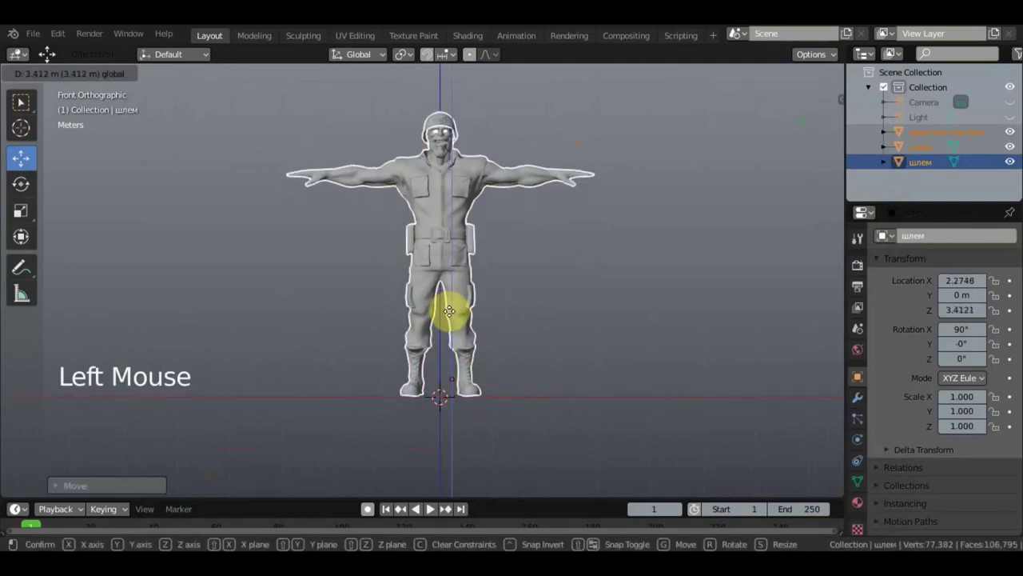
pyautogui.moveTo(449, 311); pyautogui.dragTo(448, 317)
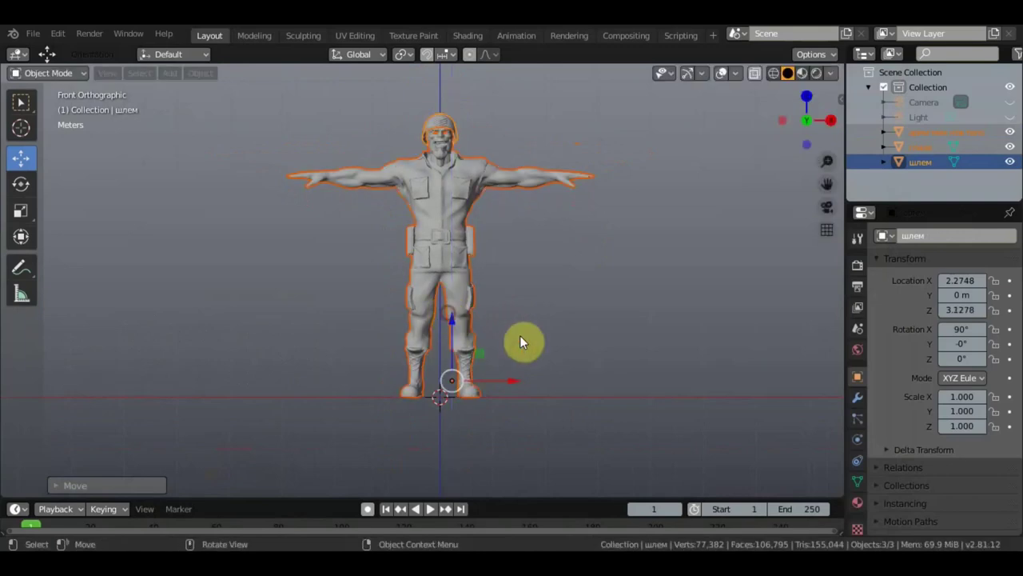
# Set the selected parts' origins to the 3D cursor so their location reads 0 m
pyautogui.click(201, 73)
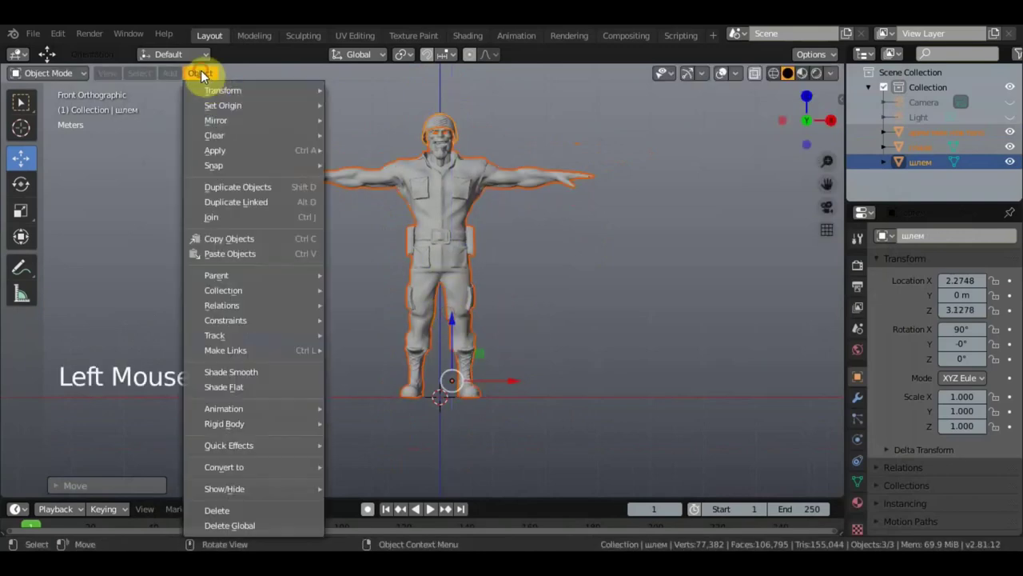
pyautogui.moveTo(222, 106)
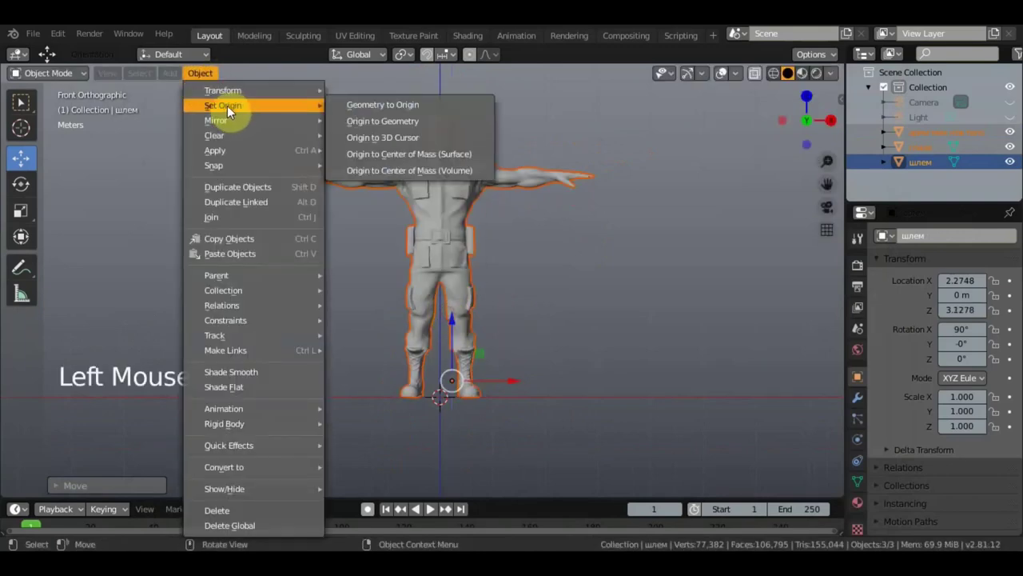
pyautogui.click(397, 137)
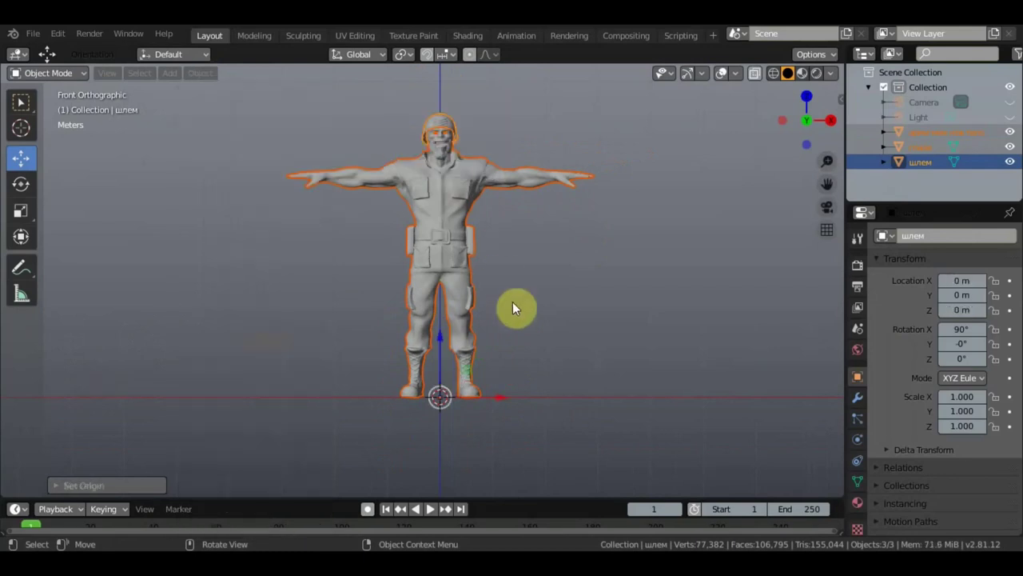
pyautogui.scroll(1, 594, 263)
pyautogui.scroll(1, 594, 264)
pyautogui.keyDown('shift'); pyautogui.moveTo(591, 275); pyautogui.dragTo(579, 348, button='middle'); pyautogui.keyUp('shift')
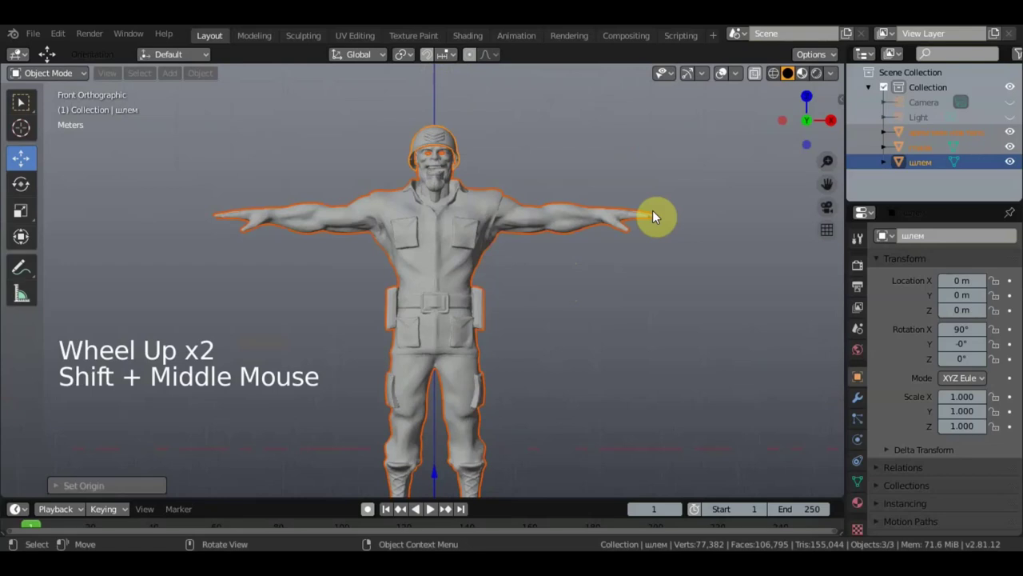
# Switch the viewport to Material Preview and clear the selection to see the textures
pyautogui.press('z')
pyautogui.scroll(-1, 616, 295)
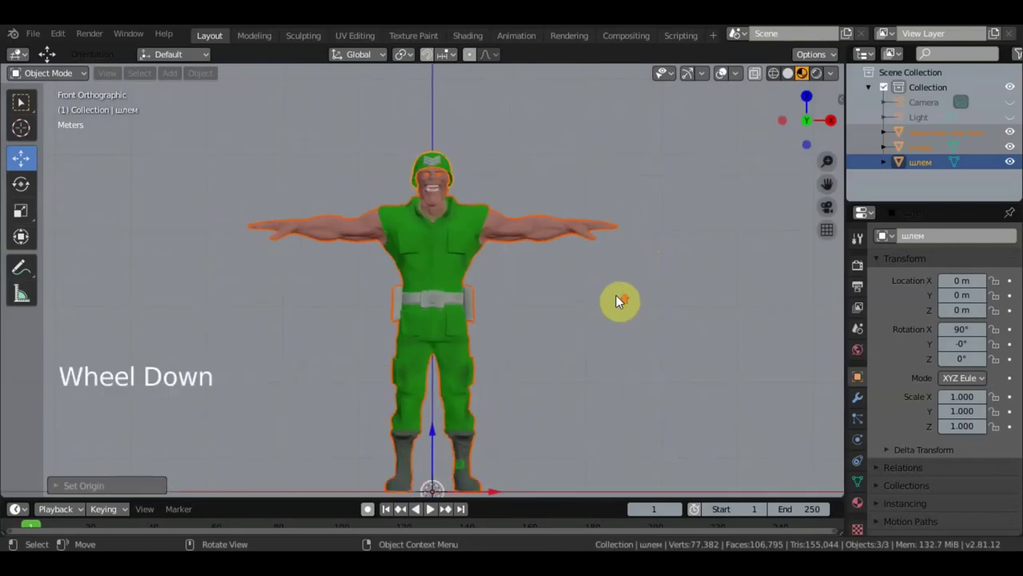
pyautogui.scroll(1, 616, 296)
pyautogui.moveTo(615, 295)
pyautogui.mouseDown(button='middle')
pyautogui.moveTo(665, 310)
pyautogui.moveTo(457, 320)
pyautogui.moveTo(349, 312)
pyautogui.moveTo(562, 320)
pyautogui.moveTo(594, 309)
pyautogui.mouseUp(button='middle')
pyautogui.click(659, 310)
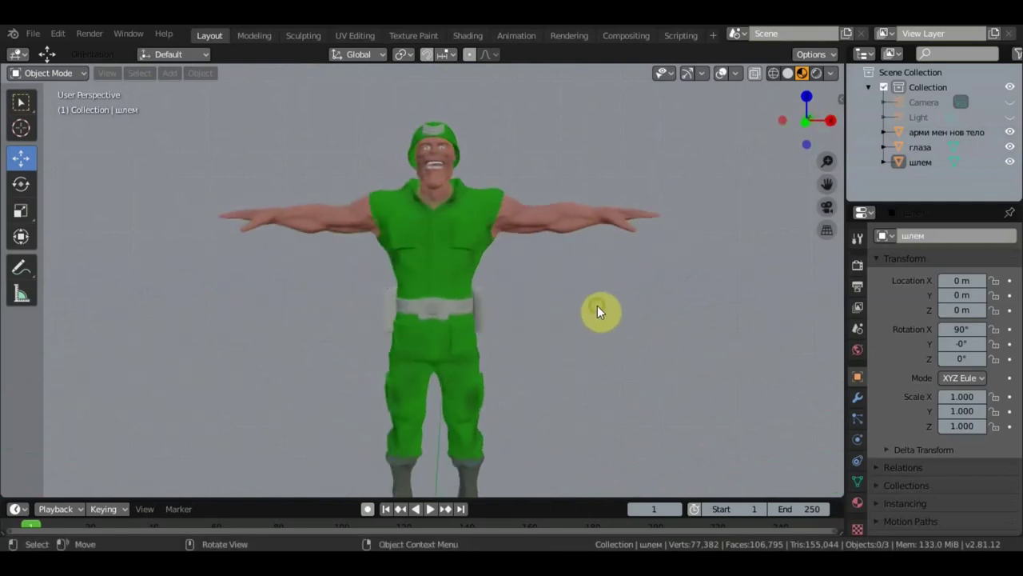
pyautogui.scroll(-2, 598, 310)
# Inspect the textured soldier from the front view, then in a panned perspective view
pyautogui.press('KP_1')
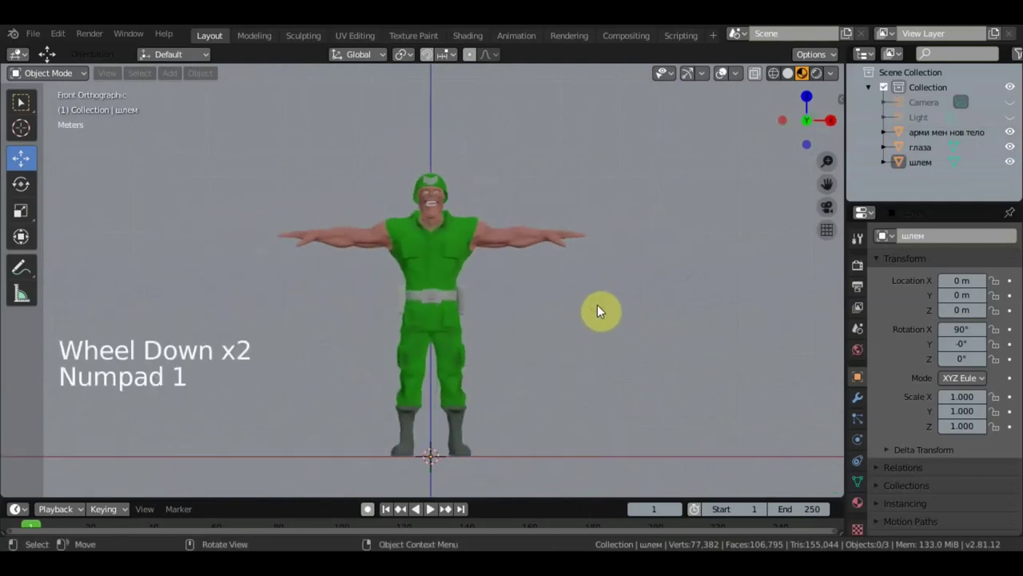
pyautogui.scroll(1, 616, 309)
pyautogui.scroll(2, 615, 309)
pyautogui.scroll(-1, 616, 309)
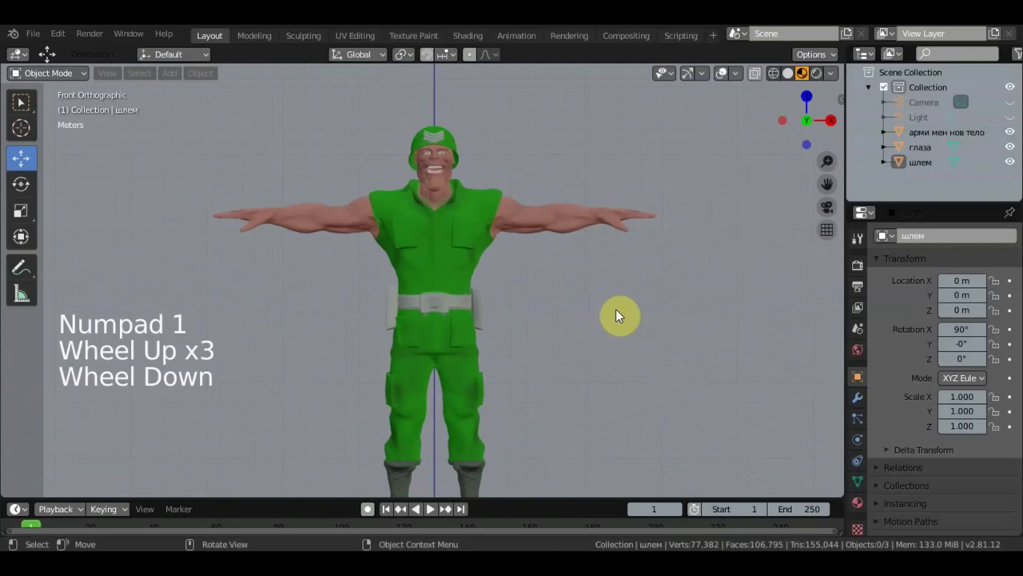
pyautogui.keyDown('shift'); pyautogui.moveTo(612, 315); pyautogui.dragTo(619, 264, button='middle'); pyautogui.keyUp('shift')
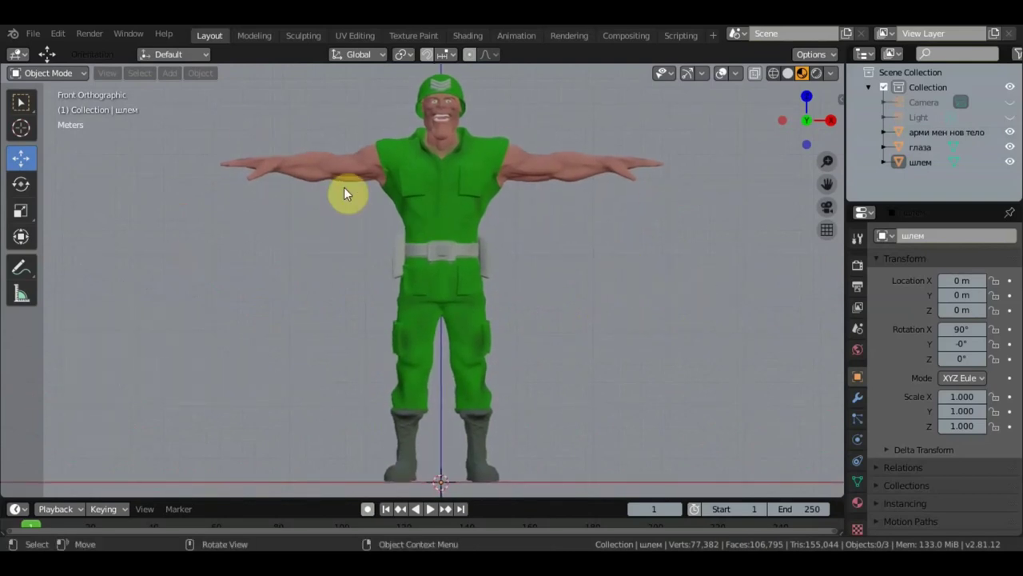
pyautogui.moveTo(489, 207)
pyautogui.mouseDown(button='middle')
pyautogui.moveTo(491, 229)
pyautogui.moveTo(586, 247)
pyautogui.moveTo(423, 254)
pyautogui.moveTo(441, 245)
pyautogui.moveTo(361, 258)
pyautogui.moveTo(479, 270)
pyautogui.moveTo(617, 245)
pyautogui.moveTo(722, 244)
pyautogui.mouseUp(button='middle')
pyautogui.scroll(-3, 571, 370)
pyautogui.keyDown('shift'); pyautogui.moveTo(574, 362); pyautogui.dragTo(586, 301, button='middle'); pyautogui.keyUp('shift')
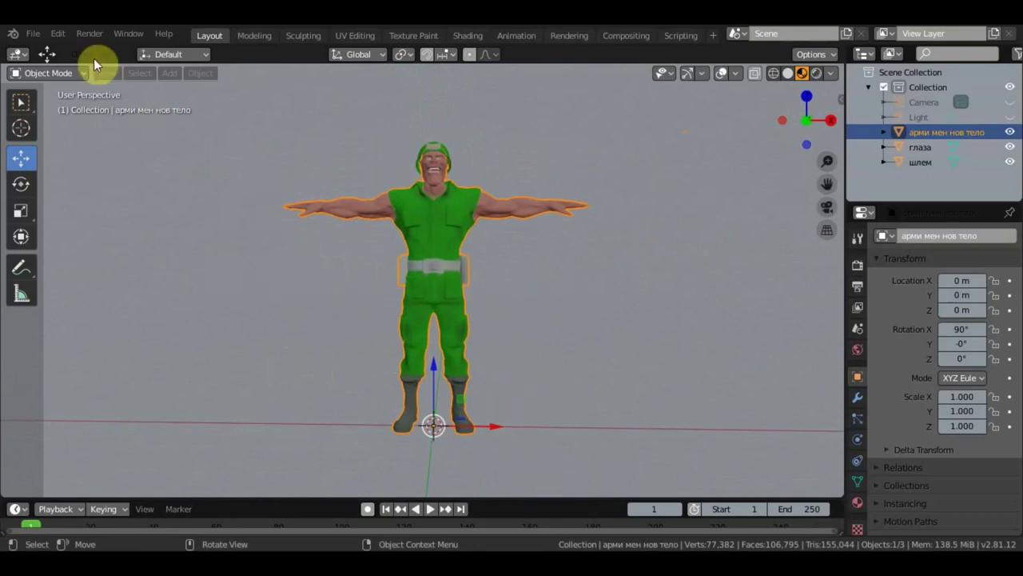
# Put the body into Edit Mode in front view with see-through wireframe shading
pyautogui.click(73, 75)
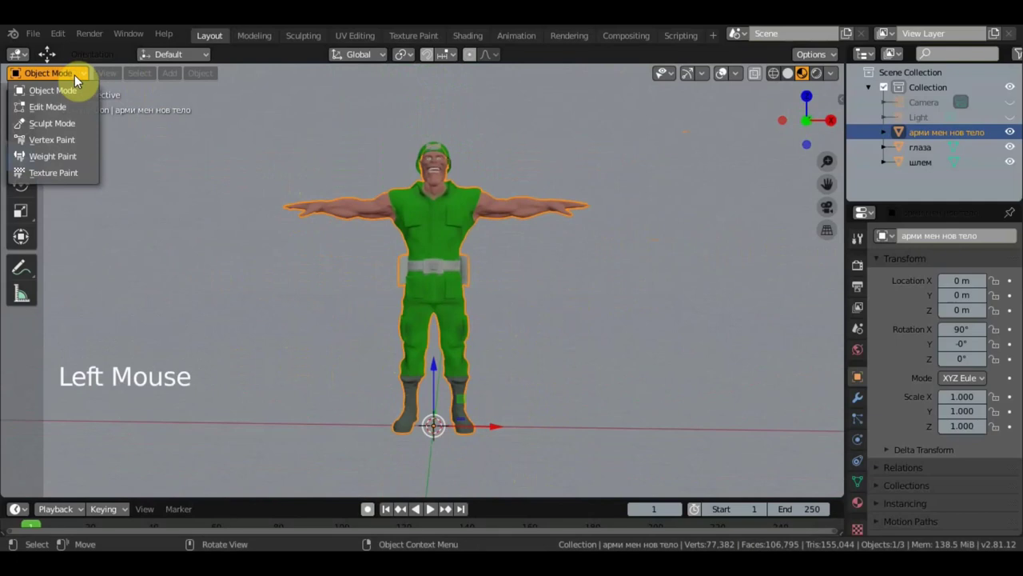
pyautogui.click(102, 113)
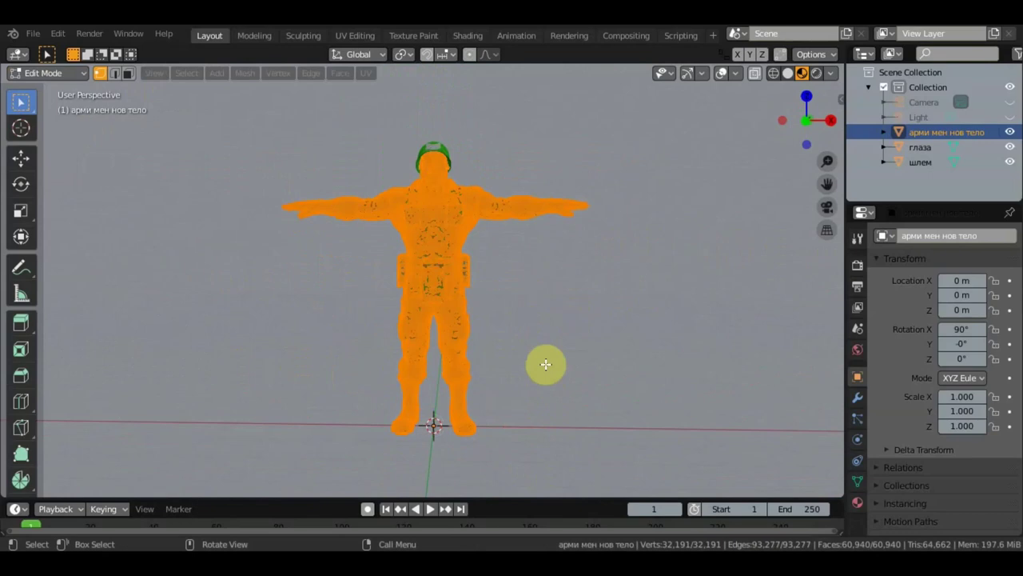
pyautogui.press('KP_1')
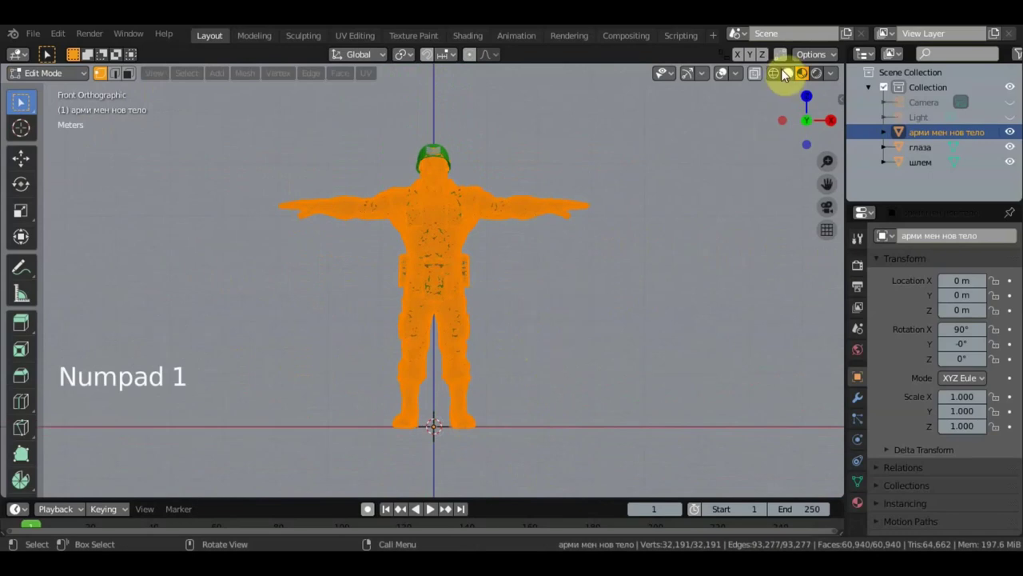
pyautogui.click(775, 72)
# Box-select the legs up to the belt, delete them, and return to Object Mode
pyautogui.click(606, 440)
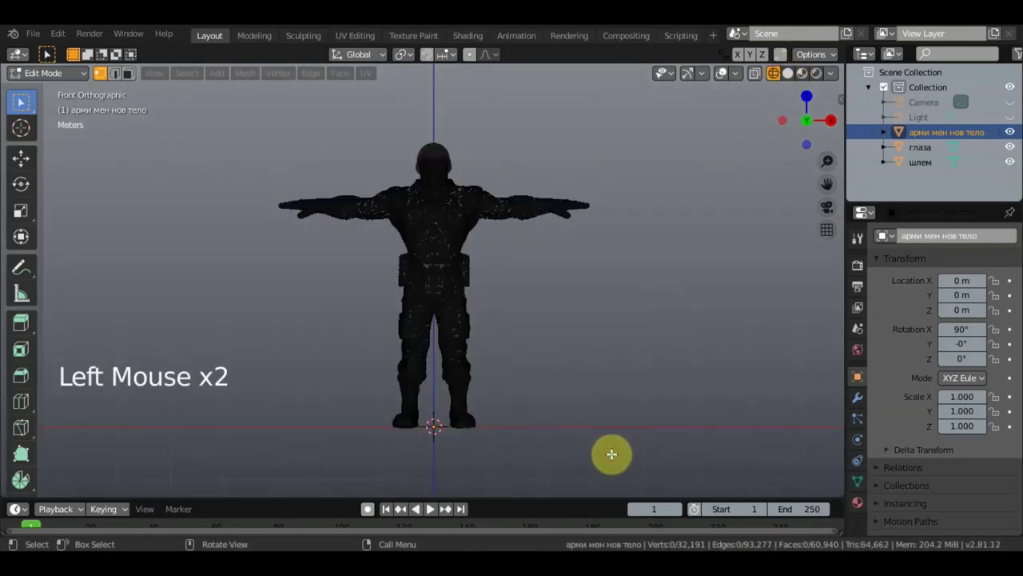
pyautogui.moveTo(598, 471); pyautogui.dragTo(321, 304)
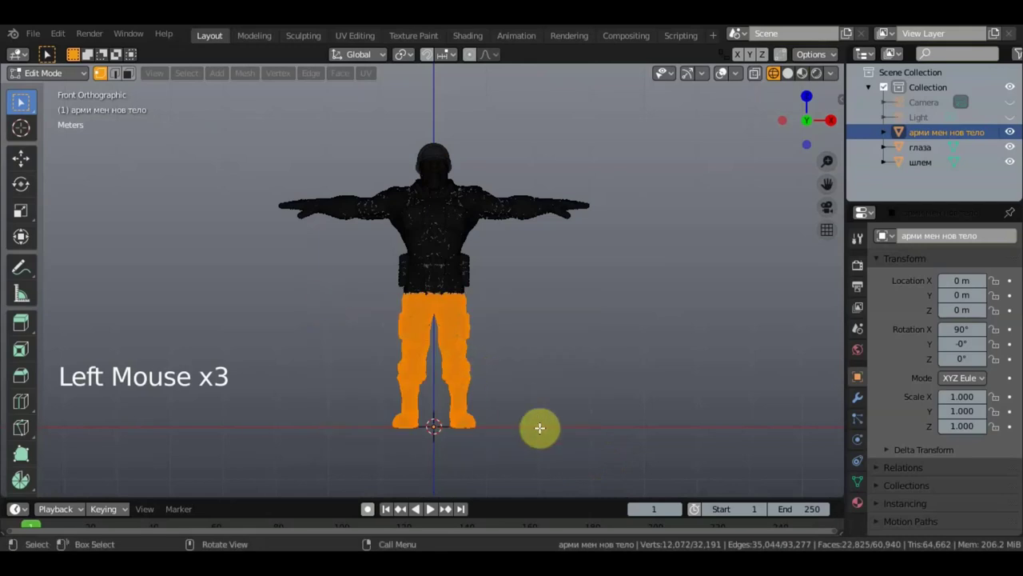
pyautogui.click(676, 469)
pyautogui.moveTo(679, 470); pyautogui.dragTo(313, 279)
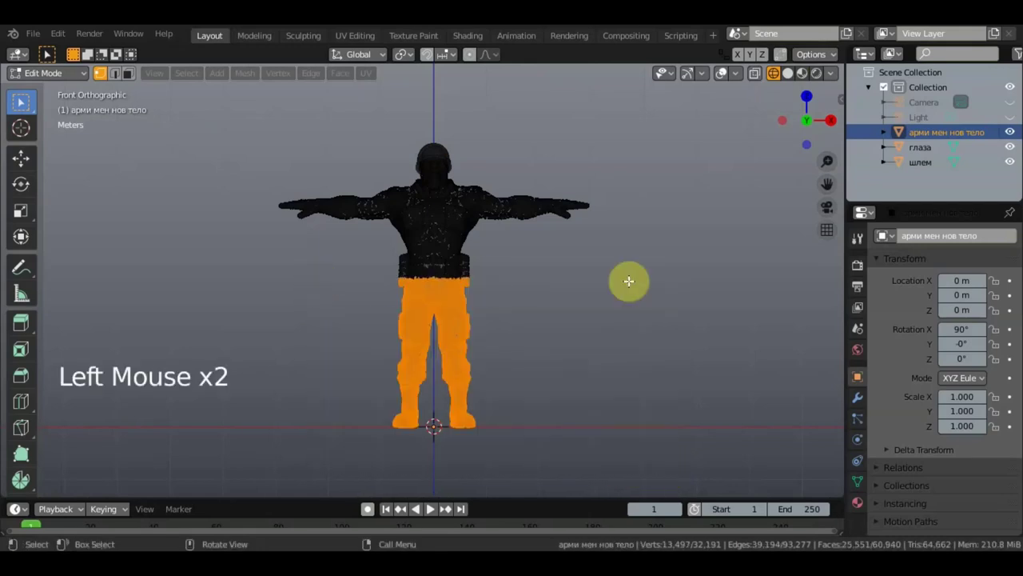
pyautogui.press('Delete')
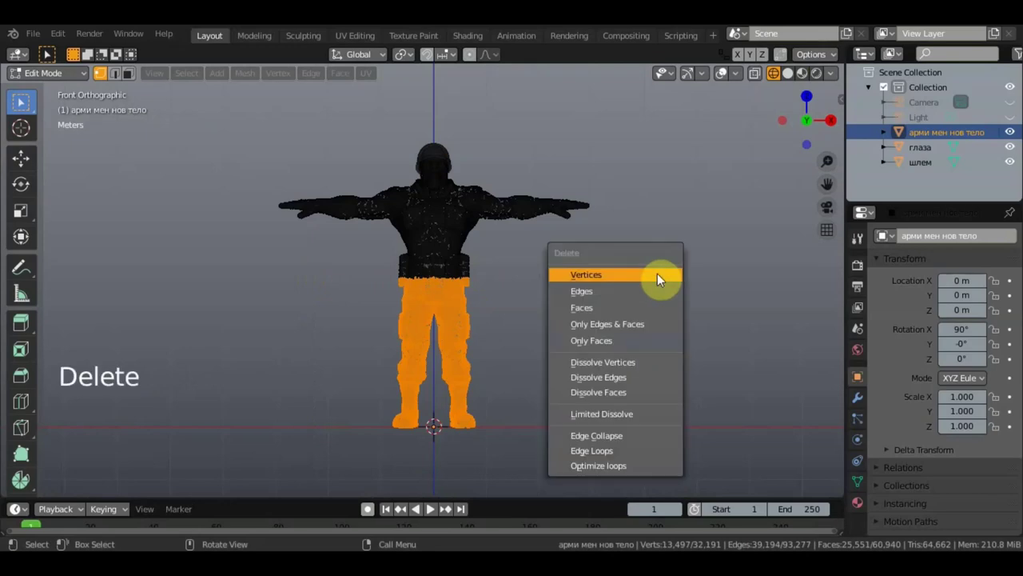
pyautogui.click(623, 307)
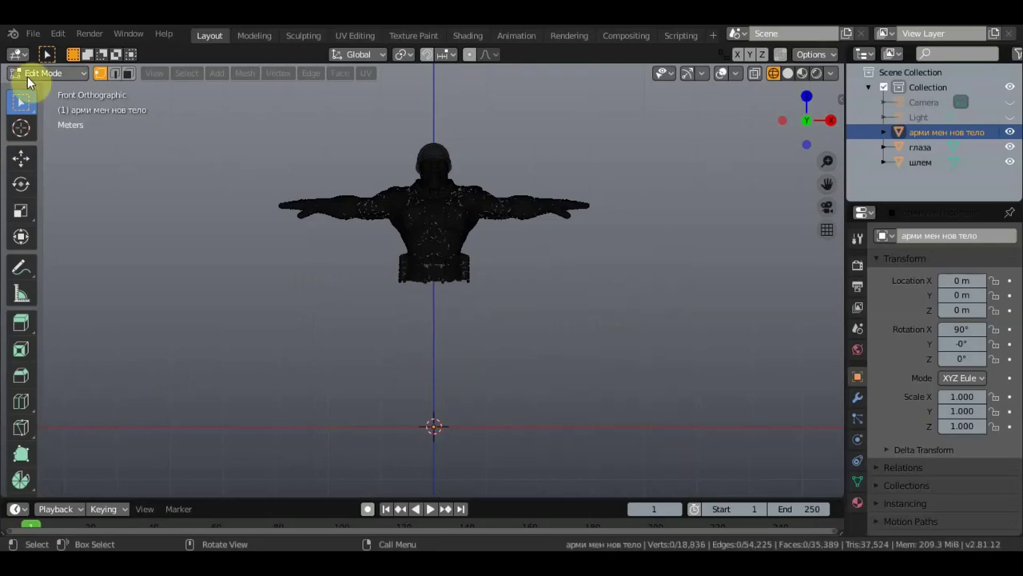
pyautogui.click(44, 72)
pyautogui.click(51, 90)
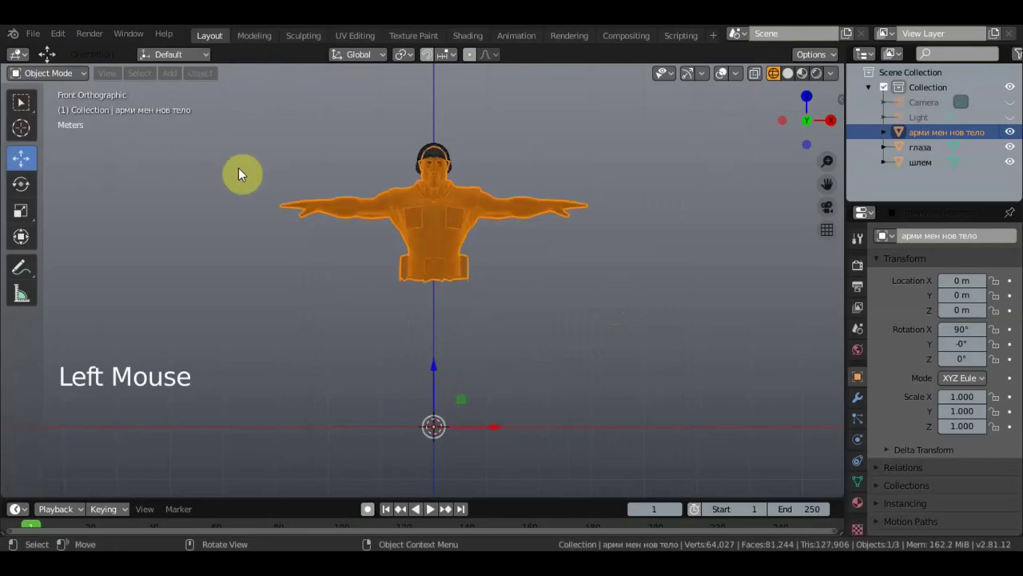
# Inspect the cut torso and eye socket in Solid shading
pyautogui.click(787, 73)
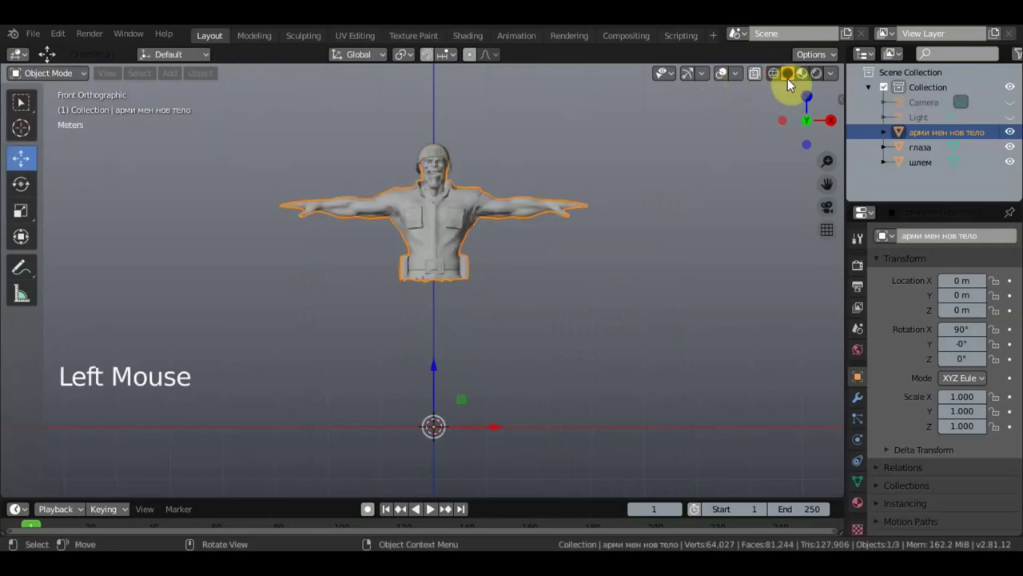
pyautogui.scroll(2, 677, 183)
pyautogui.moveTo(674, 181)
pyautogui.keyDown('shift'); pyautogui.mouseDown(button='middle')
pyautogui.moveTo(676, 304)
pyautogui.moveTo(659, 108)
pyautogui.mouseUp(button='middle'); pyautogui.keyUp('shift')
pyautogui.scroll(1, 656, 299)
pyautogui.scroll(2, 607, 168)
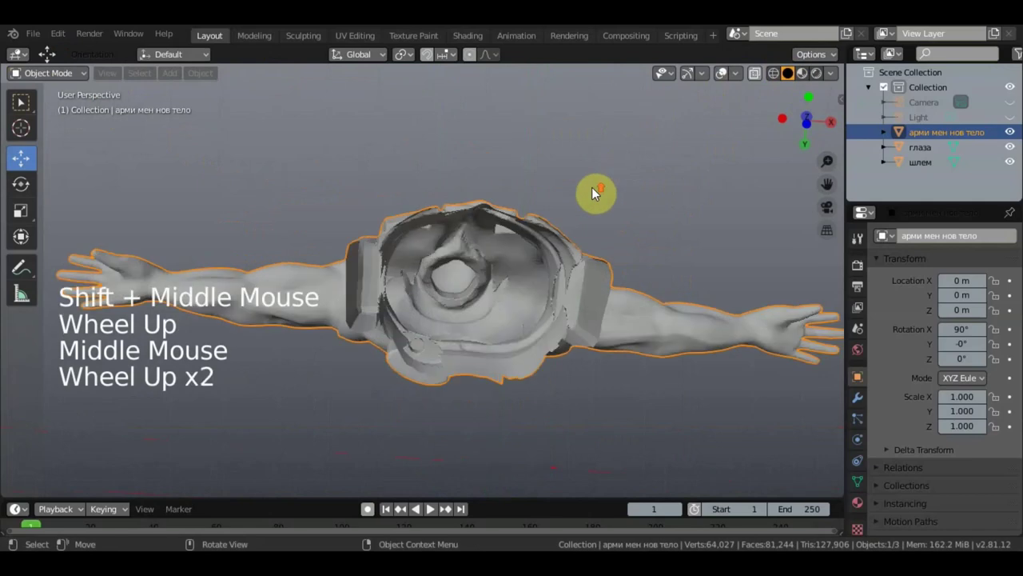
pyautogui.scroll(3, 592, 192)
pyautogui.scroll(2, 577, 203)
pyautogui.moveTo(576, 204)
pyautogui.mouseDown(button='middle')
pyautogui.moveTo(424, 290)
pyautogui.moveTo(376, 206)
pyautogui.moveTo(418, 263)
pyautogui.moveTo(591, 392)
pyautogui.moveTo(565, 320)
pyautogui.moveTo(435, 342)
pyautogui.moveTo(576, 328)
pyautogui.mouseUp(button='middle')
pyautogui.scroll(5, 552, 220)
pyautogui.scroll(1, 553, 225)
pyautogui.scroll(-2, 377, 205)
pyautogui.scroll(-5, 377, 205)
pyautogui.scroll(-5, 376, 205)
pyautogui.scroll(-2, 377, 205)
pyautogui.keyDown('shift'); pyautogui.scroll(-2, 578, 356); pyautogui.keyUp('shift')
# Show the trimmed bust in Material Preview and zoom out to view it
pyautogui.click(802, 73)
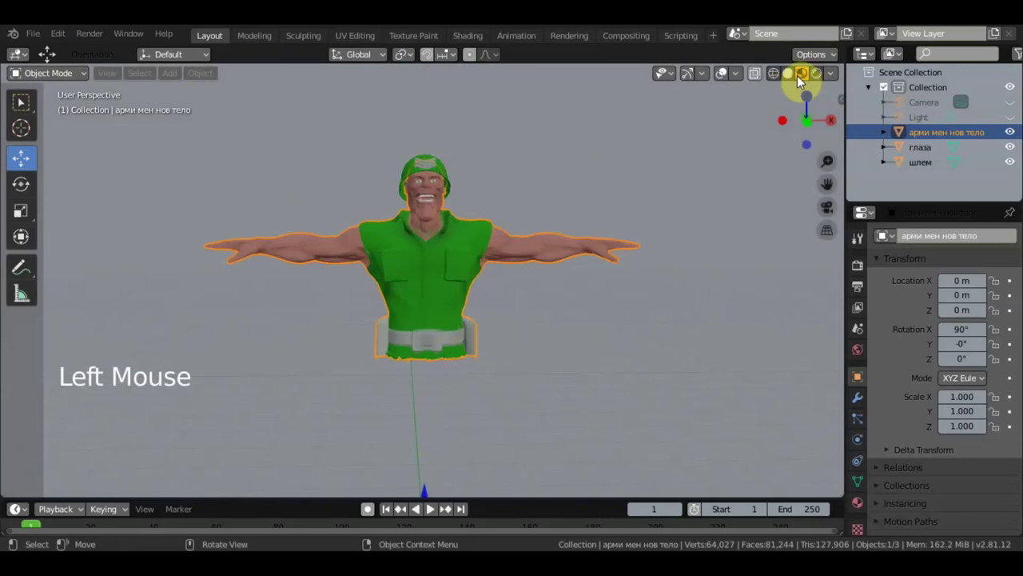
pyautogui.scroll(2, 504, 306)
pyautogui.scroll(1, 508, 304)
pyautogui.moveTo(507, 305)
pyautogui.mouseDown(button='middle')
pyautogui.moveTo(397, 312)
pyautogui.moveTo(506, 314)
pyautogui.mouseUp(button='middle')
pyautogui.scroll(-2, 506, 318)
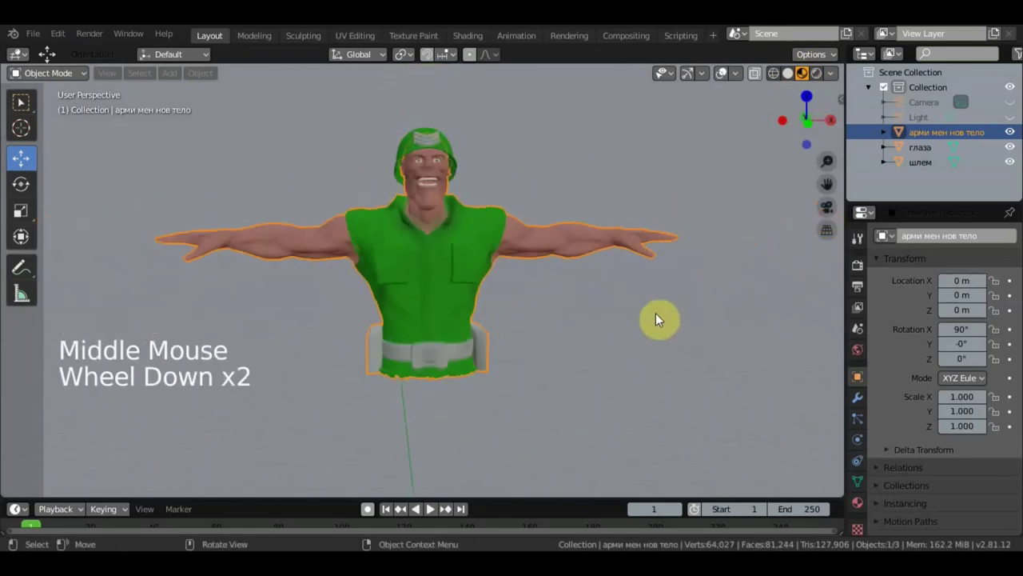